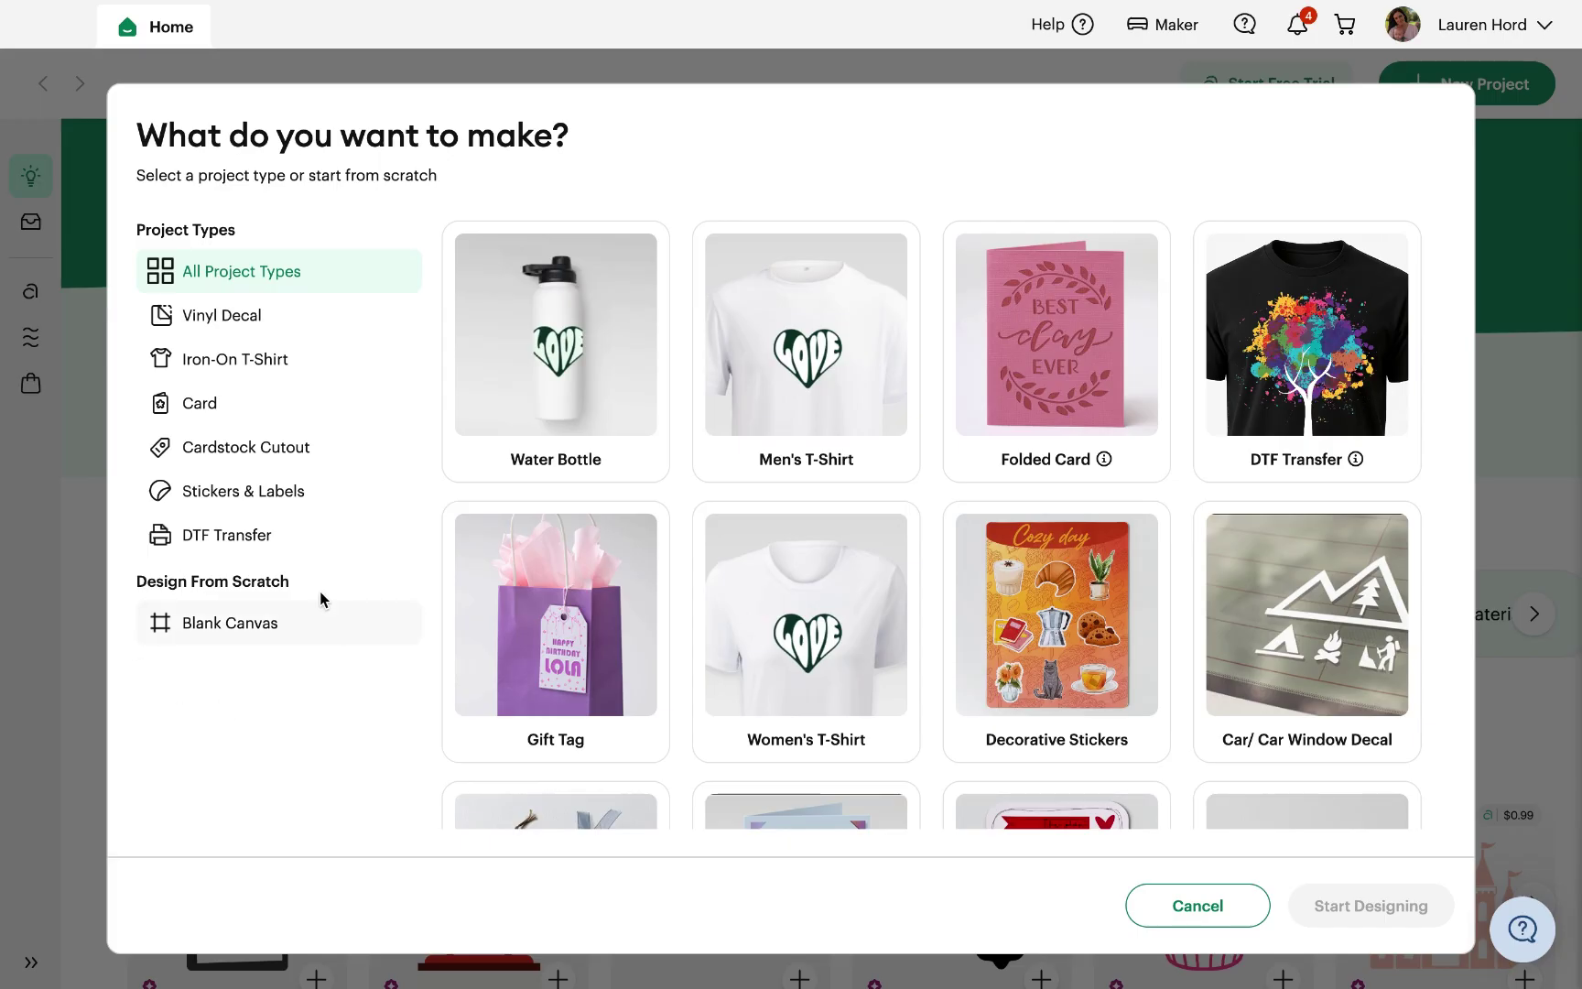
Start a new project from scratch on a blank canvas and begin an image upload.
left_click(238, 628)
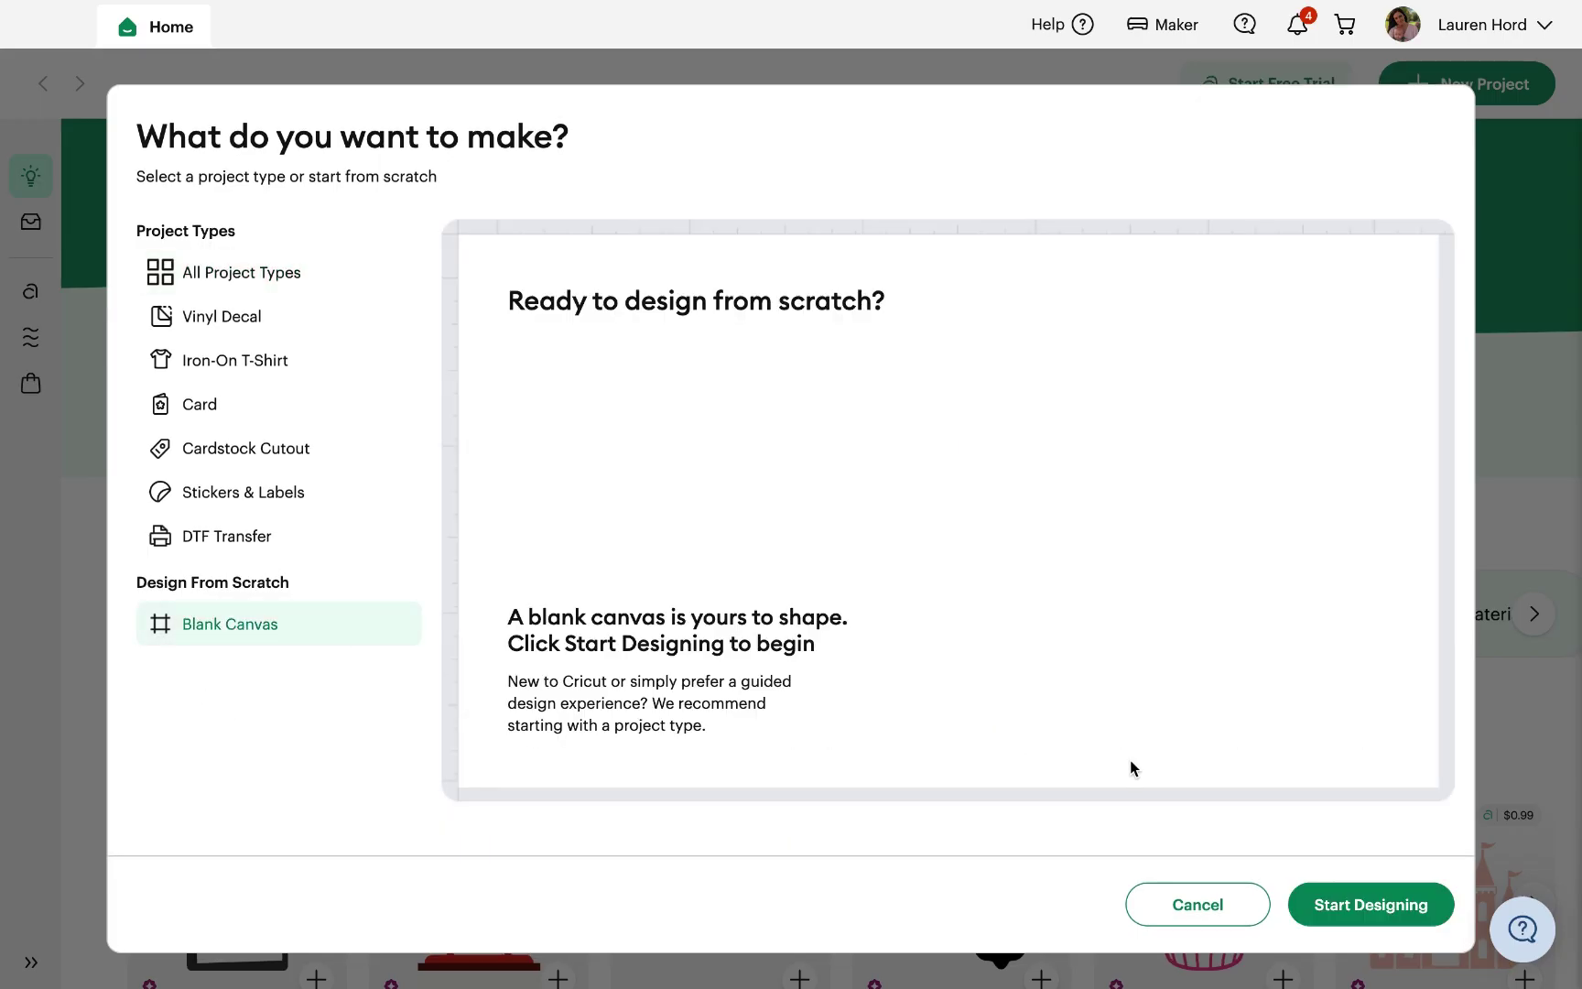
left_click(1380, 916)
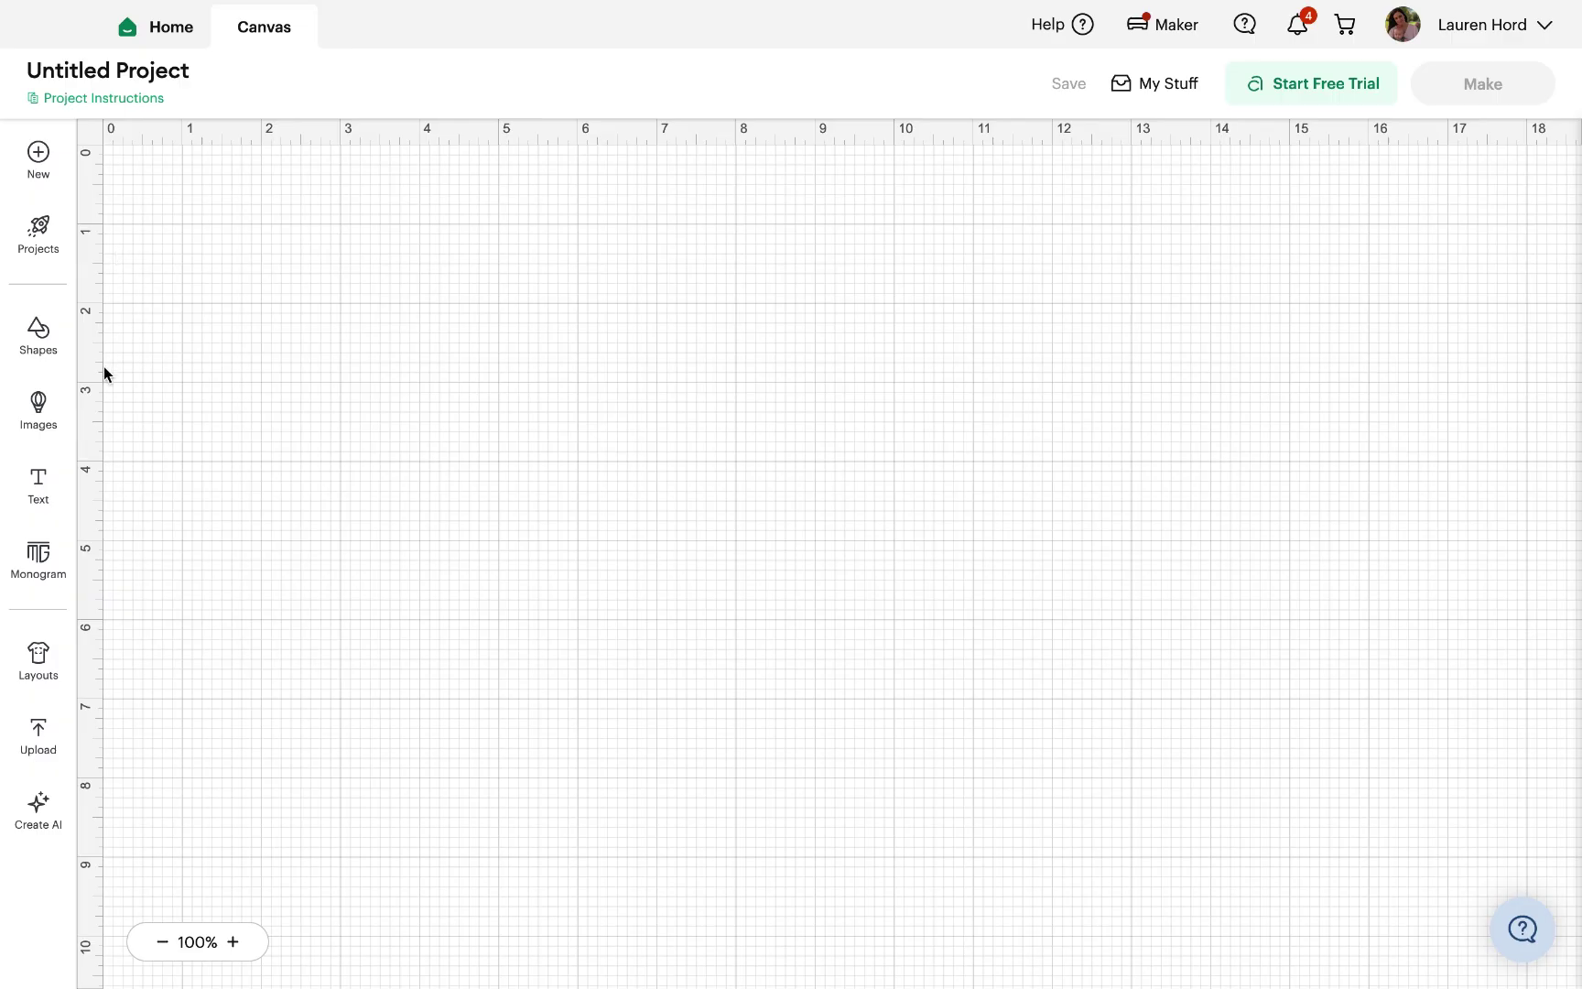
left_click(38, 737)
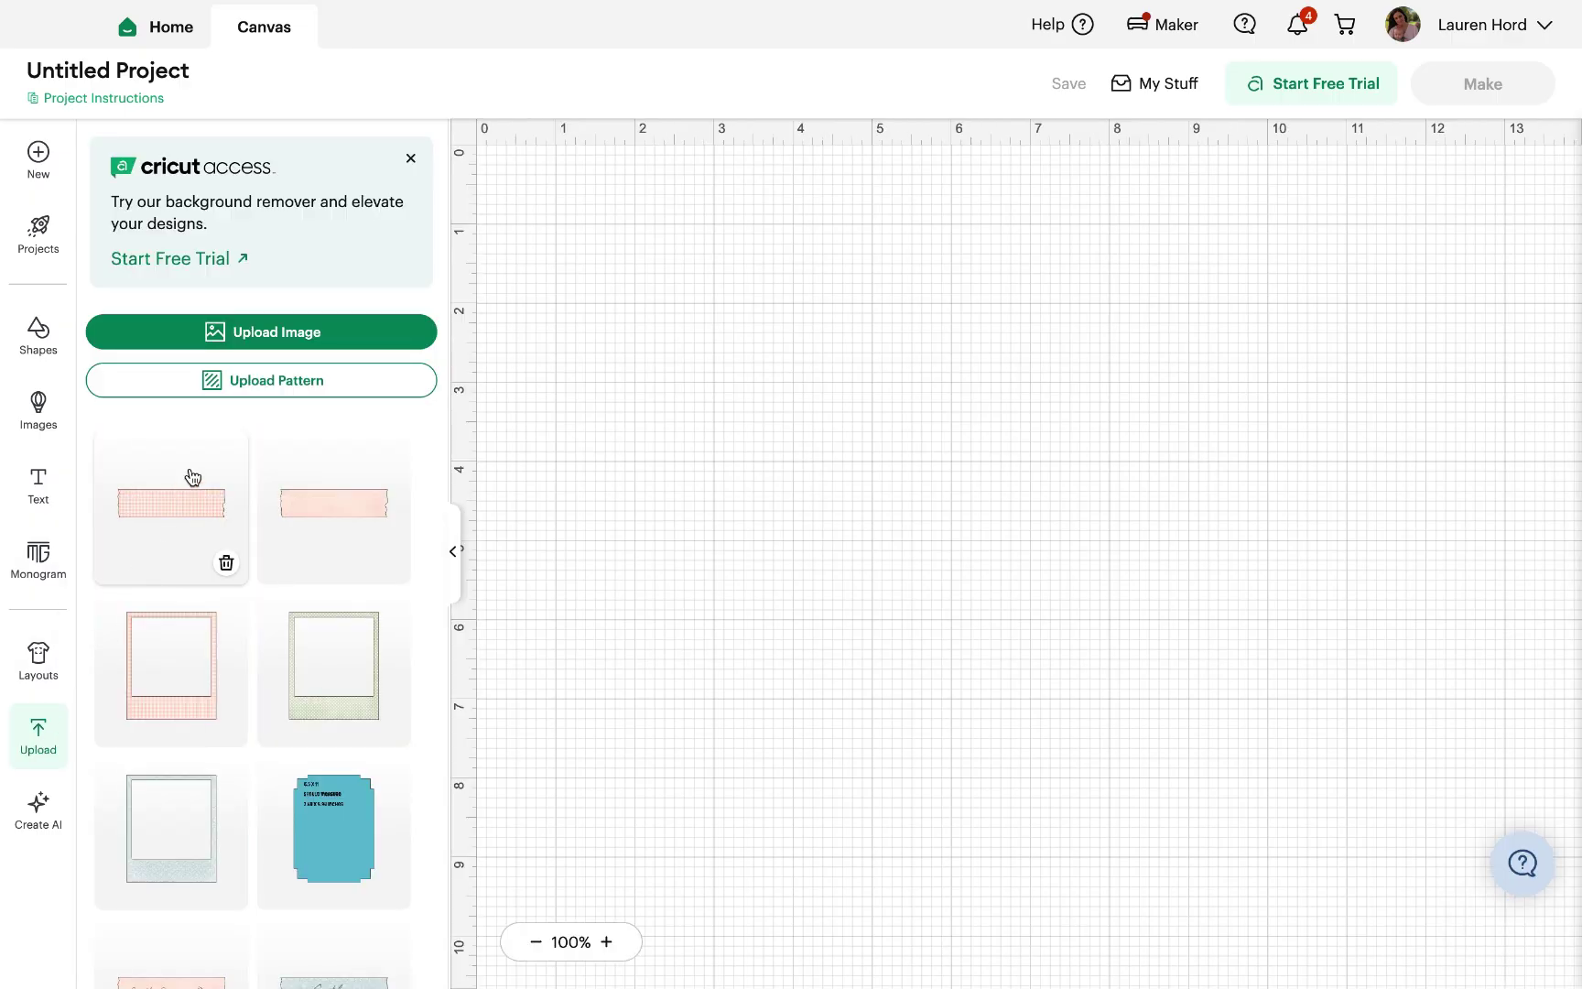
left_click(274, 338)
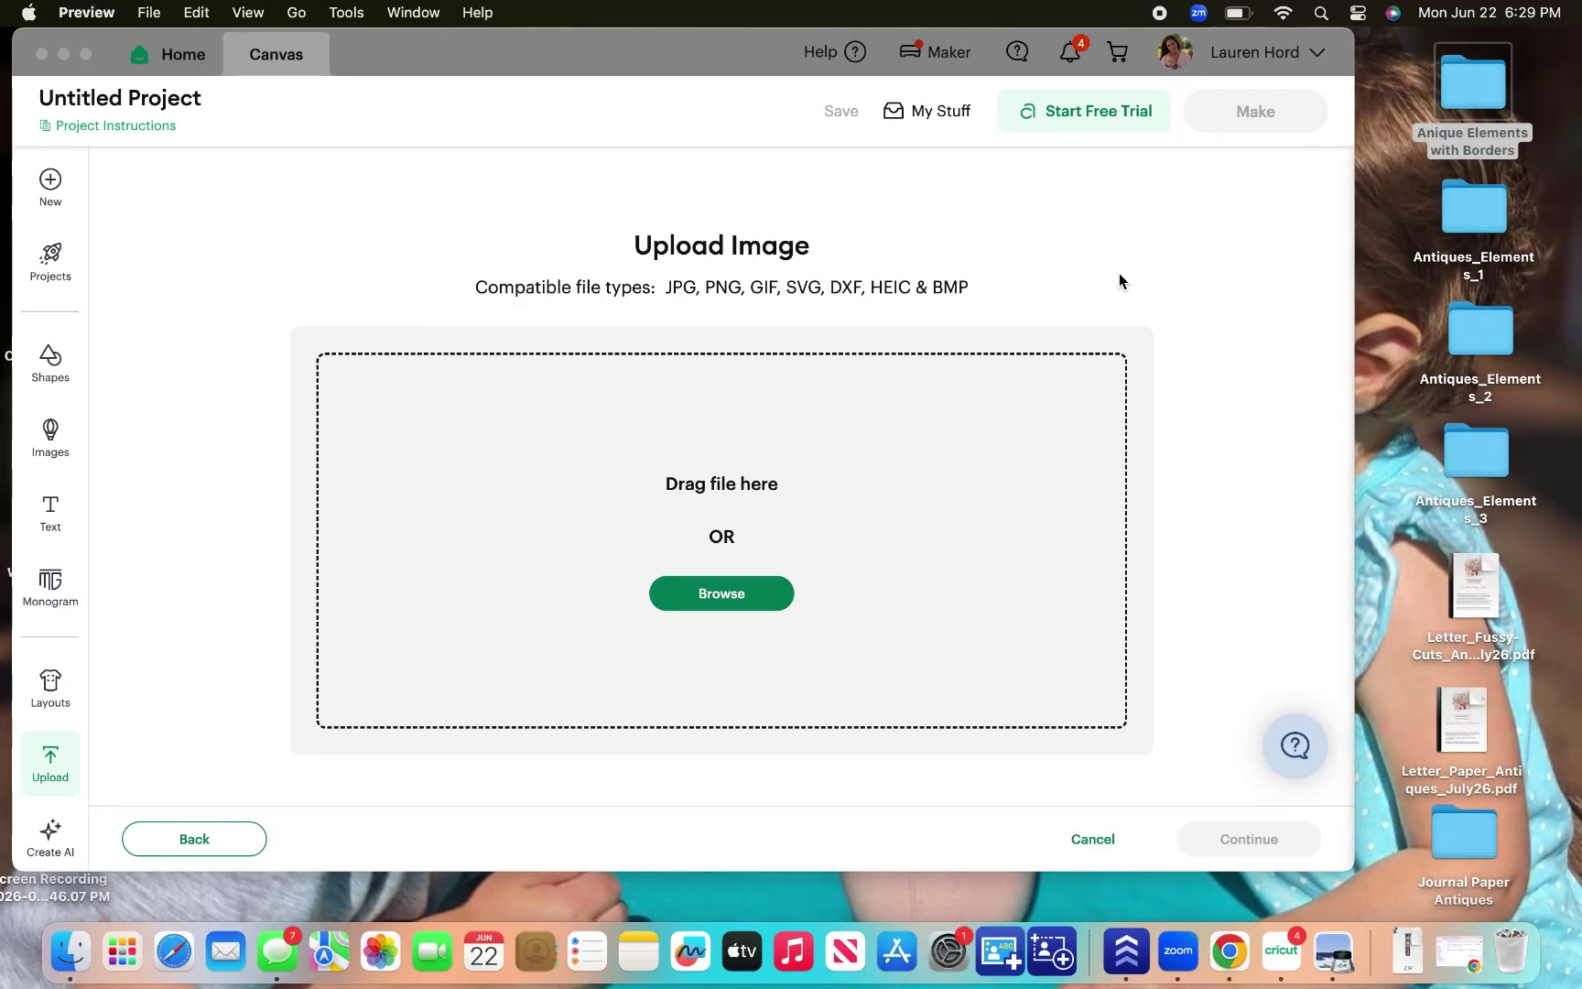
Preview Armoire.png and Bow - Velvet.png from the Anique Elements with Borders folder, and Armoire.png from the Antiques_Elements_1 folder.
double_click(1466, 213)
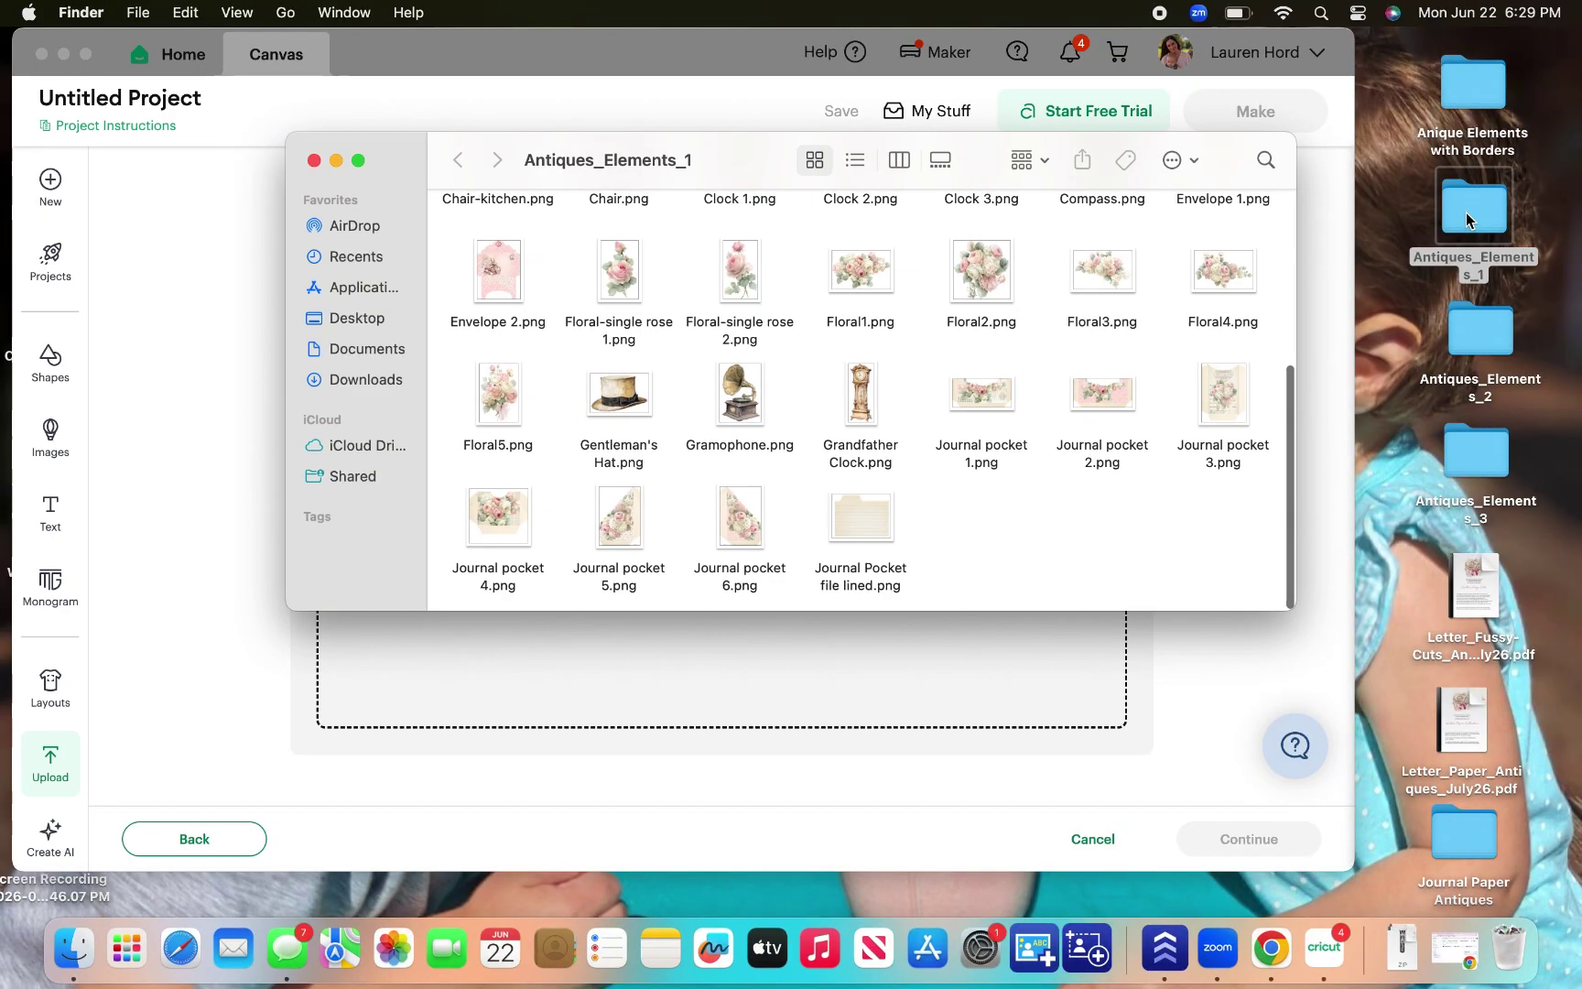
scroll(1073, 350, "up", 3)
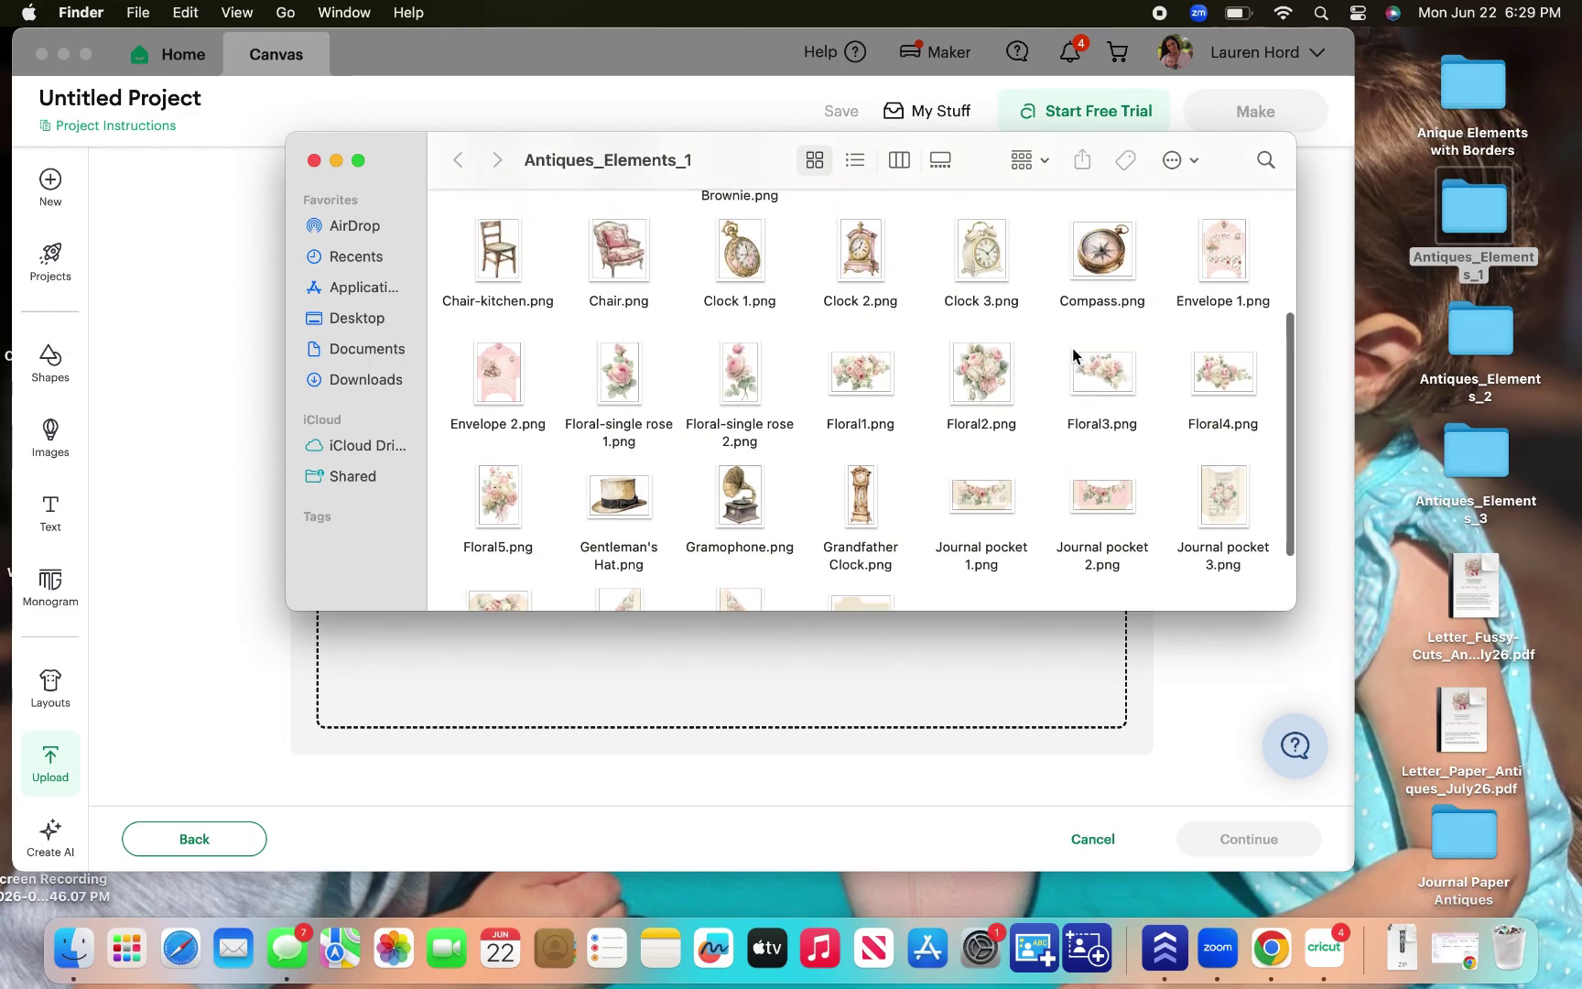
scroll(1073, 353, "up", 5)
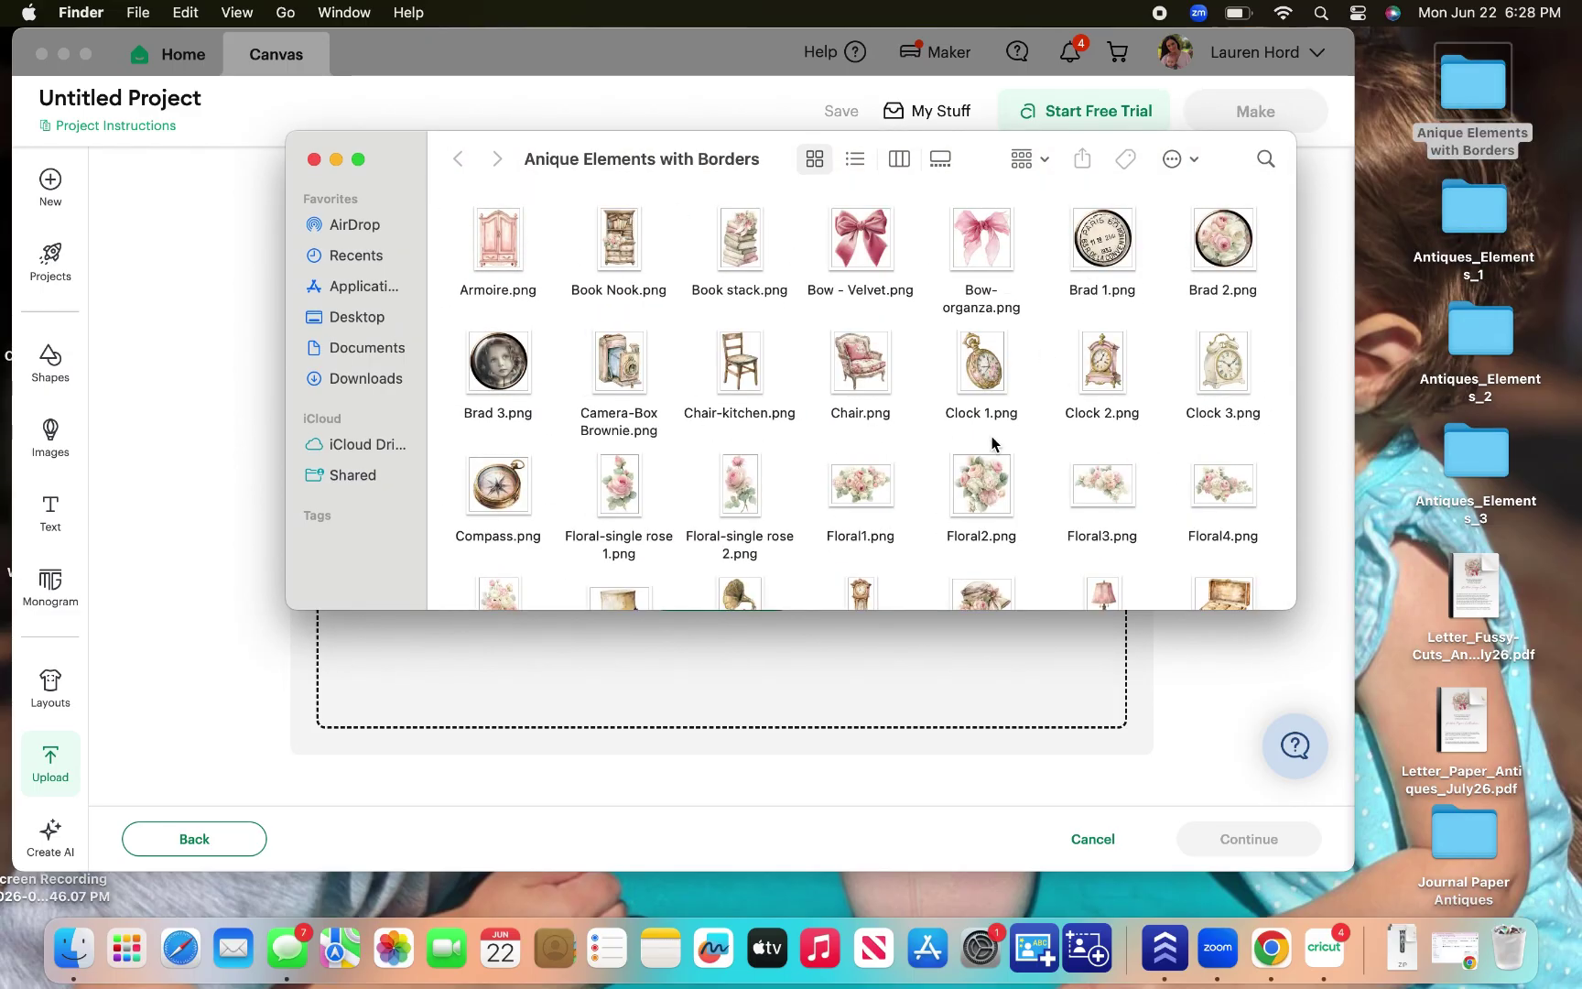
double_click(476, 293)
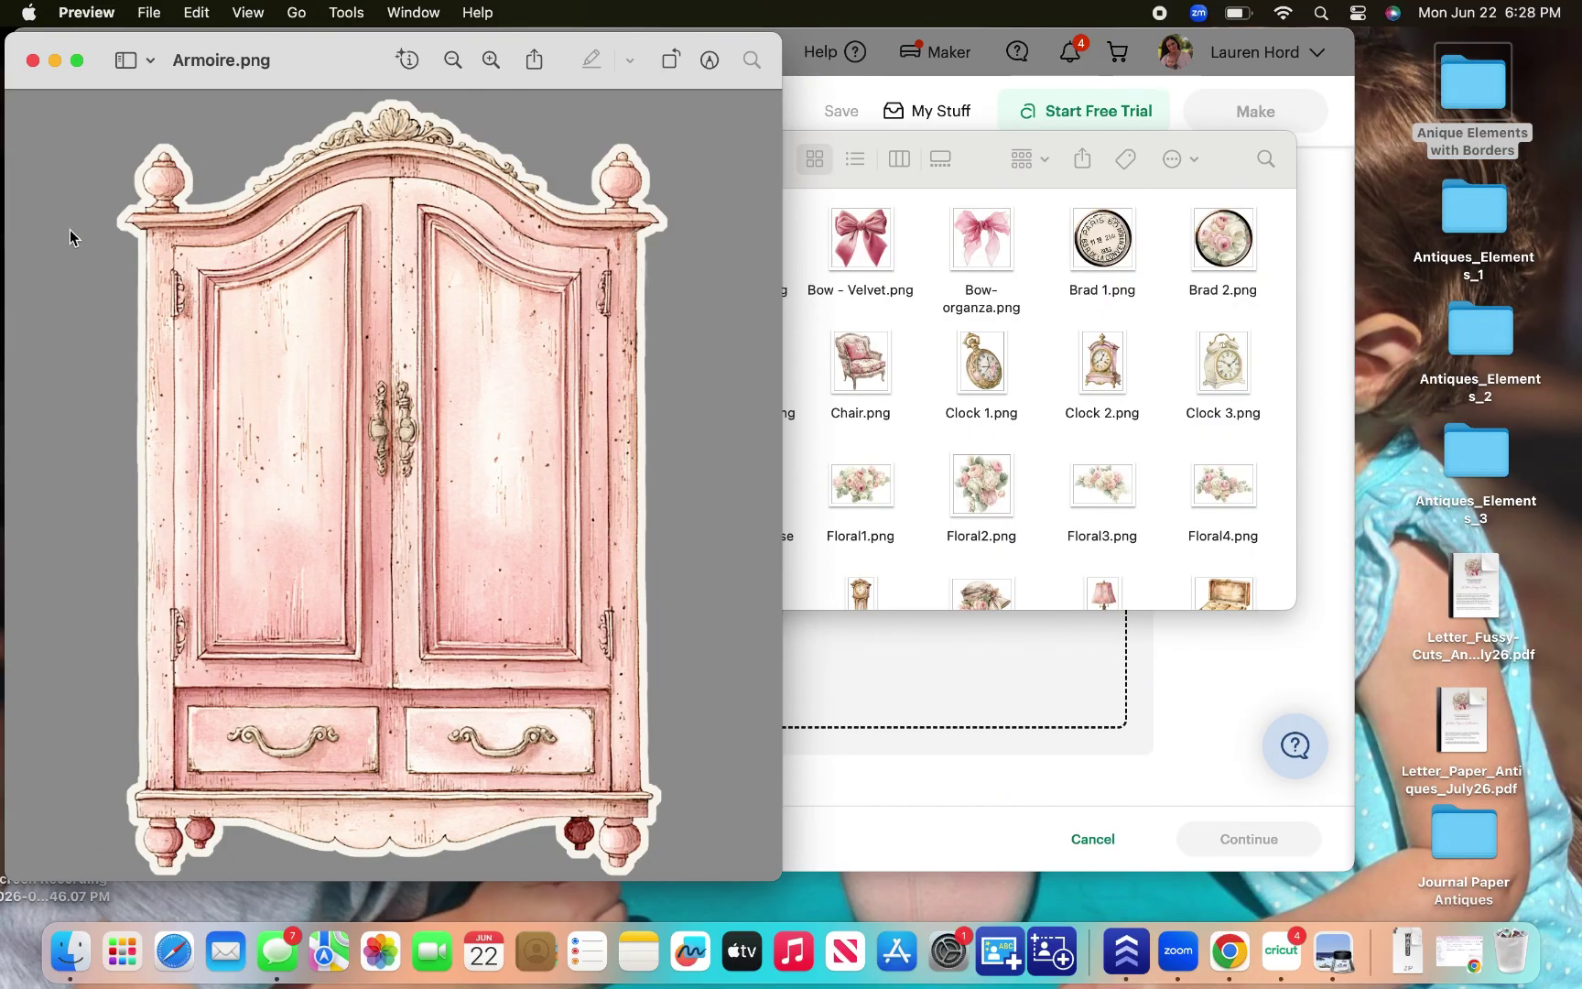
left_click(32, 60)
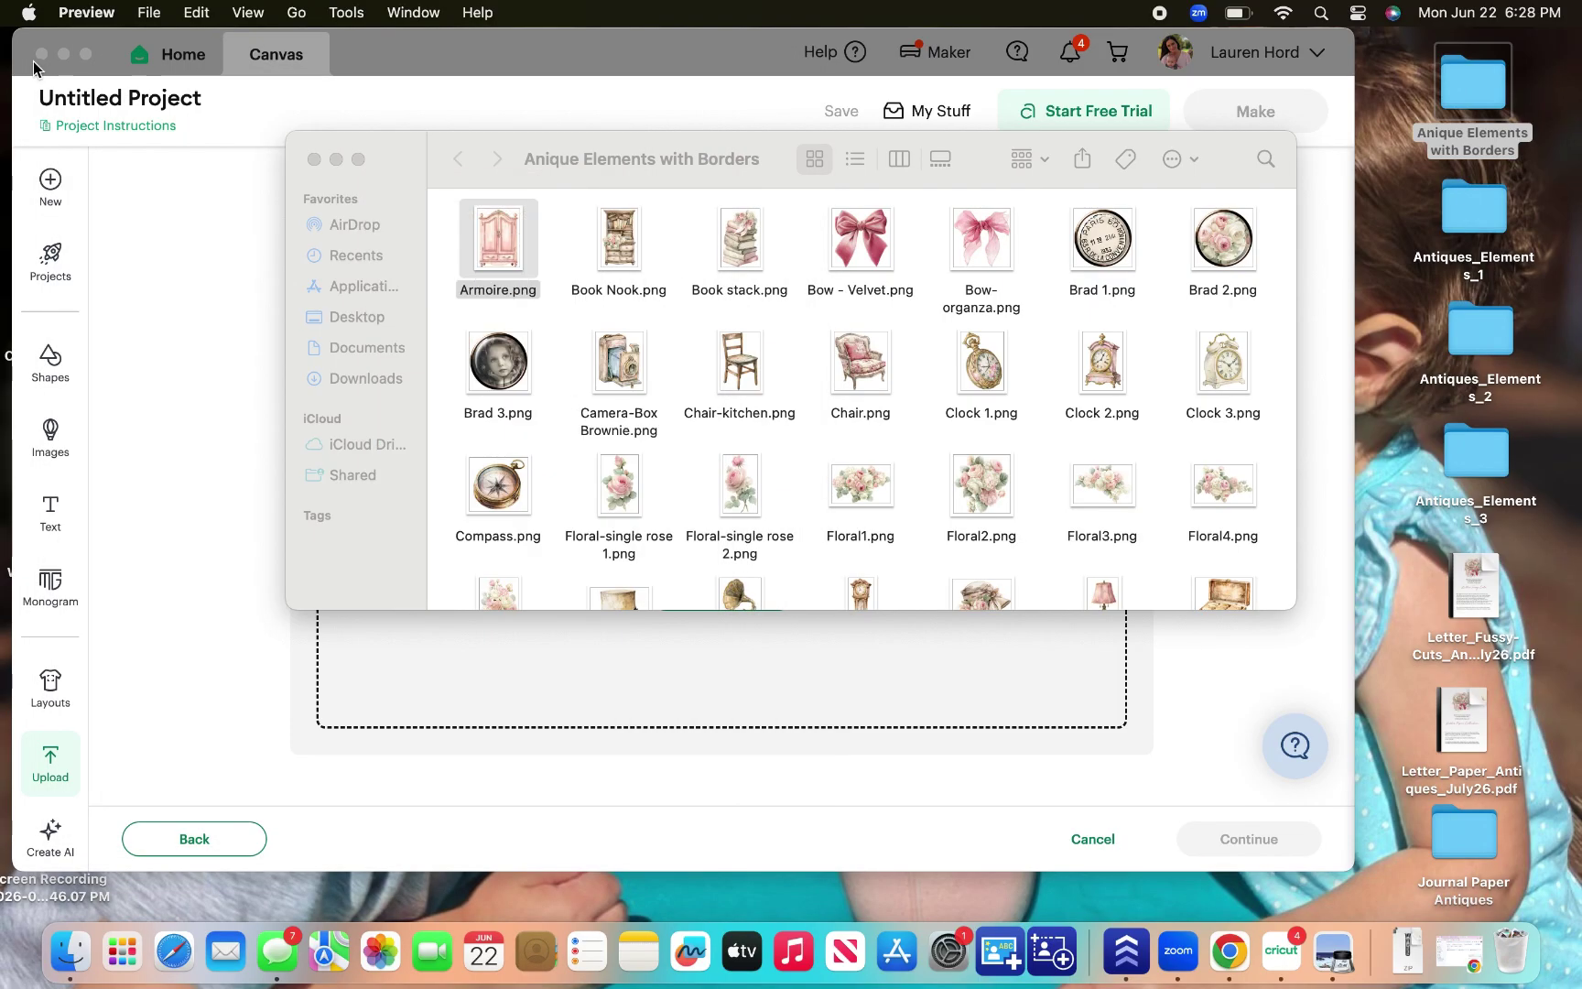
double_click(861, 240)
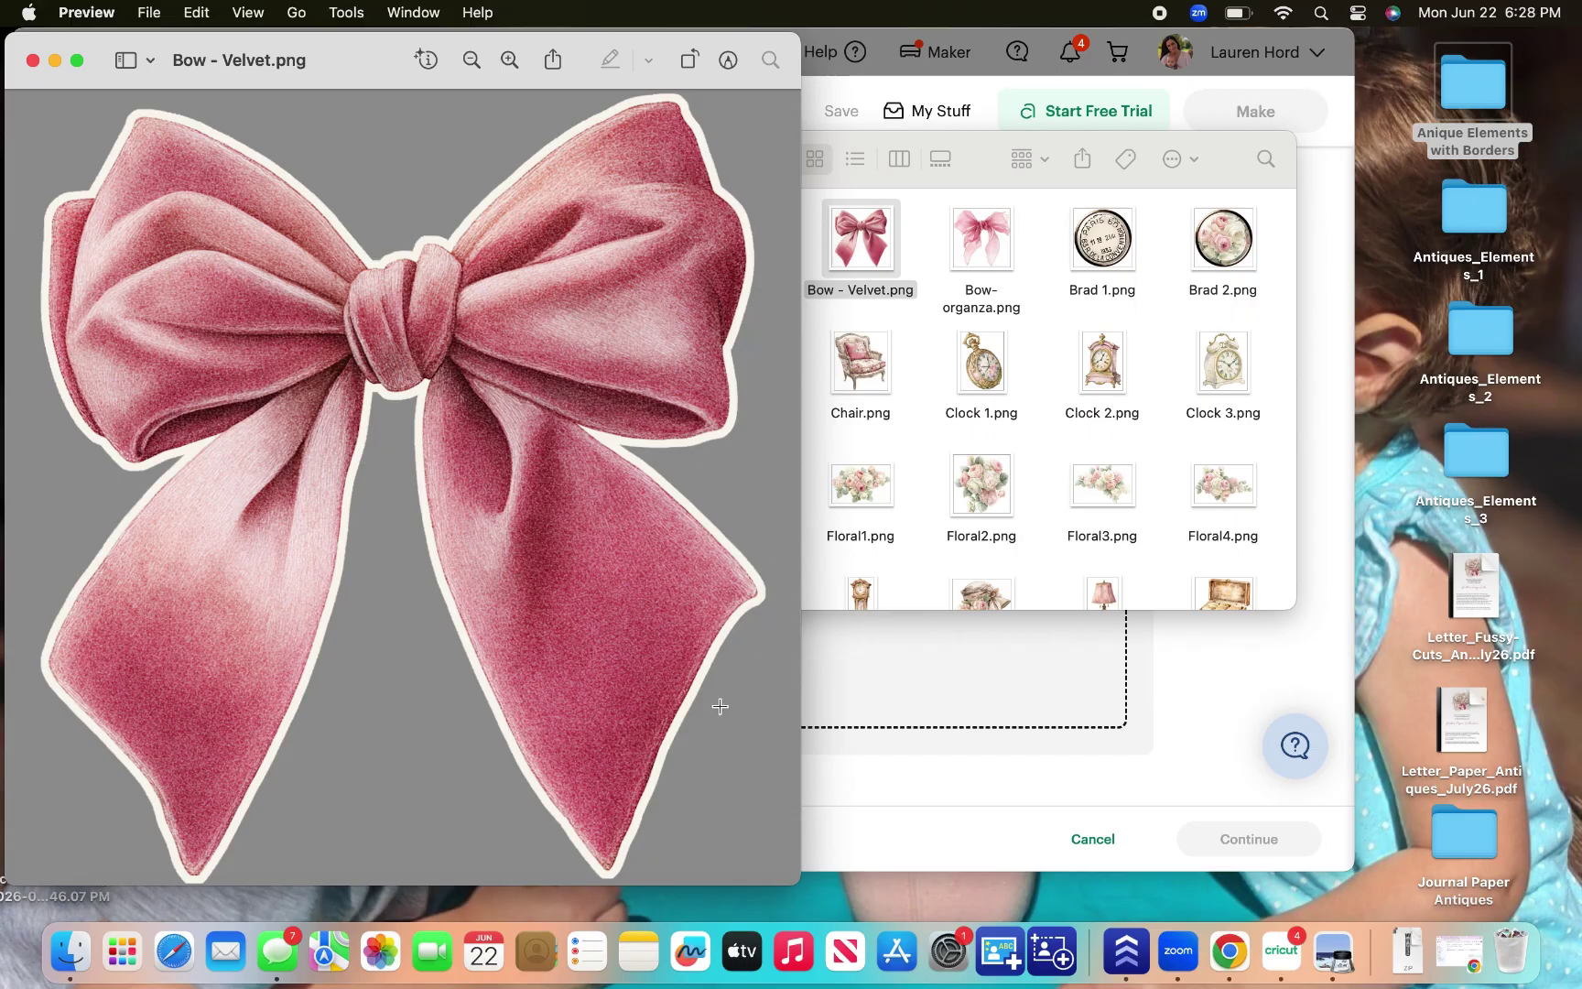
left_click(32, 59)
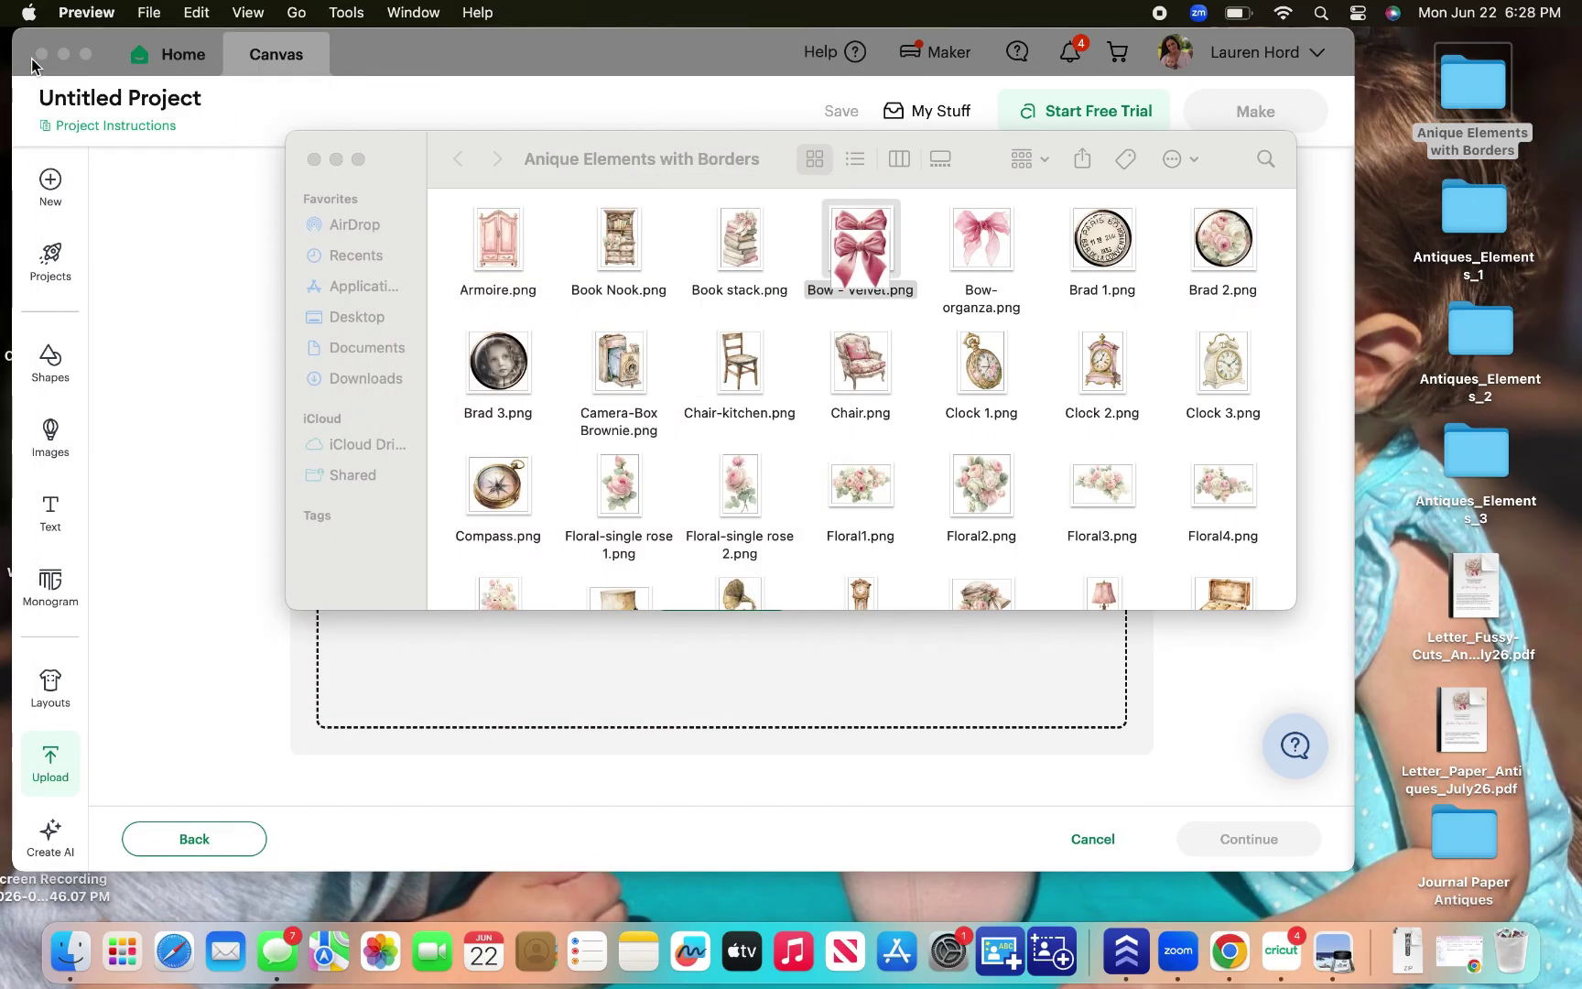
double_click(502, 238)
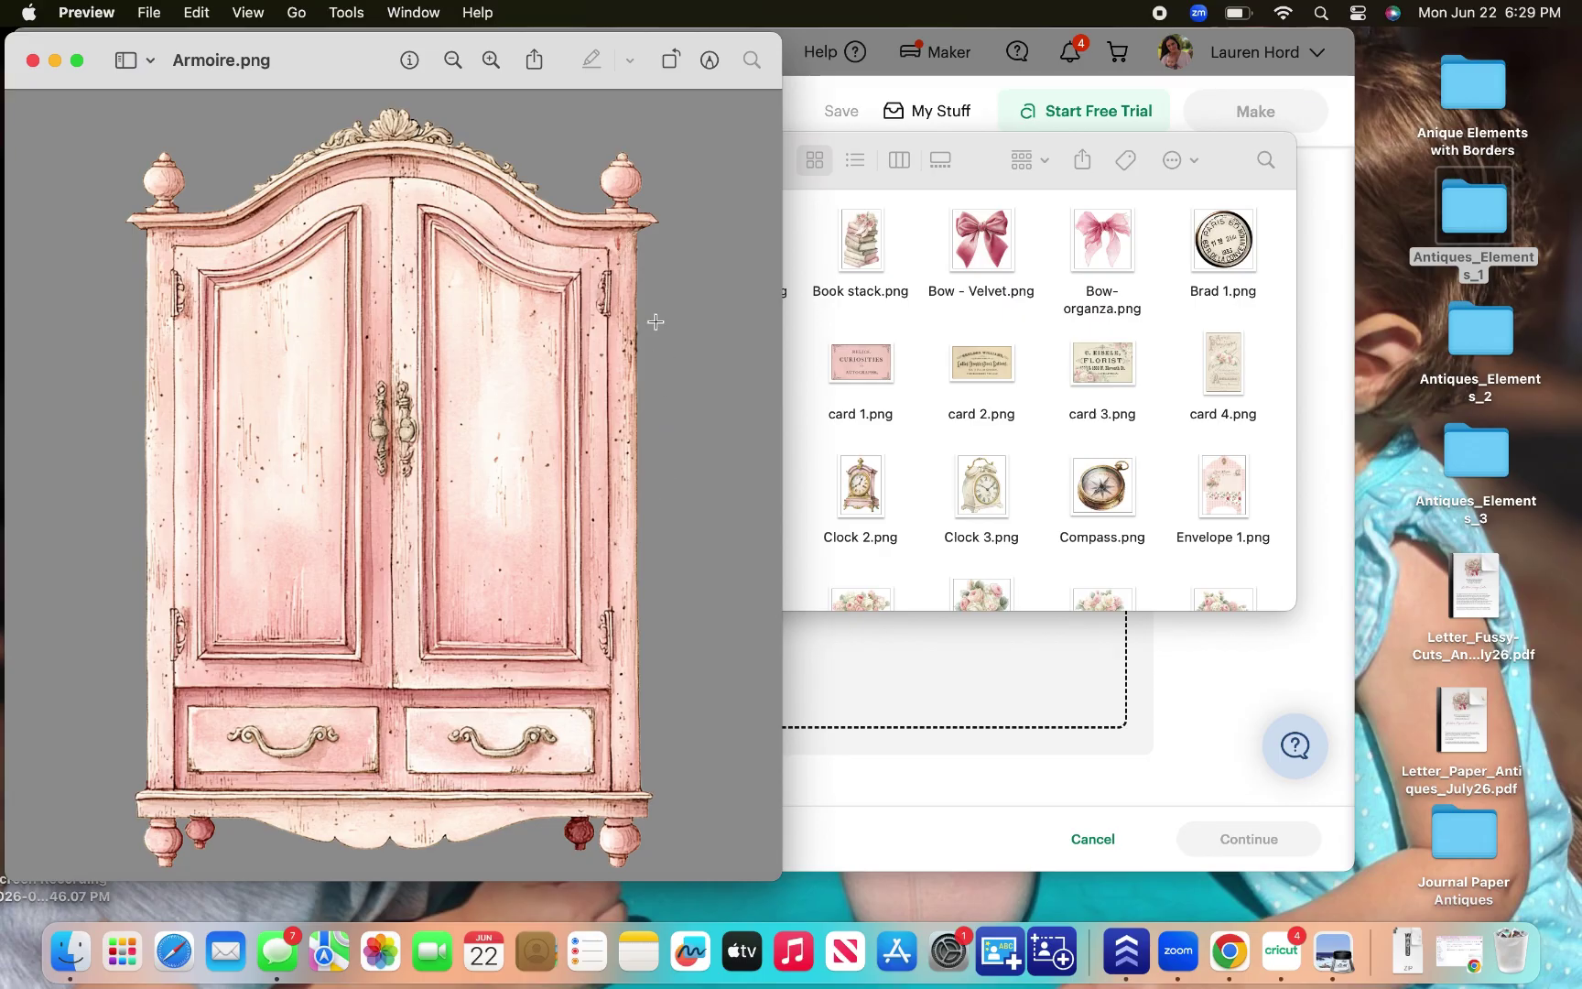
left_click(32, 59)
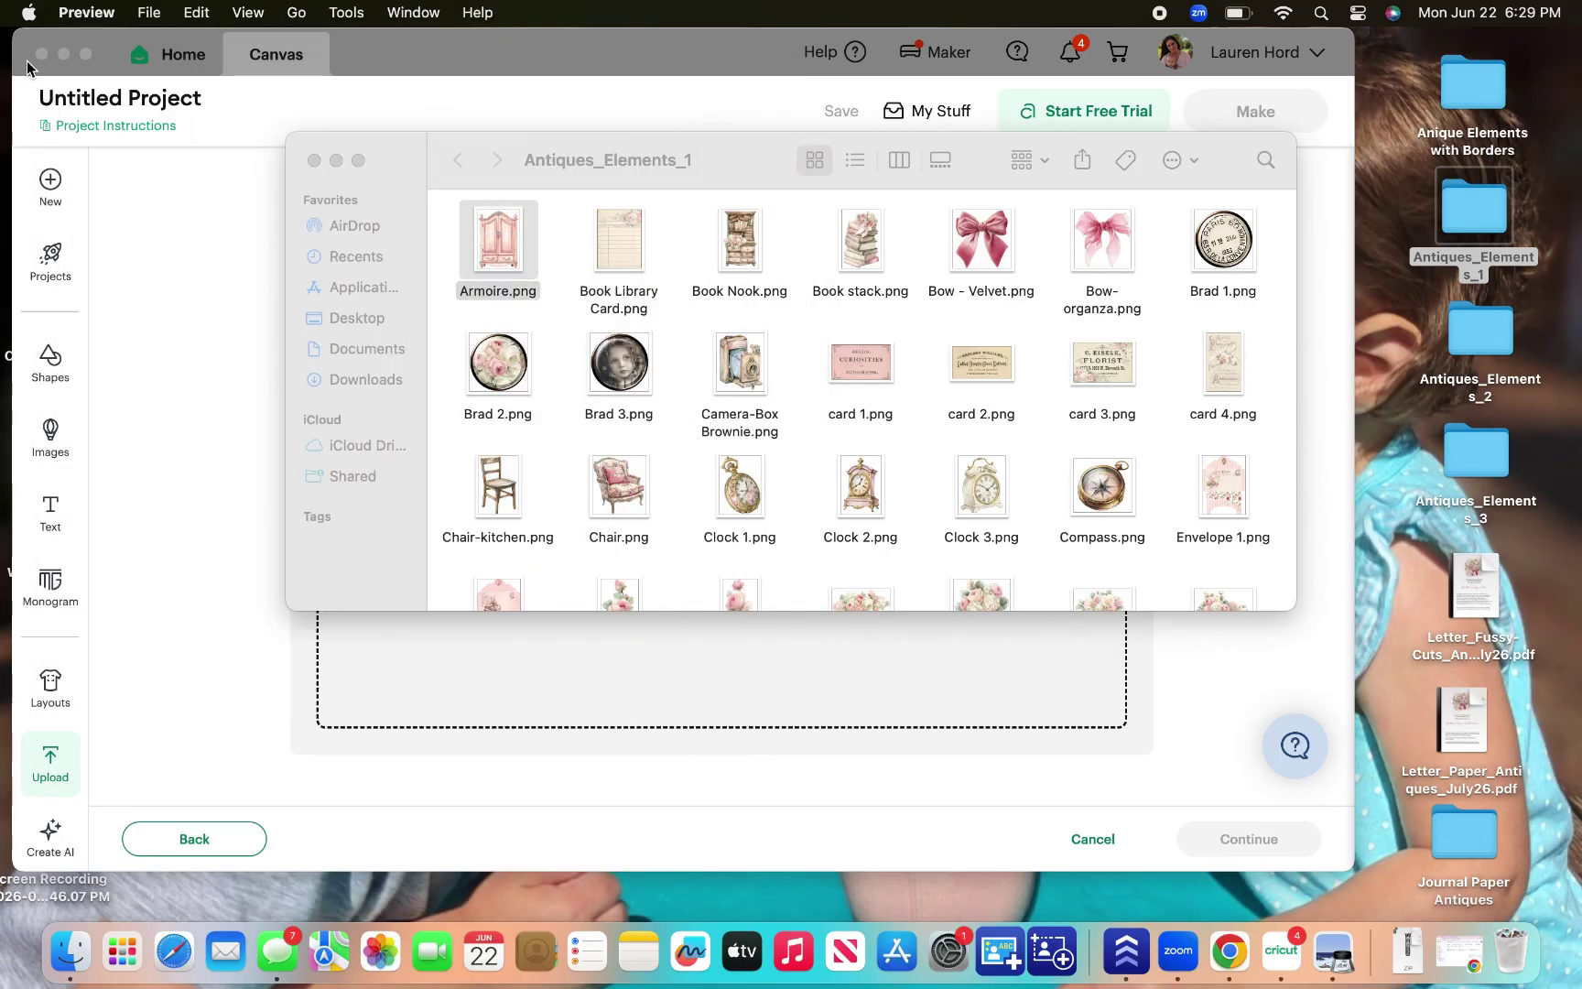
Load Armoire.png from the Antiques_Elements_1 folder as the upload image, close the folder, and proceed to the conversion options.
left_click_drag(420, 153, 788, 110)
left_click_drag(864, 197, 554, 517)
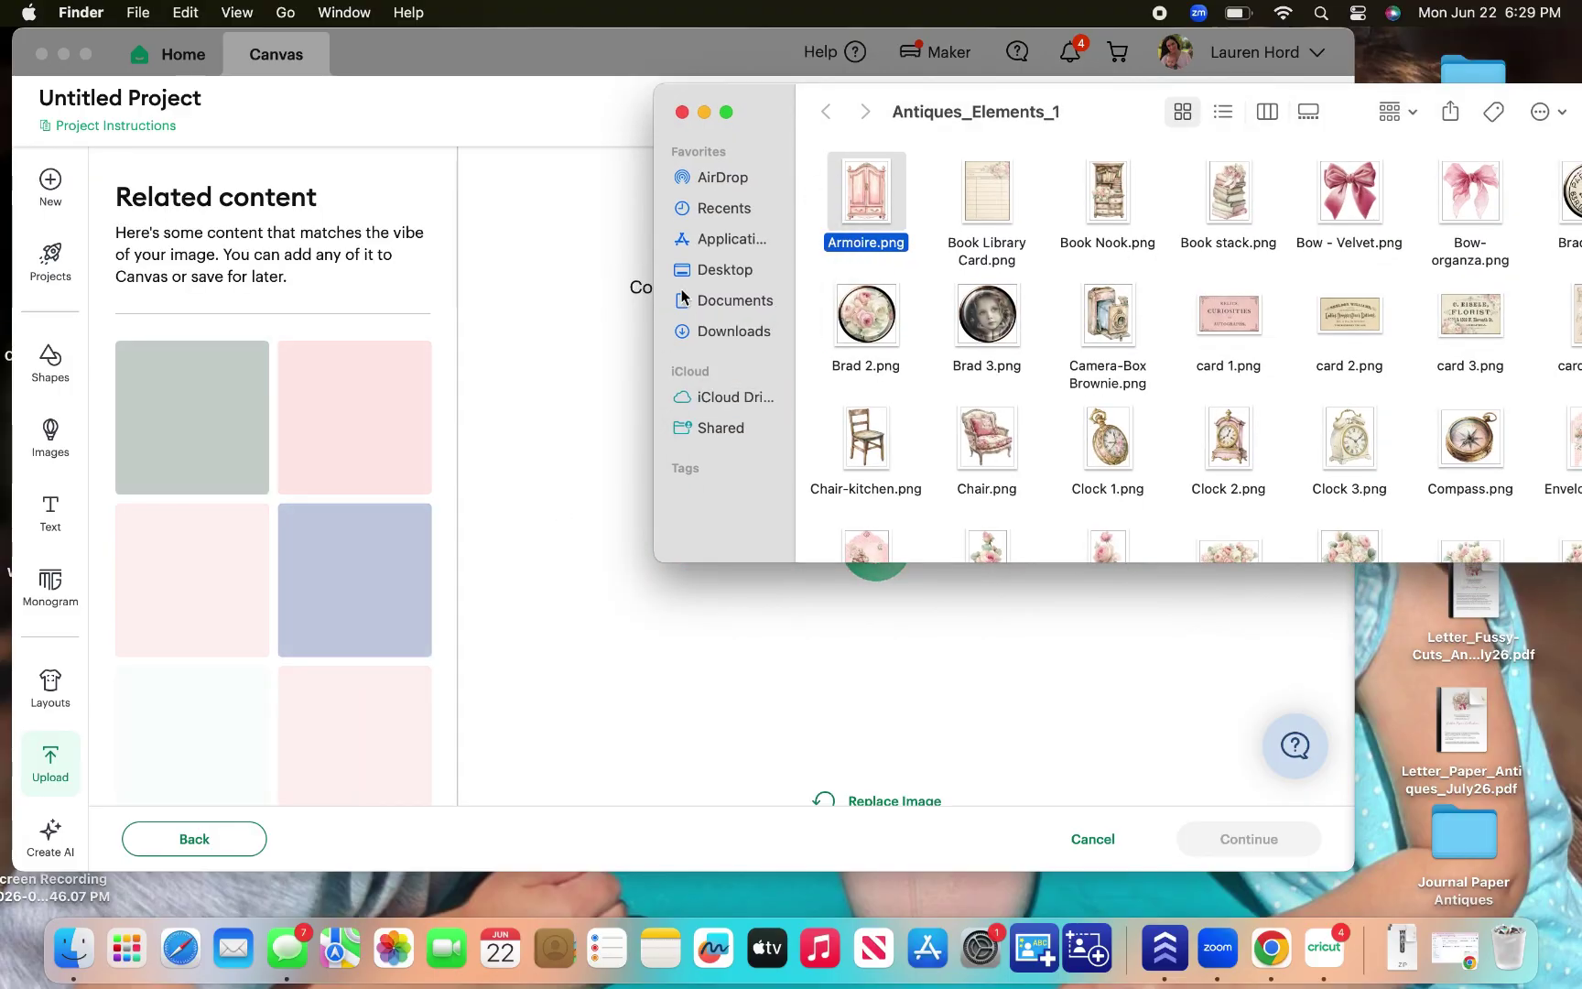
left_click(682, 112)
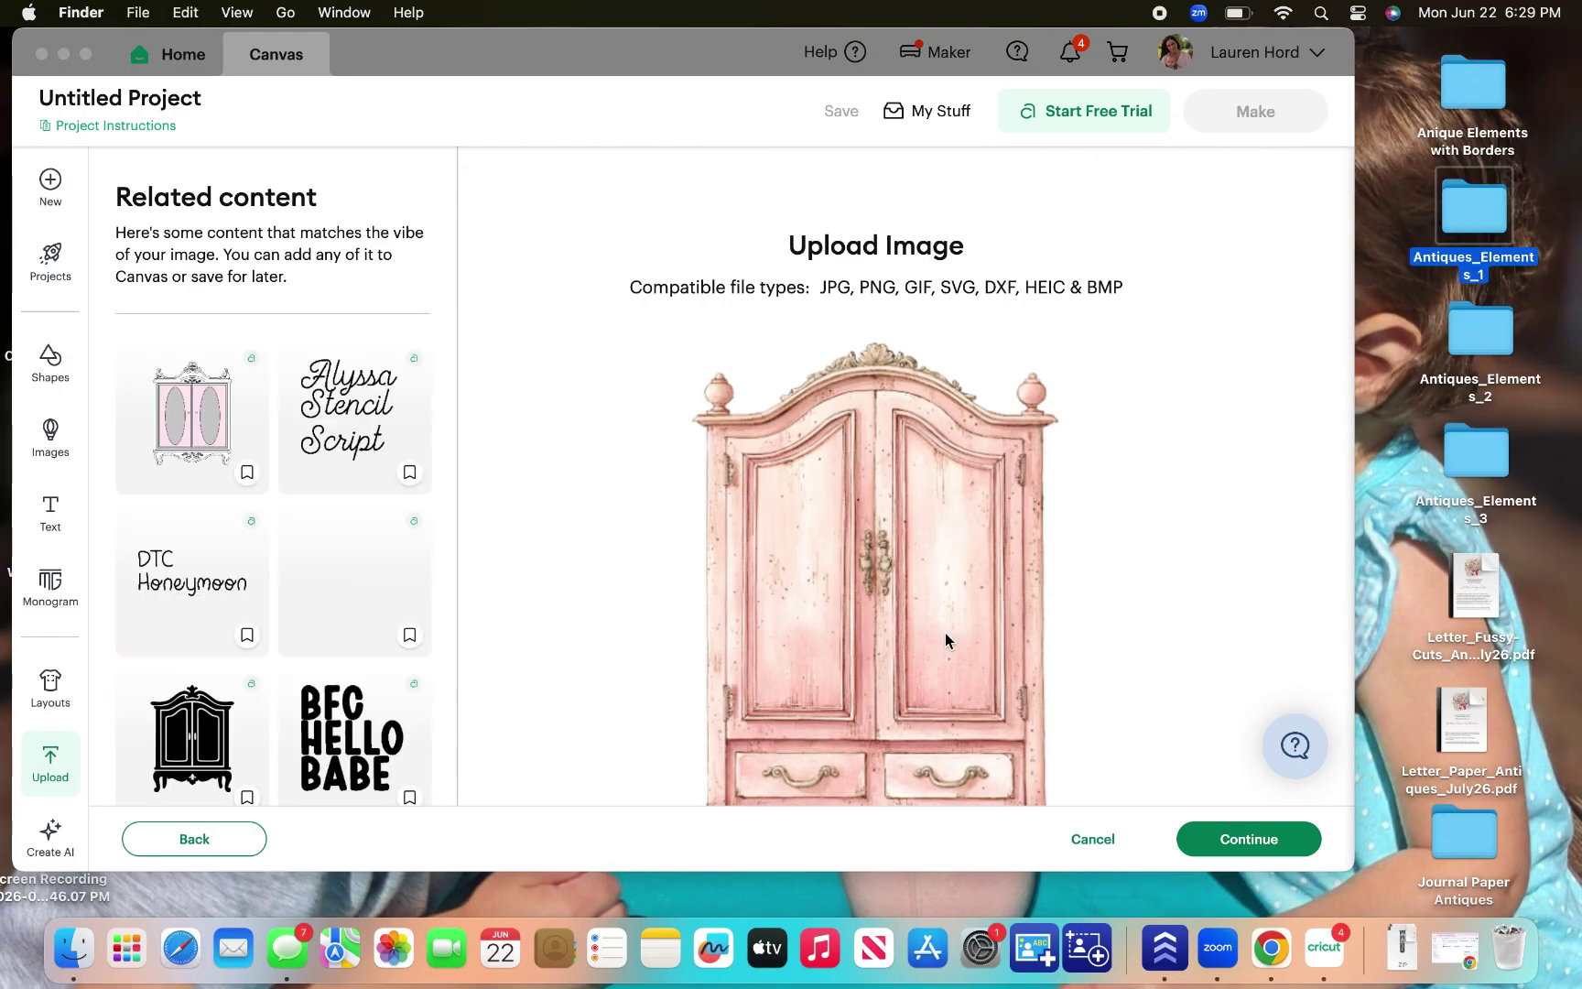
scroll(944, 633, "down", 3)
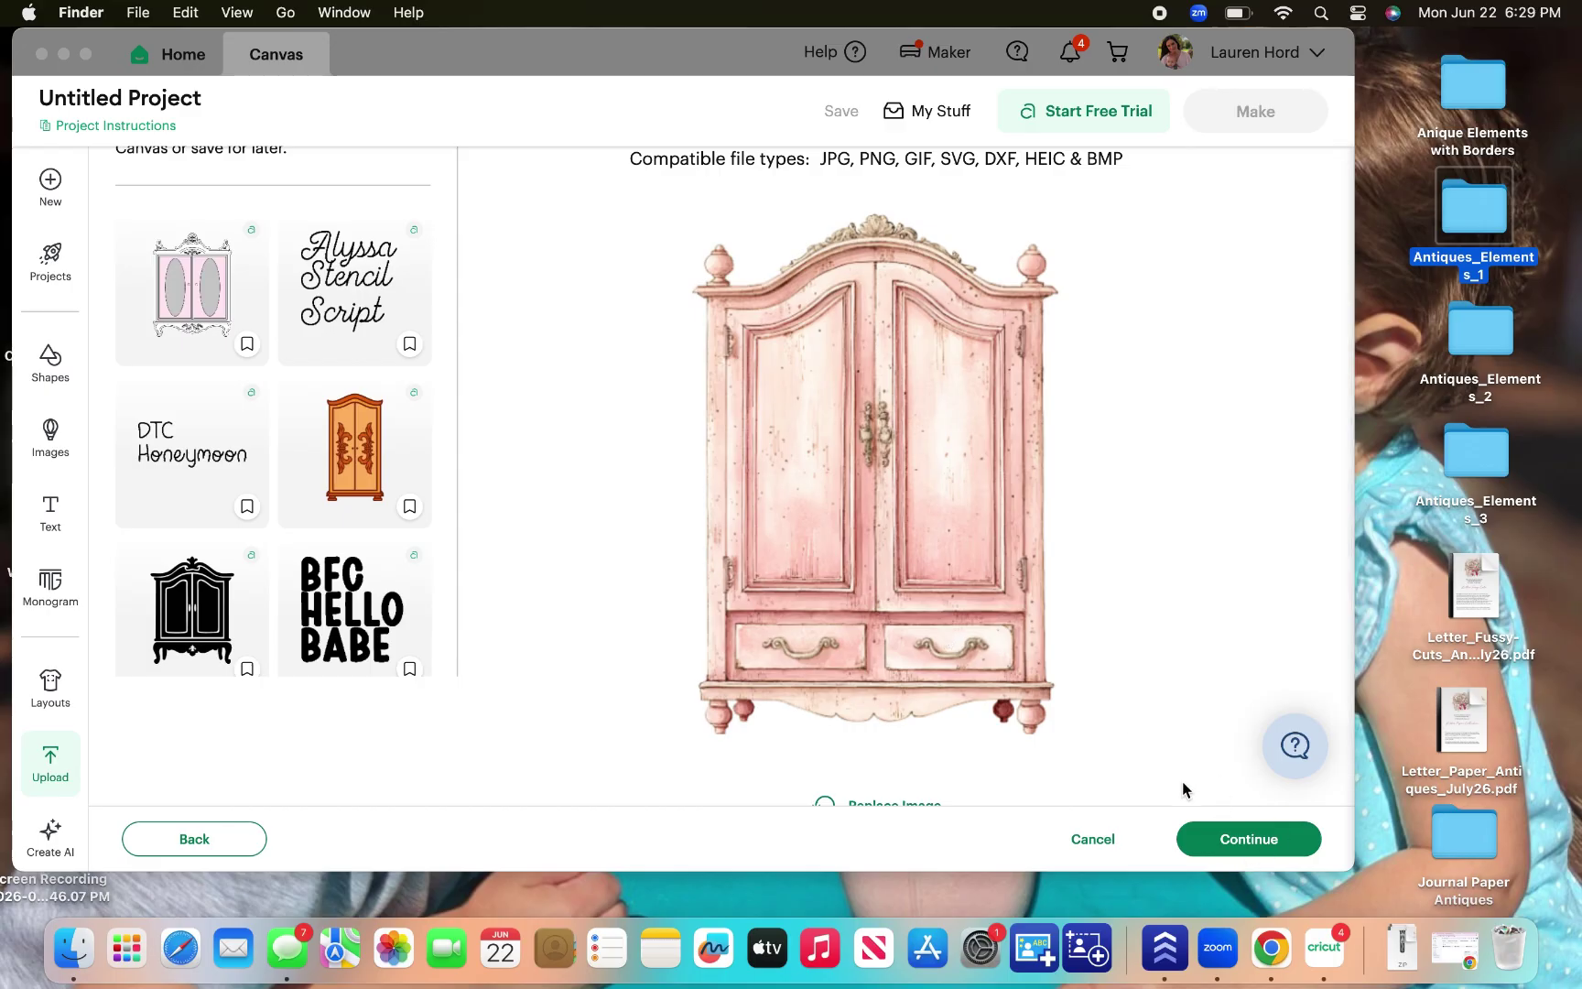
left_click(1276, 841)
left_click(1272, 841)
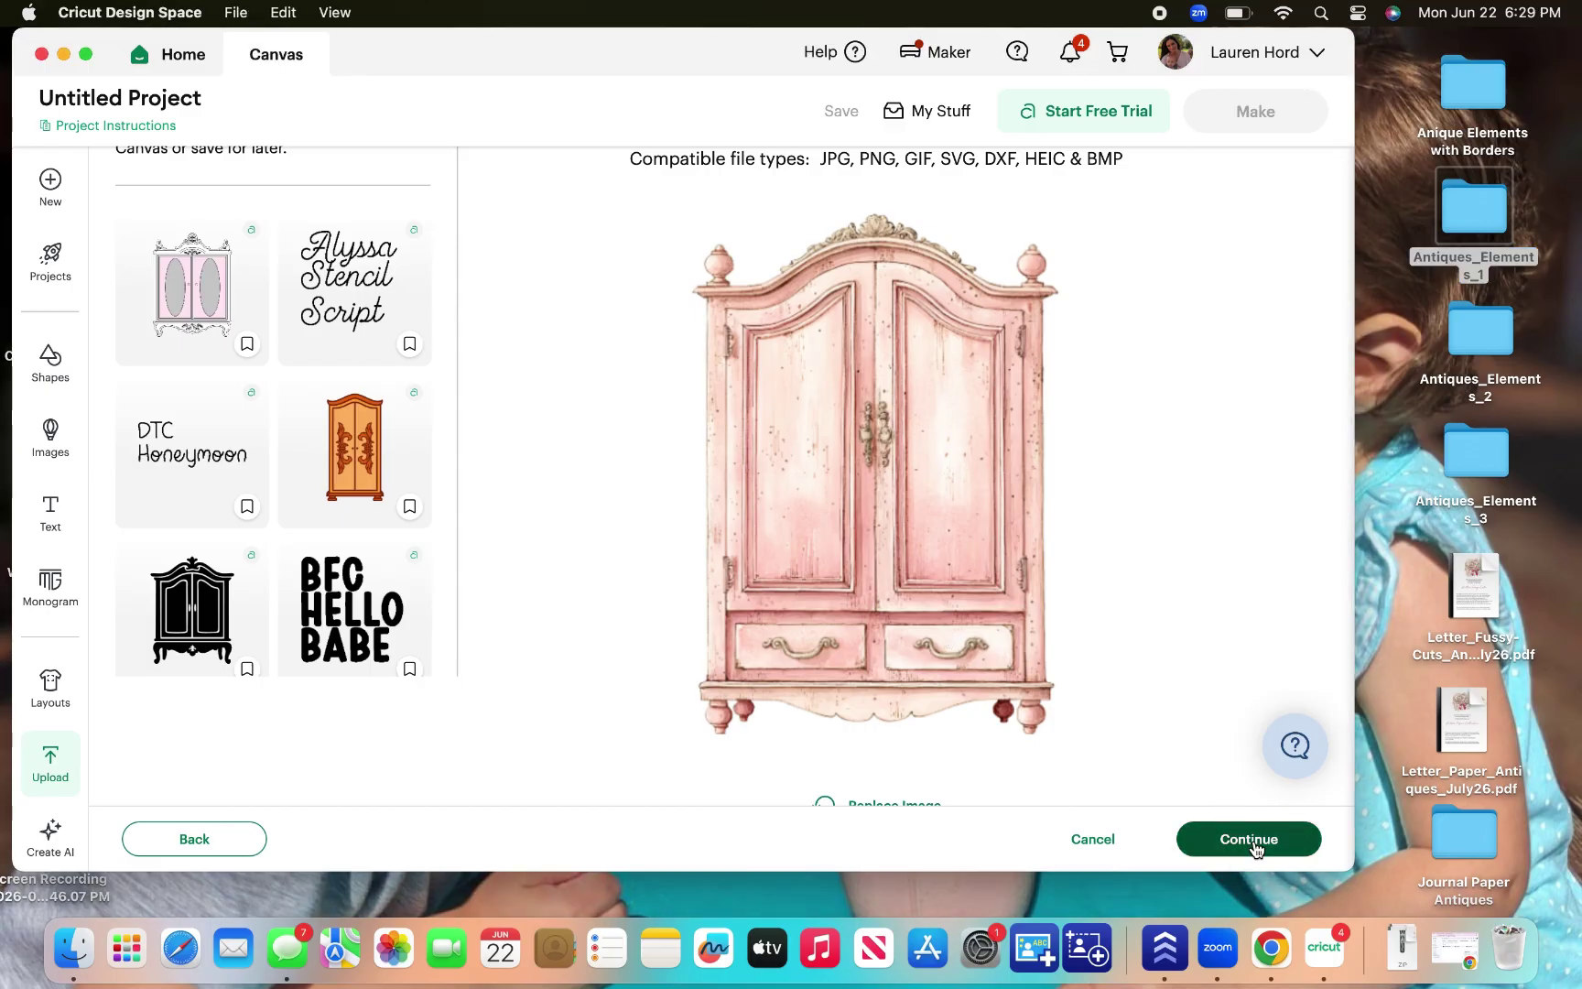
left_click(1253, 839)
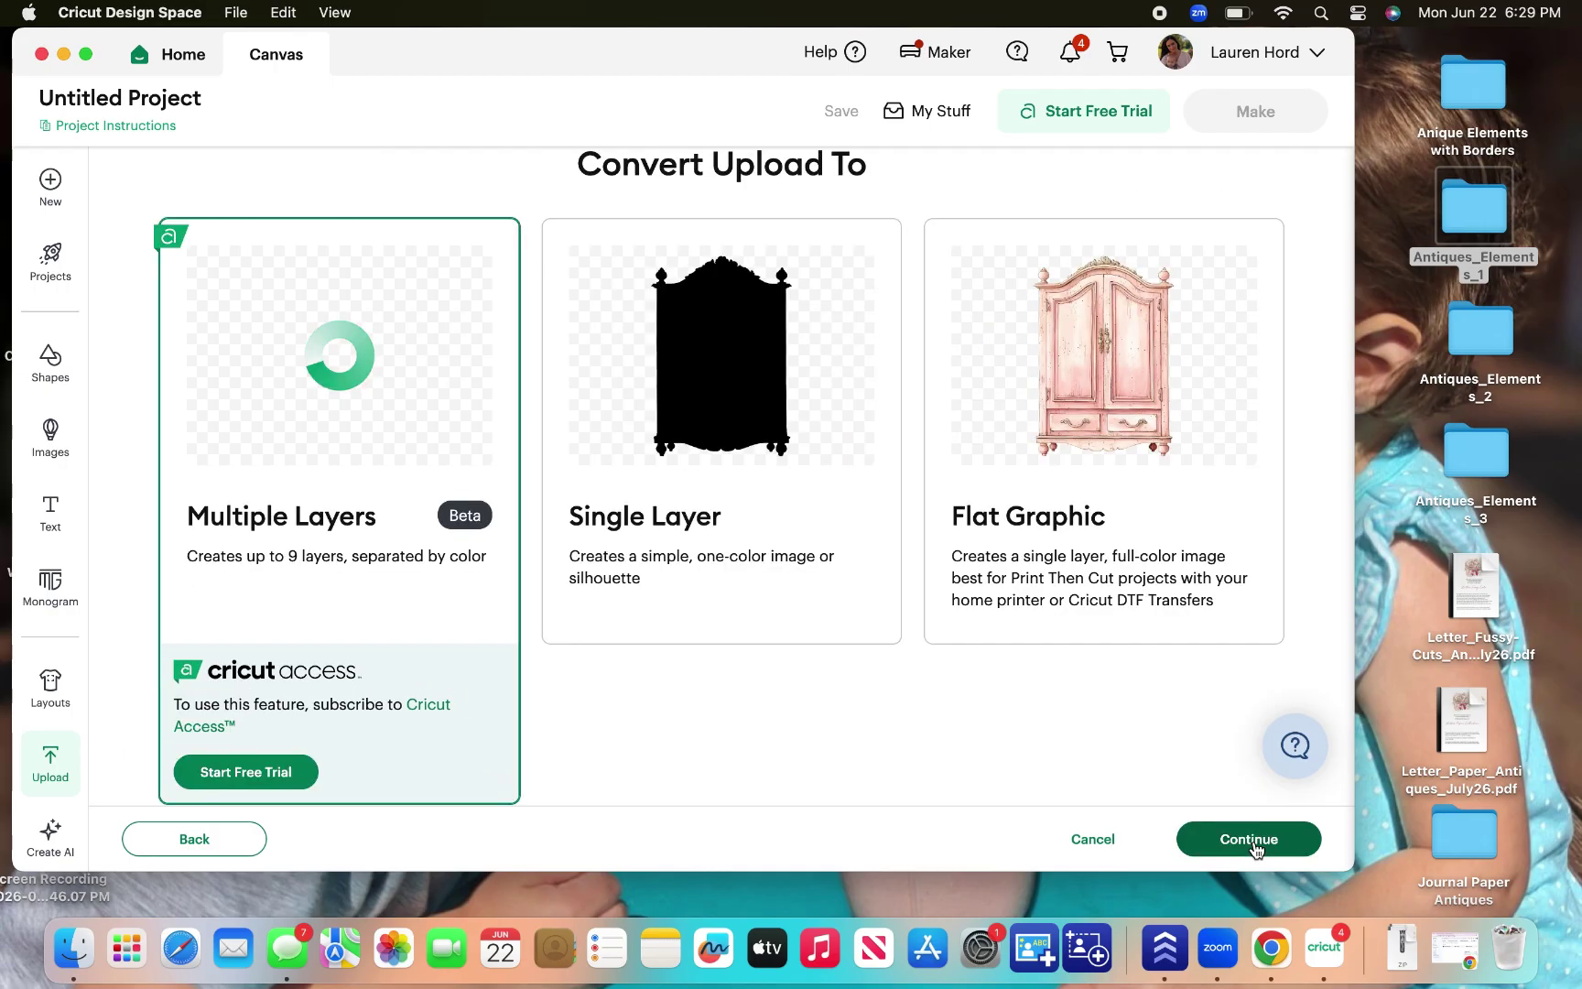
Convert the armoire to a Flat Graphic, upload it to the canvas under the name Armoire, and collapse the image library.
left_click(1168, 568)
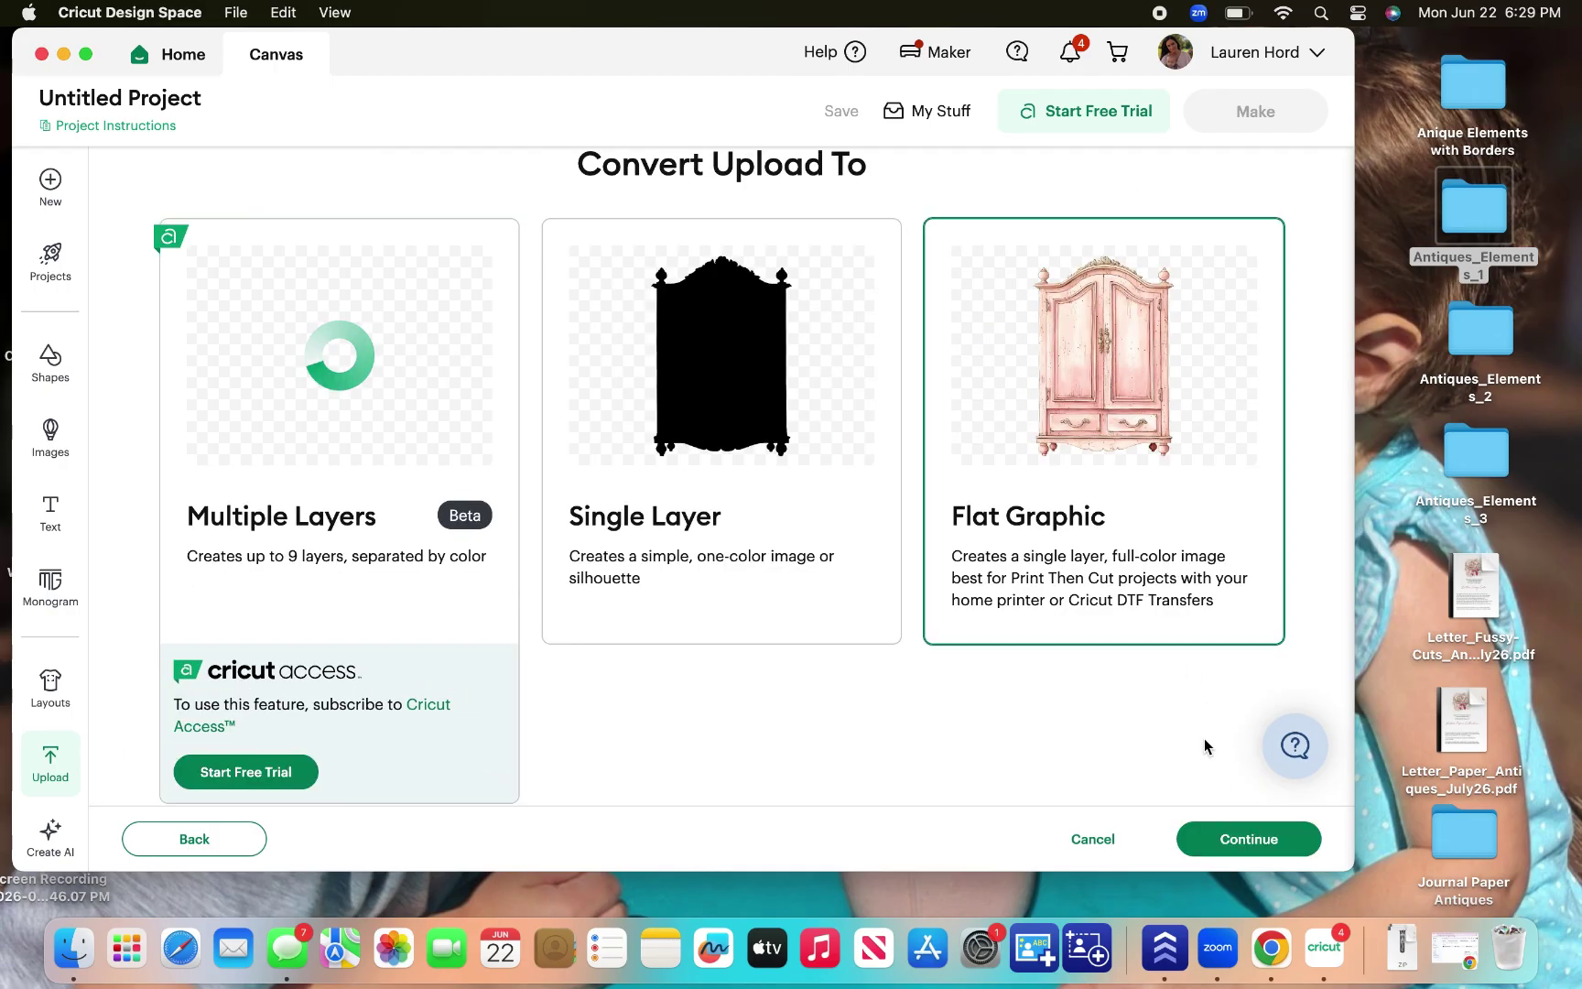
left_click(1225, 838)
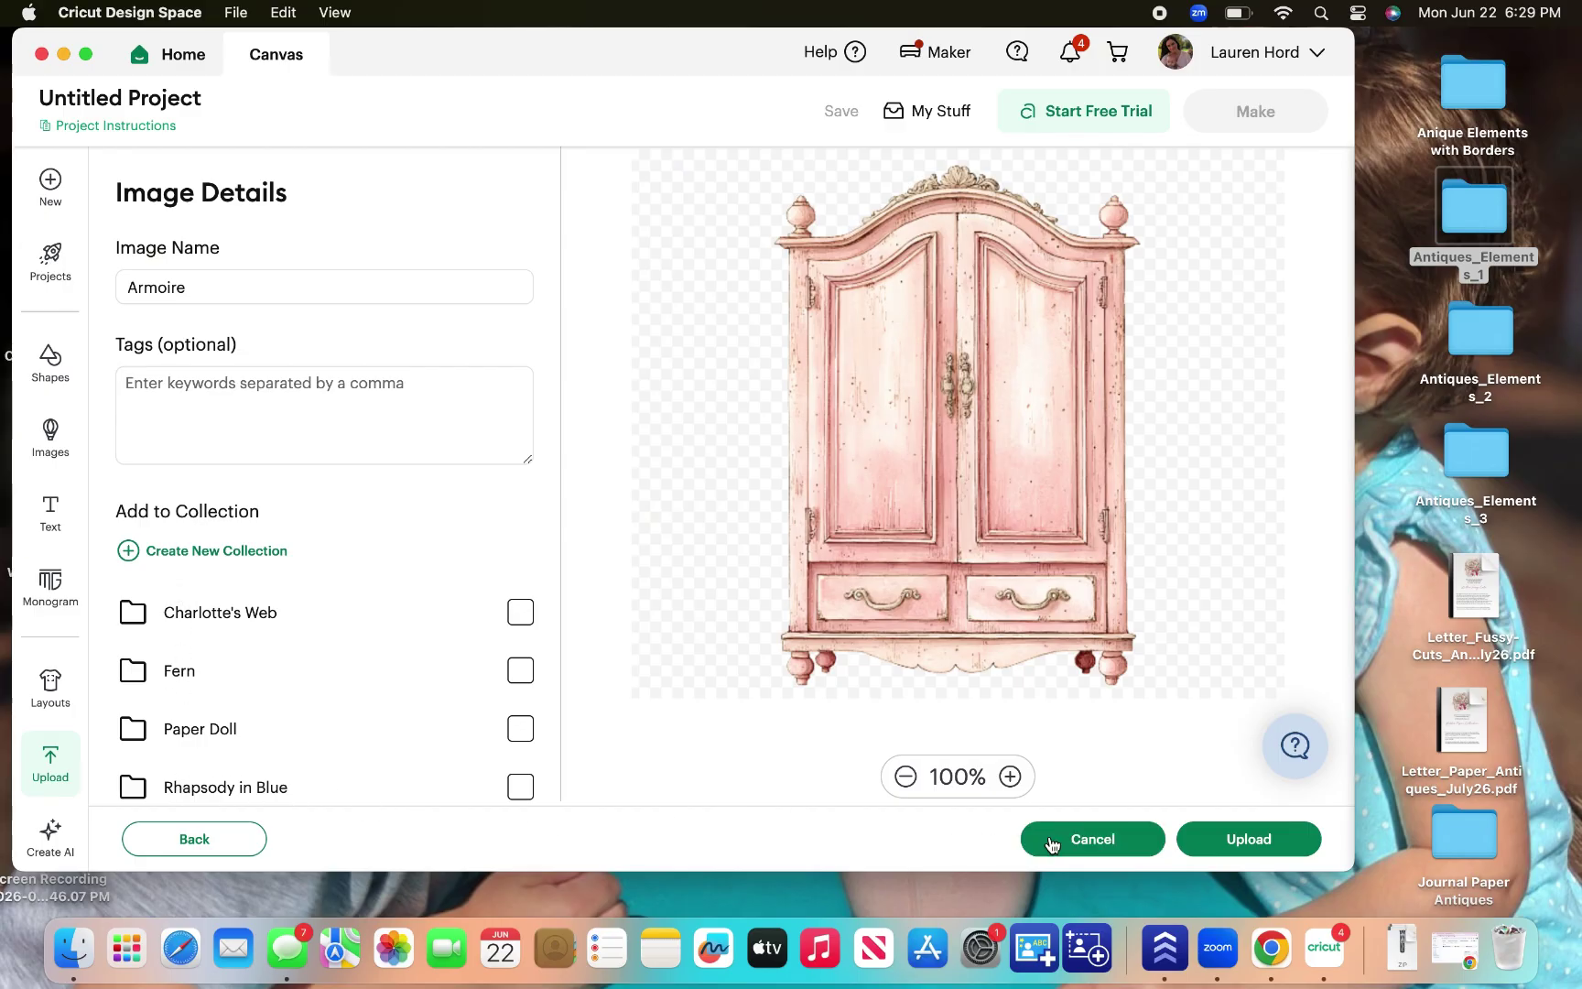
left_click(1264, 840)
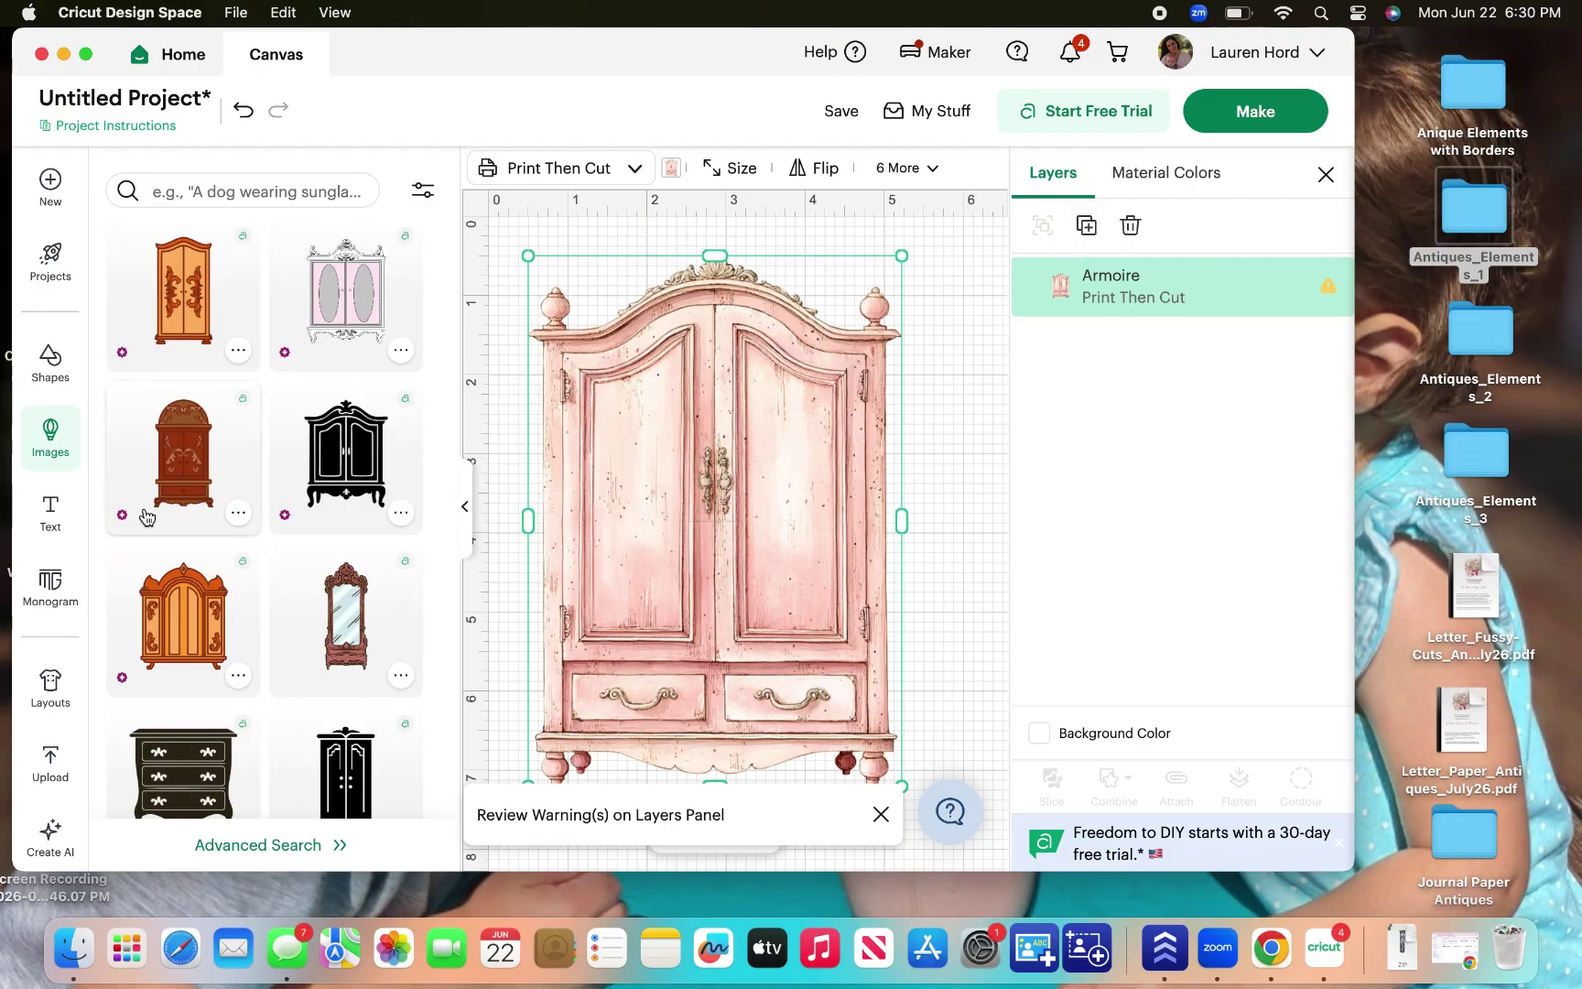
left_click(467, 511)
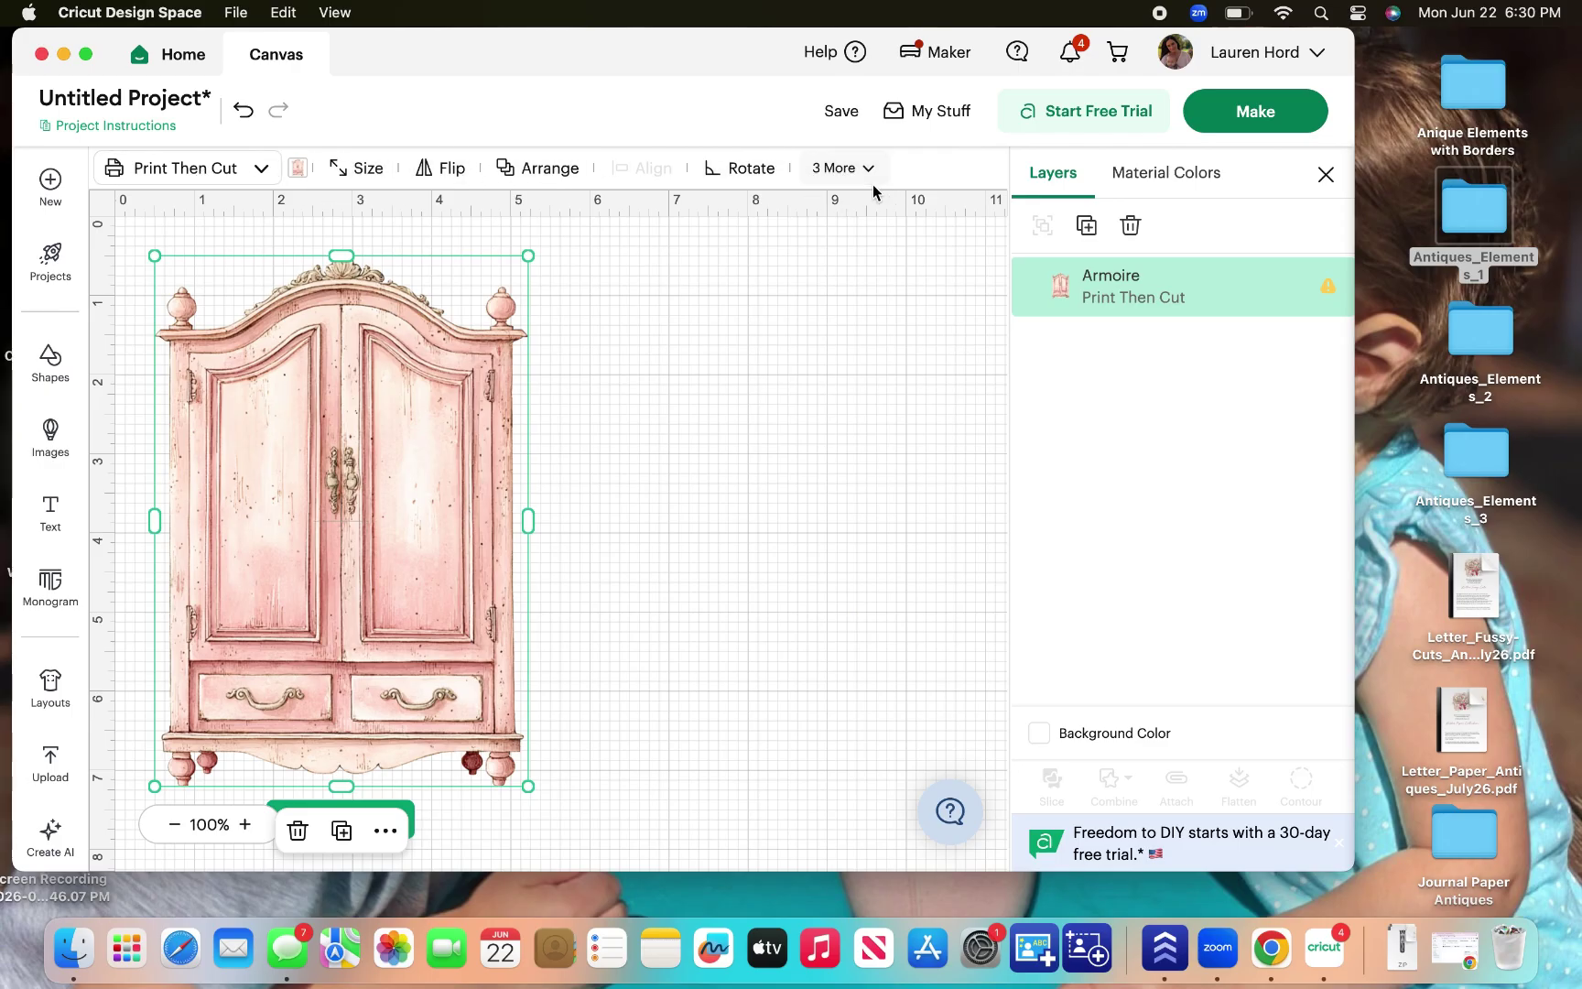
Apply an Offset effect to the armoire with a distance of 0.025 in and rounded corners.
left_click(847, 173)
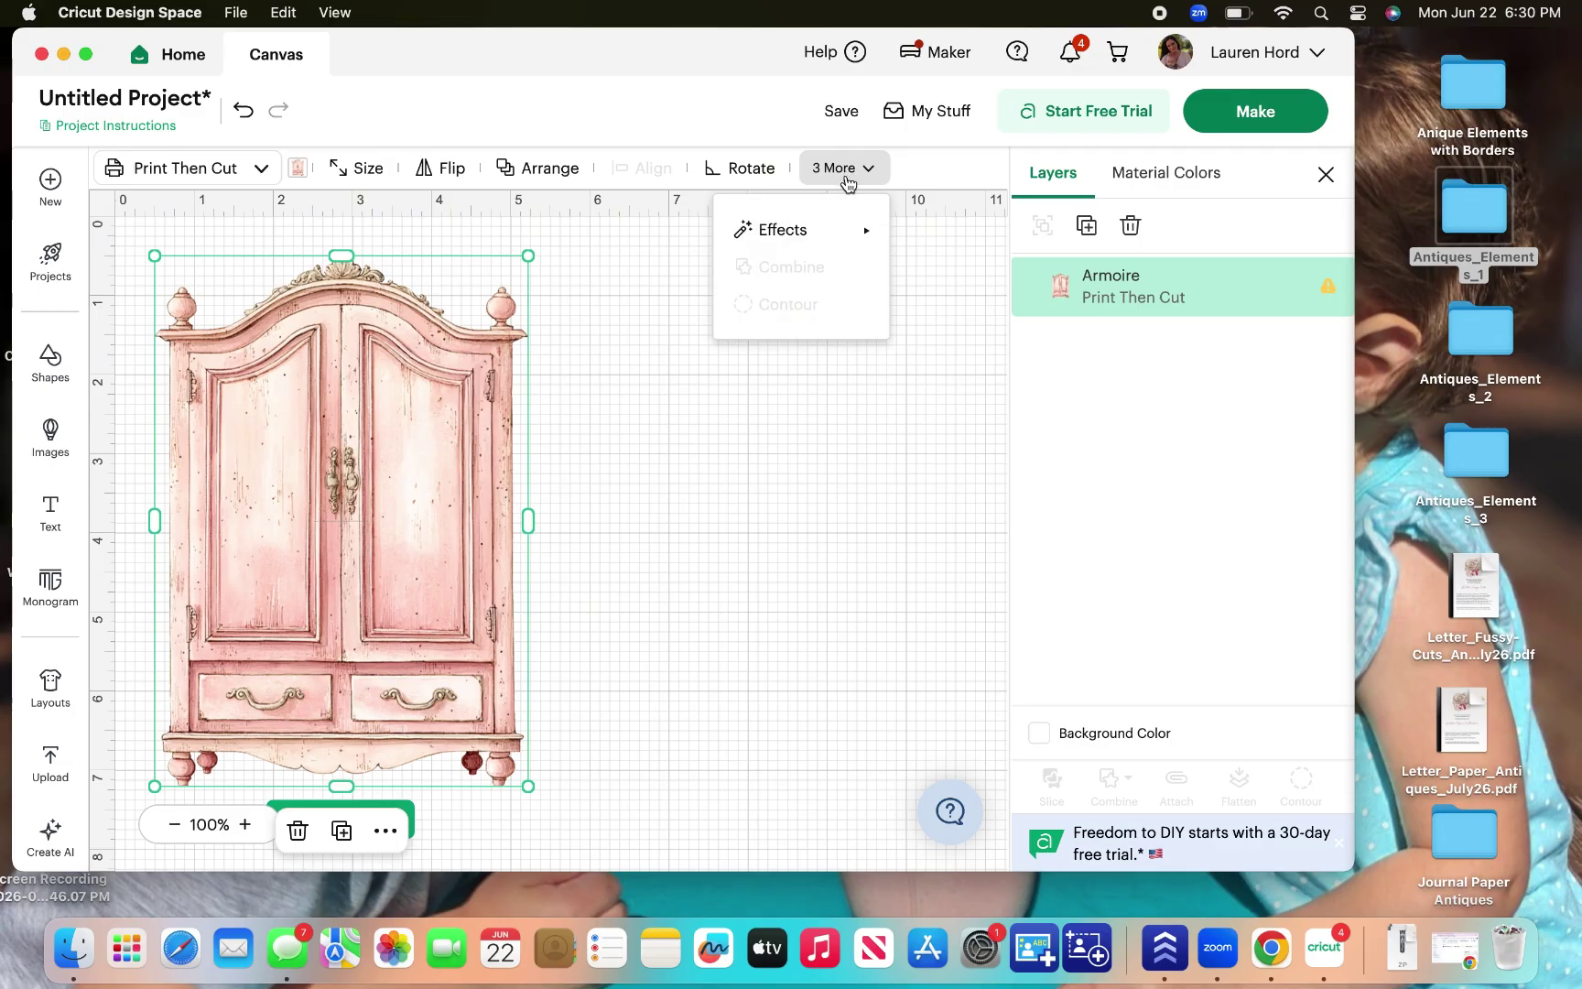
left_click(847, 238)
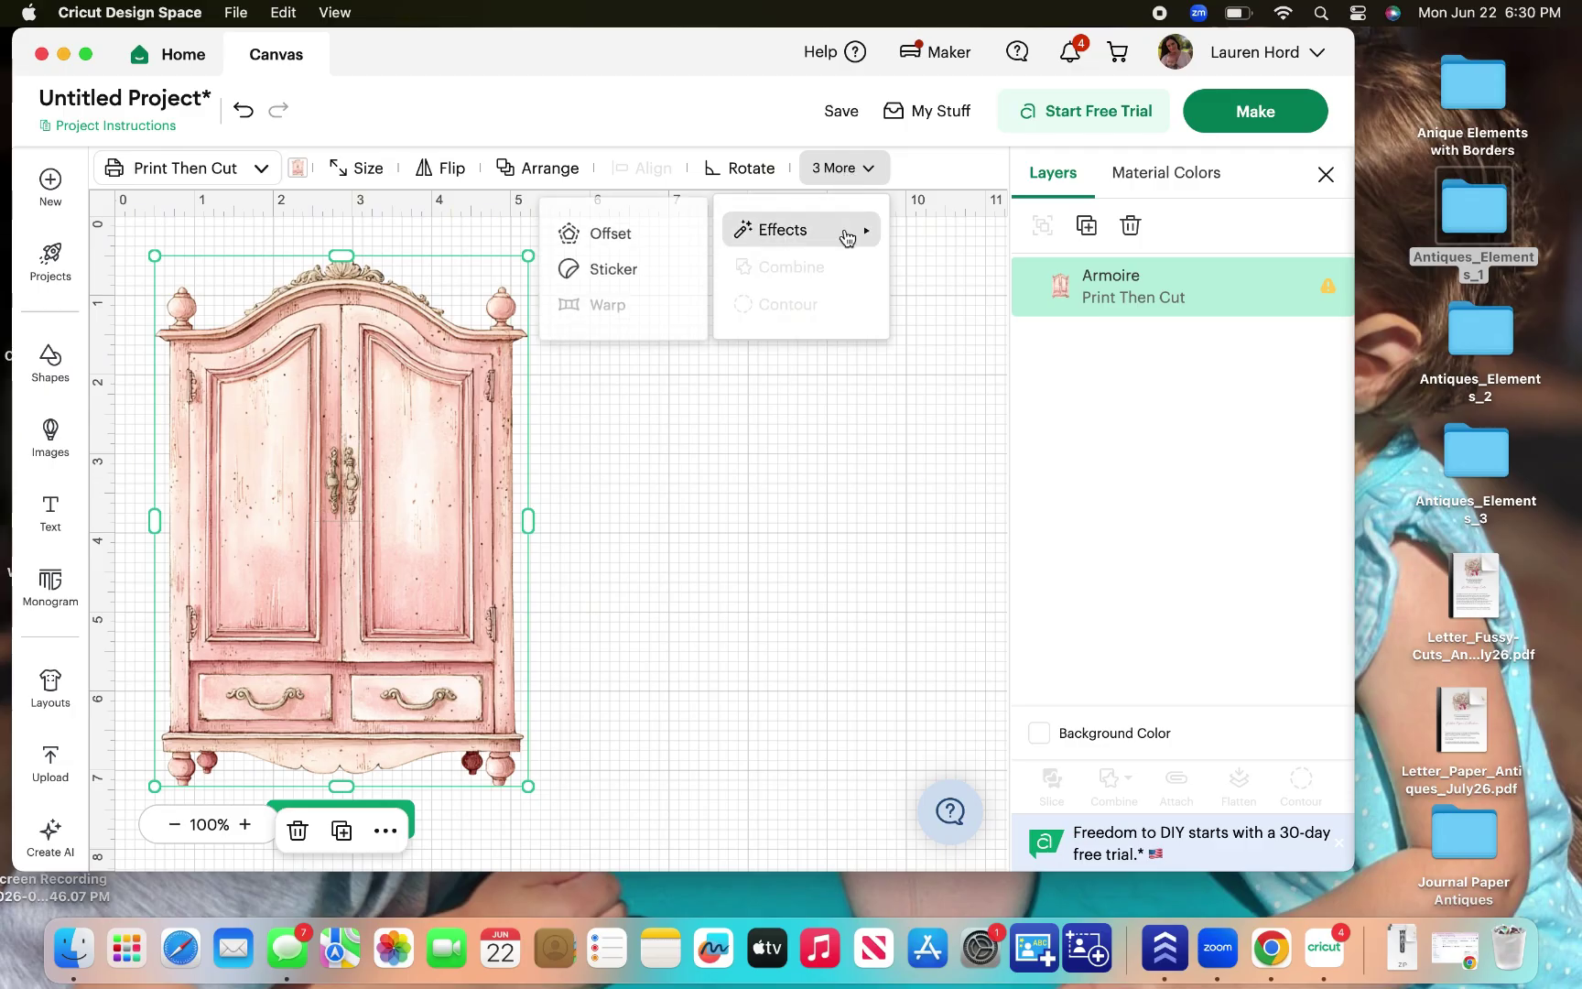
left_click(632, 245)
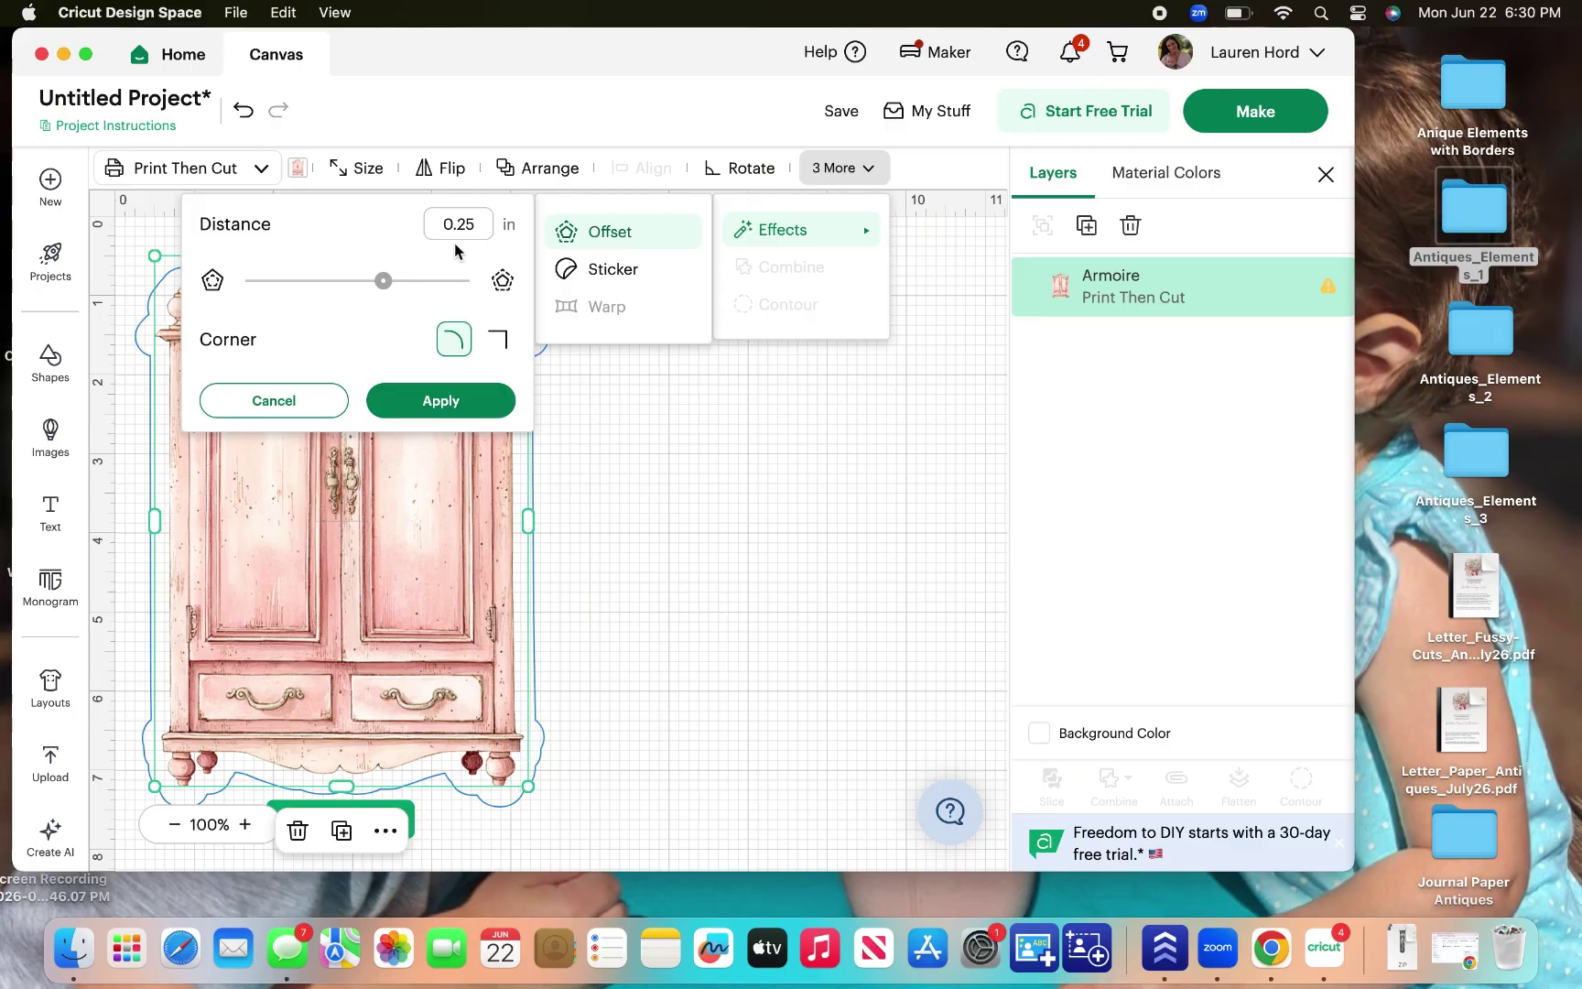
type("0")
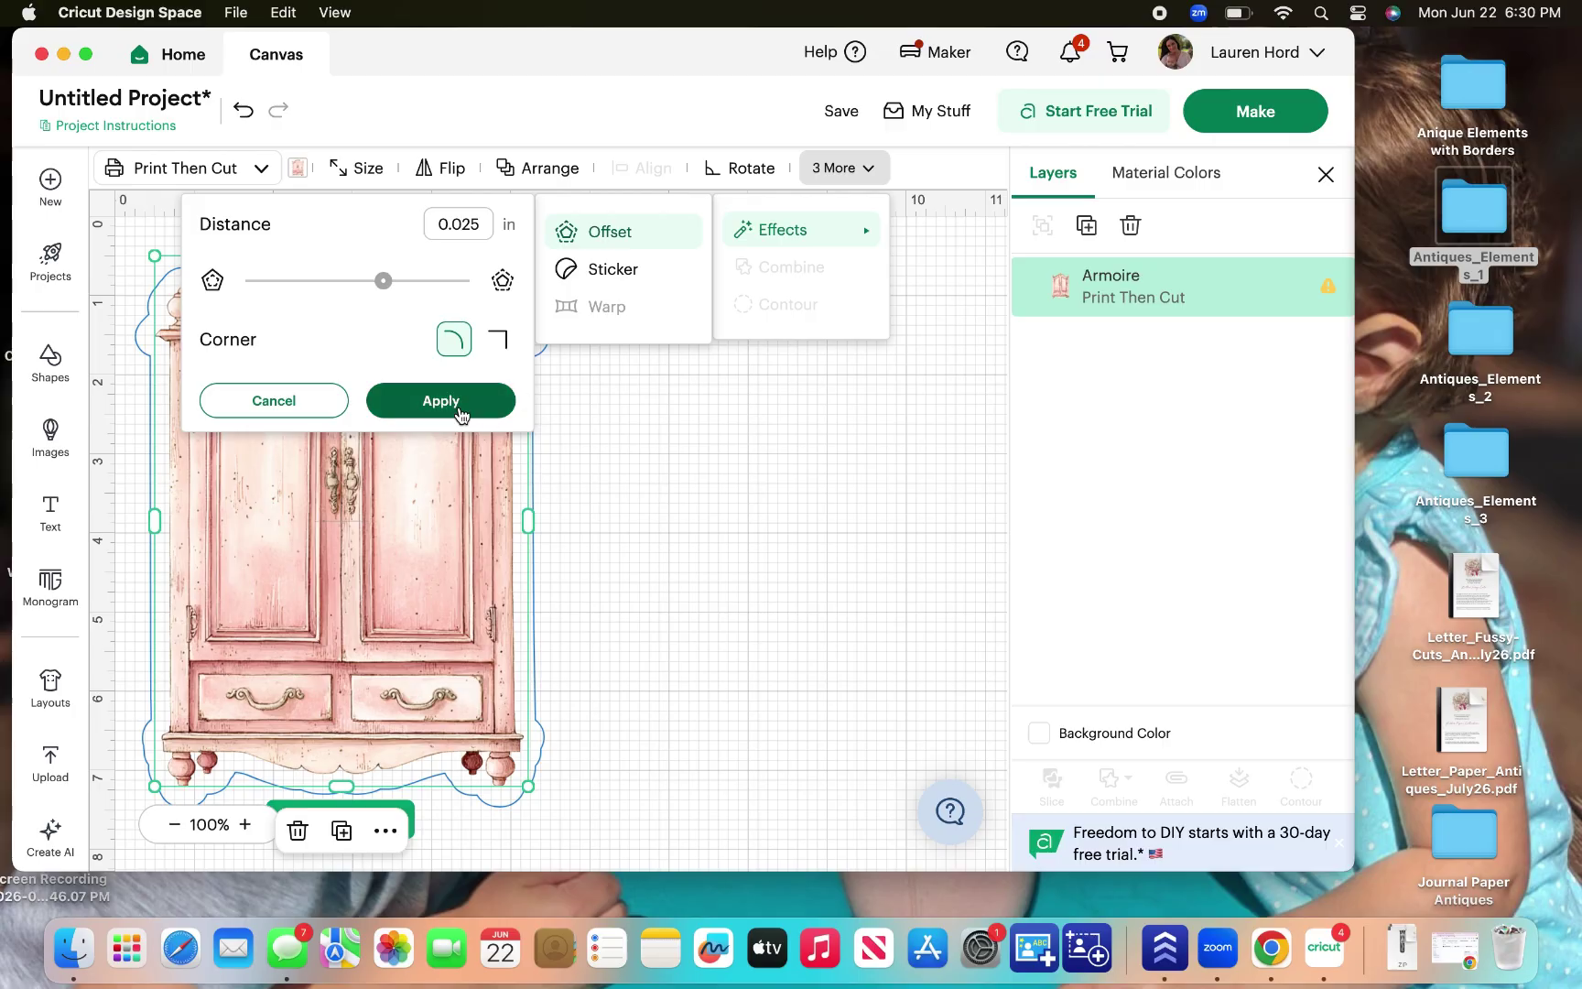
left_click(461, 414)
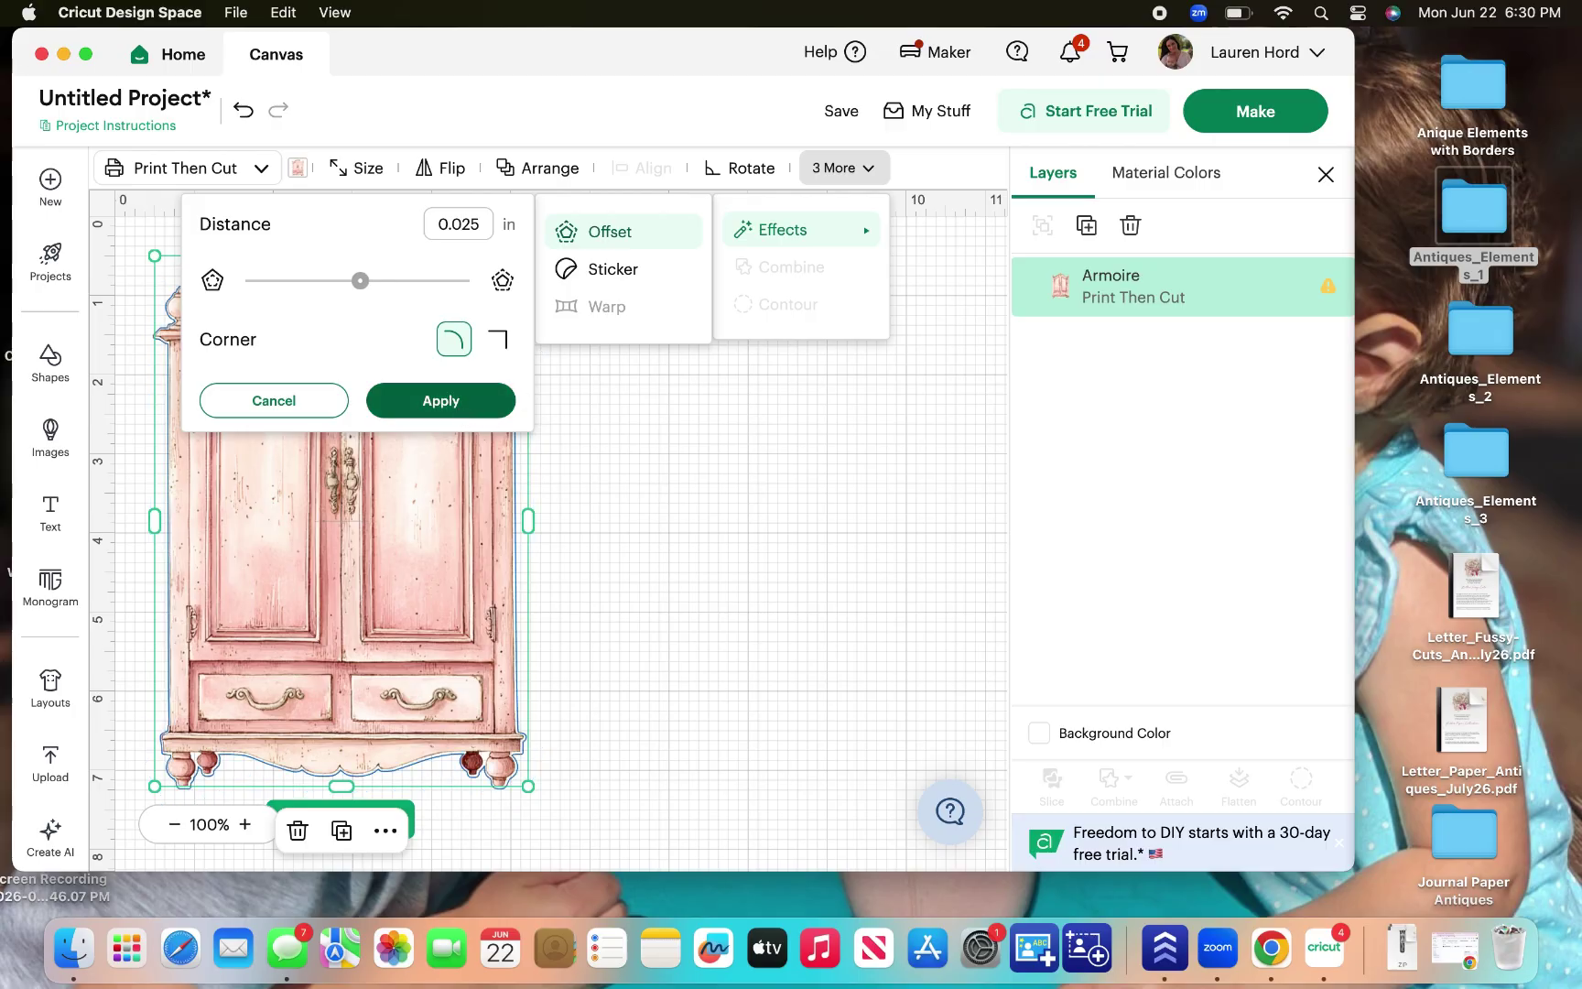
left_click(458, 407)
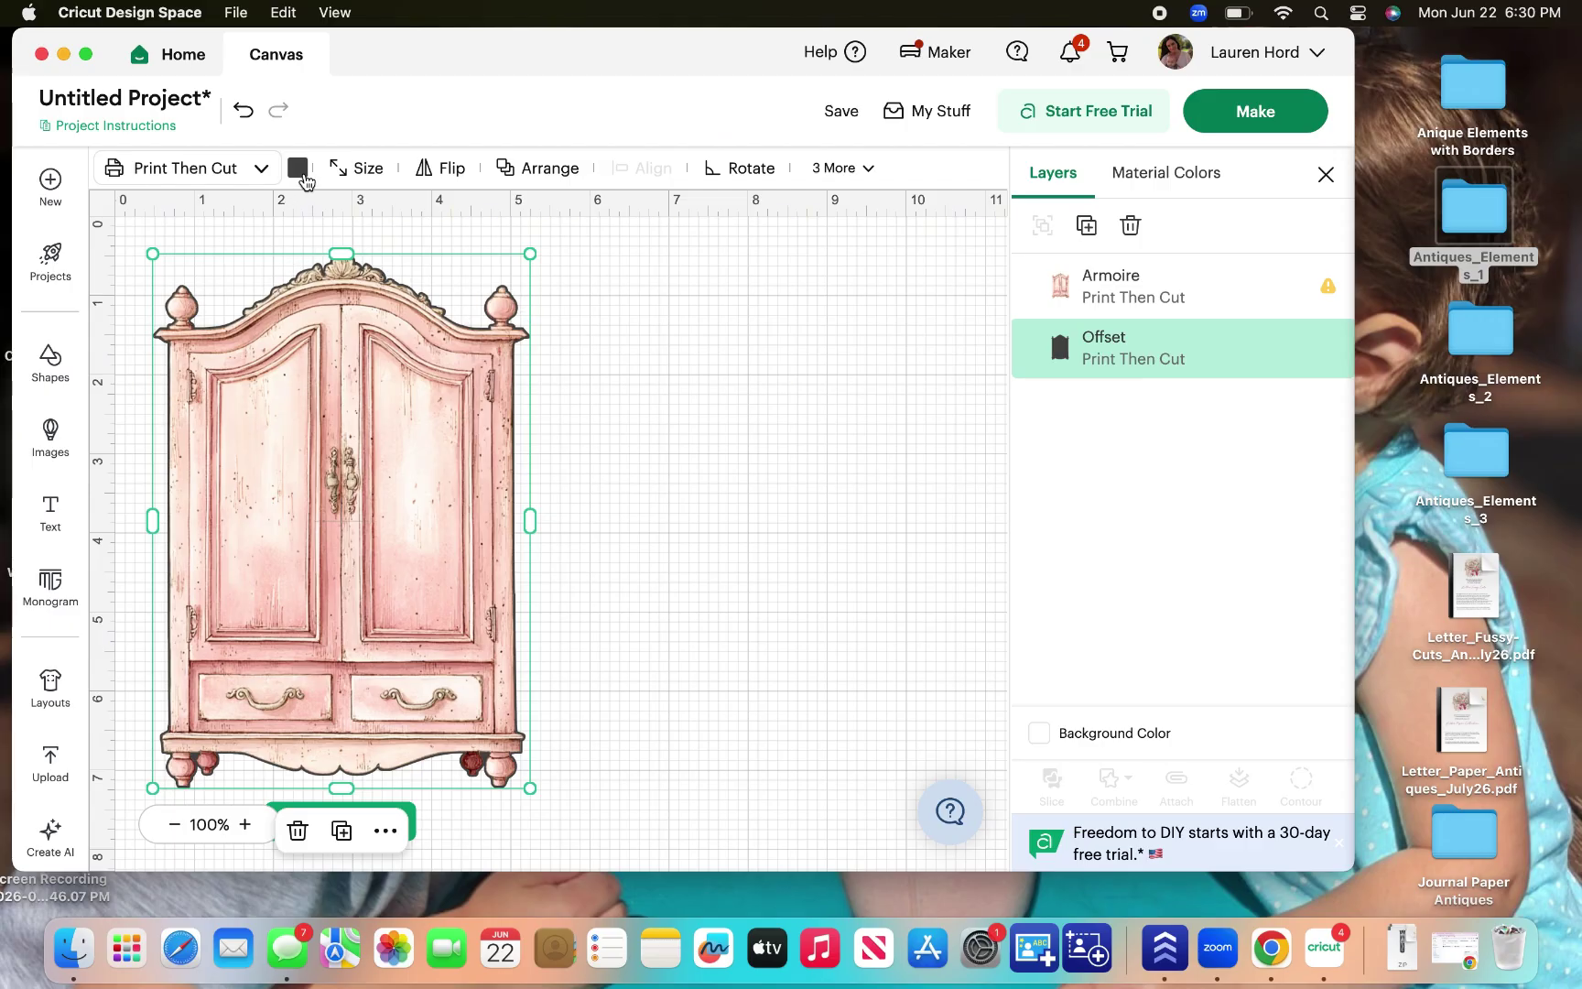
Change the print color of the armoire's offset layer to white.
left_click(299, 171)
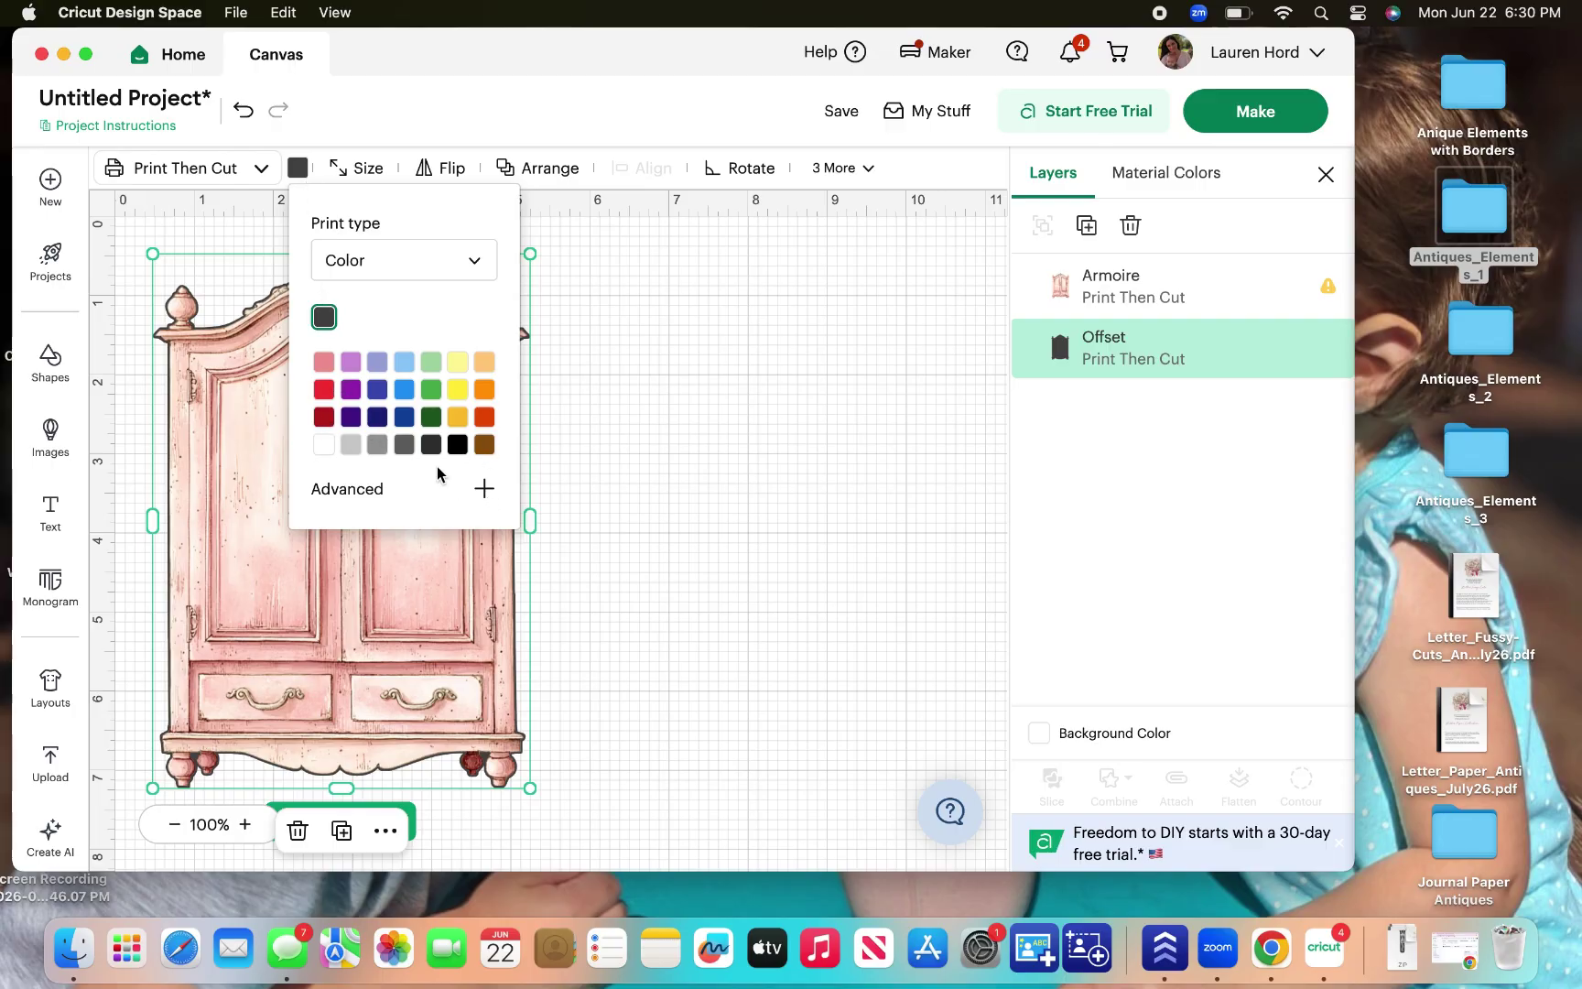
left_click(324, 448)
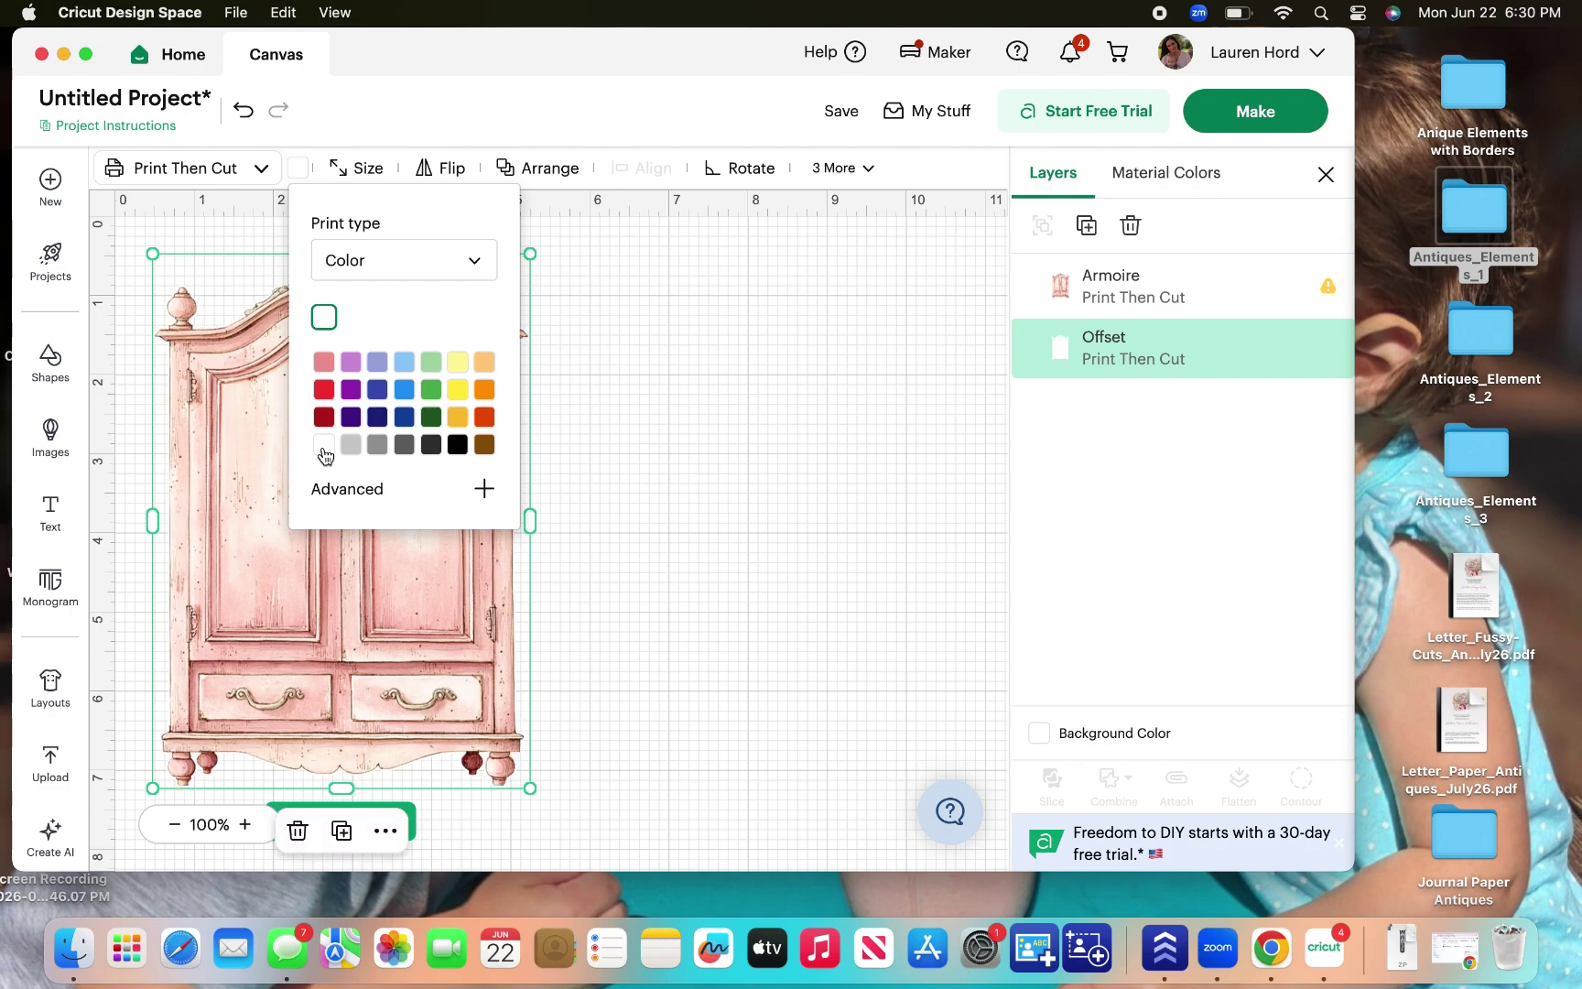
left_click(613, 698)
Select the armoire and its offset together, flatten them into one Print Then Cut image, and deselect it.
left_click_drag(577, 804, 96, 152)
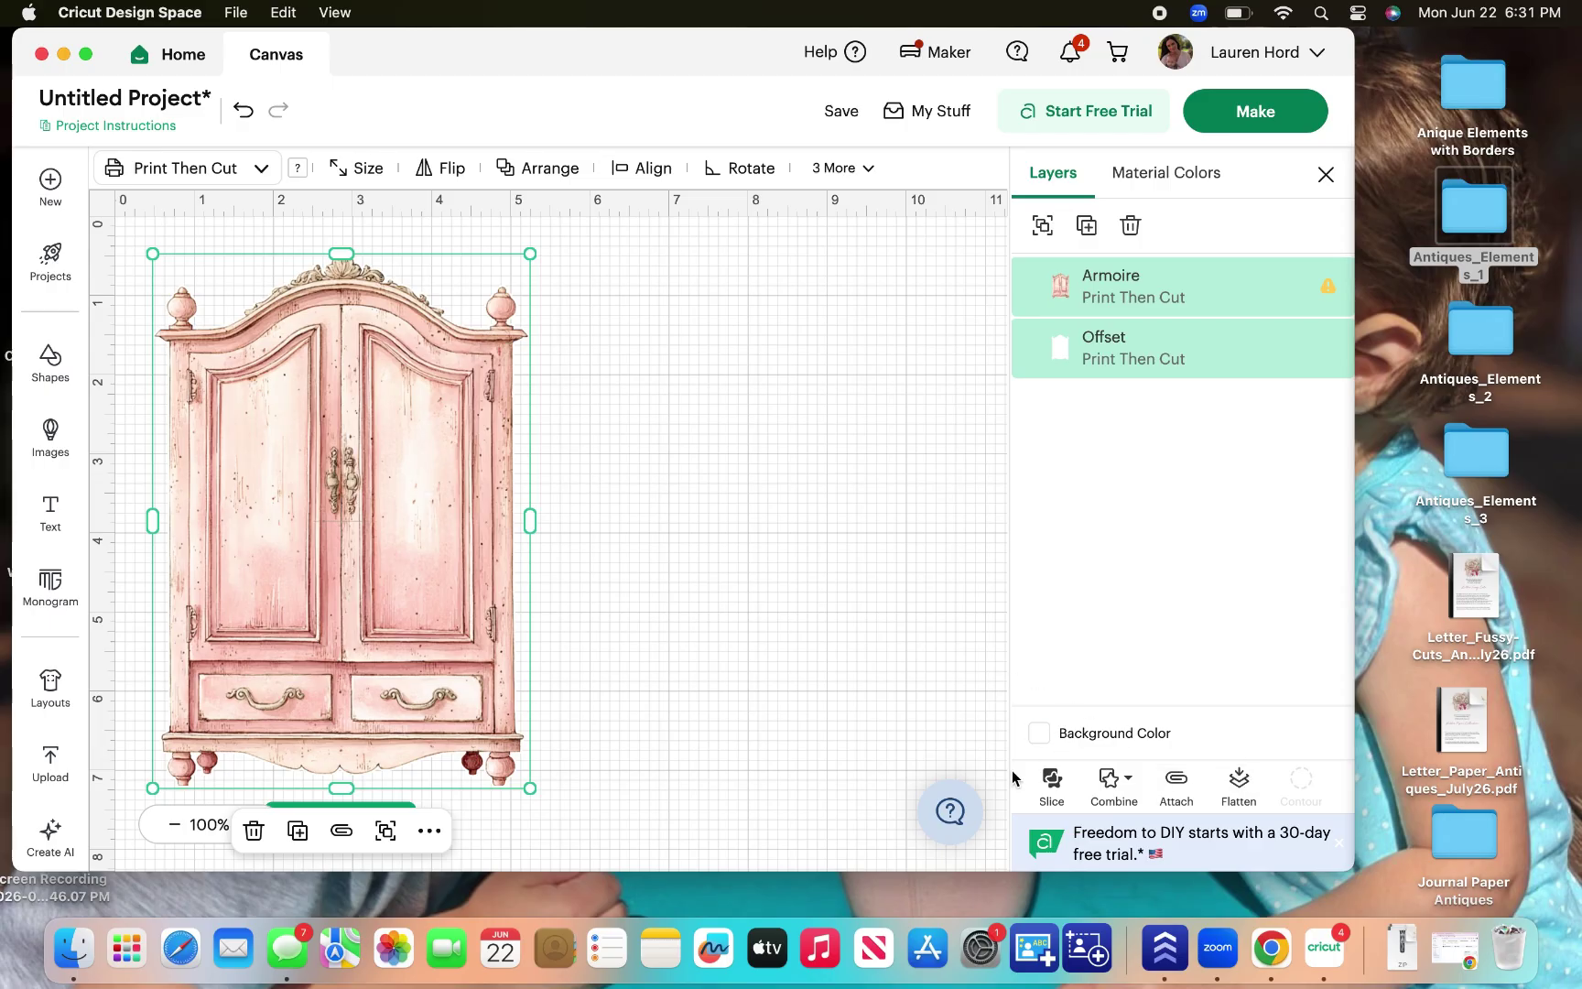
left_click(1241, 785)
left_click(733, 797)
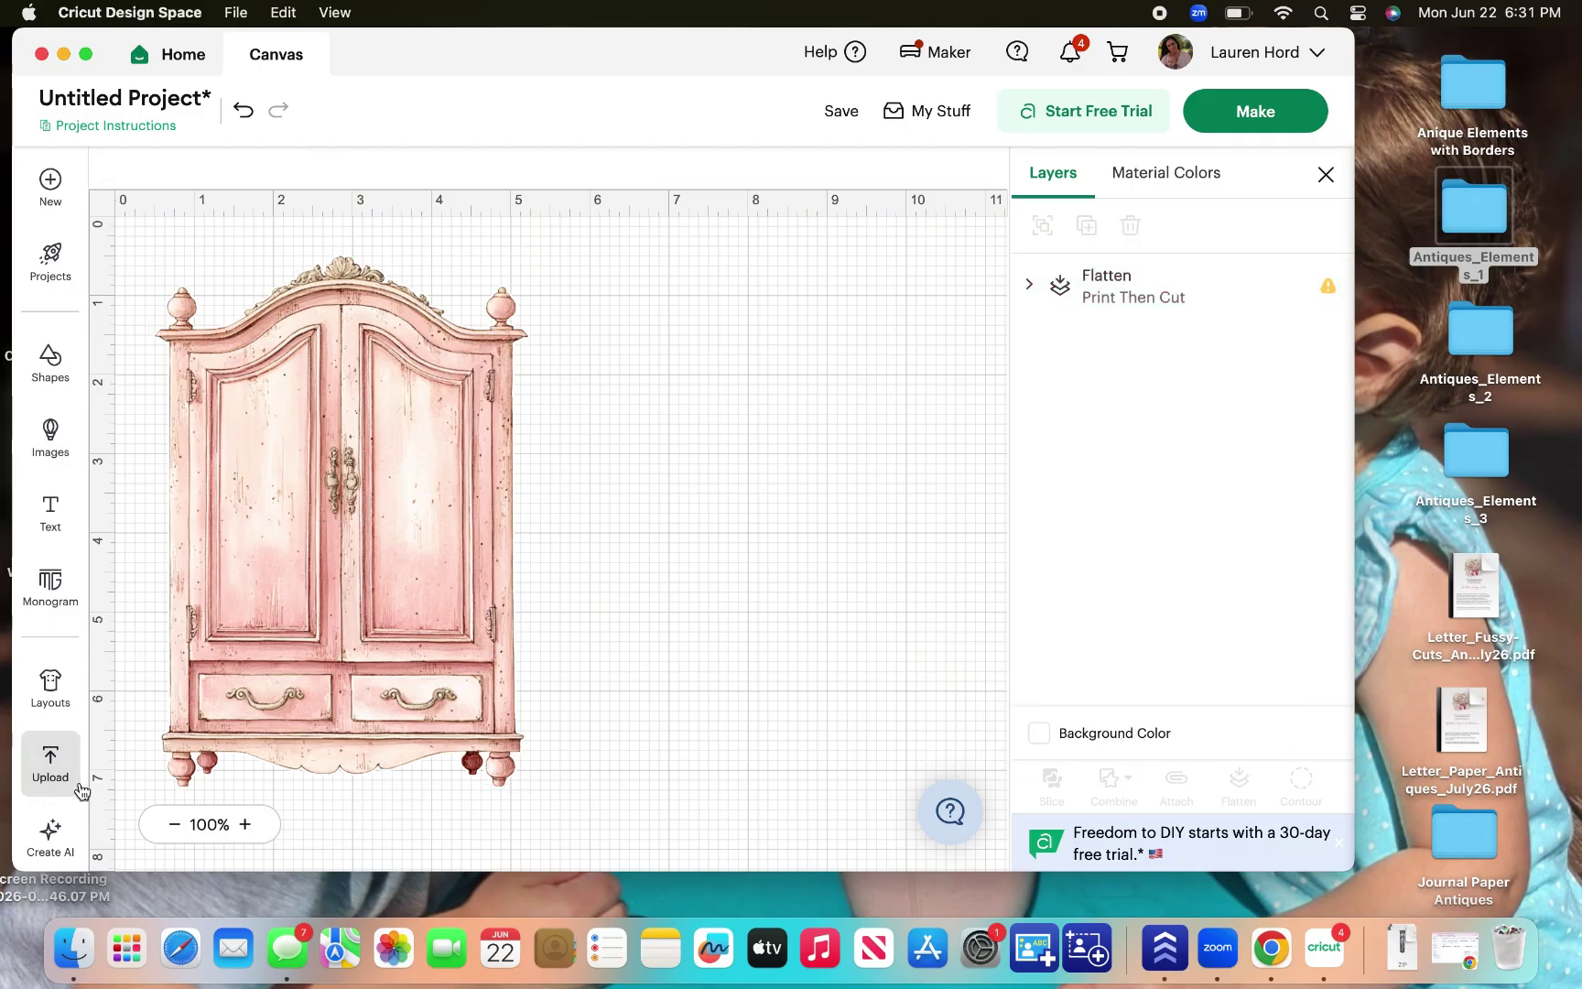
Start a new image upload, load Spectacles.png from the Antiques_Elements_2 folder, and close the folder window.
left_click(42, 764)
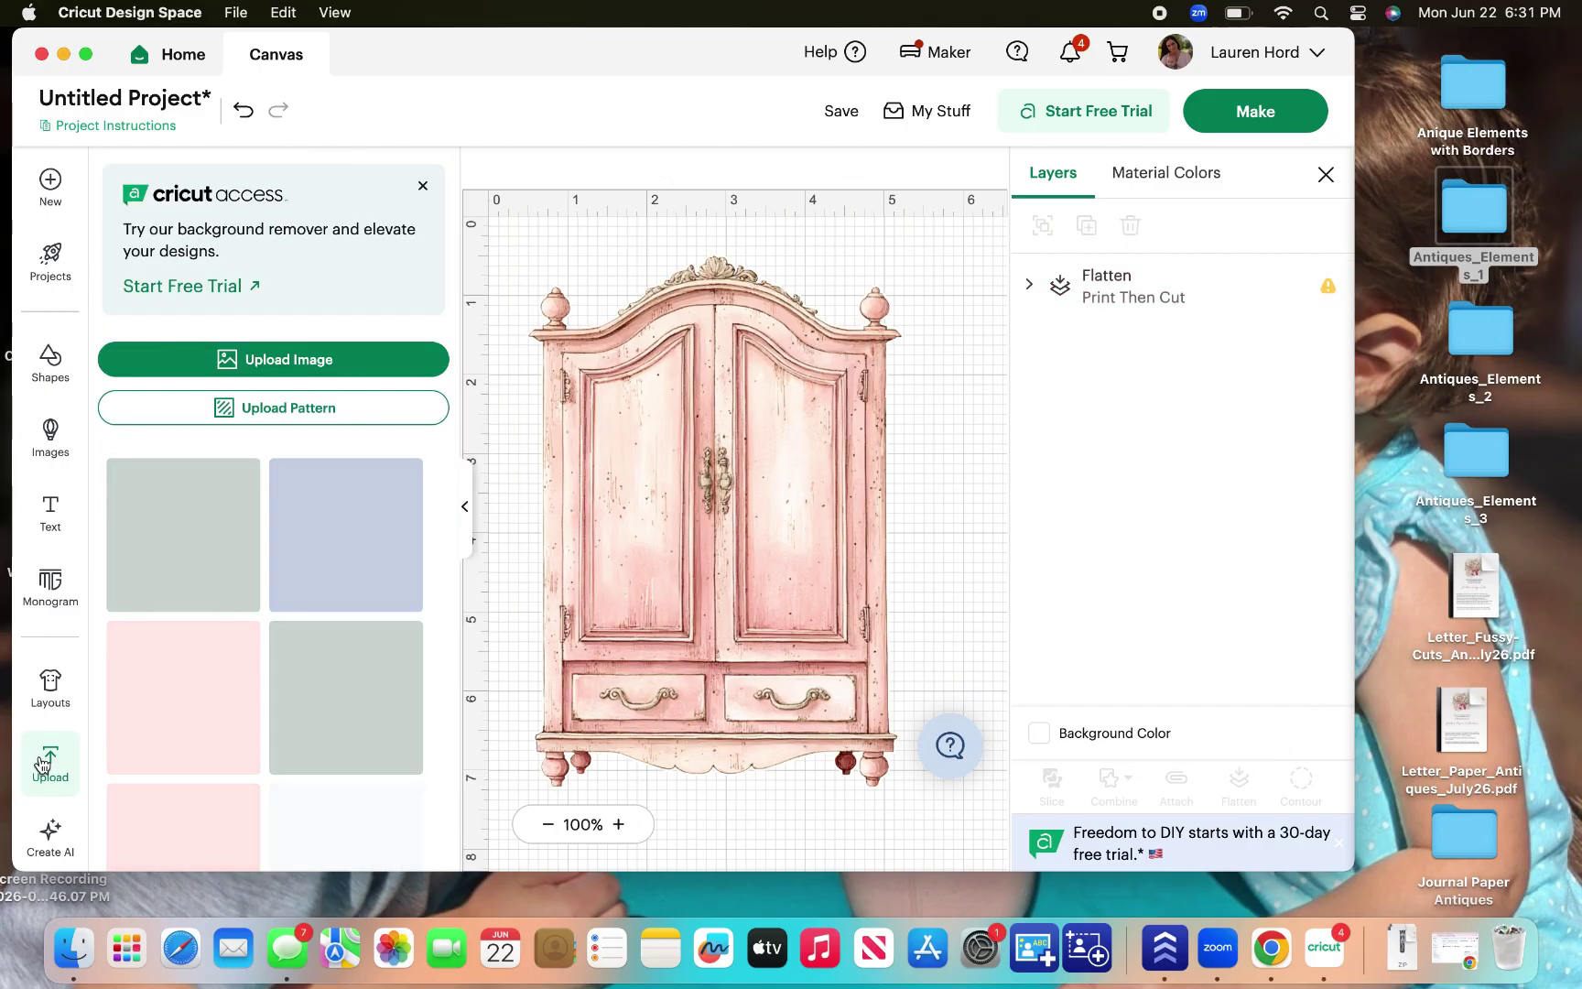
left_click(289, 370)
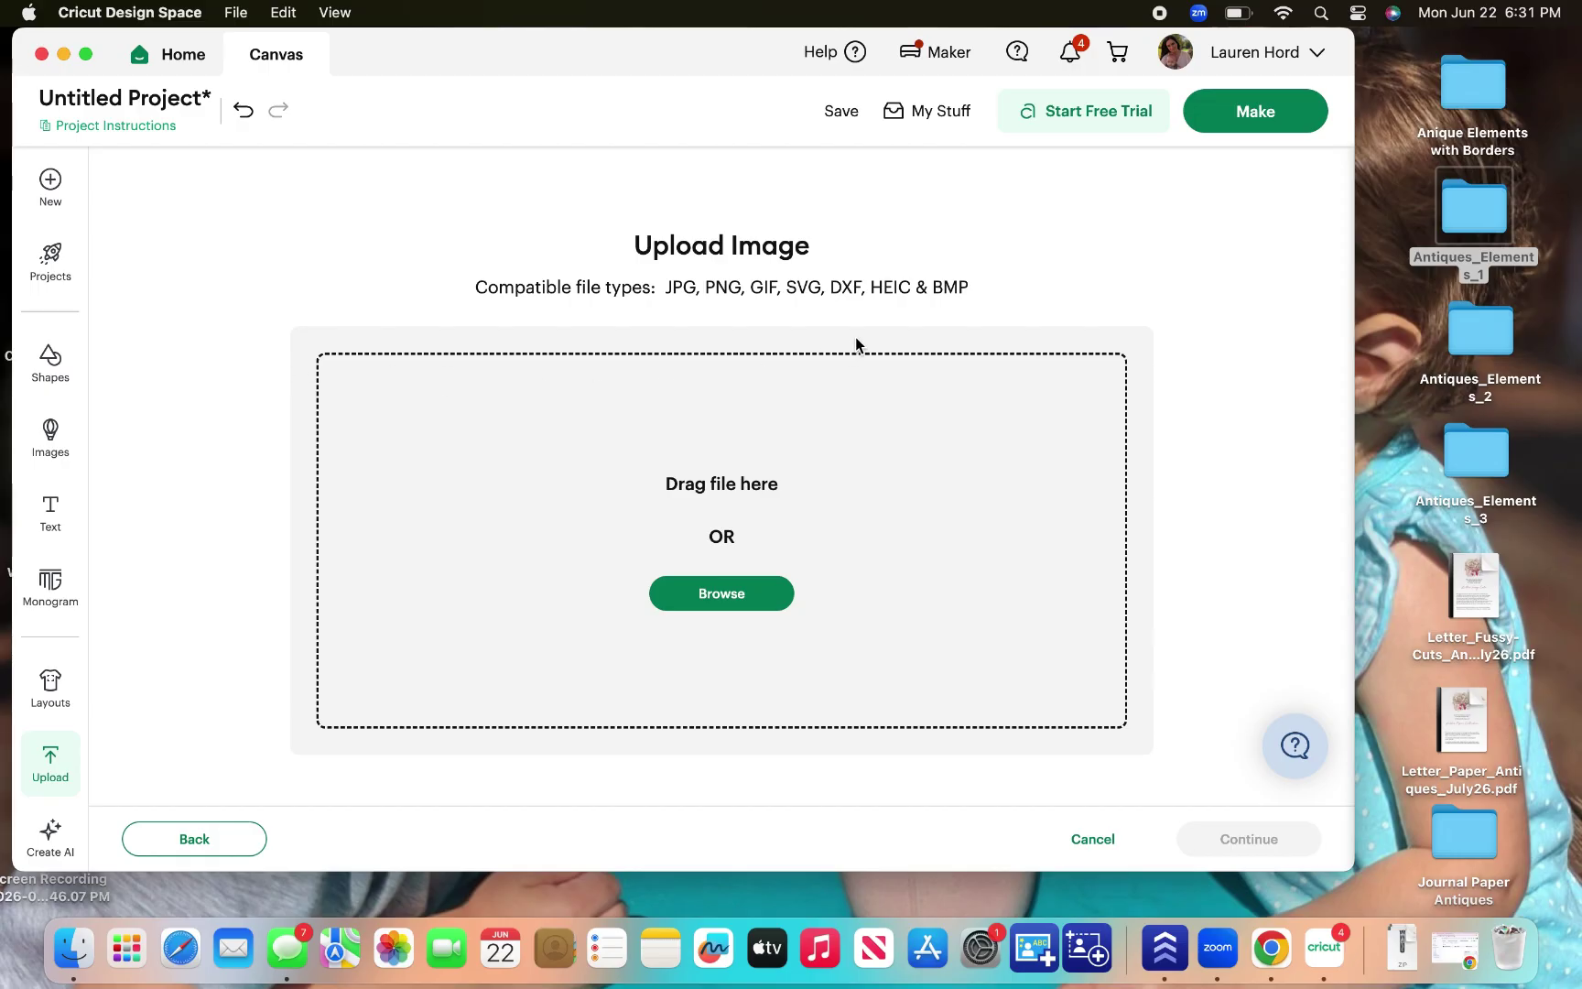
double_click(1498, 333)
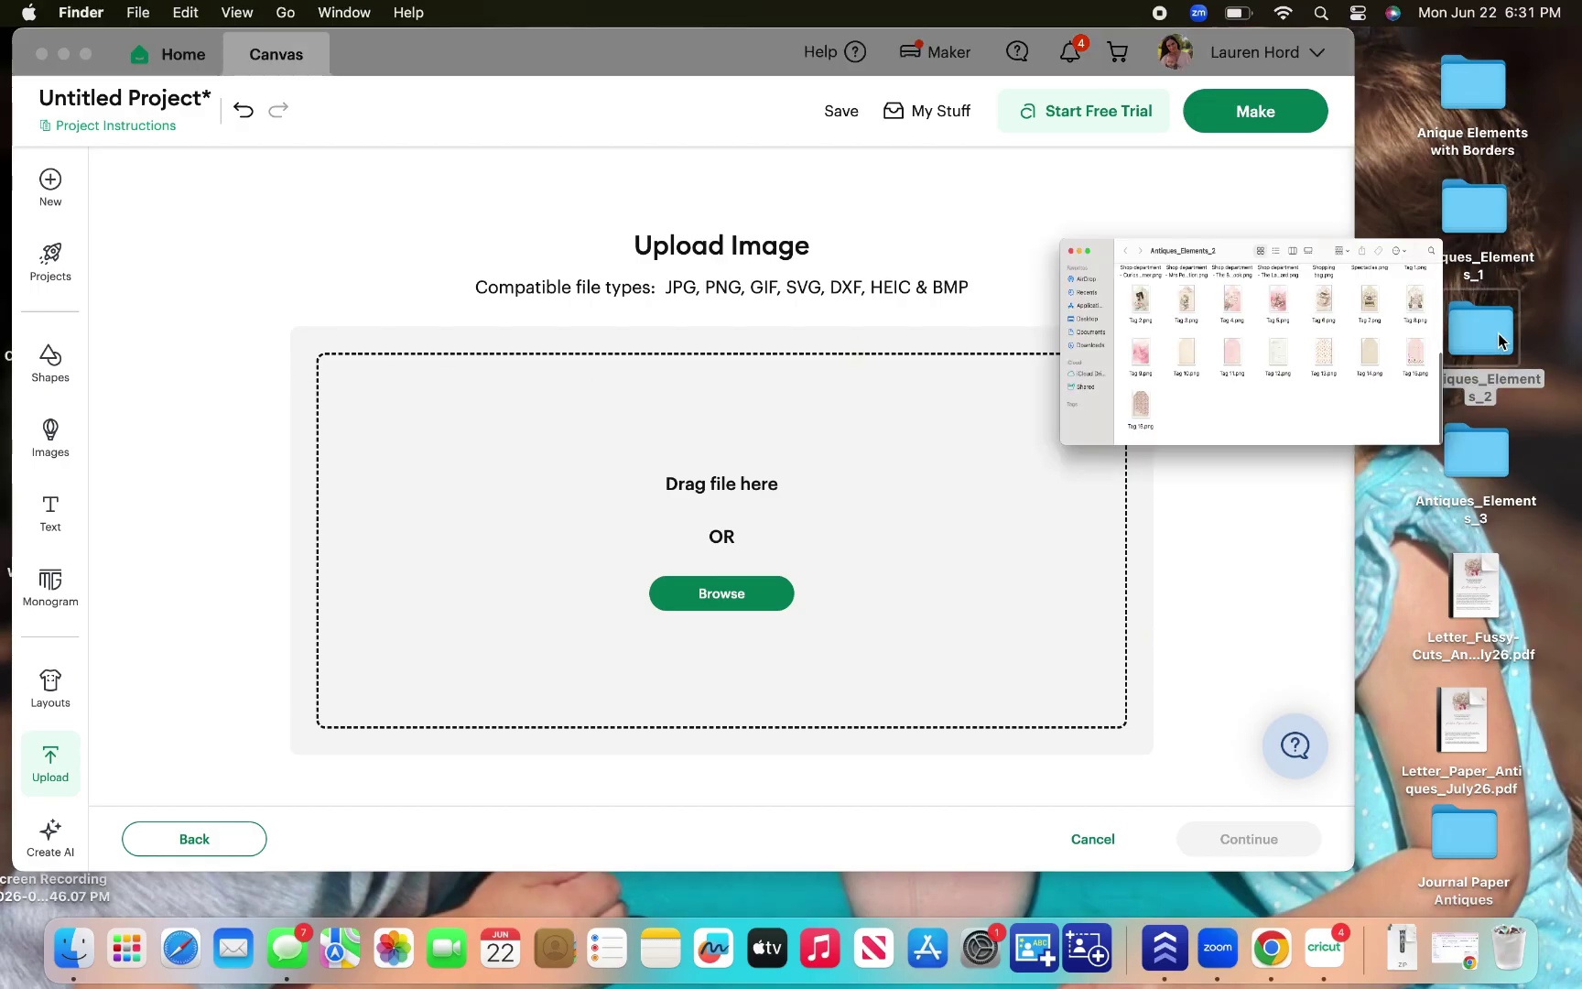
scroll(1008, 437, "up", 5)
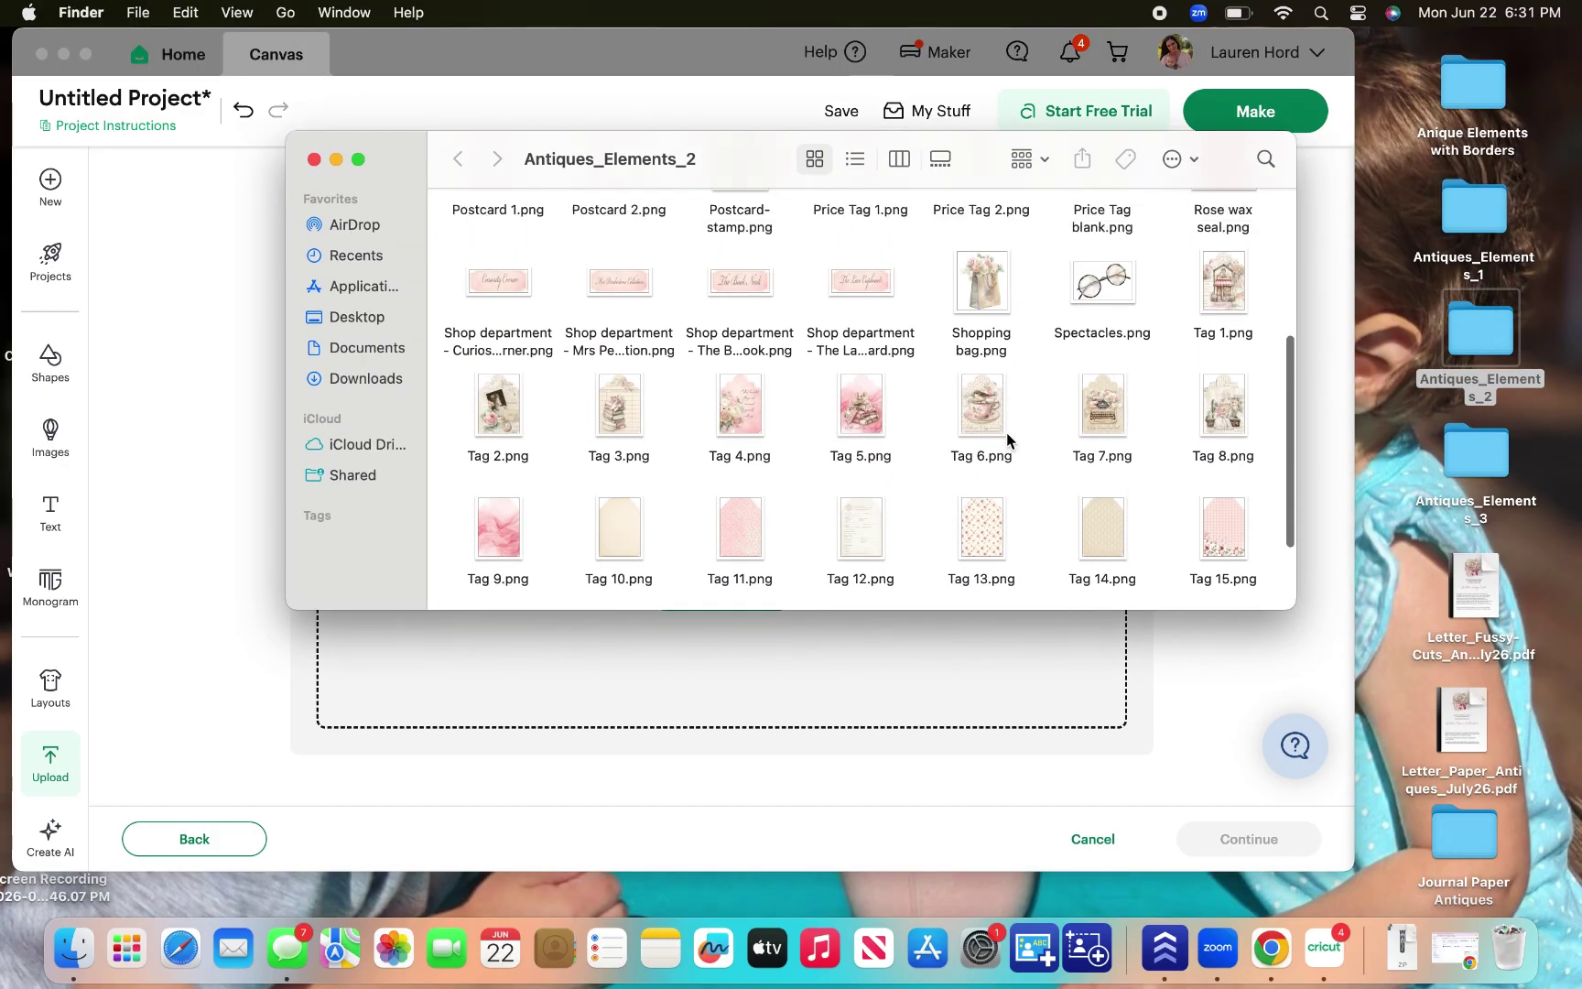
double_click(1099, 511)
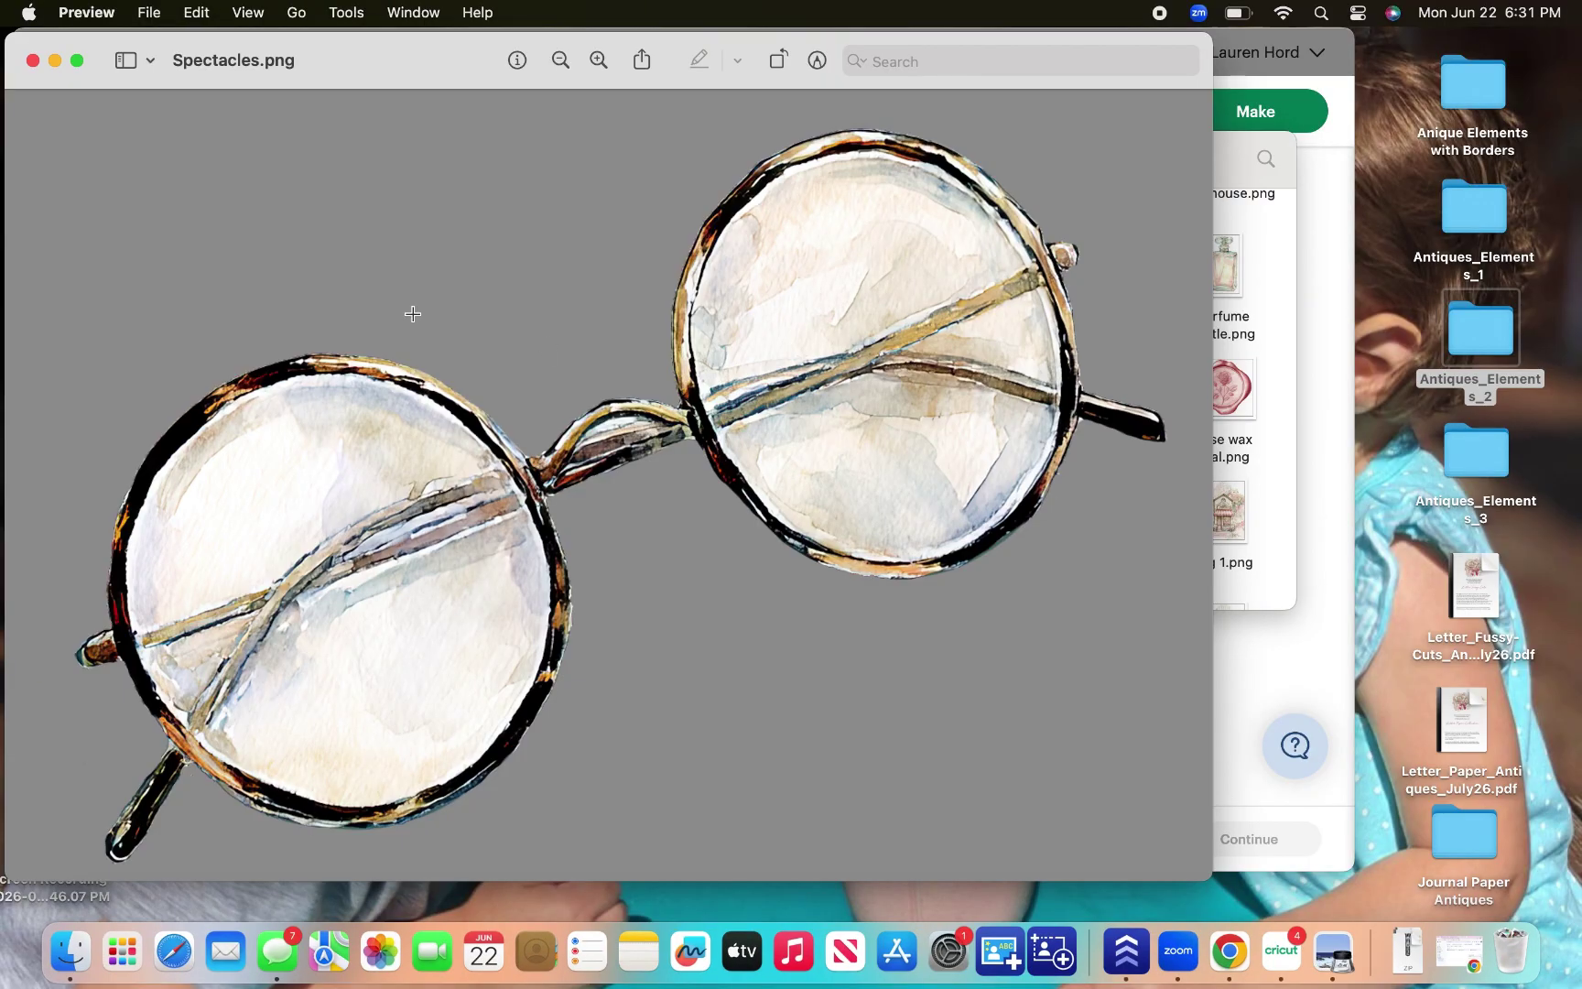
left_click(33, 60)
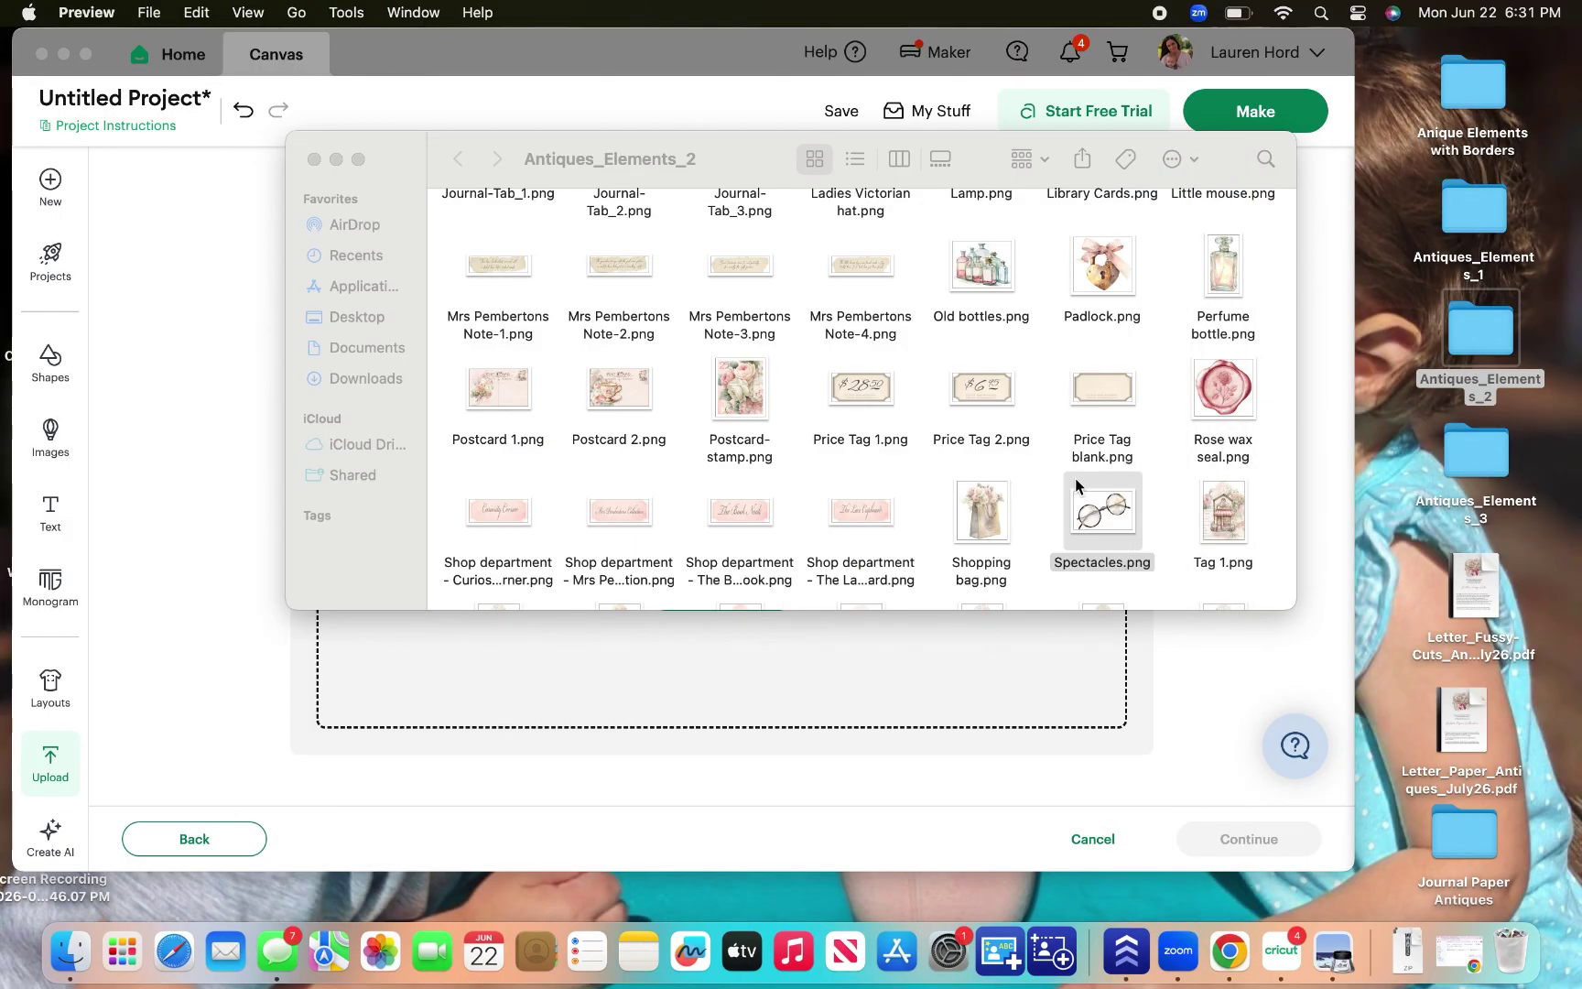
left_click_drag(1096, 511, 861, 682)
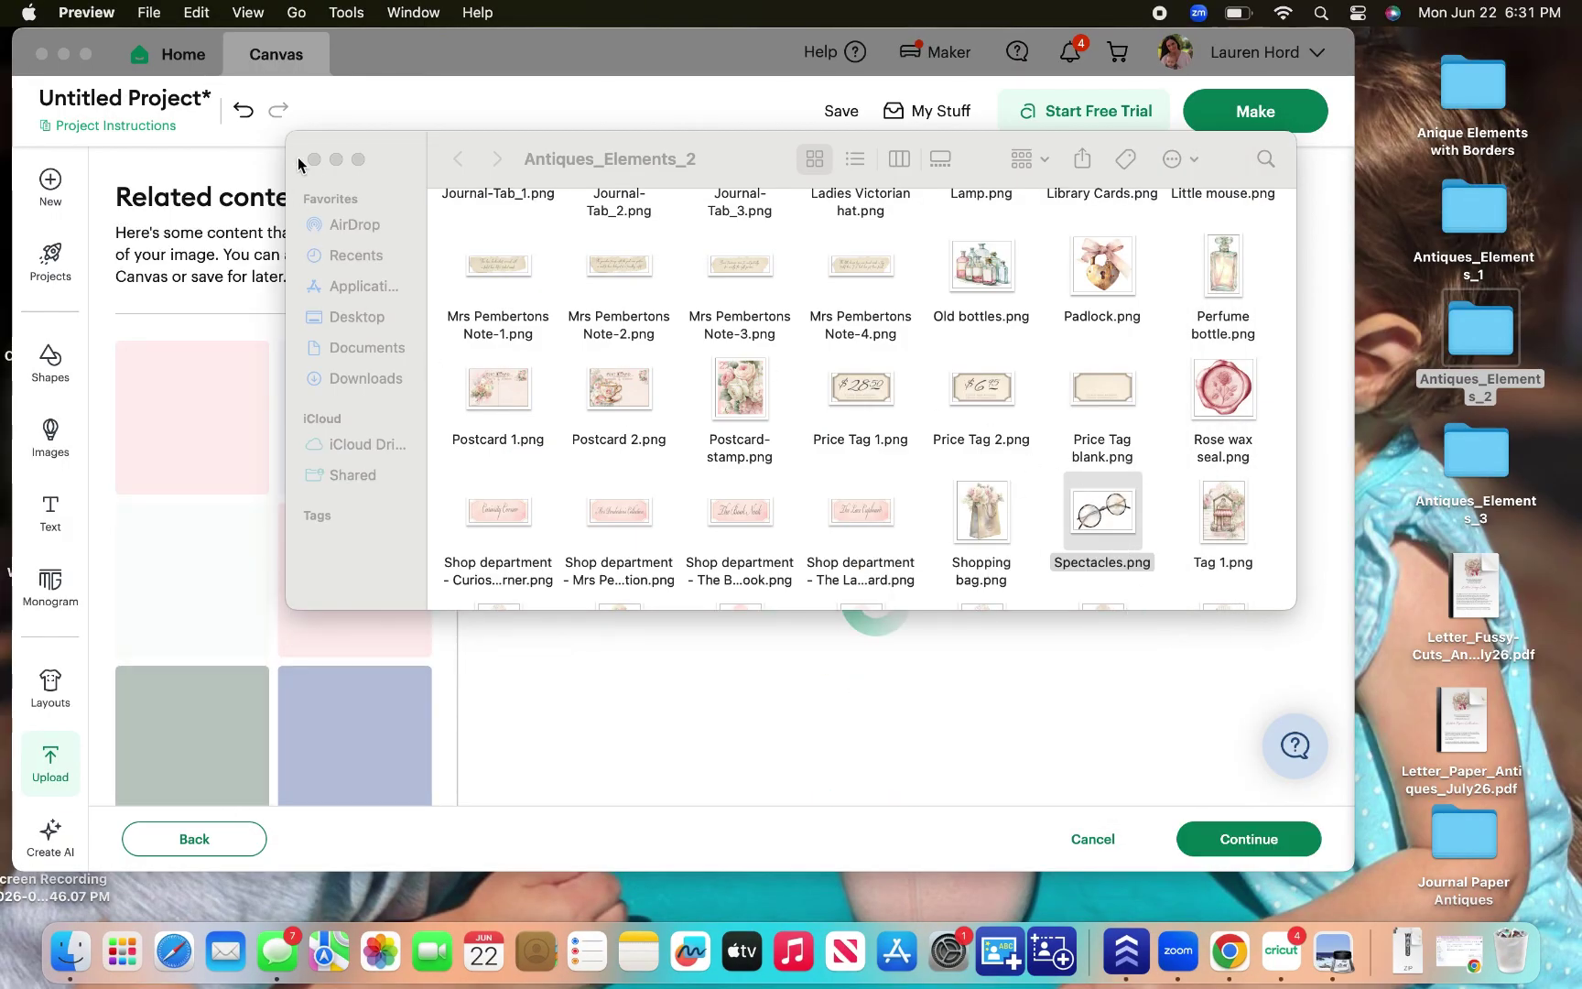
left_click(316, 160)
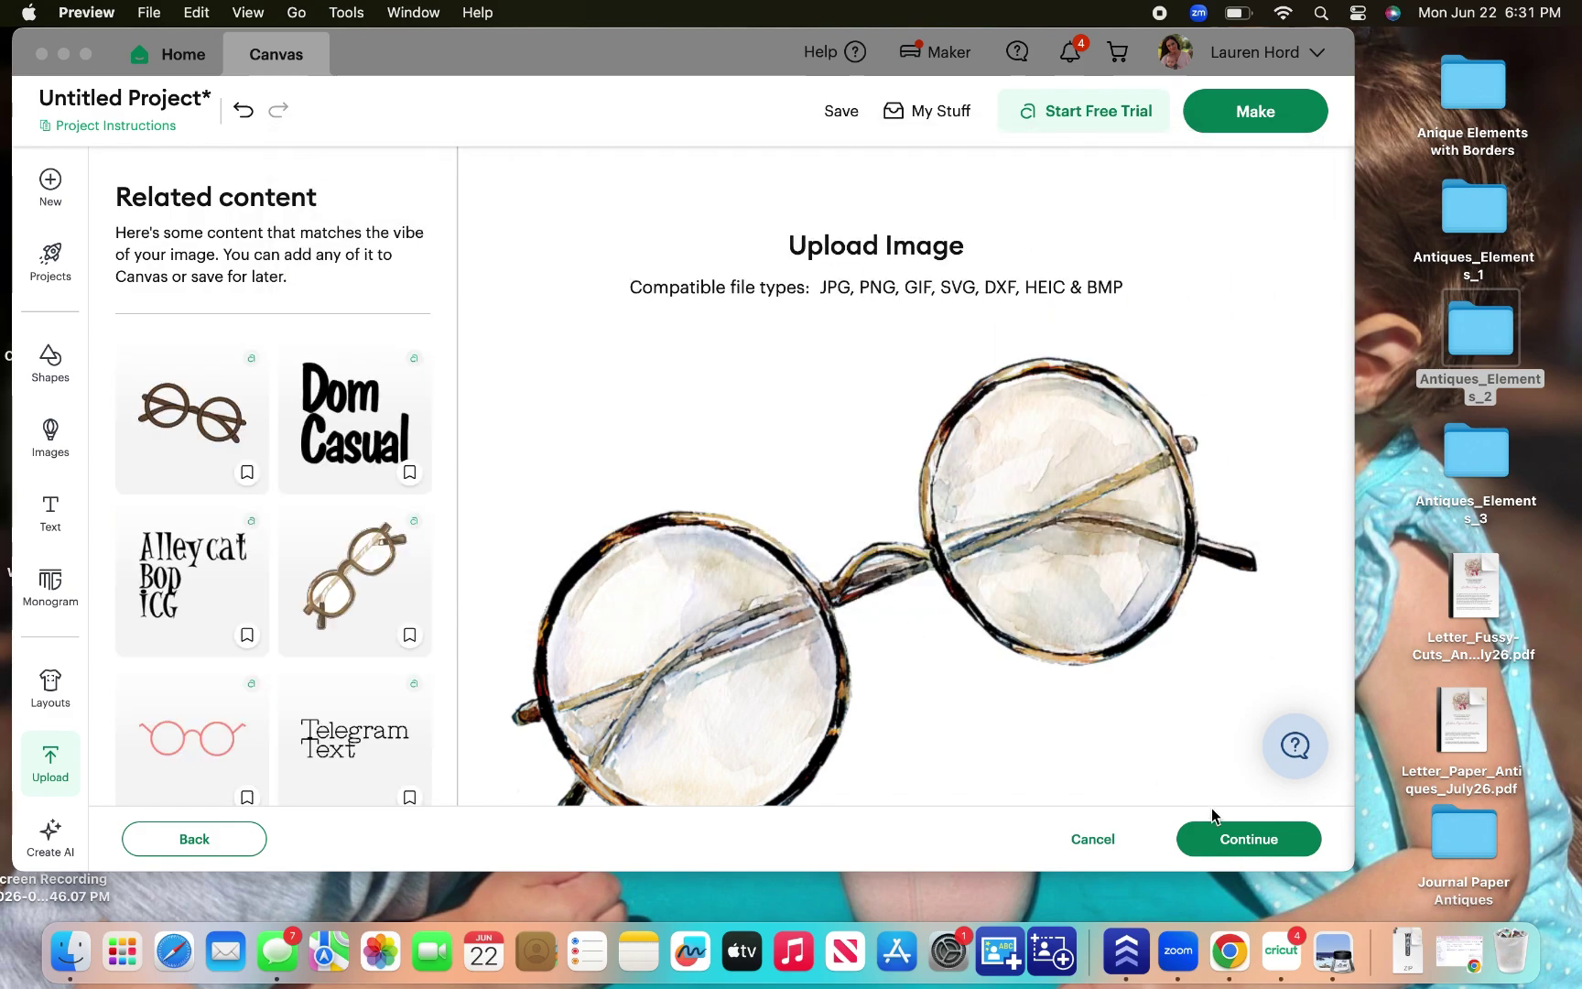
Convert the spectacles to a Flat Graphic, upload them to the canvas under the name Spectacles, and collapse the image library.
left_click(1253, 841)
left_click(1258, 840)
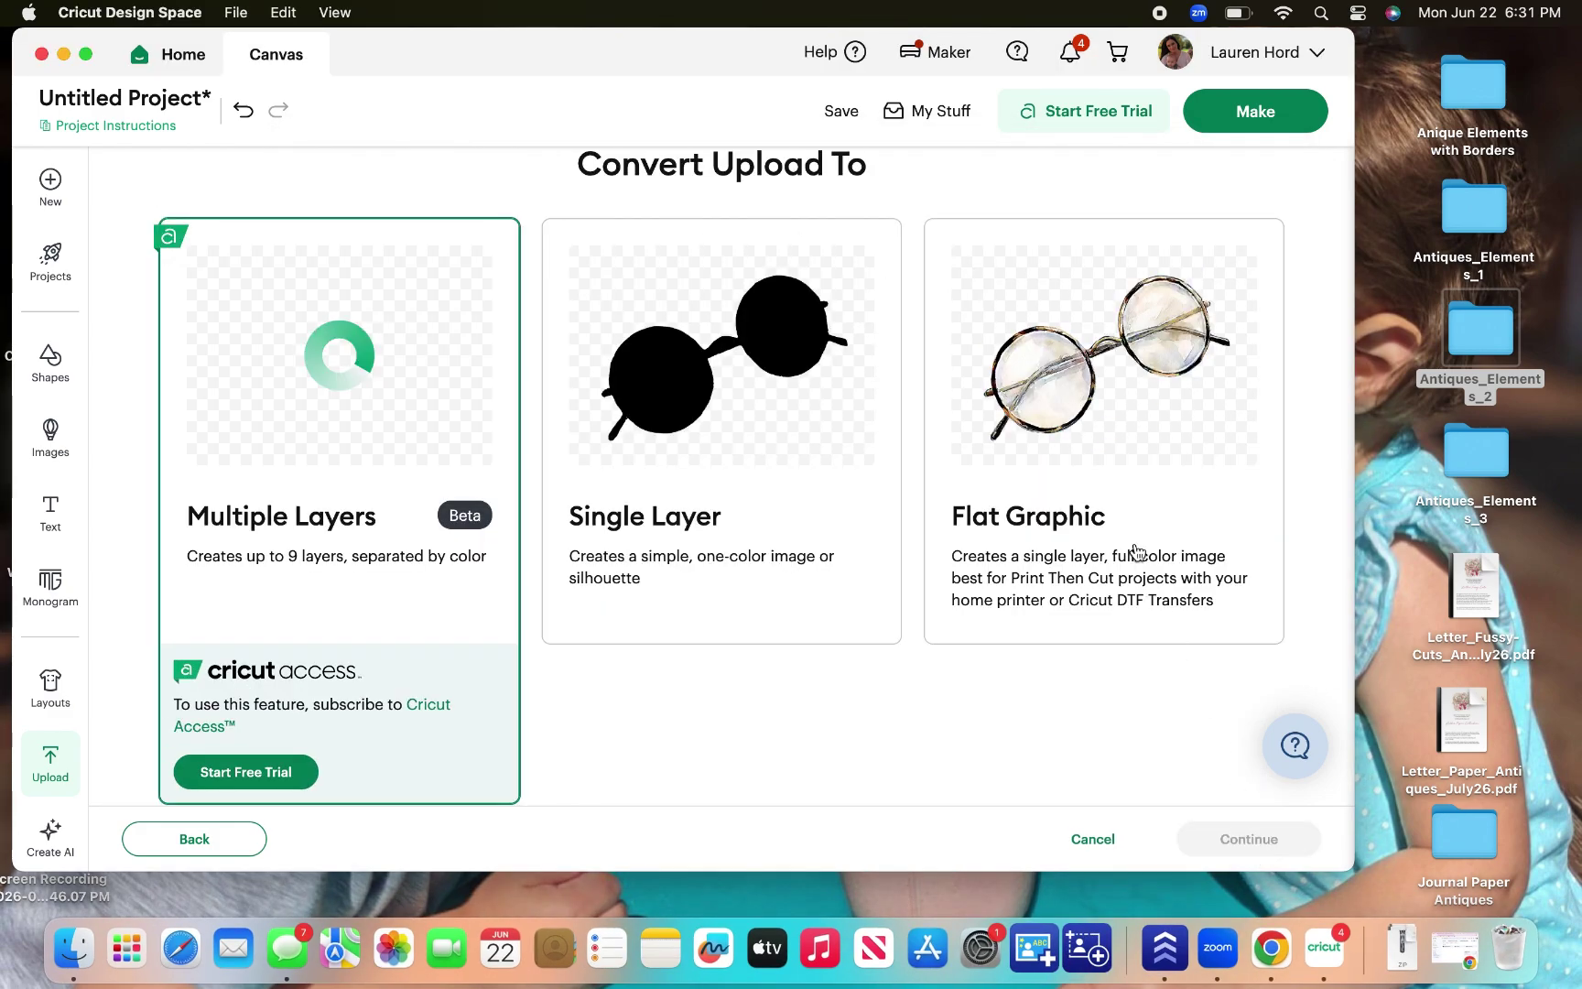
left_click(1137, 549)
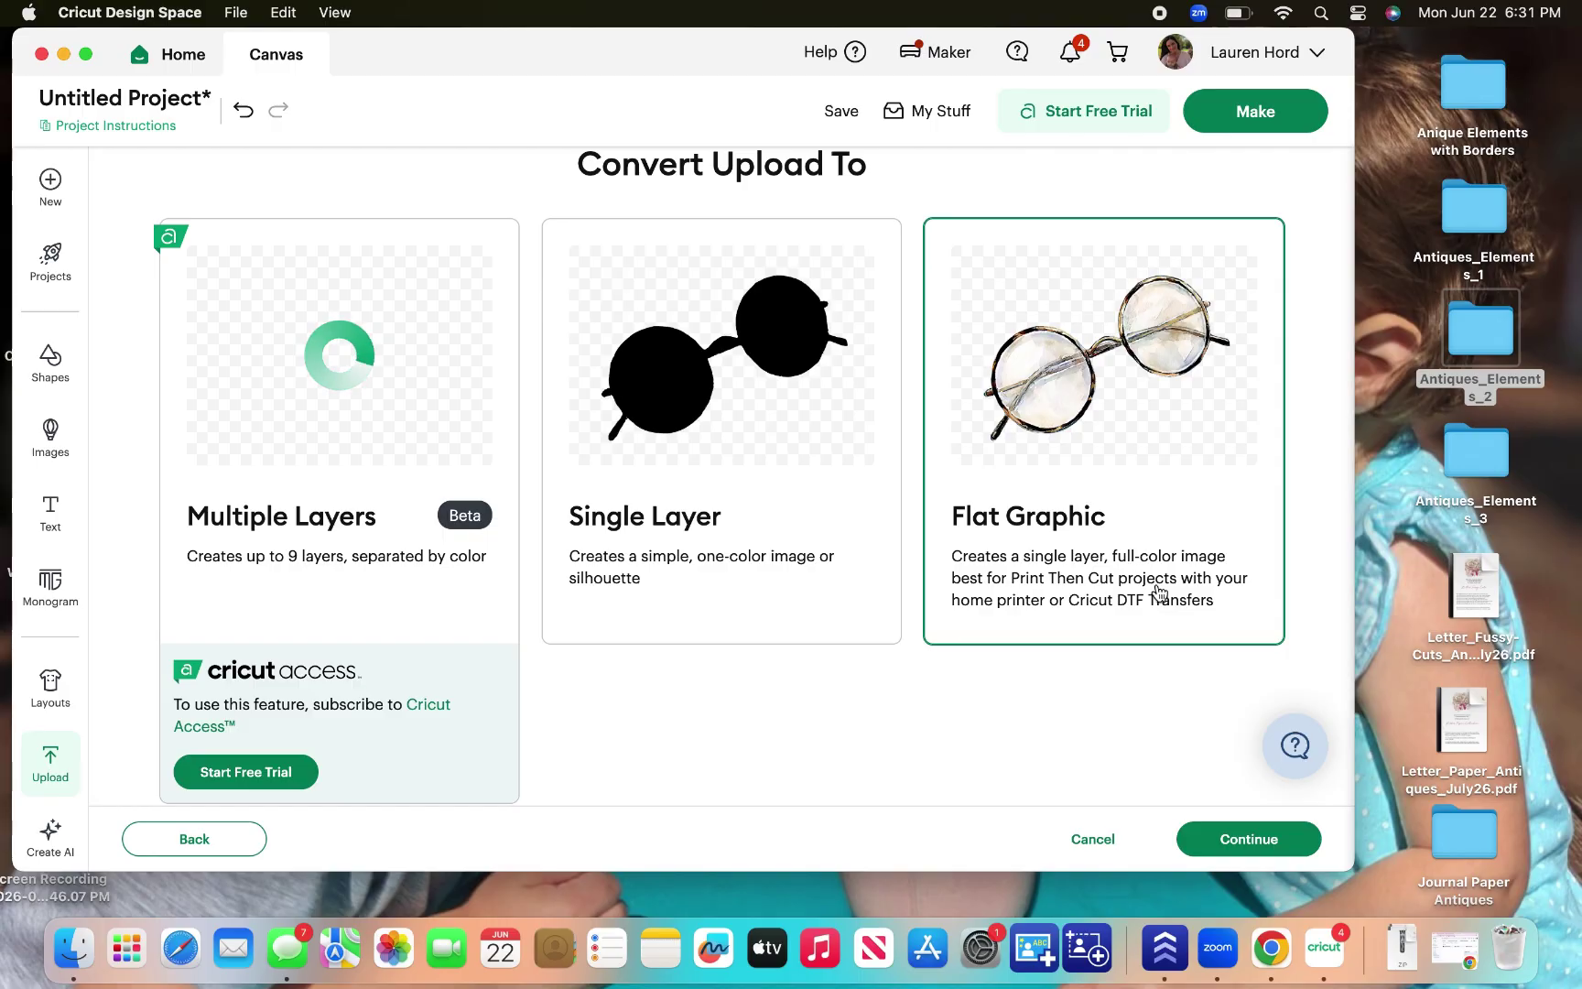
left_click(1232, 840)
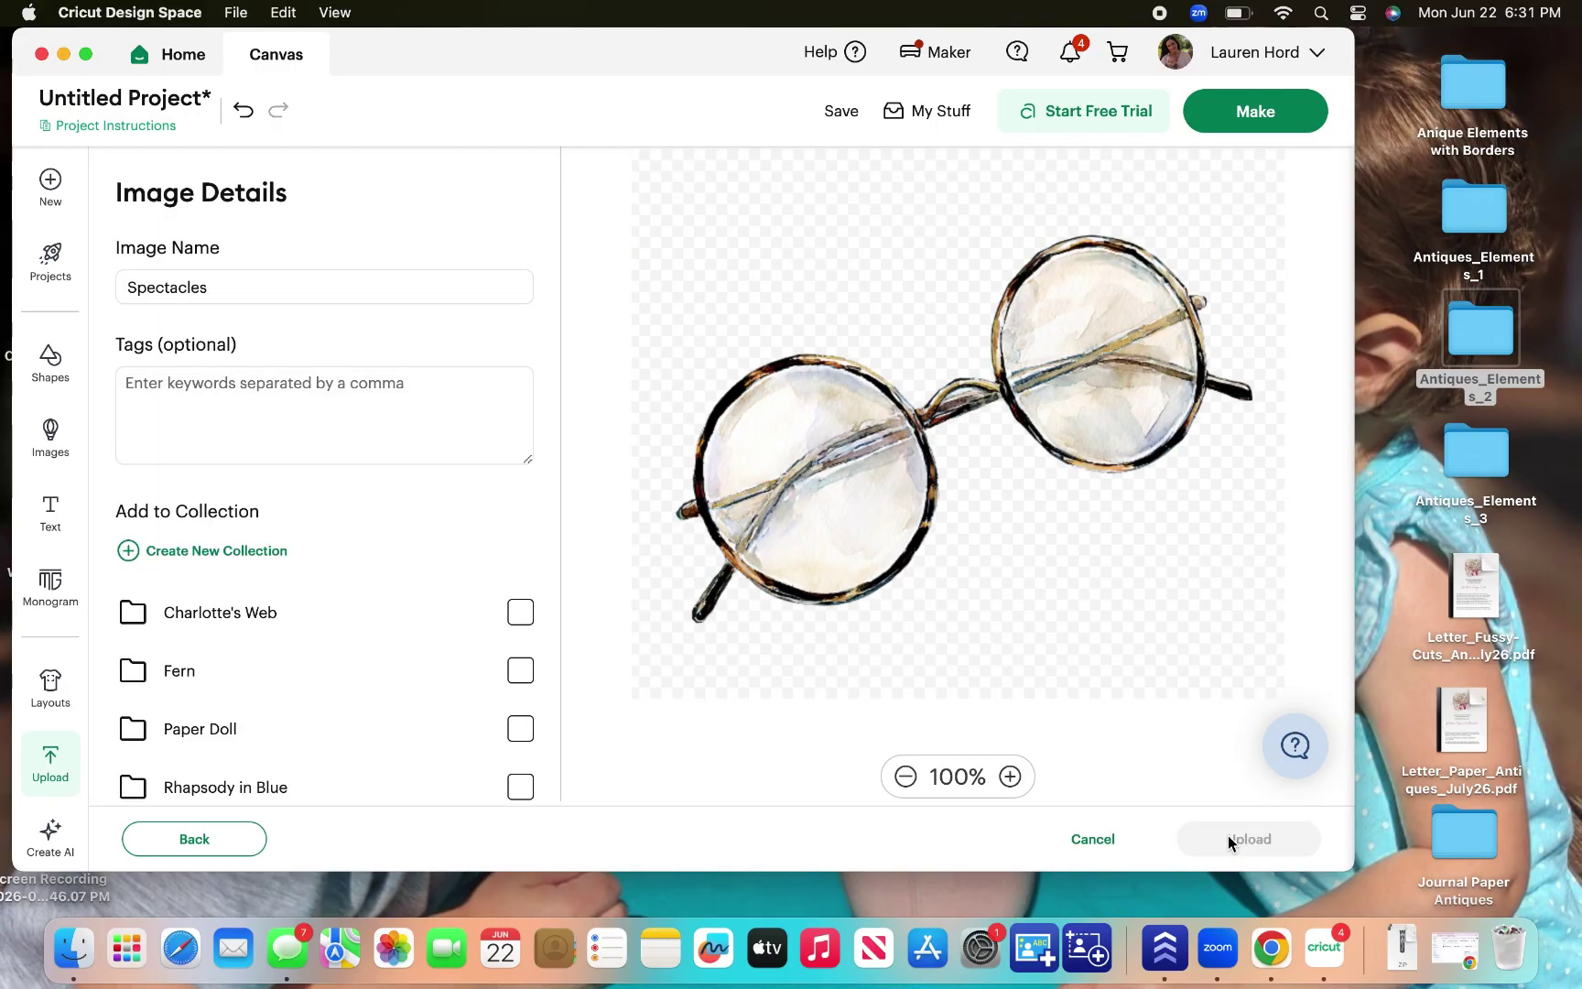
left_click(1228, 836)
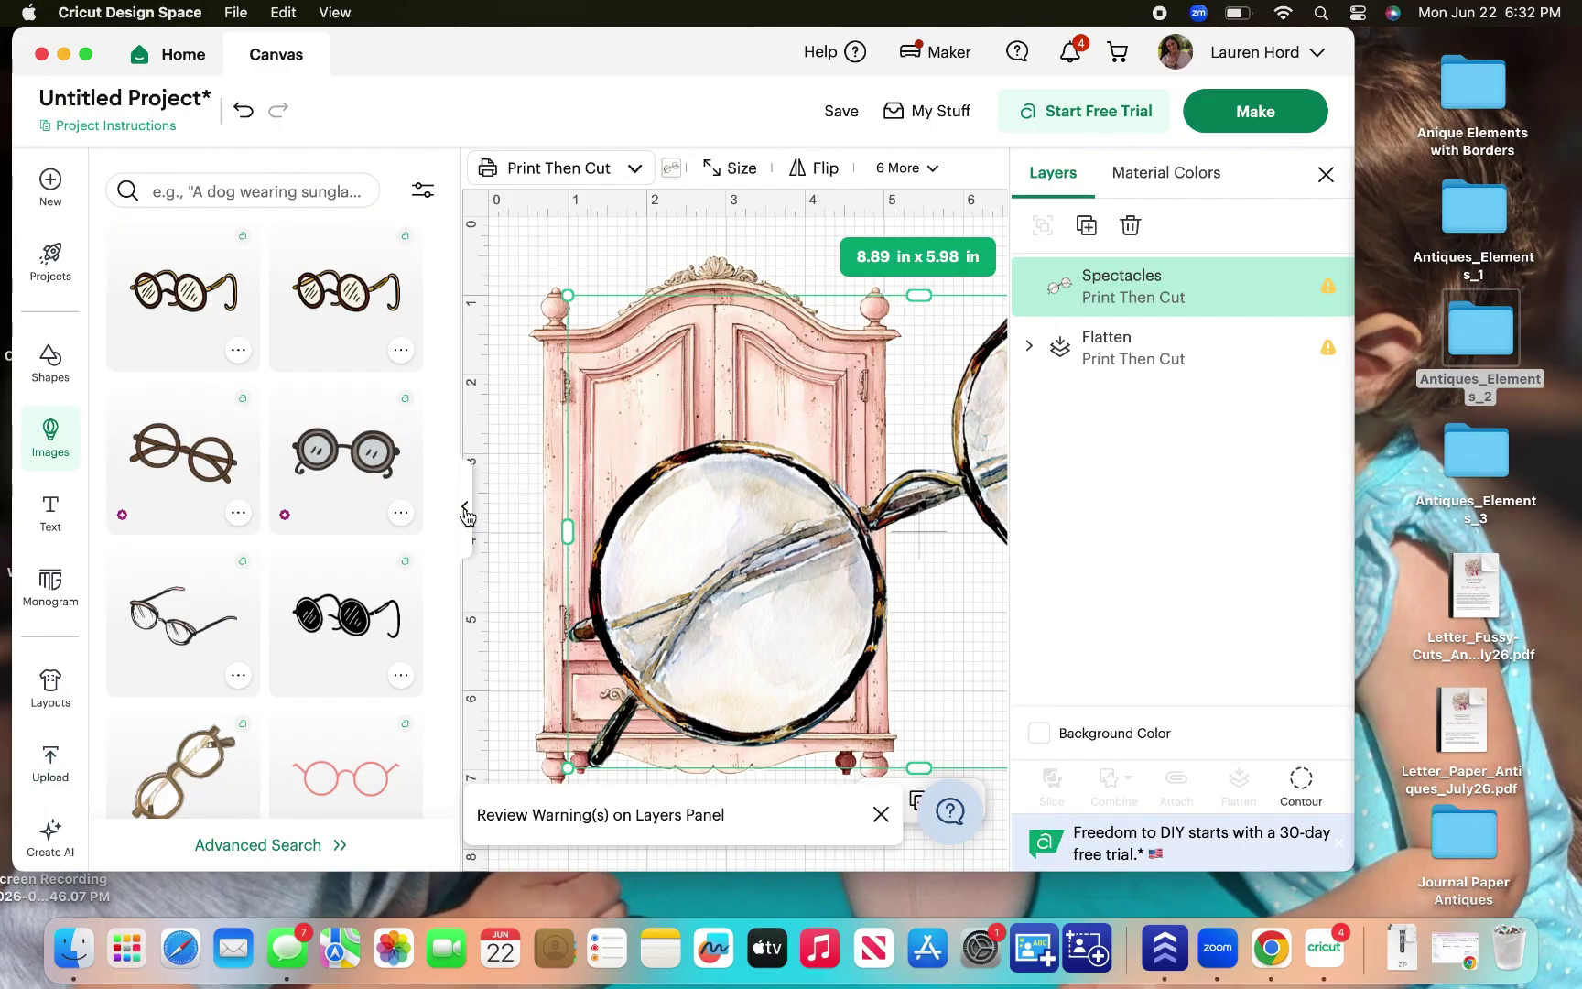
left_click(466, 511)
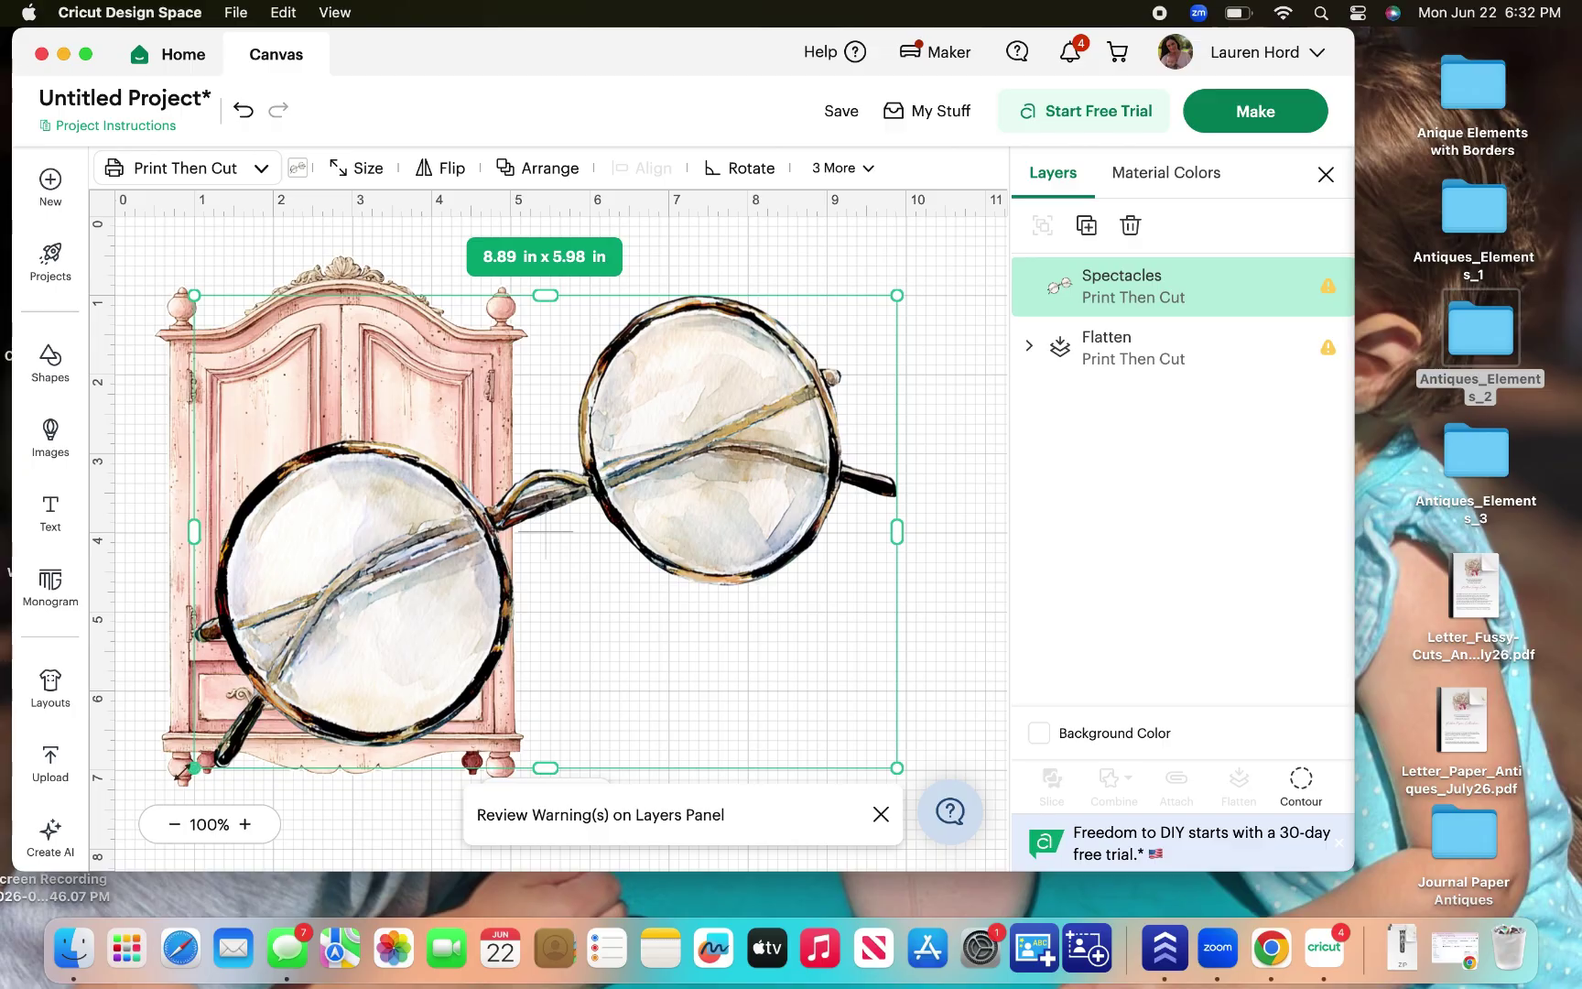
Shrink the spectacles to about 3.69 by 2.48 in and apply an Offset effect with a 0.025 in distance and rounded corners.
left_click_drag(194, 767, 389, 606)
left_click_drag(542, 497, 593, 441)
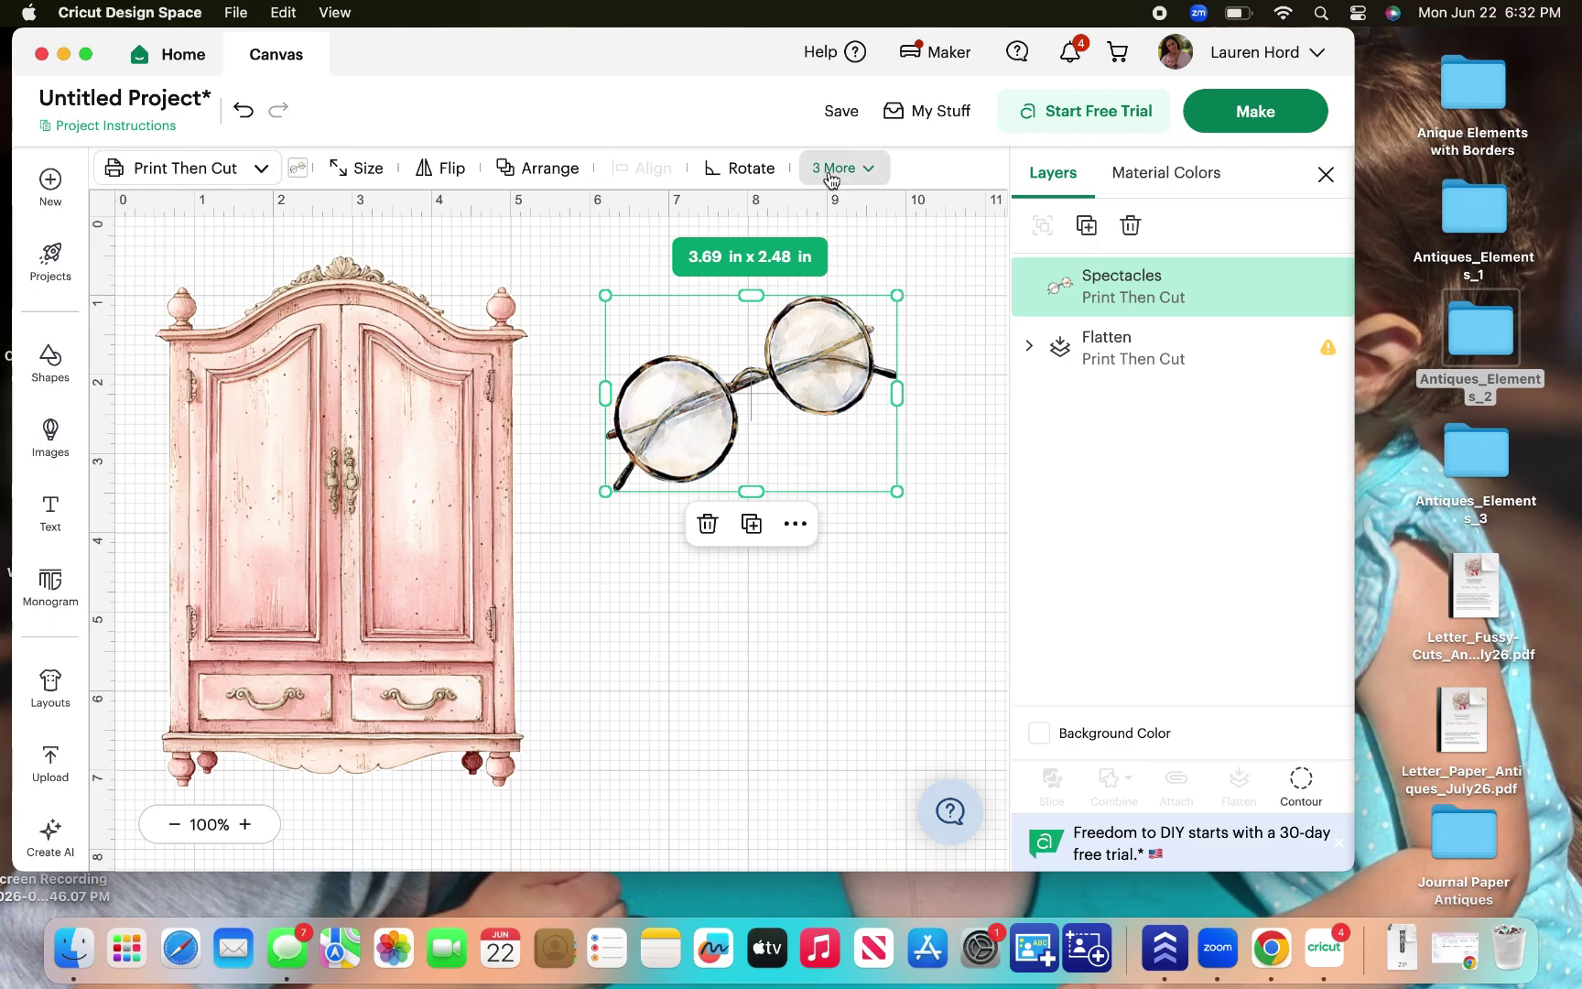
left_click(831, 171)
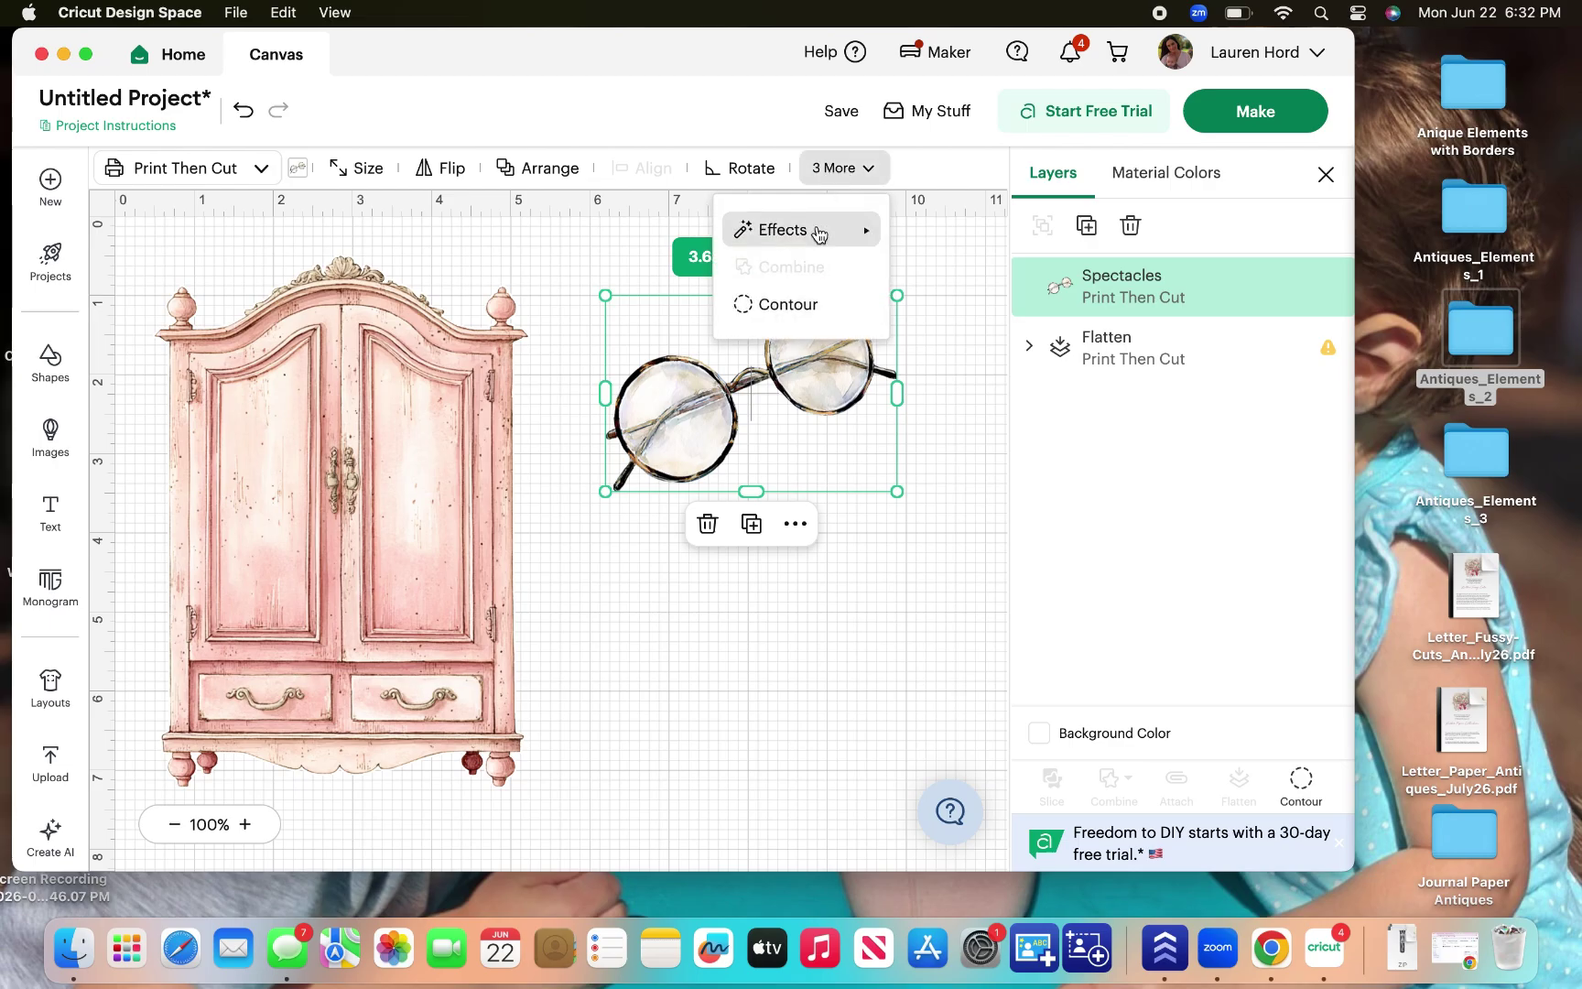
mouse_move(820, 235)
left_click(654, 236)
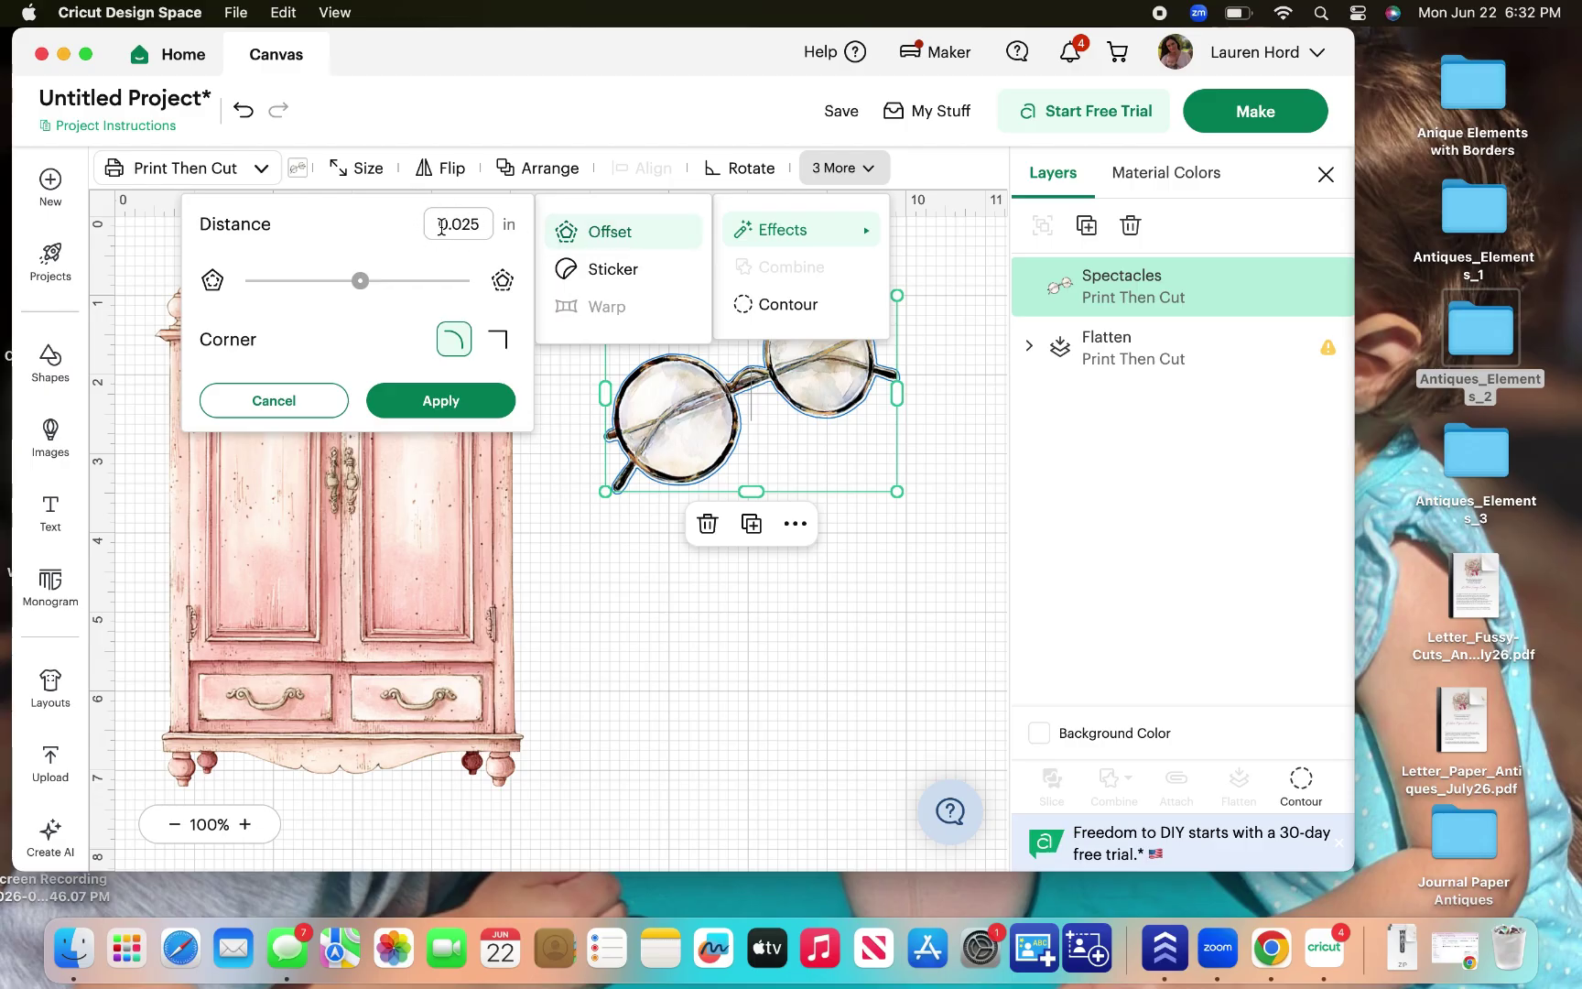
left_click(456, 410)
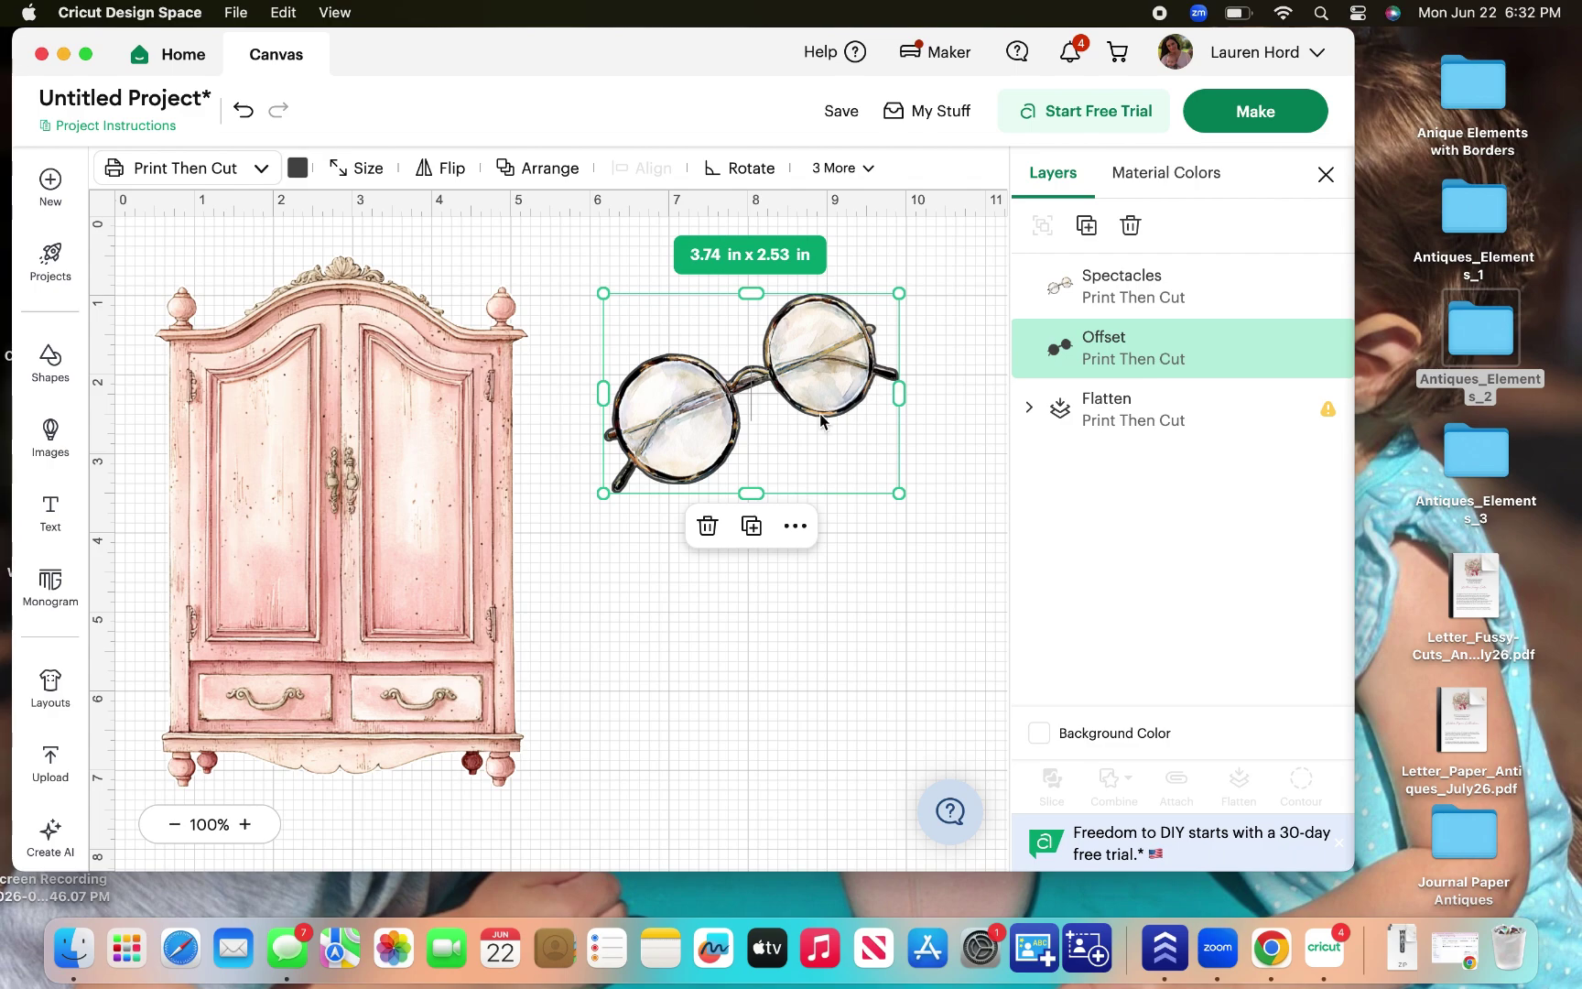
Select the spectacles and their offset together, flatten them into one Print Then Cut image, and deselect it.
left_click(851, 574)
left_click_drag(878, 569, 688, 313)
left_click(1243, 806)
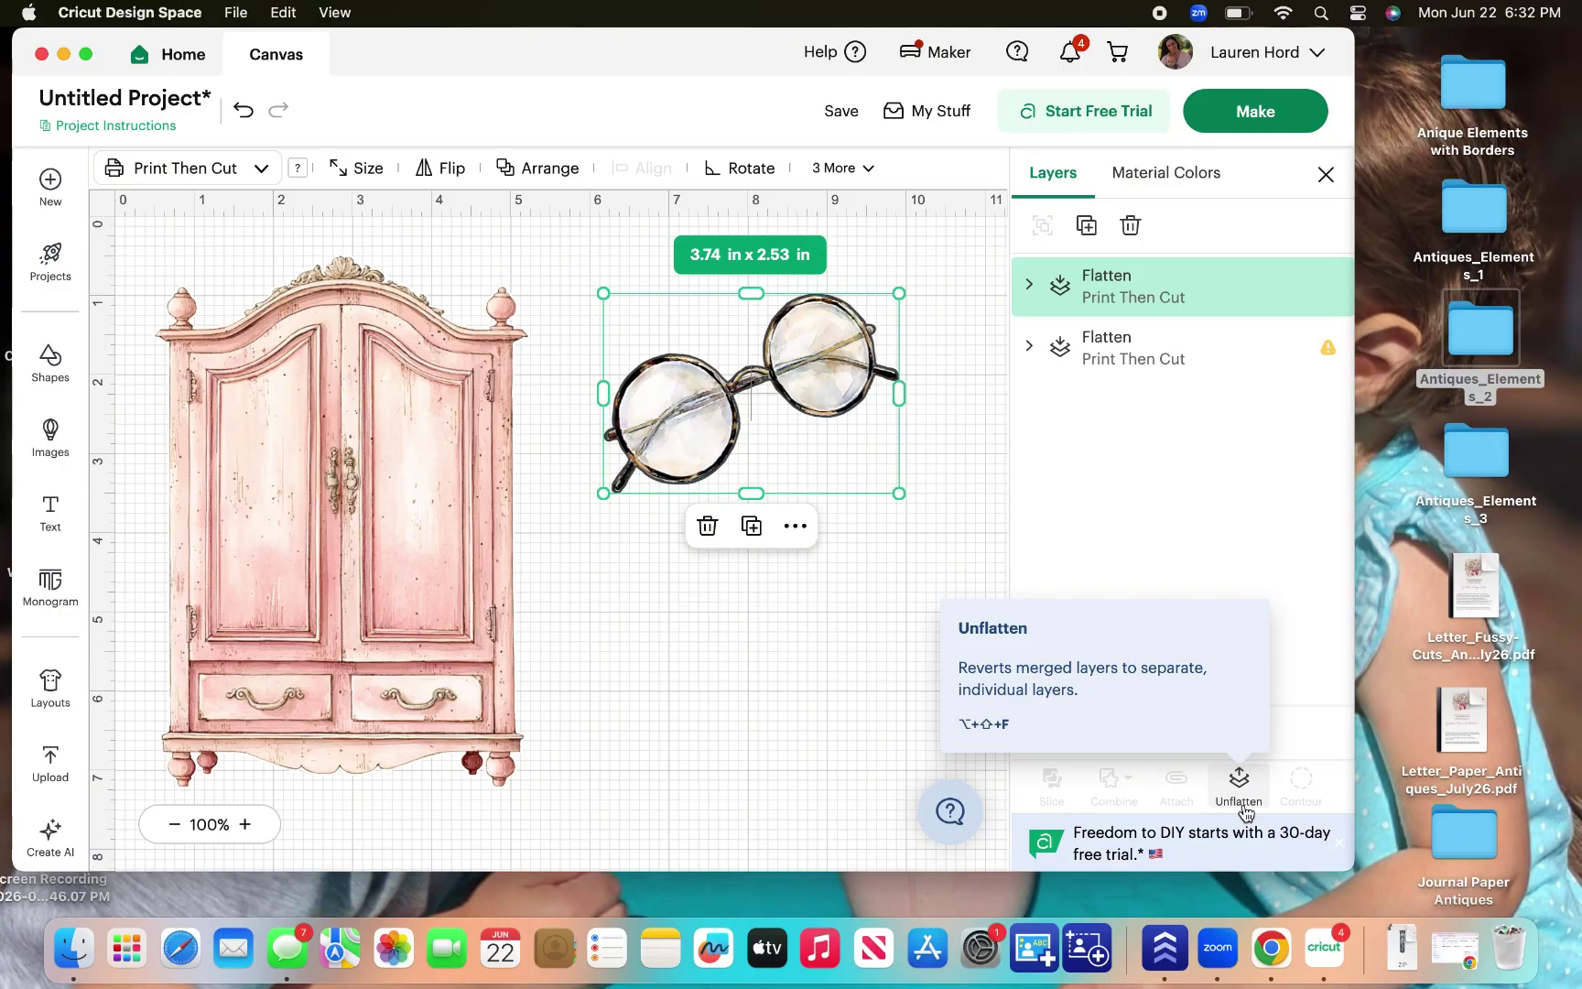
left_click(696, 651)
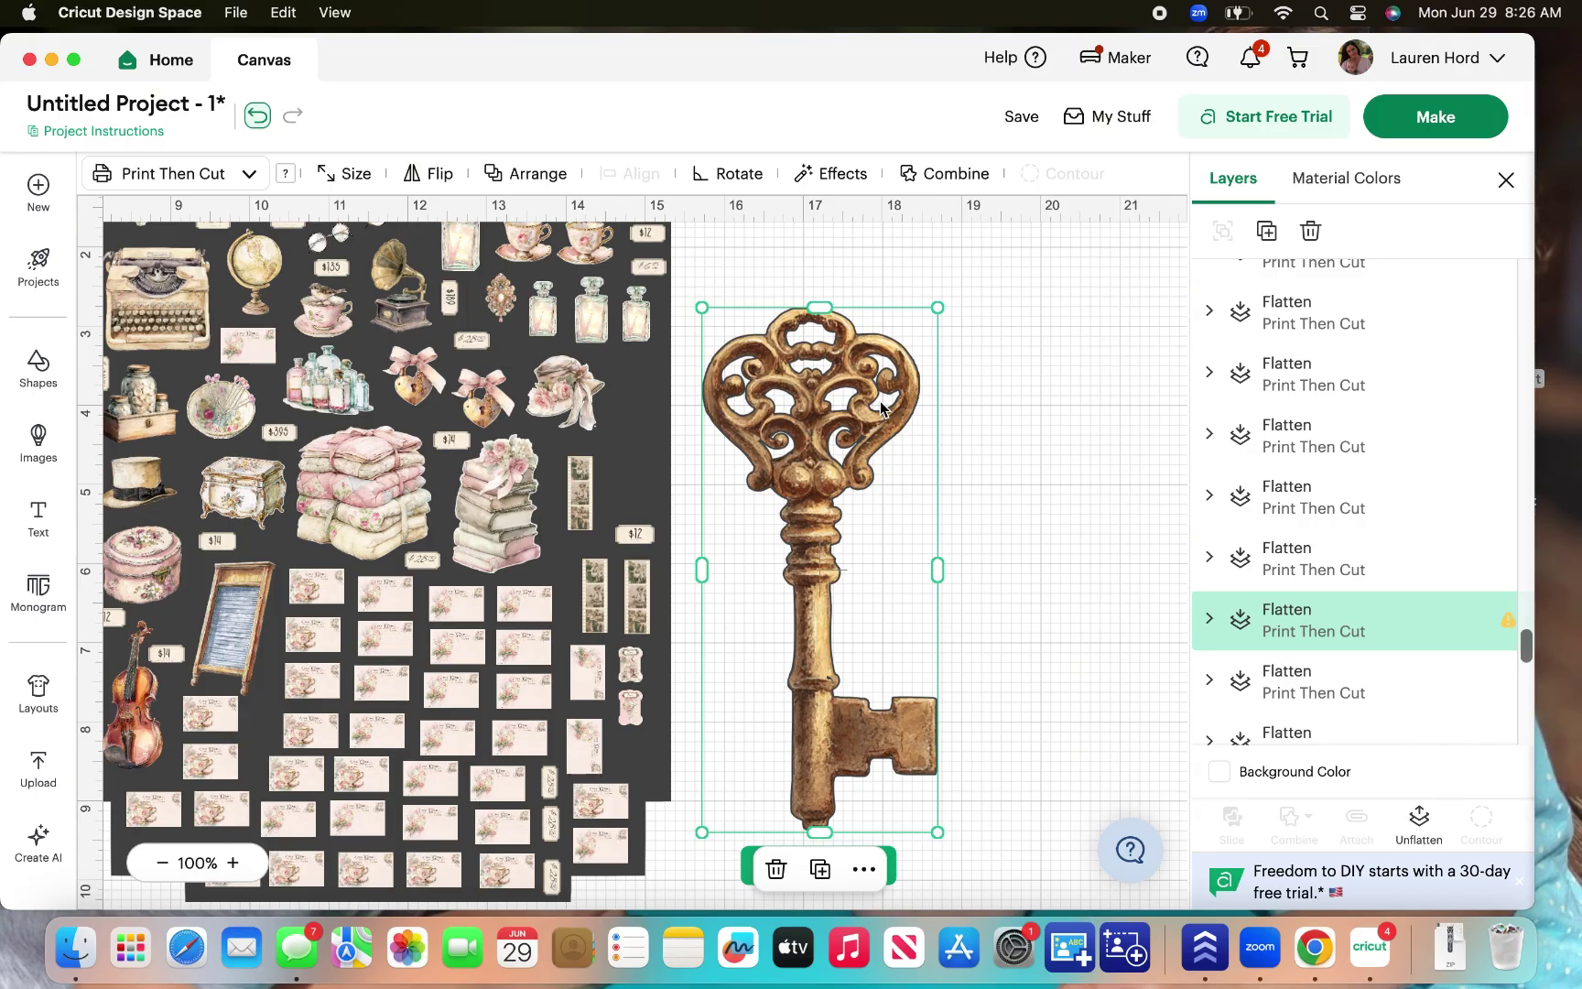
Unflatten the large vintage key and move its image layer beside the dark offset layer.
left_click_drag(880, 400, 873, 447)
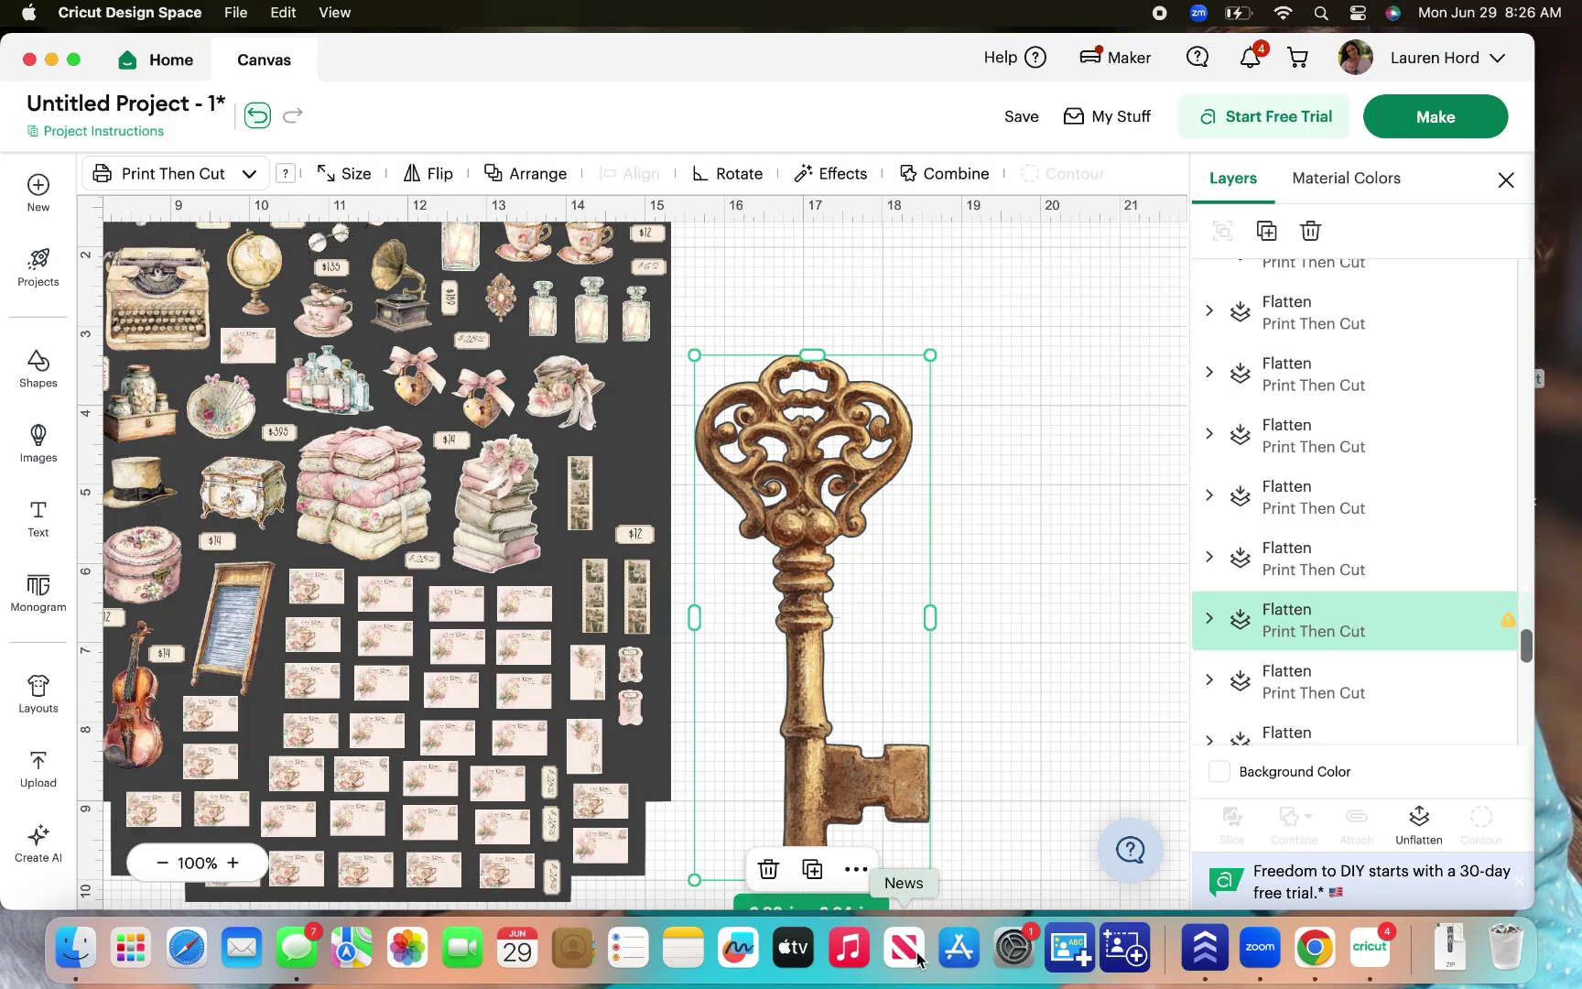
left_click_drag(858, 788, 864, 738)
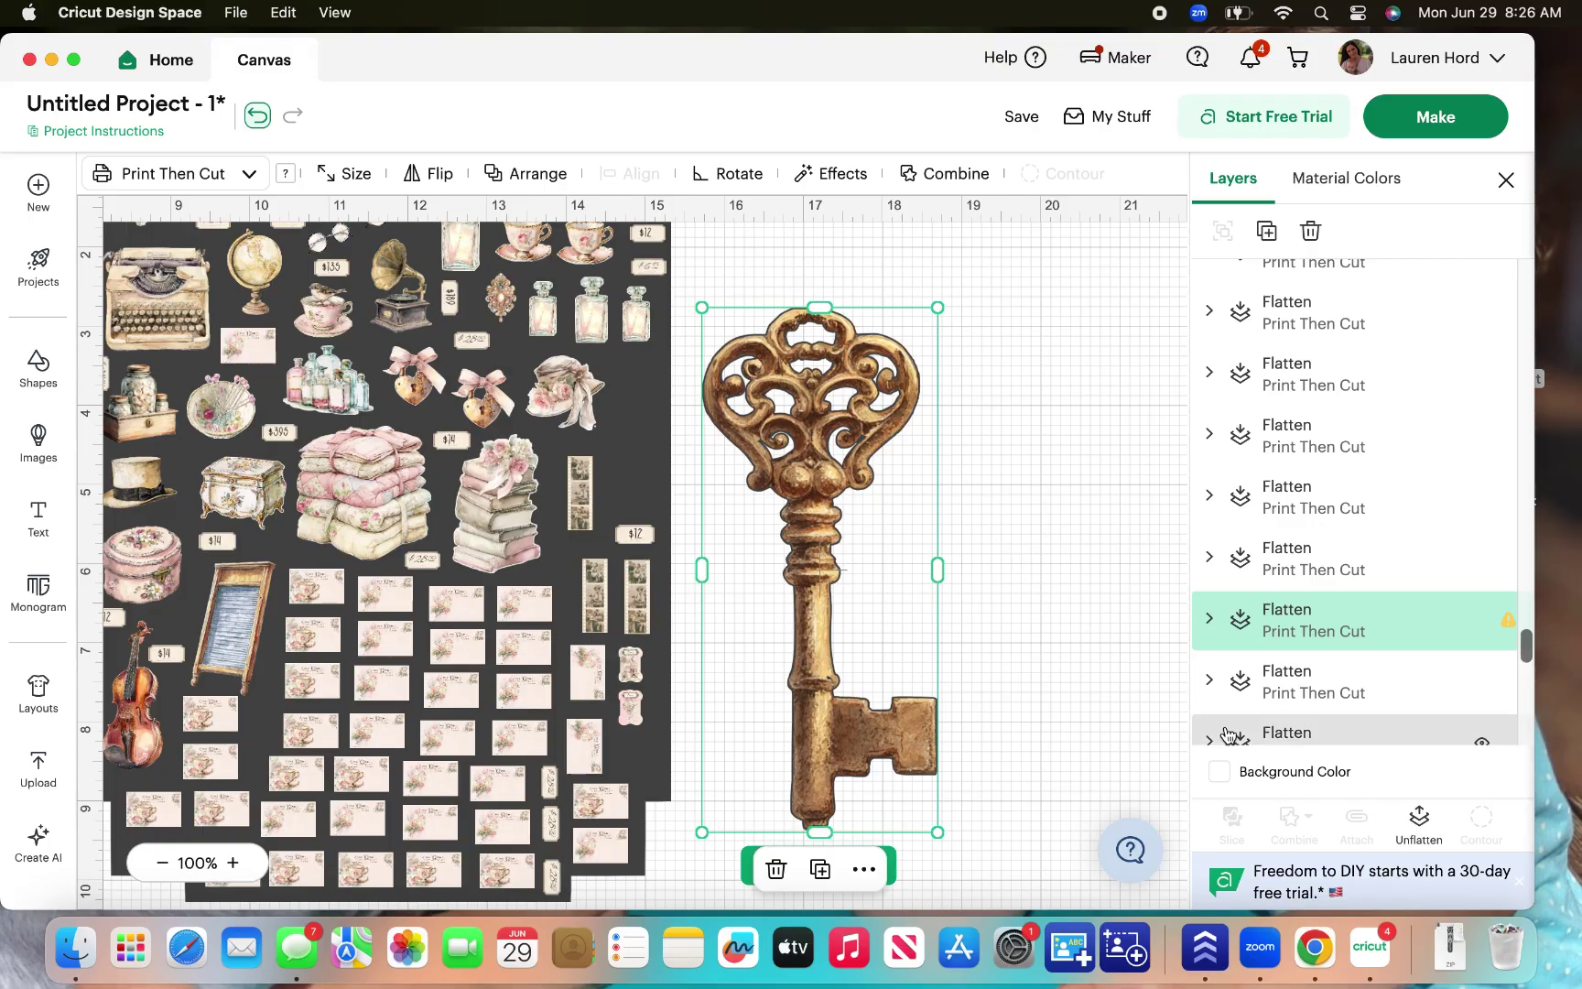
left_click(1420, 833)
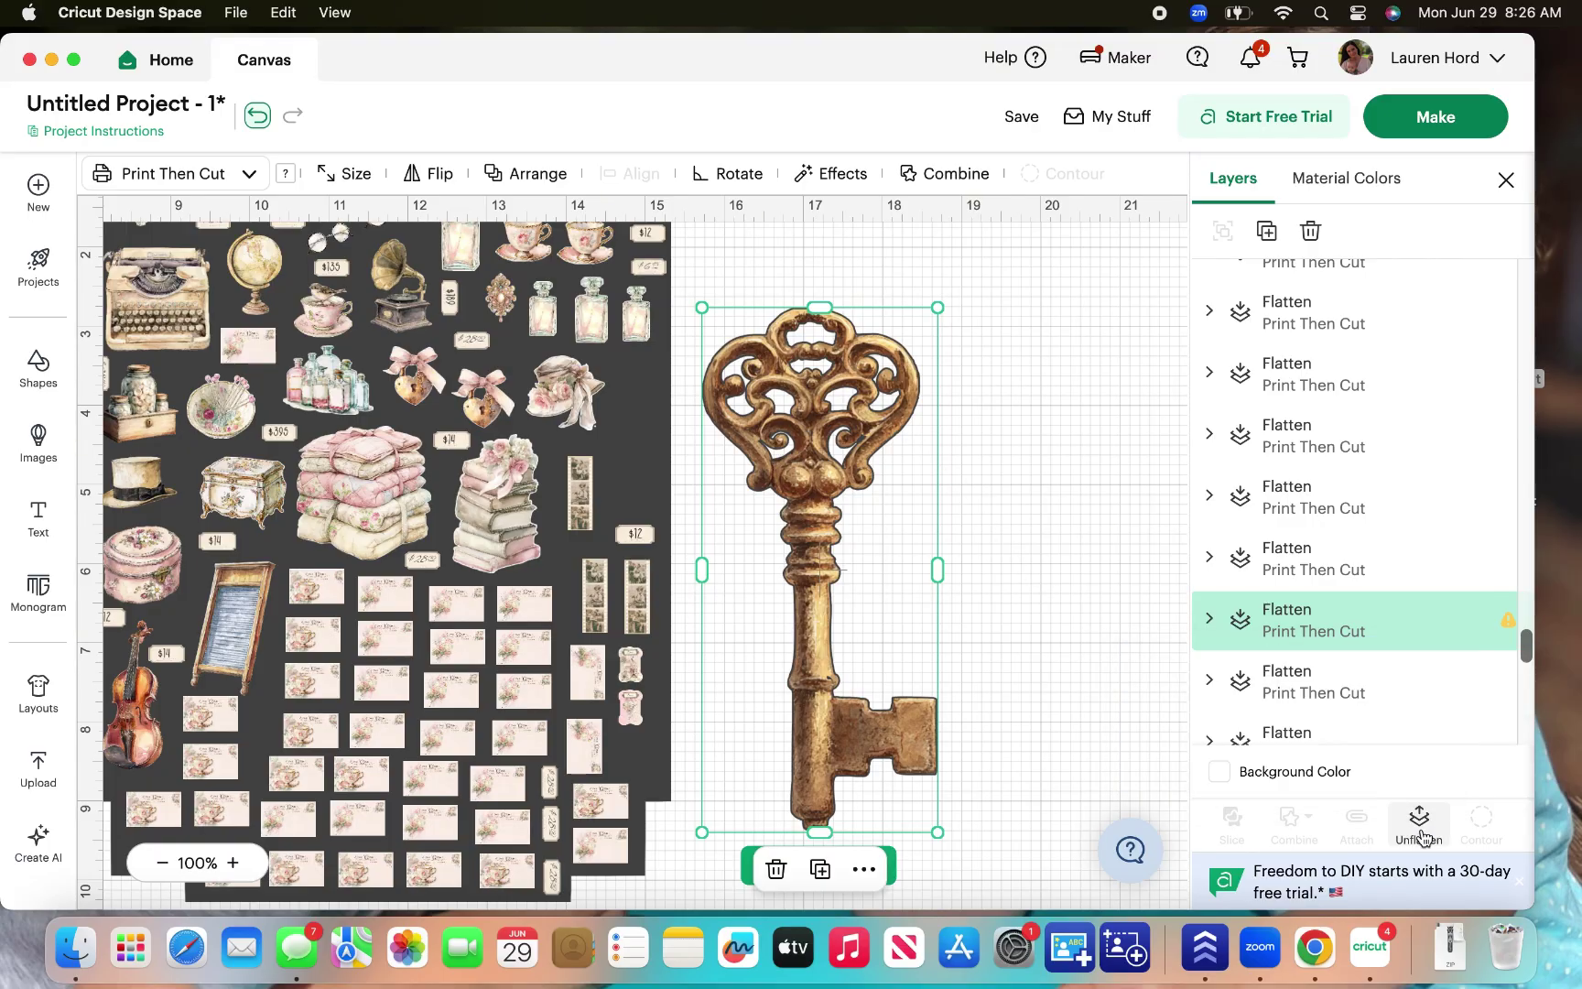
left_click(808, 473)
left_click_drag(833, 473, 1027, 476)
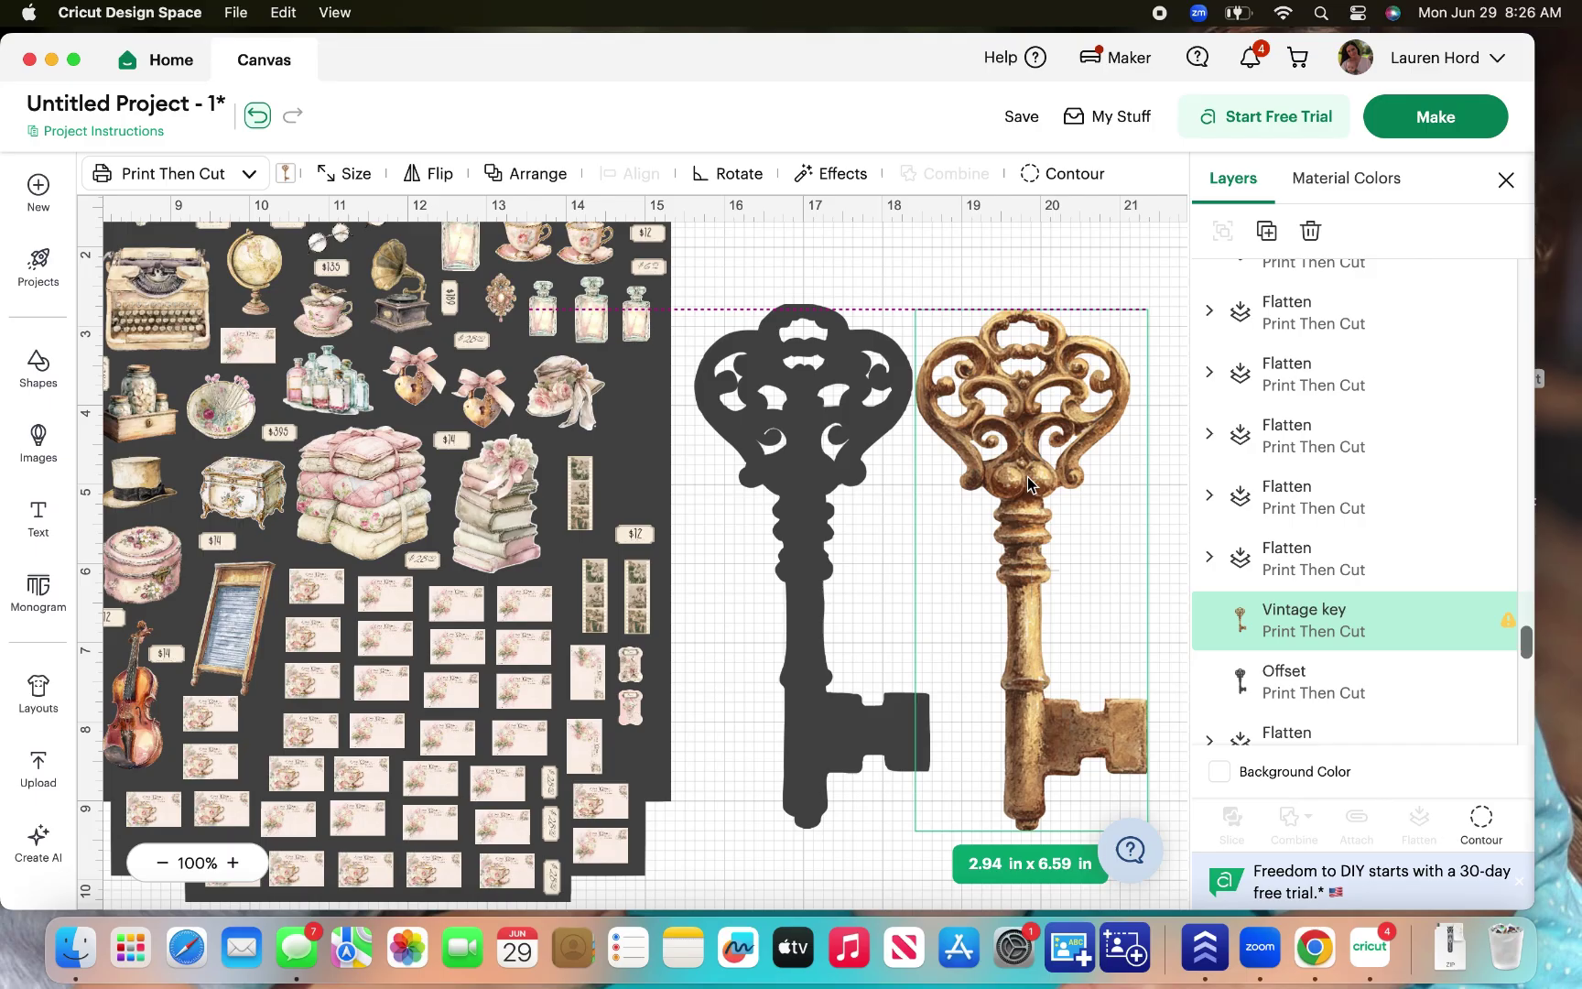
Change the operation of the key's offset layer to Basic Cut.
left_click(804, 445)
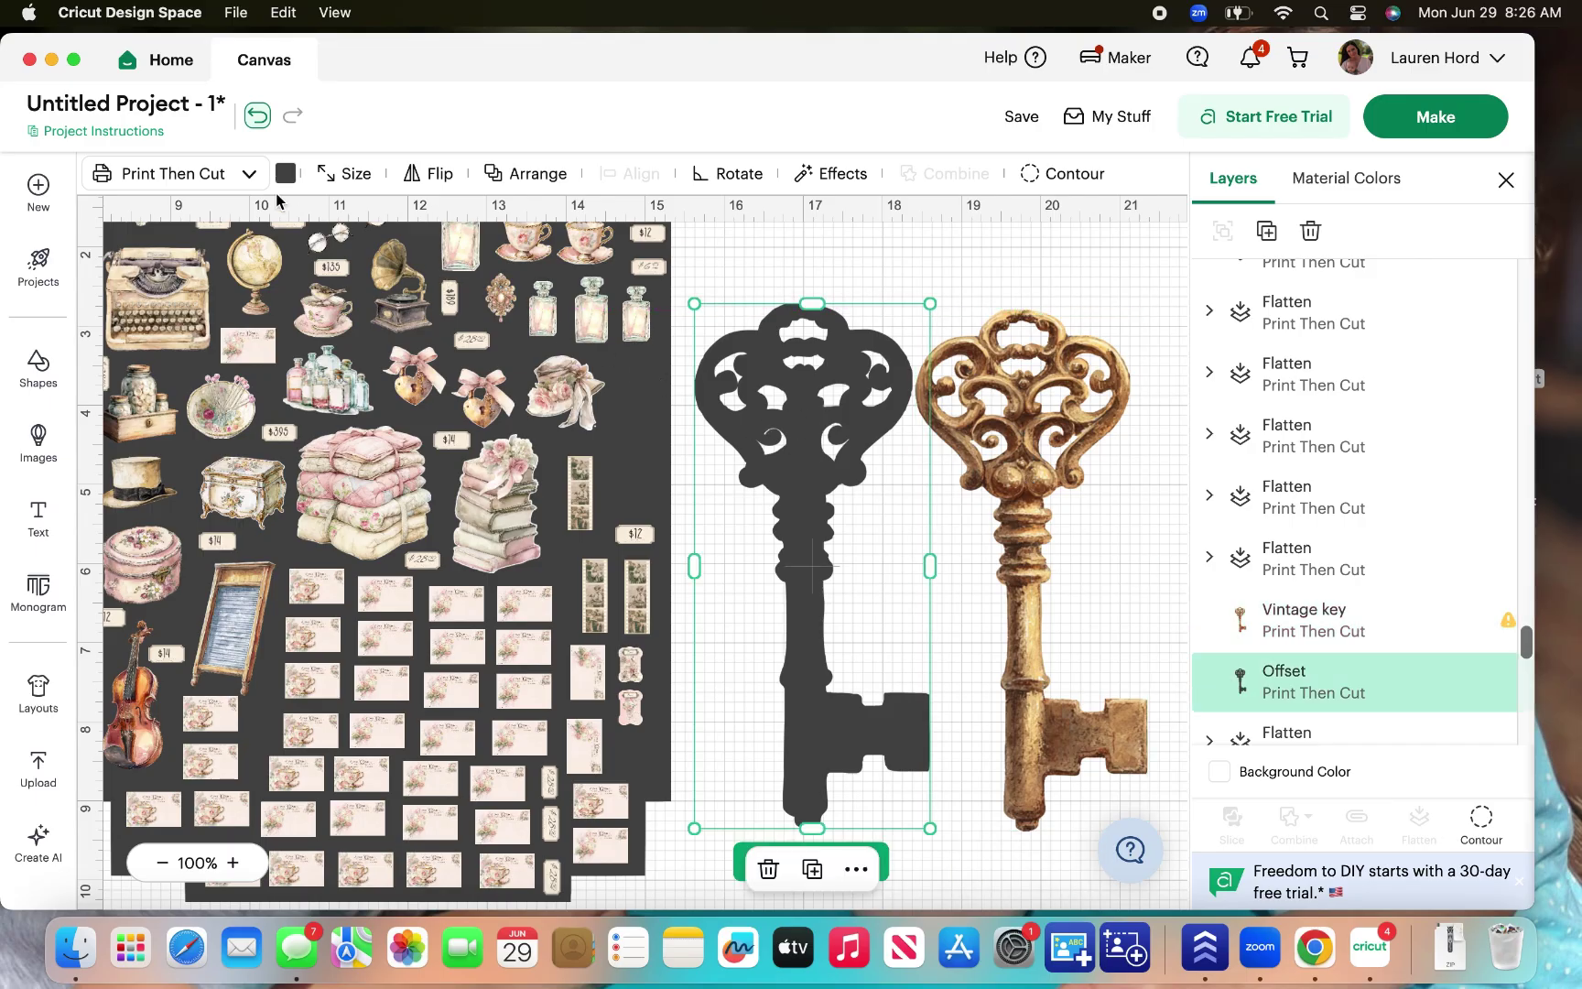
left_click(237, 184)
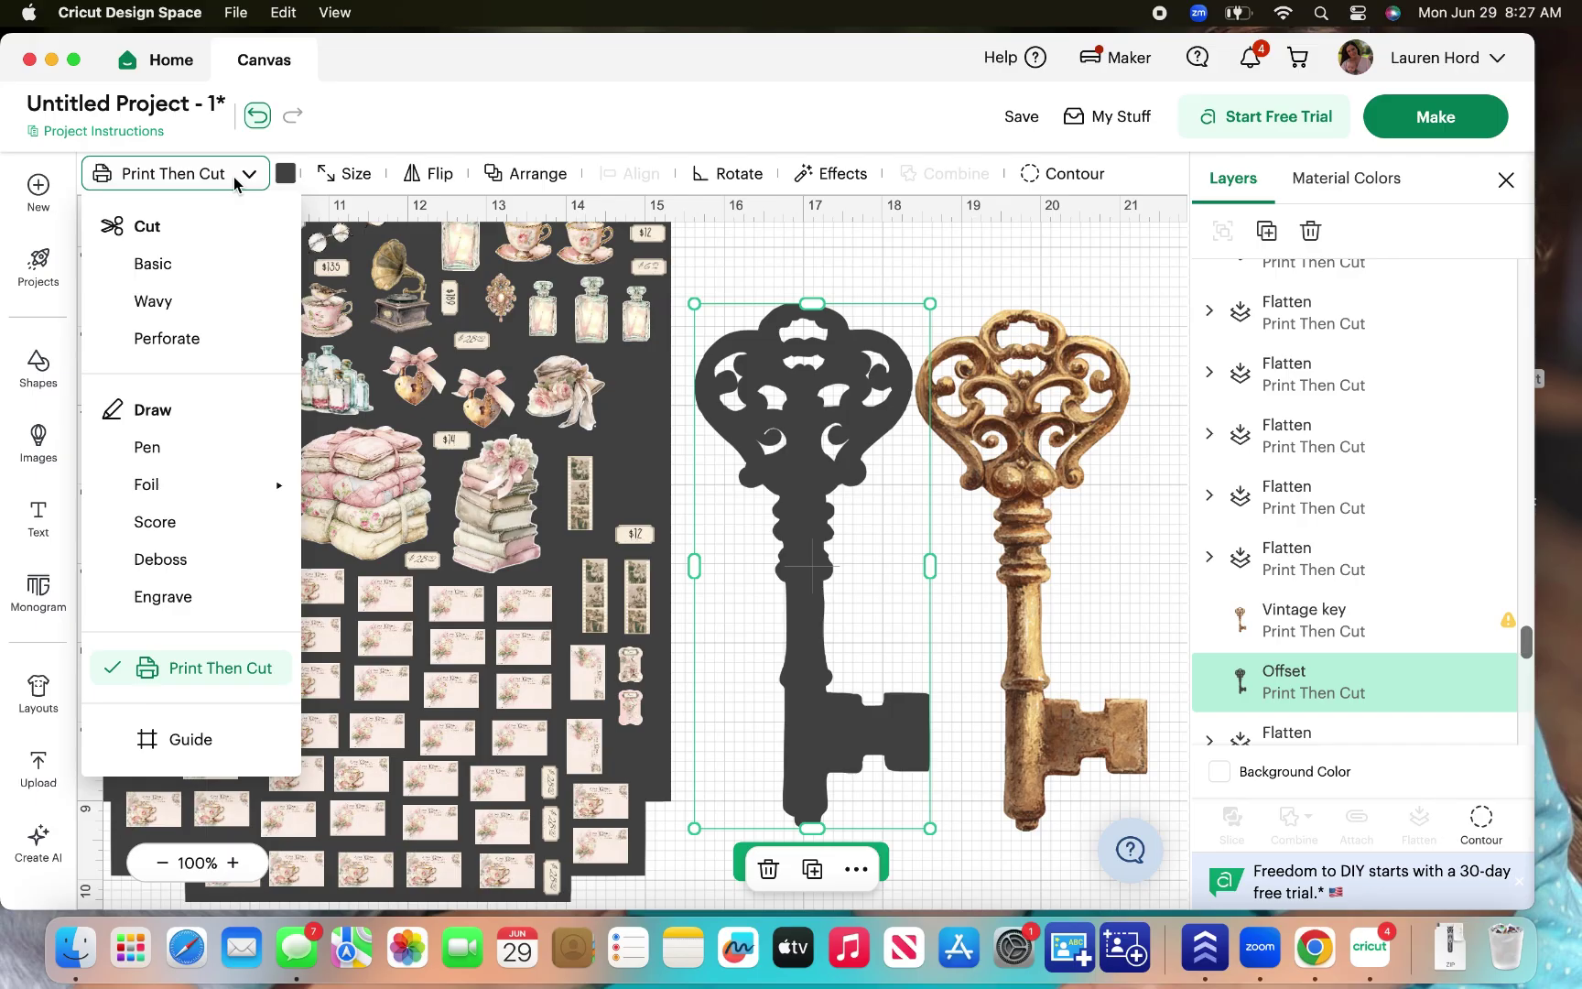
left_click(198, 274)
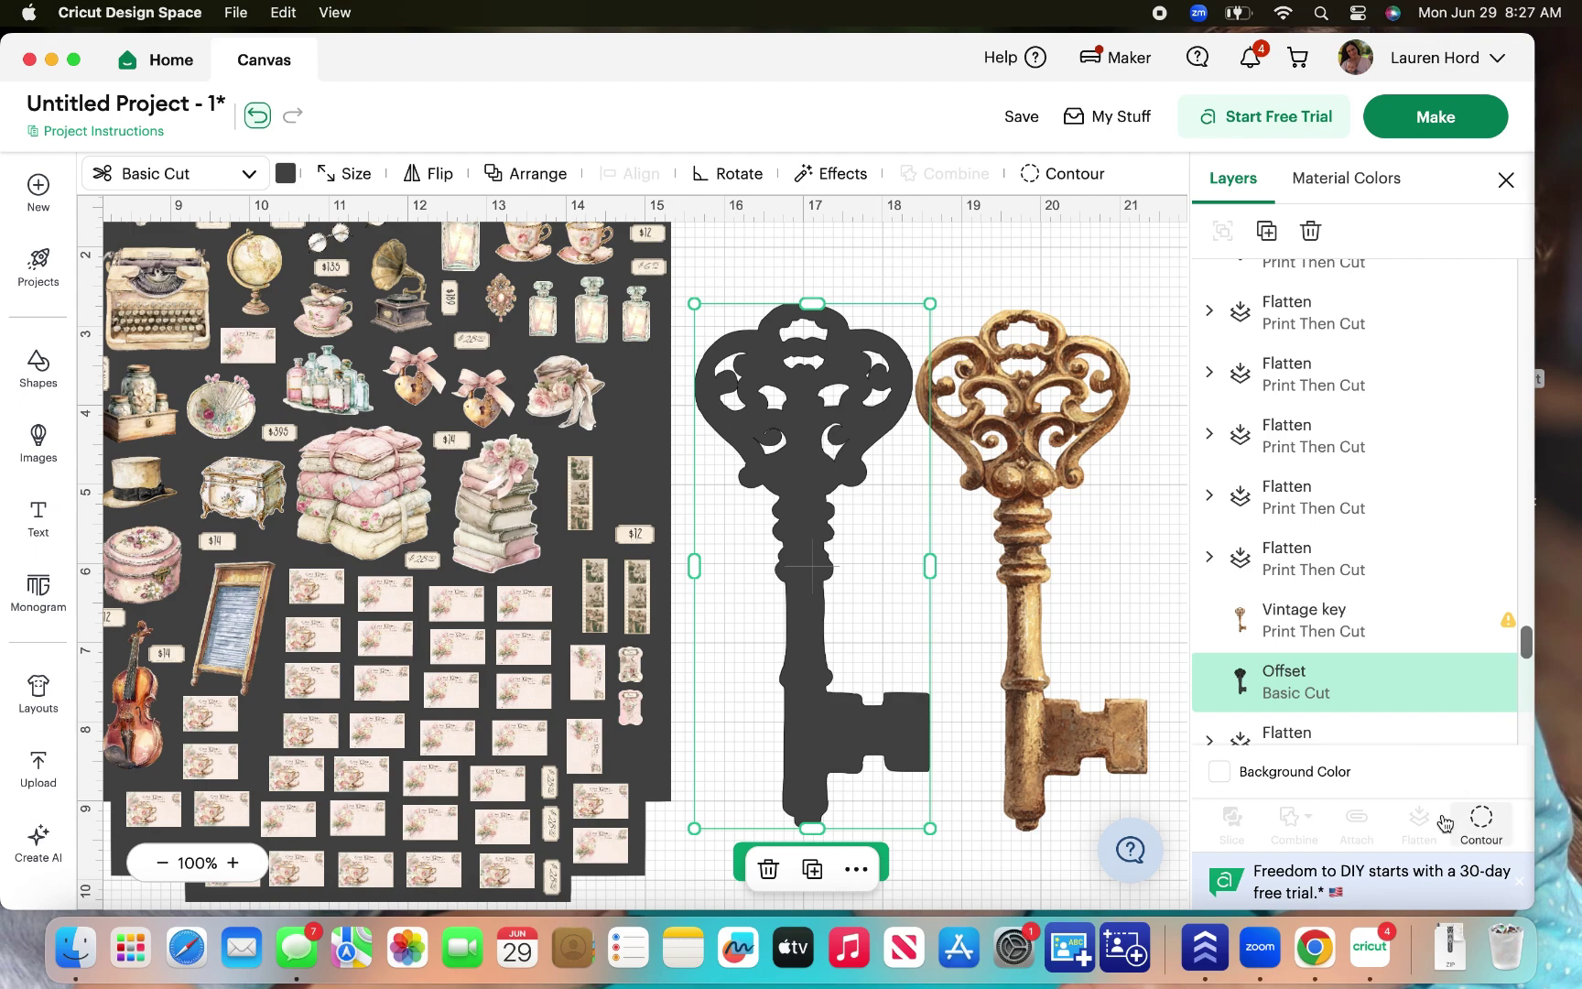
Use Contour on the key's offset layer to hide all its interior cutouts, and apply the change.
left_click(1482, 828)
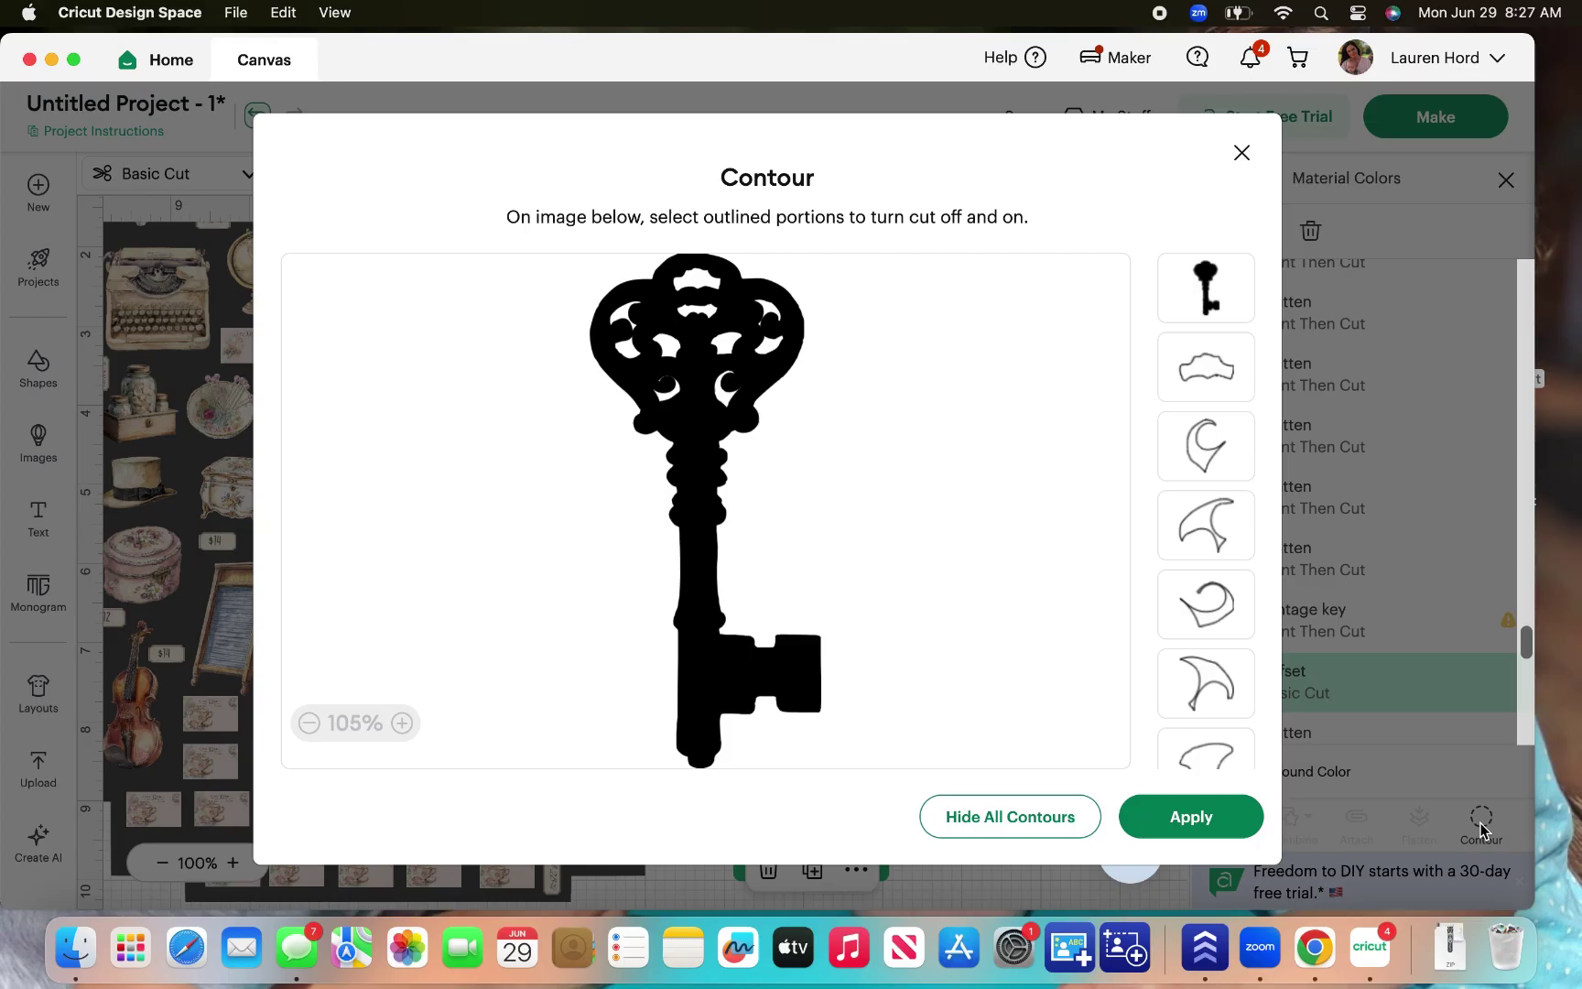
left_click(1231, 682)
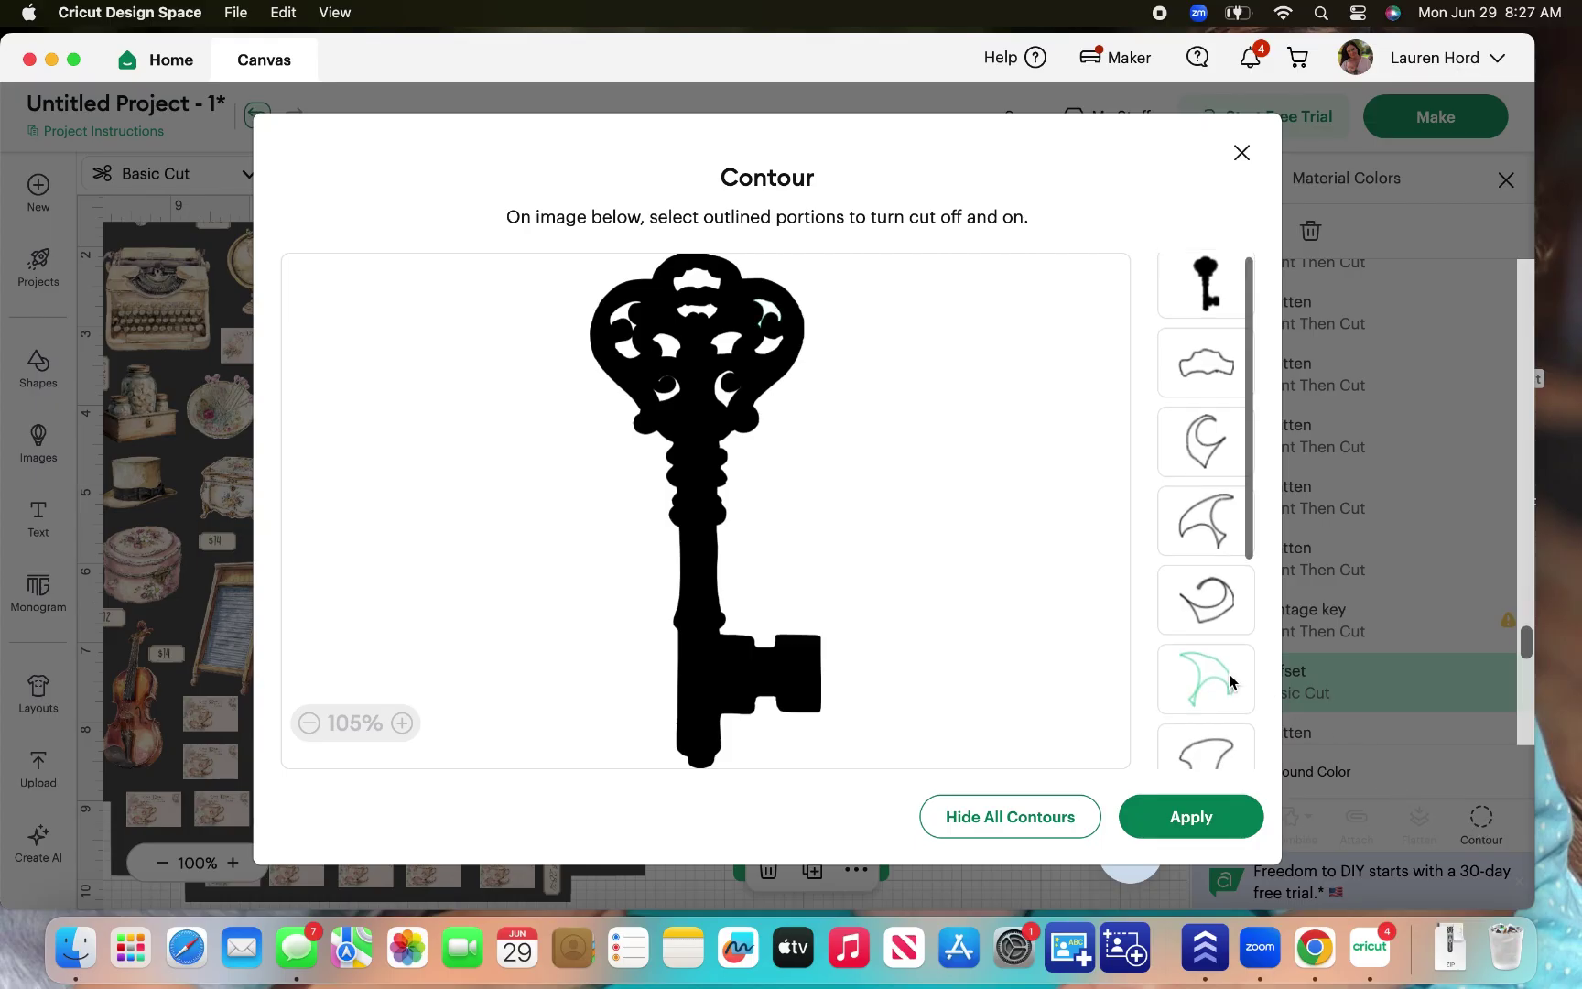
scroll(1231, 682, "down", 5)
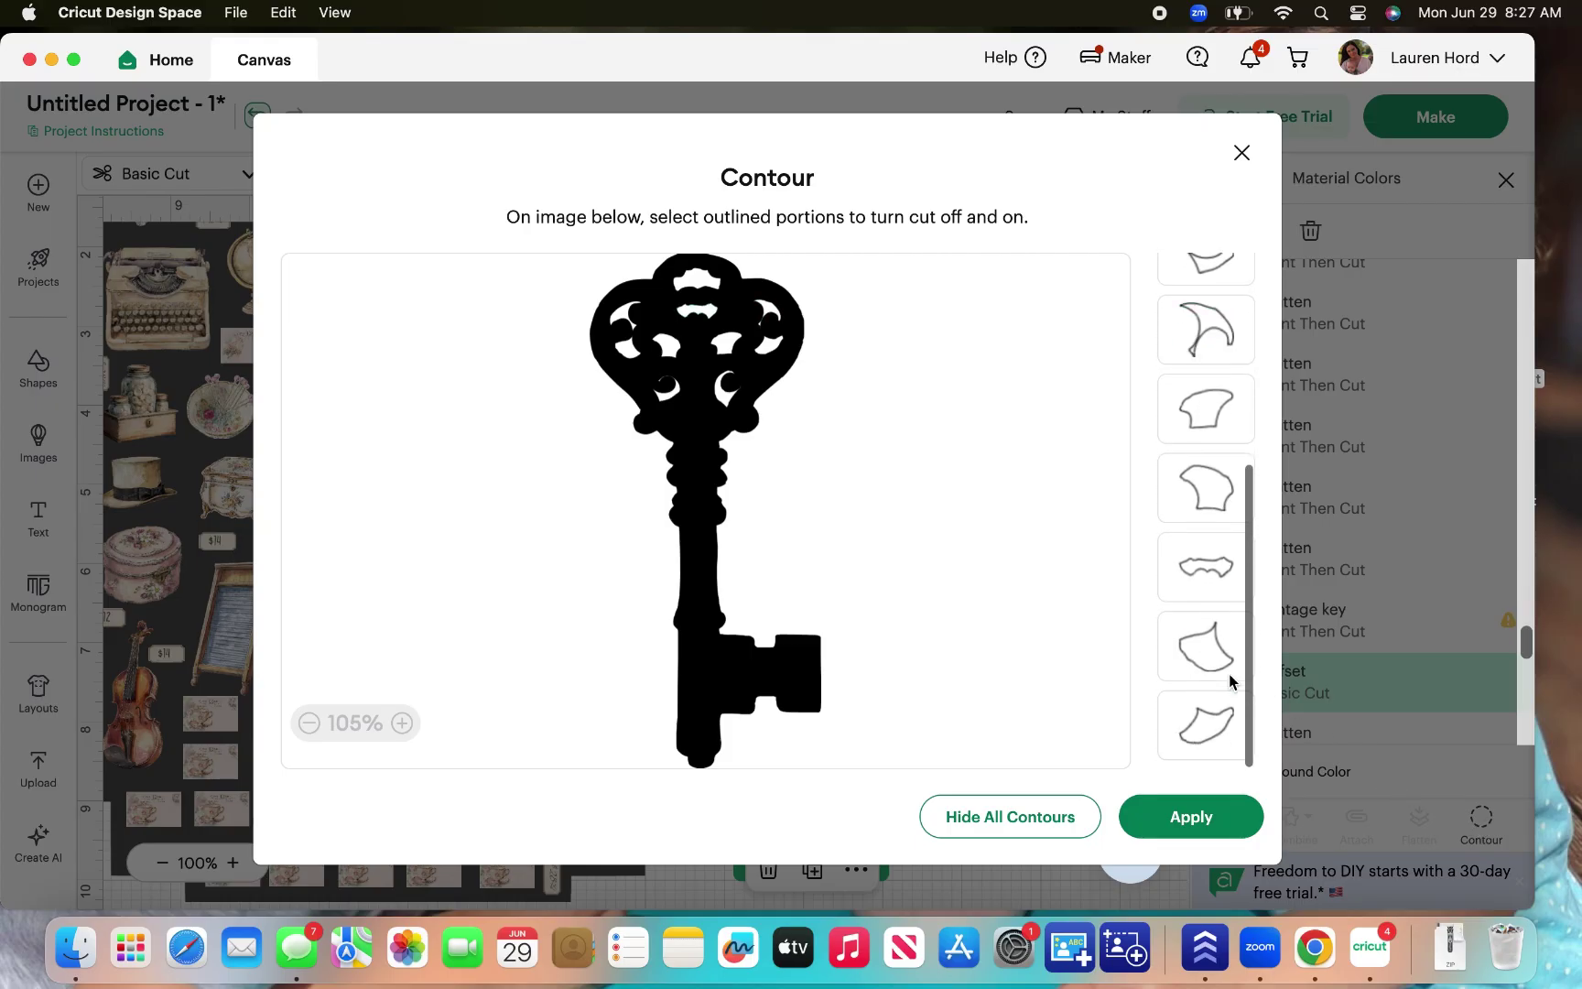
scroll(1232, 682, "up", 3)
scroll(1232, 682, "up", 3)
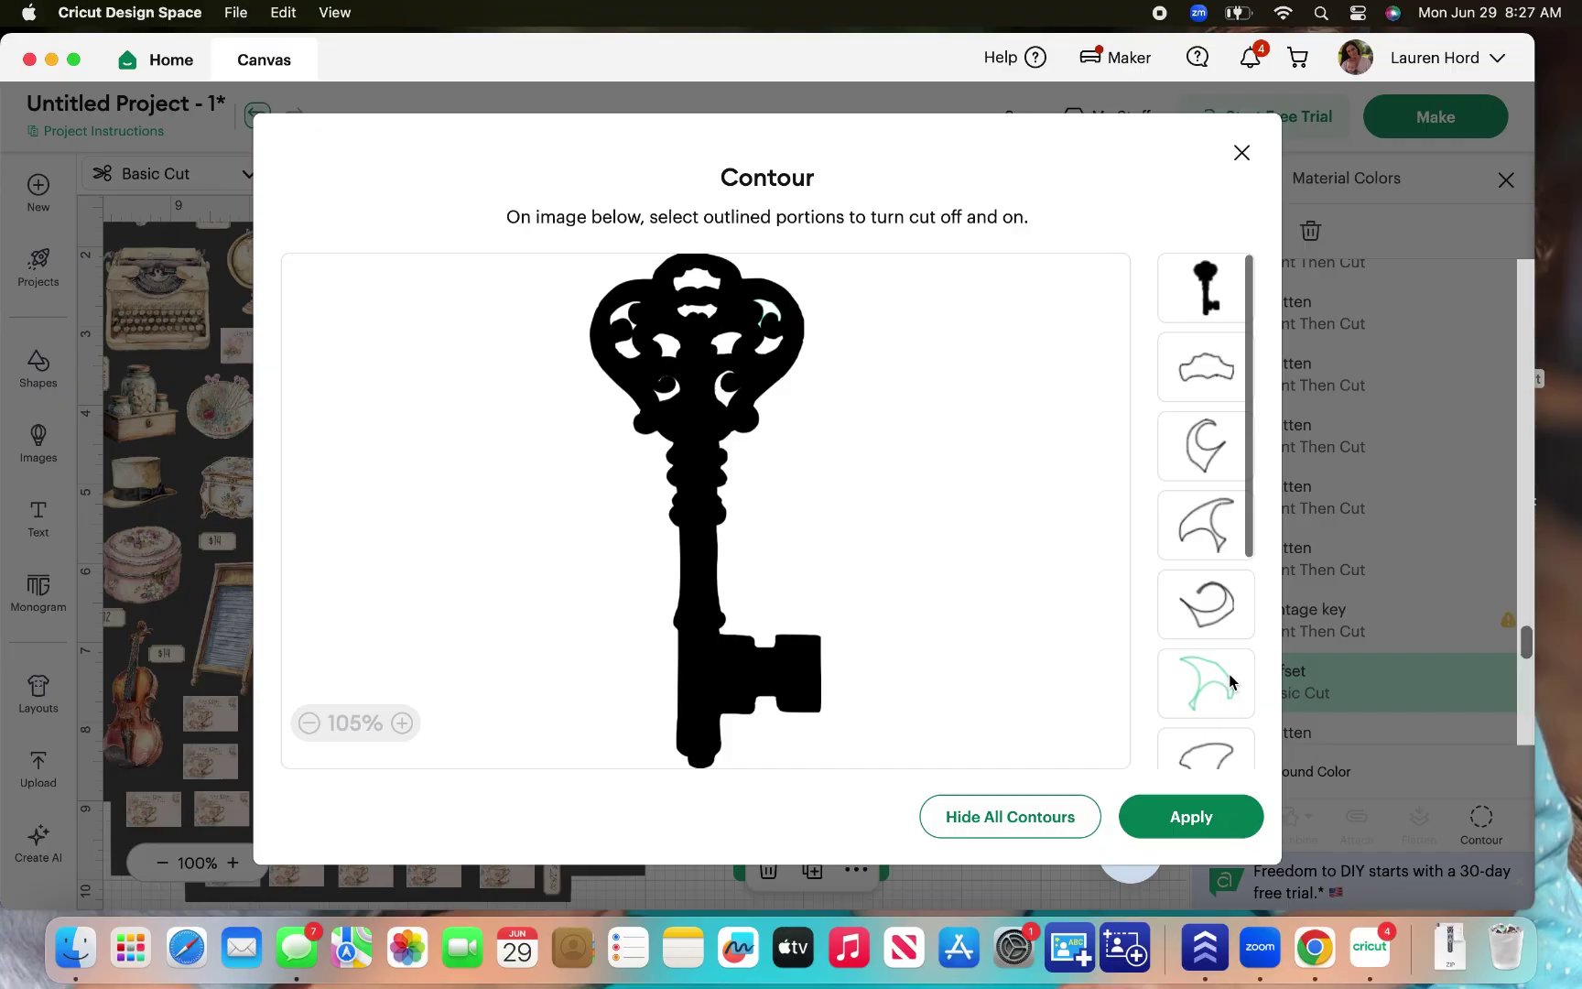
left_click(1206, 381)
left_click(1202, 447)
left_click(1205, 547)
left_click(1205, 601)
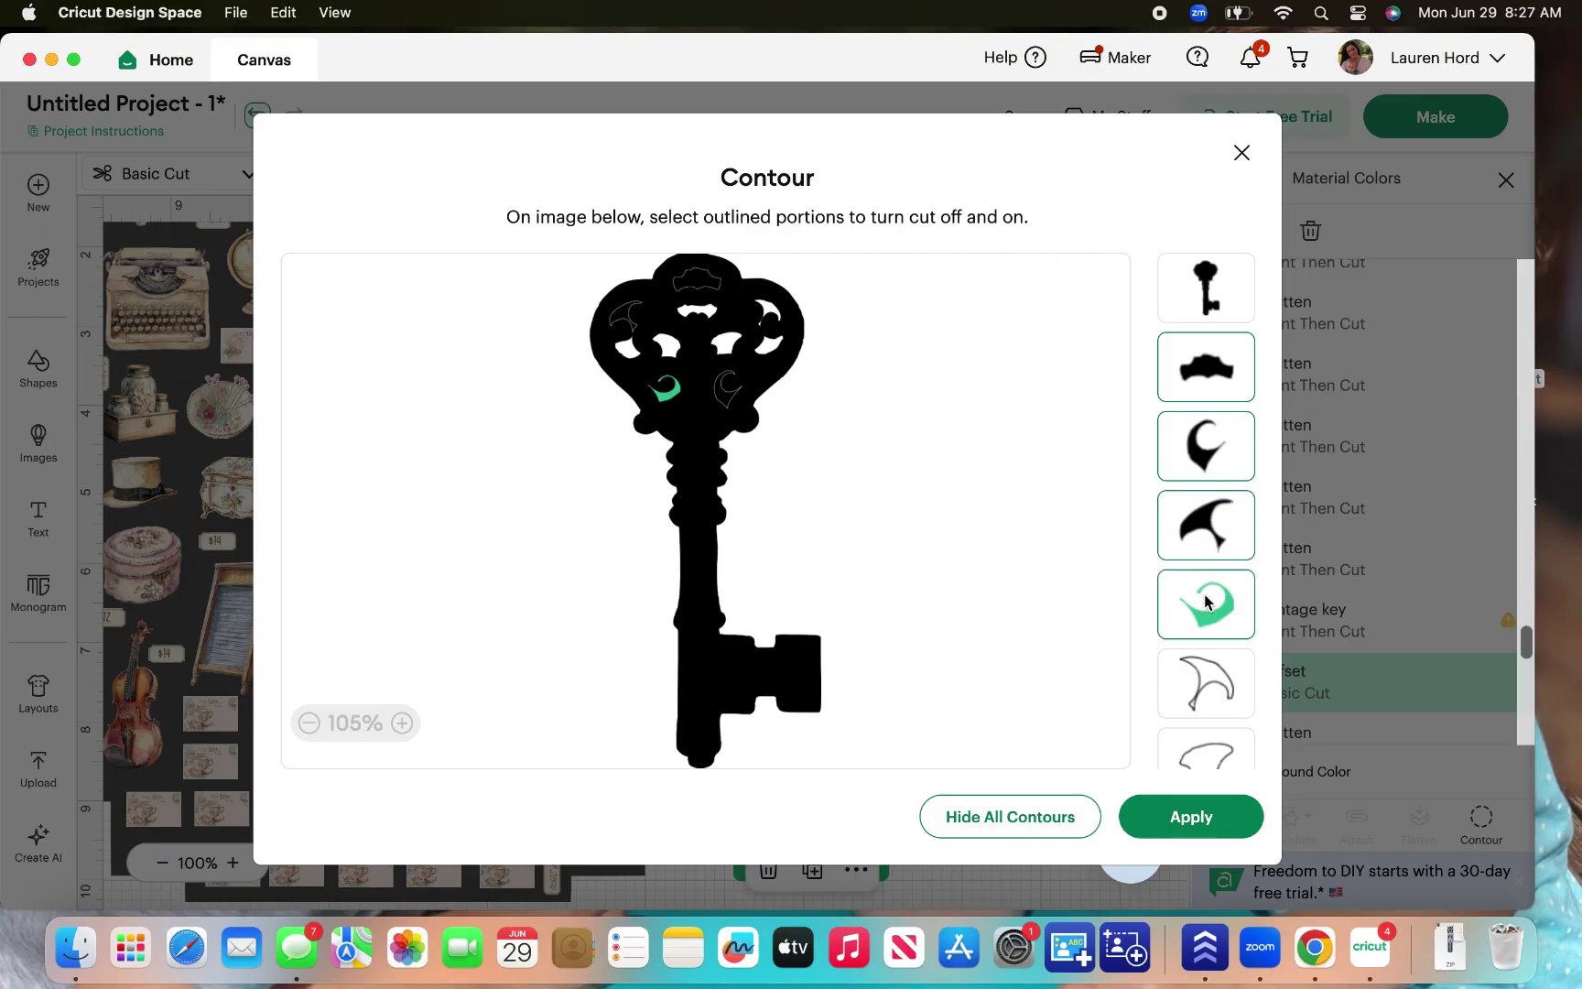
left_click(987, 832)
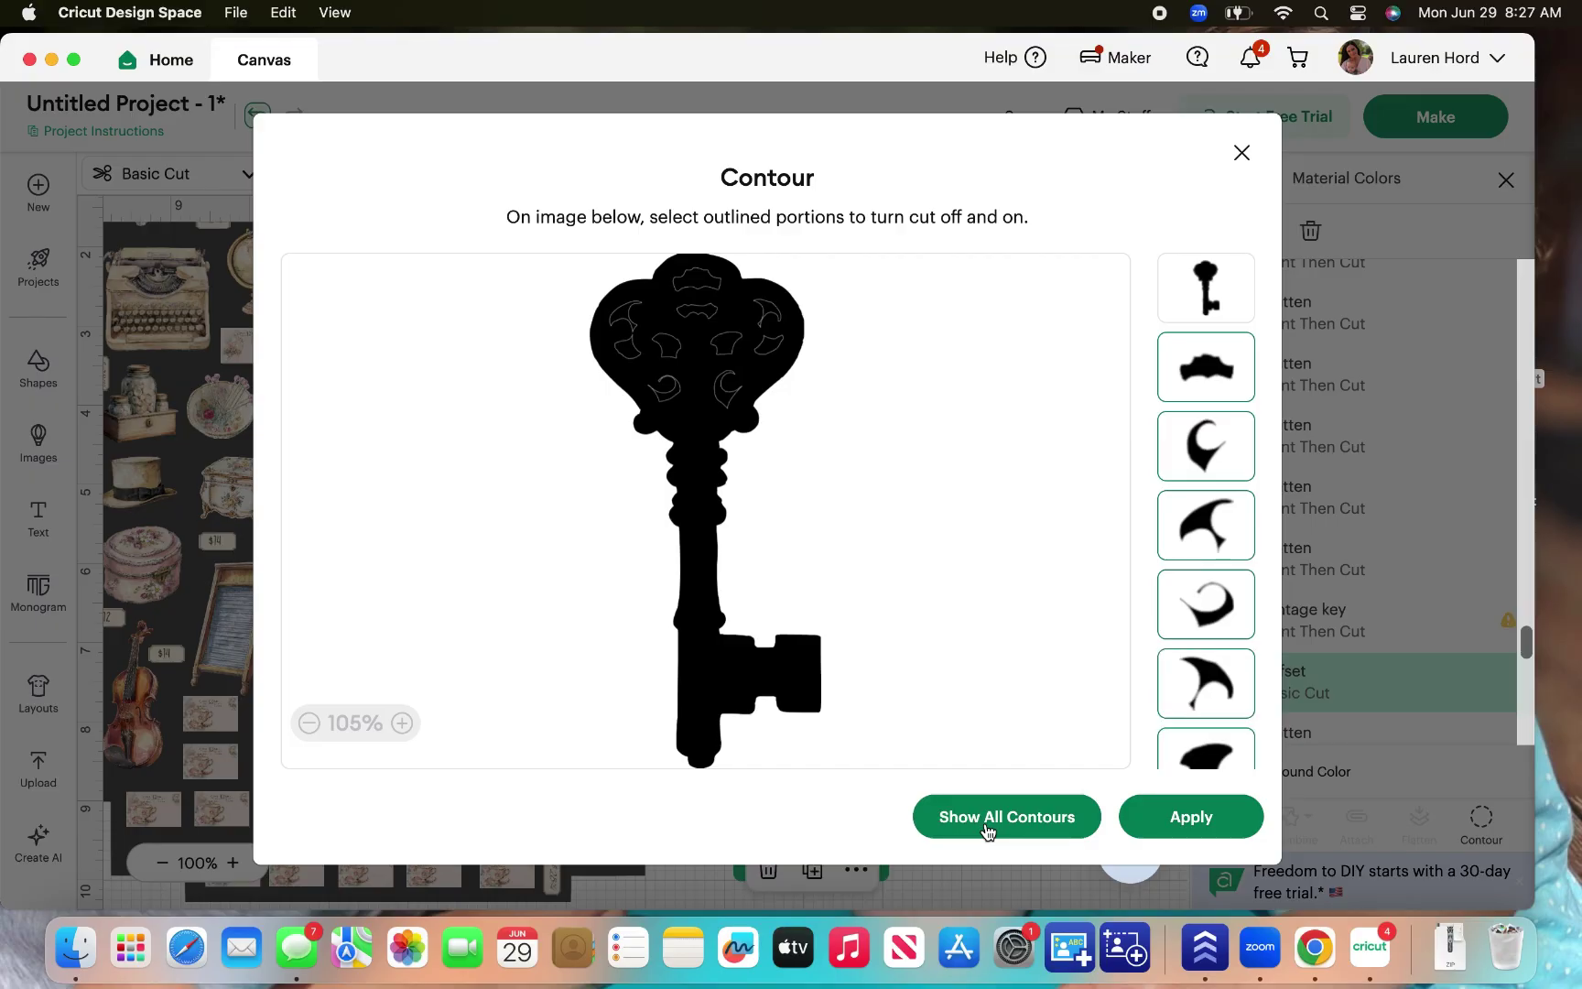
left_click(1168, 819)
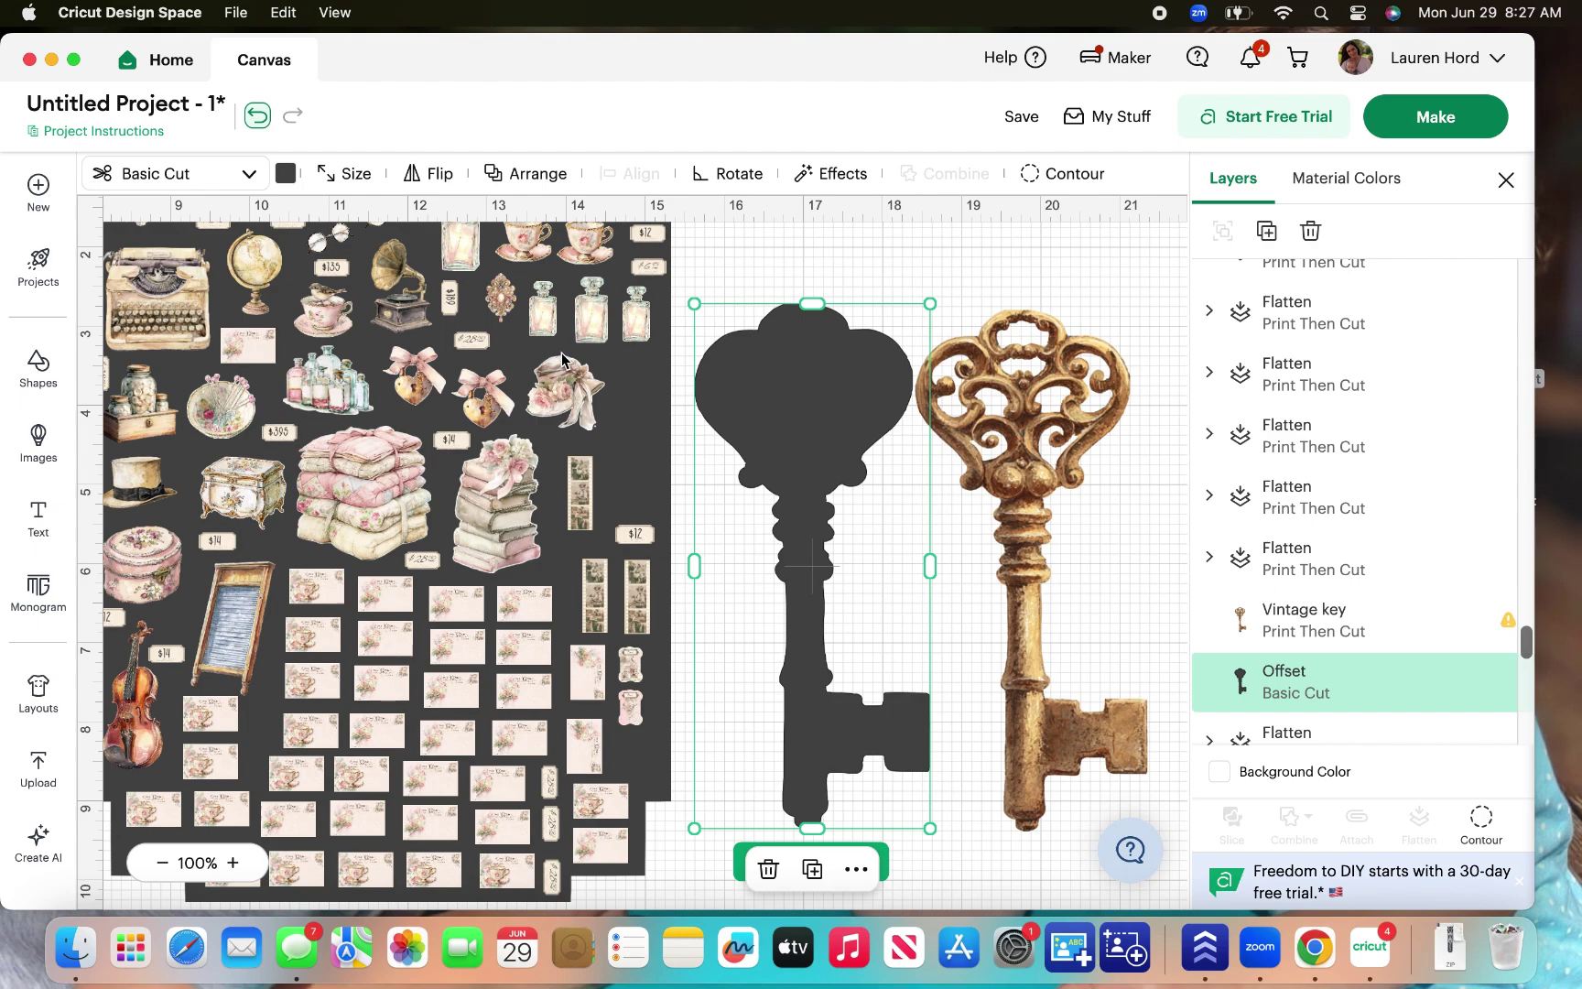
Set the operation of the solid key offset back to Print Then Cut.
left_click(251, 179)
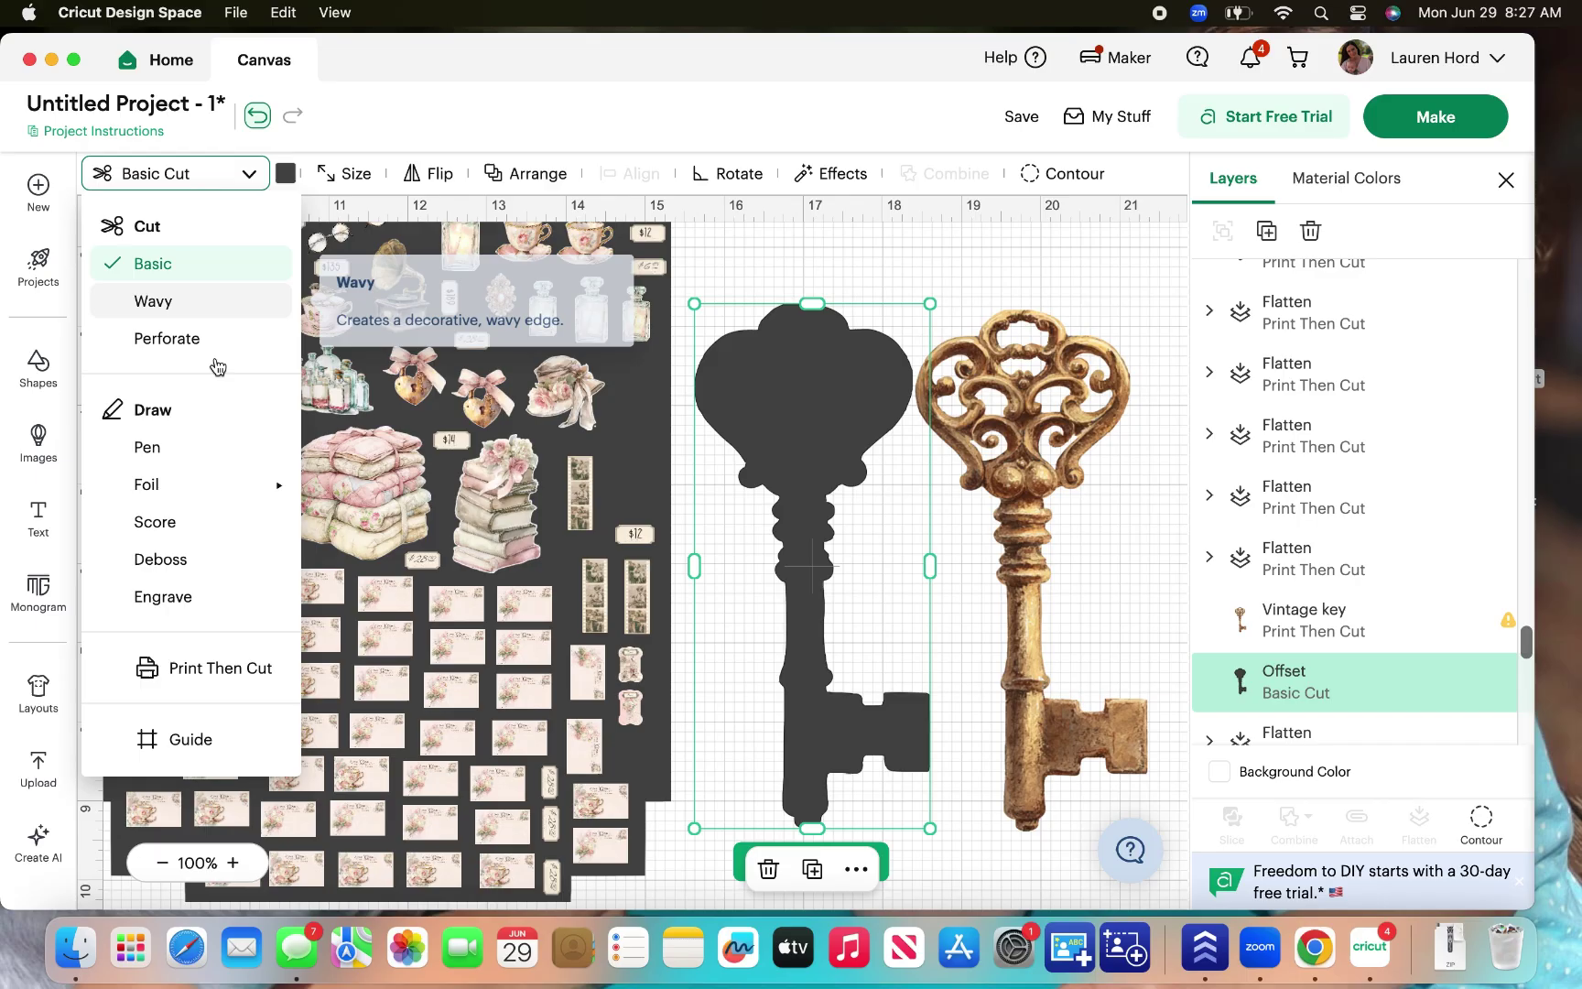
left_click(214, 677)
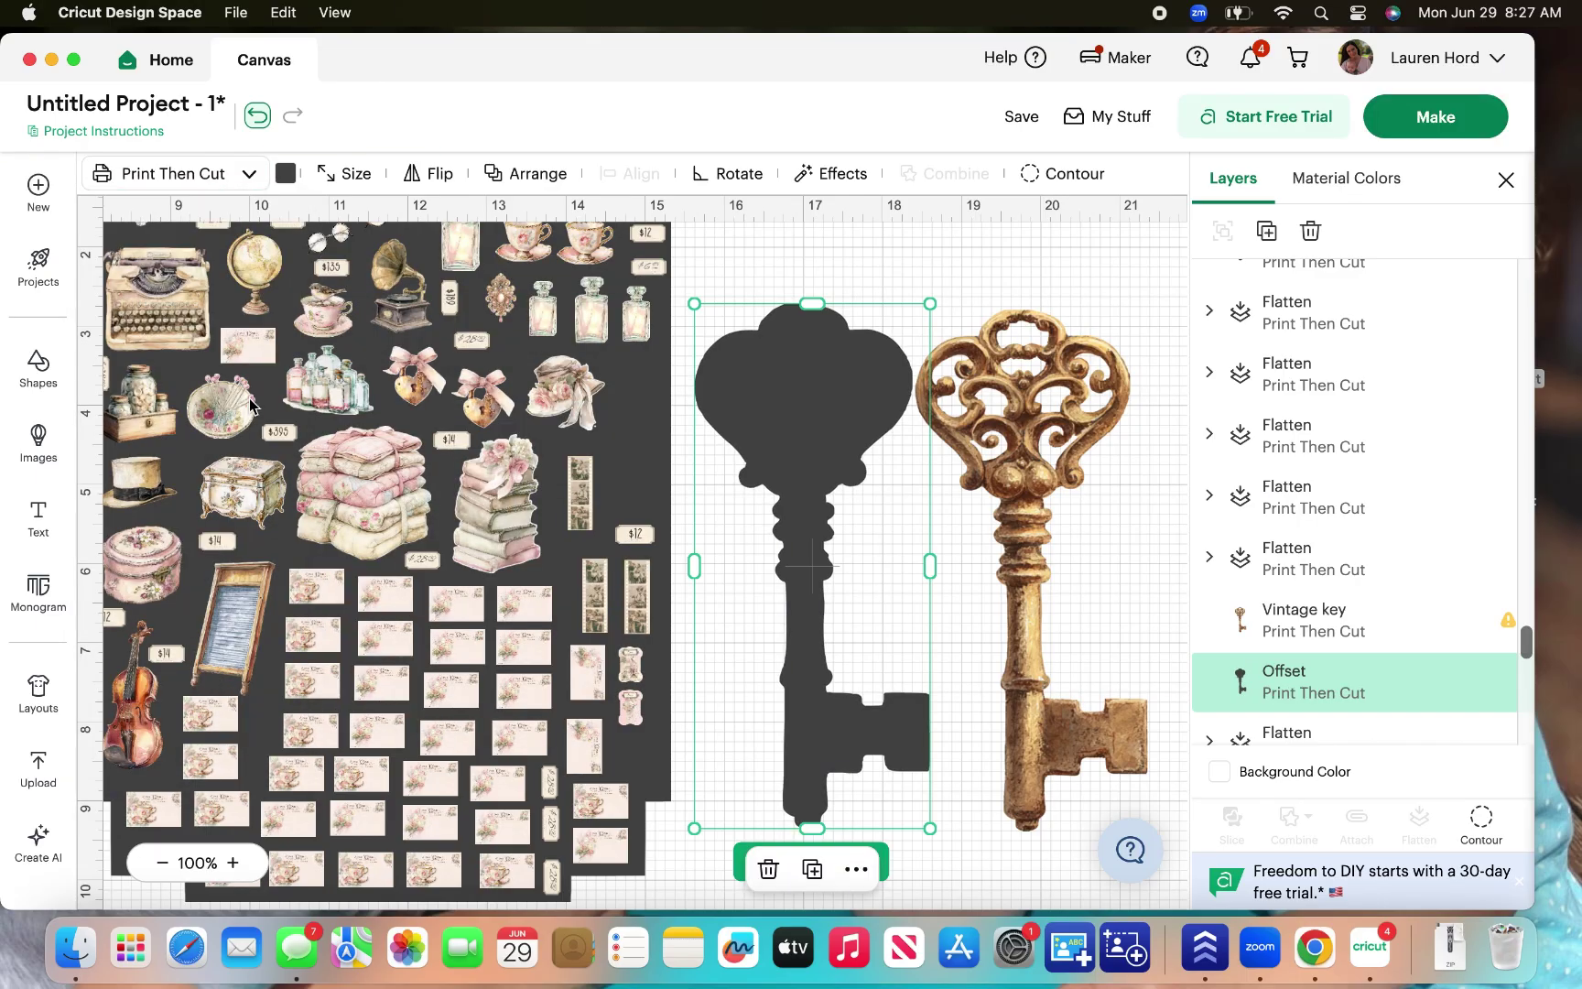
Change the solid key offset's print color to white and move the vintage key image over it.
left_click(285, 175)
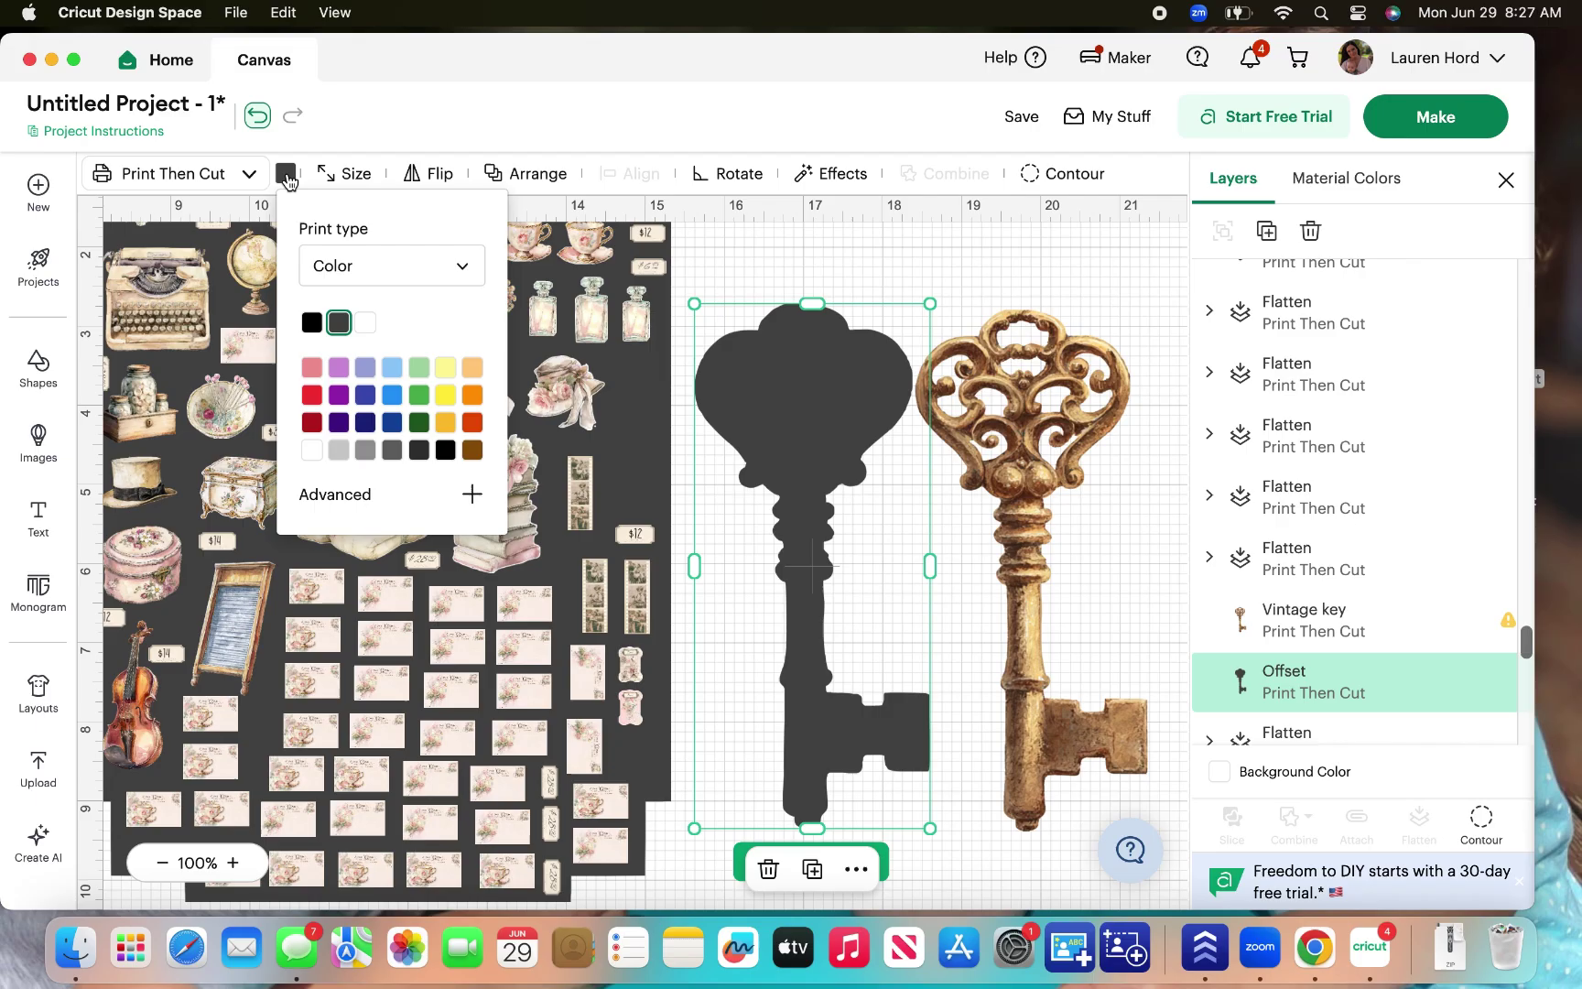
left_click(367, 323)
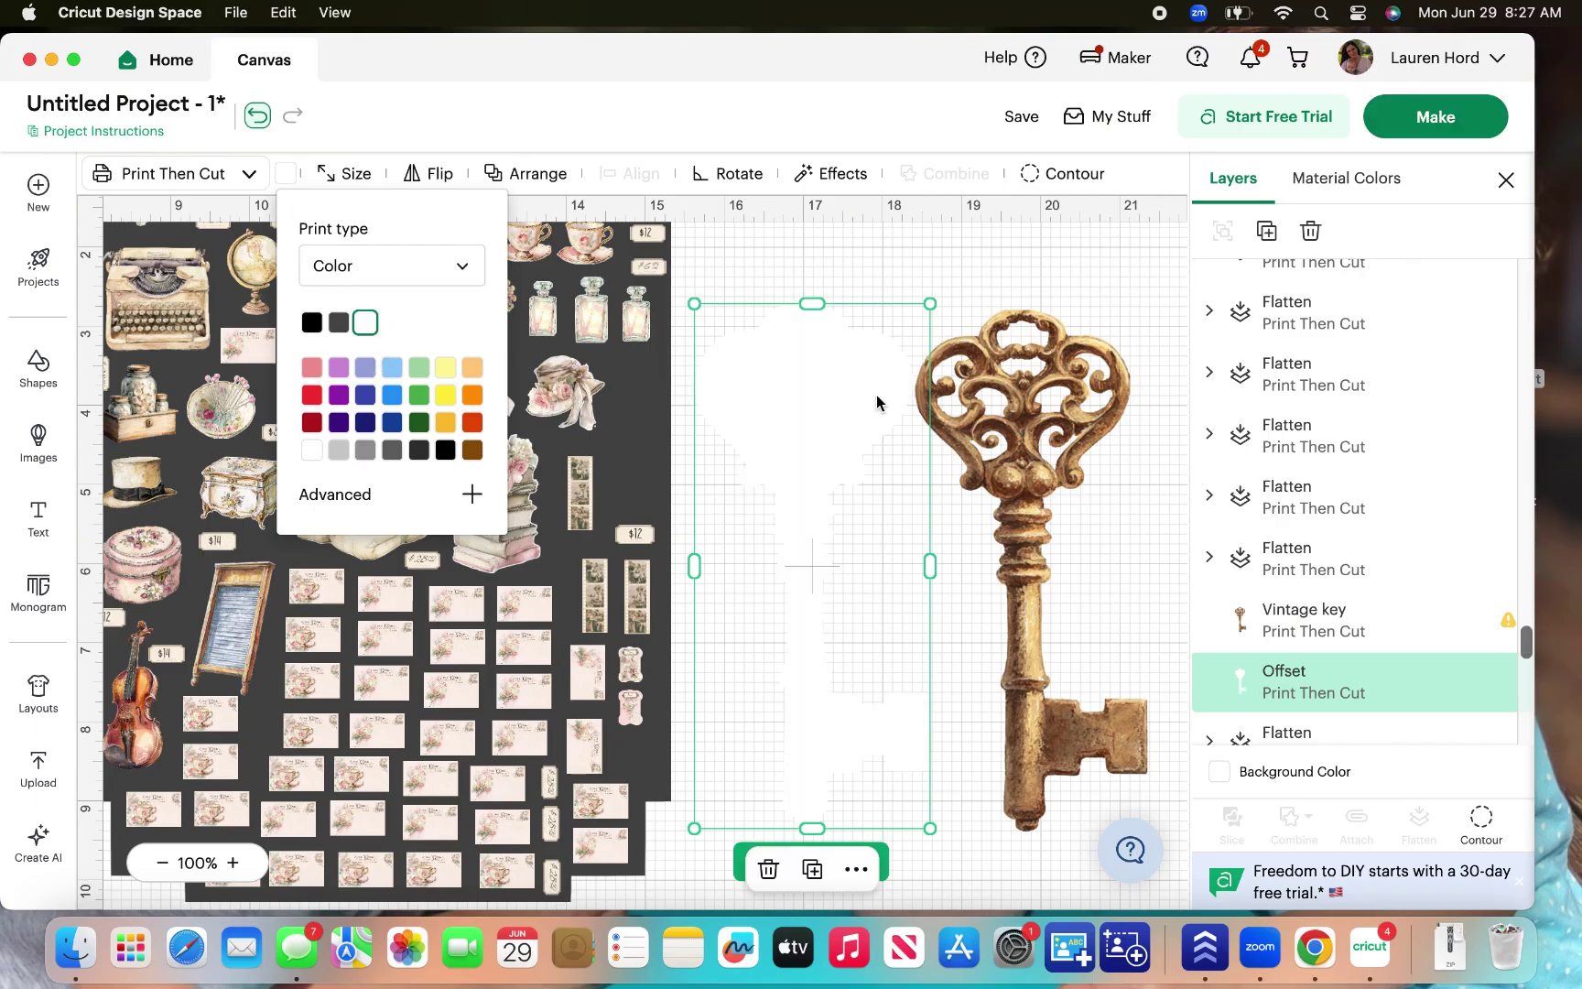
left_click_drag(1034, 475, 851, 462)
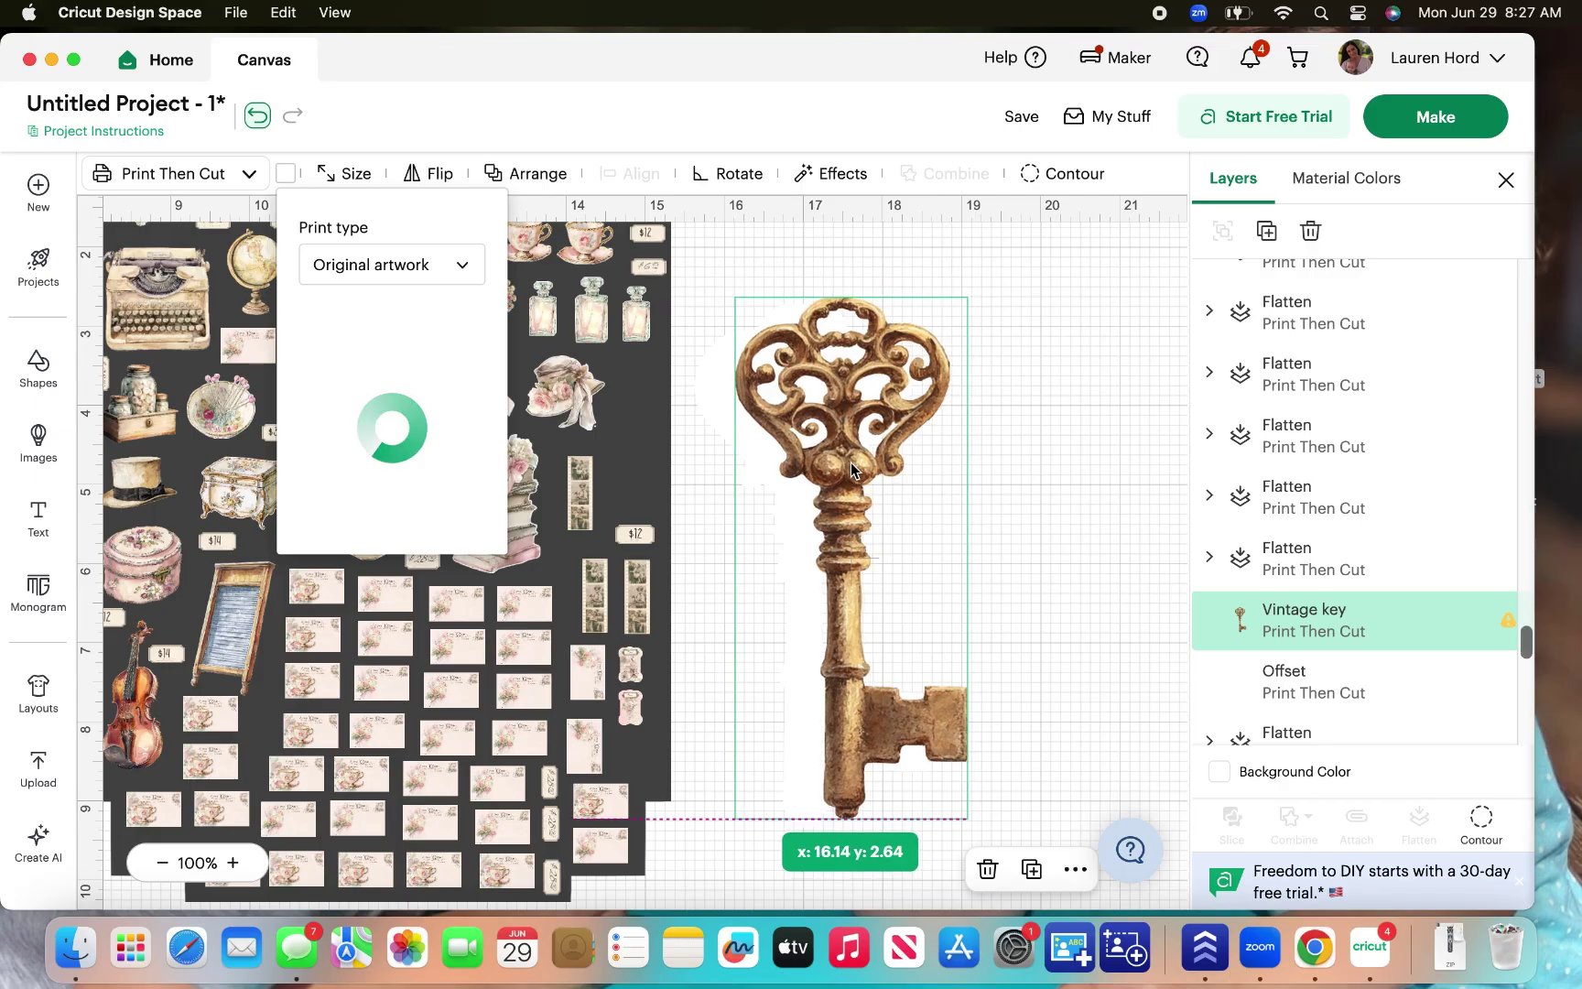
Center-align the vintage key image with its white offset and flatten the two layers together.
left_click(990, 771)
left_click_drag(994, 861, 793, 329)
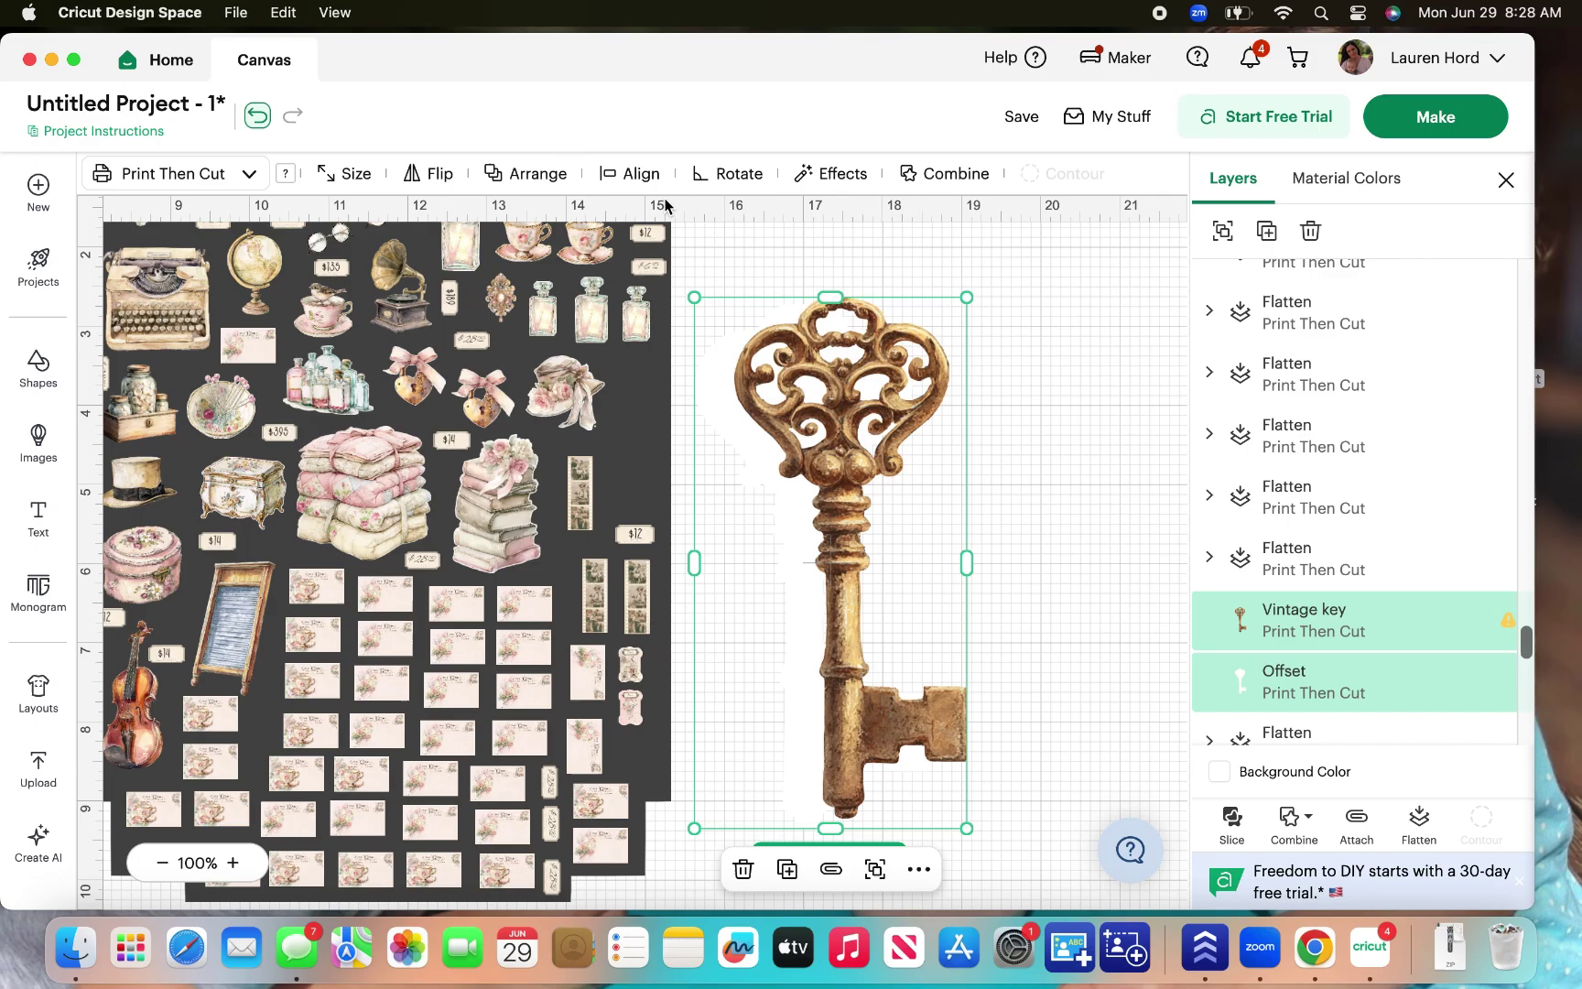
left_click(641, 174)
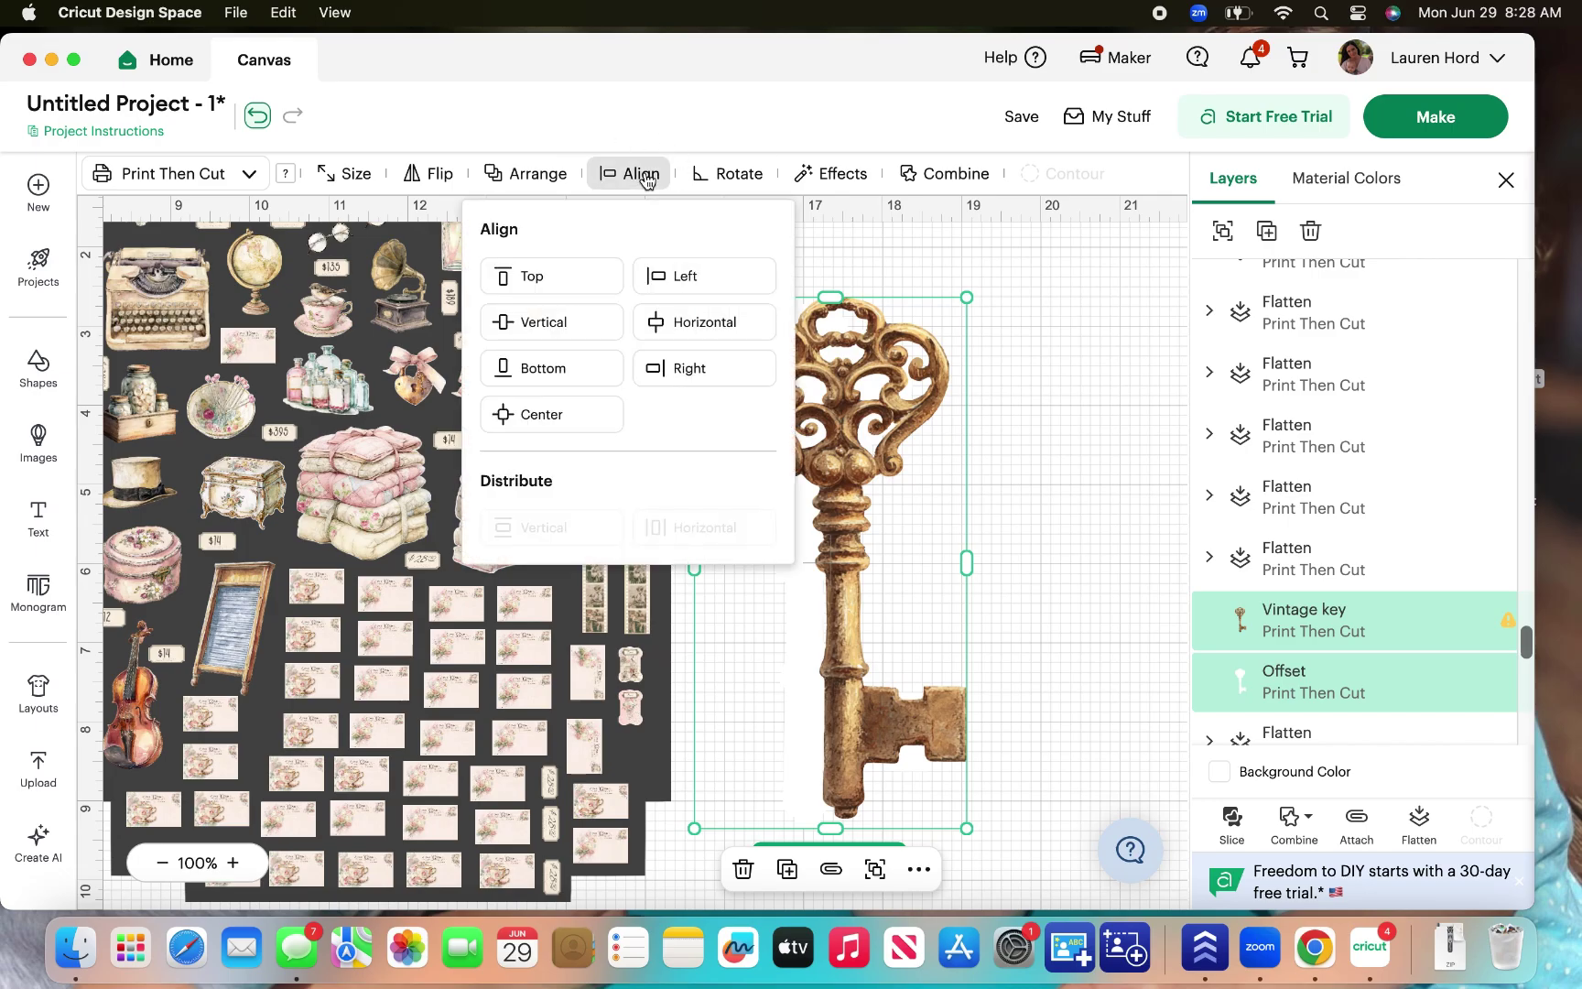
left_click(593, 419)
left_click(1158, 716)
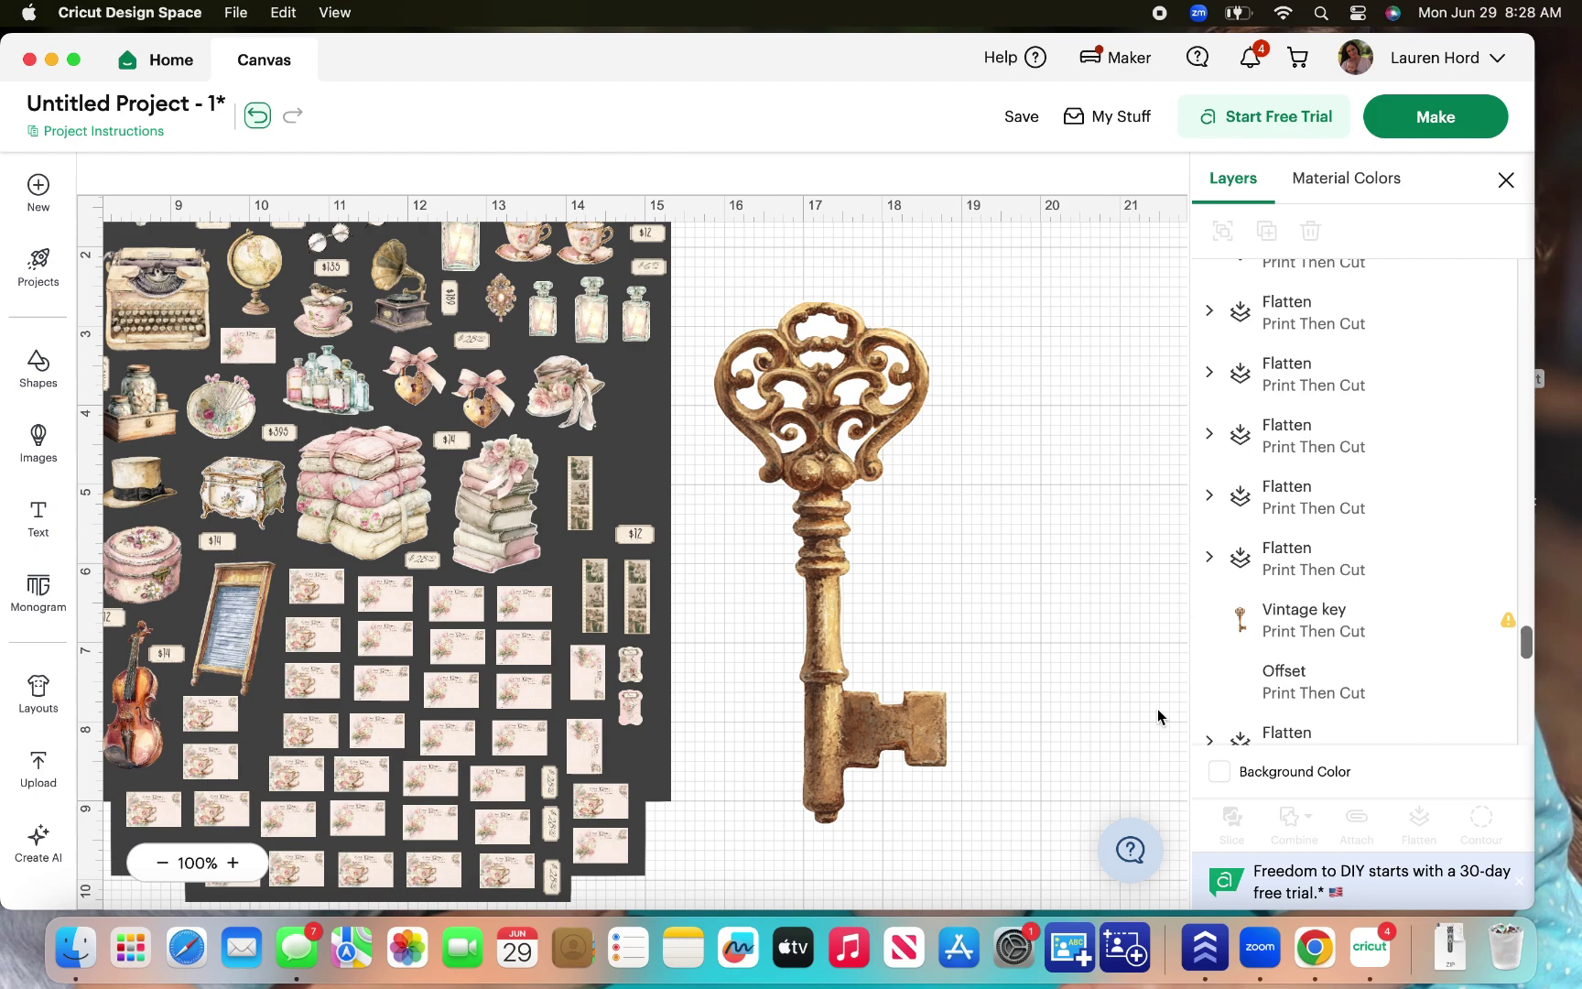
left_click(826, 592)
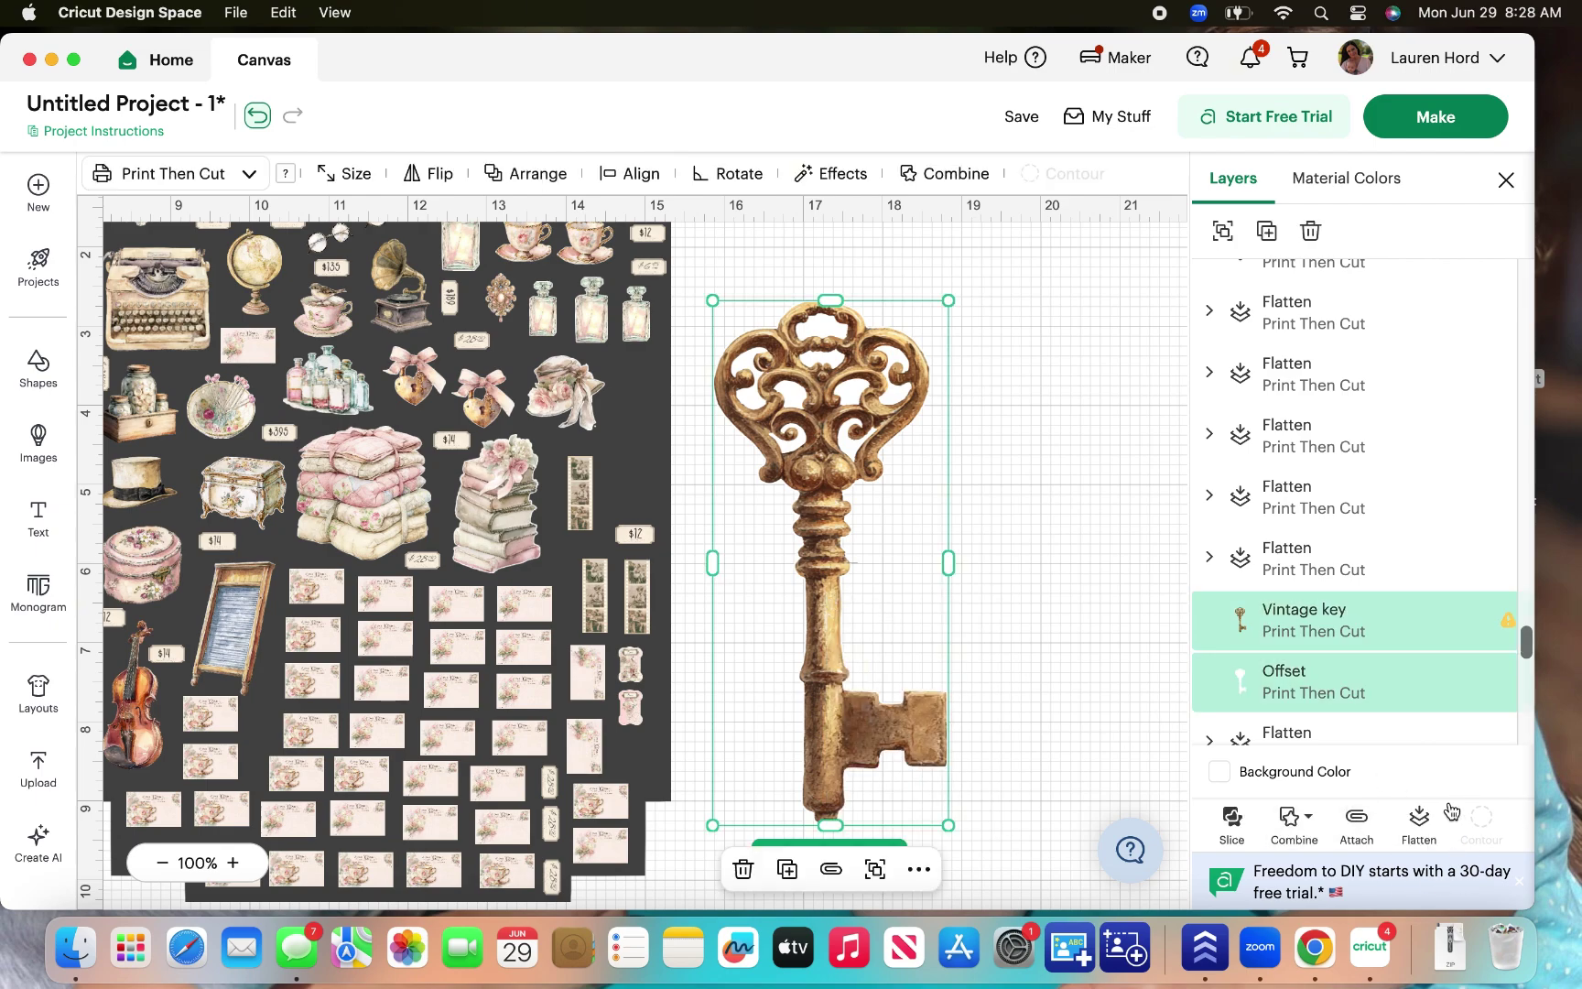
left_click(1422, 838)
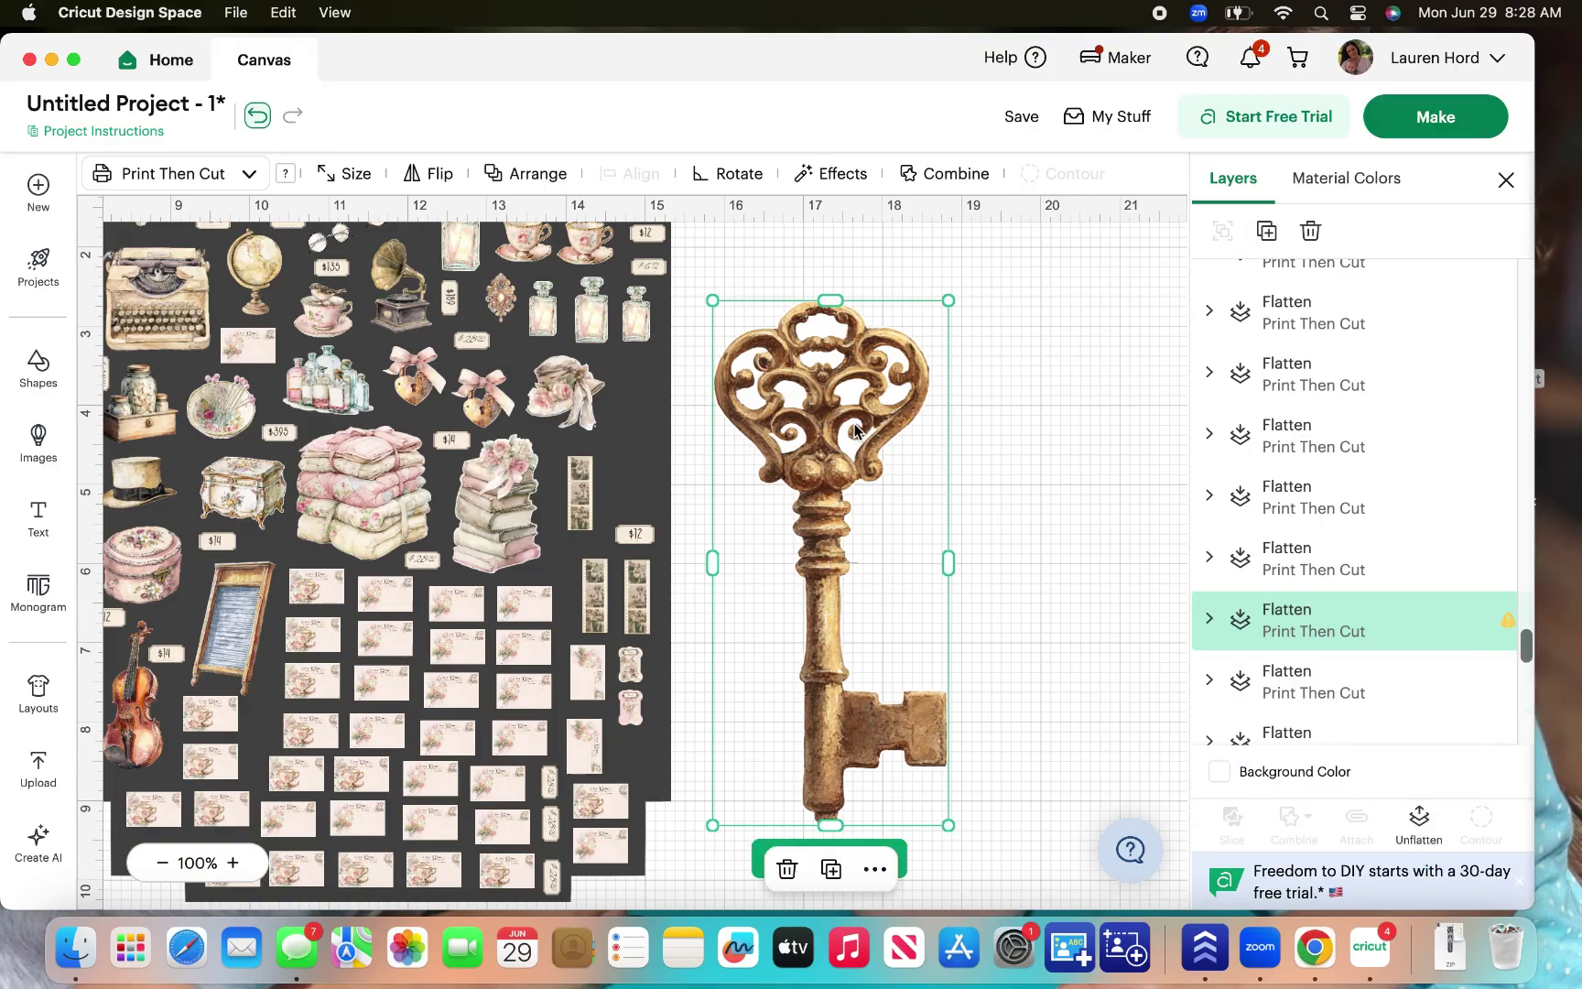
Shrink the flattened key to about 0.23 x 0.52 in and place it in the gap beside the hats on the element sheet.
left_click_drag(855, 426, 716, 504)
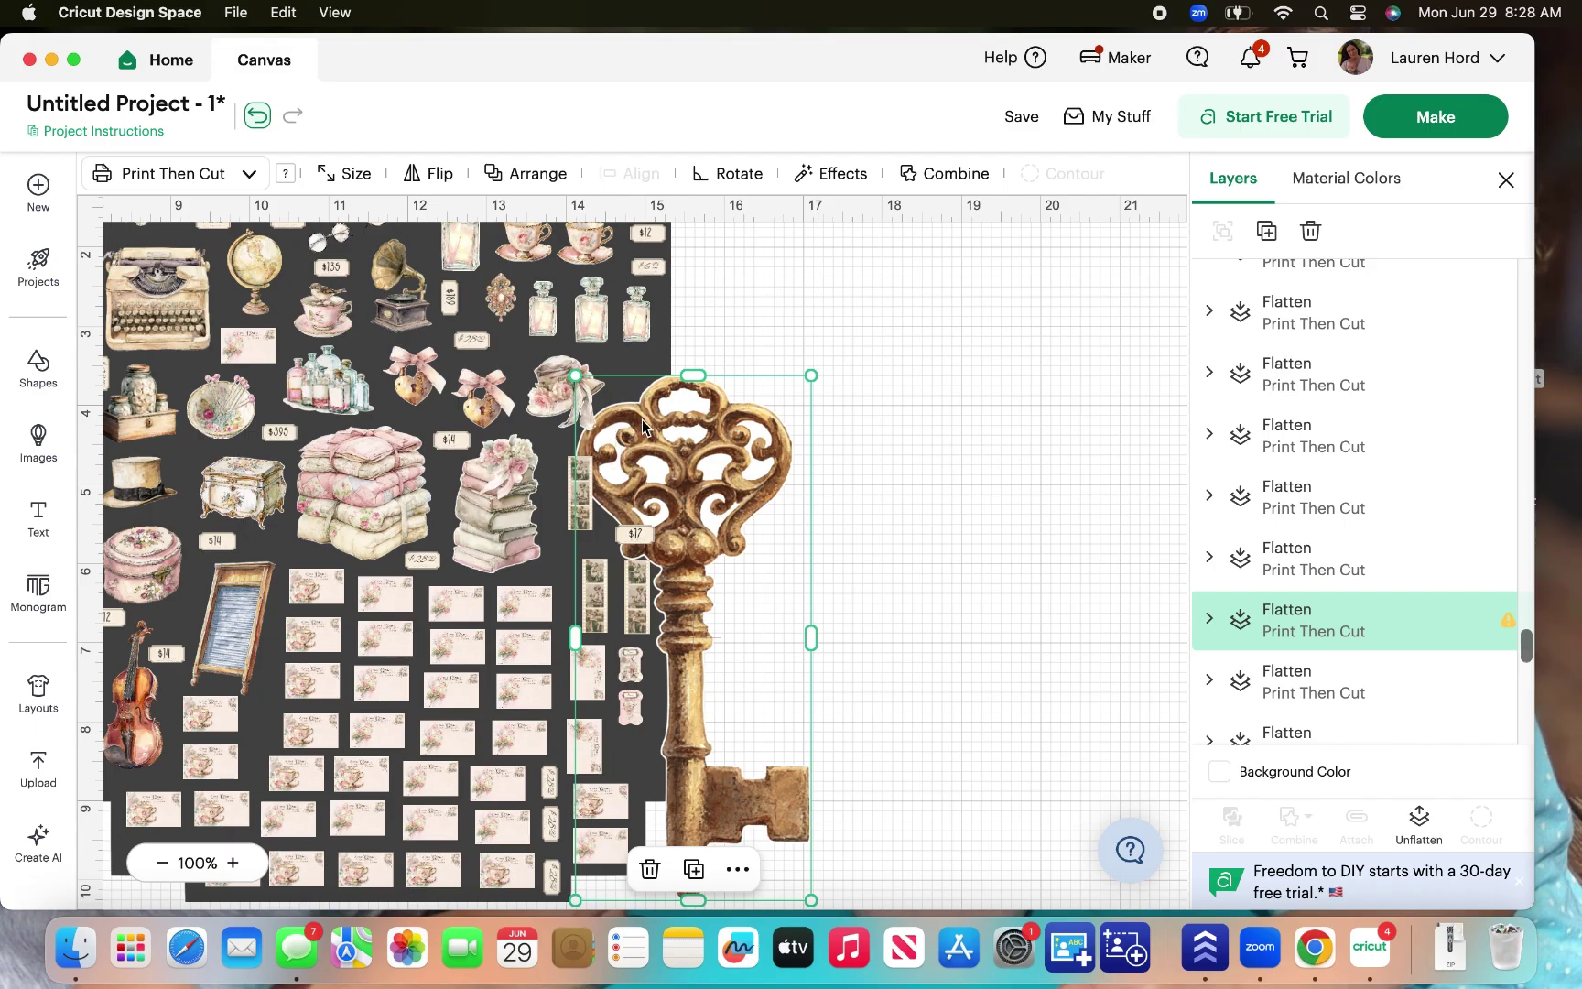
left_click_drag(811, 374, 576, 693)
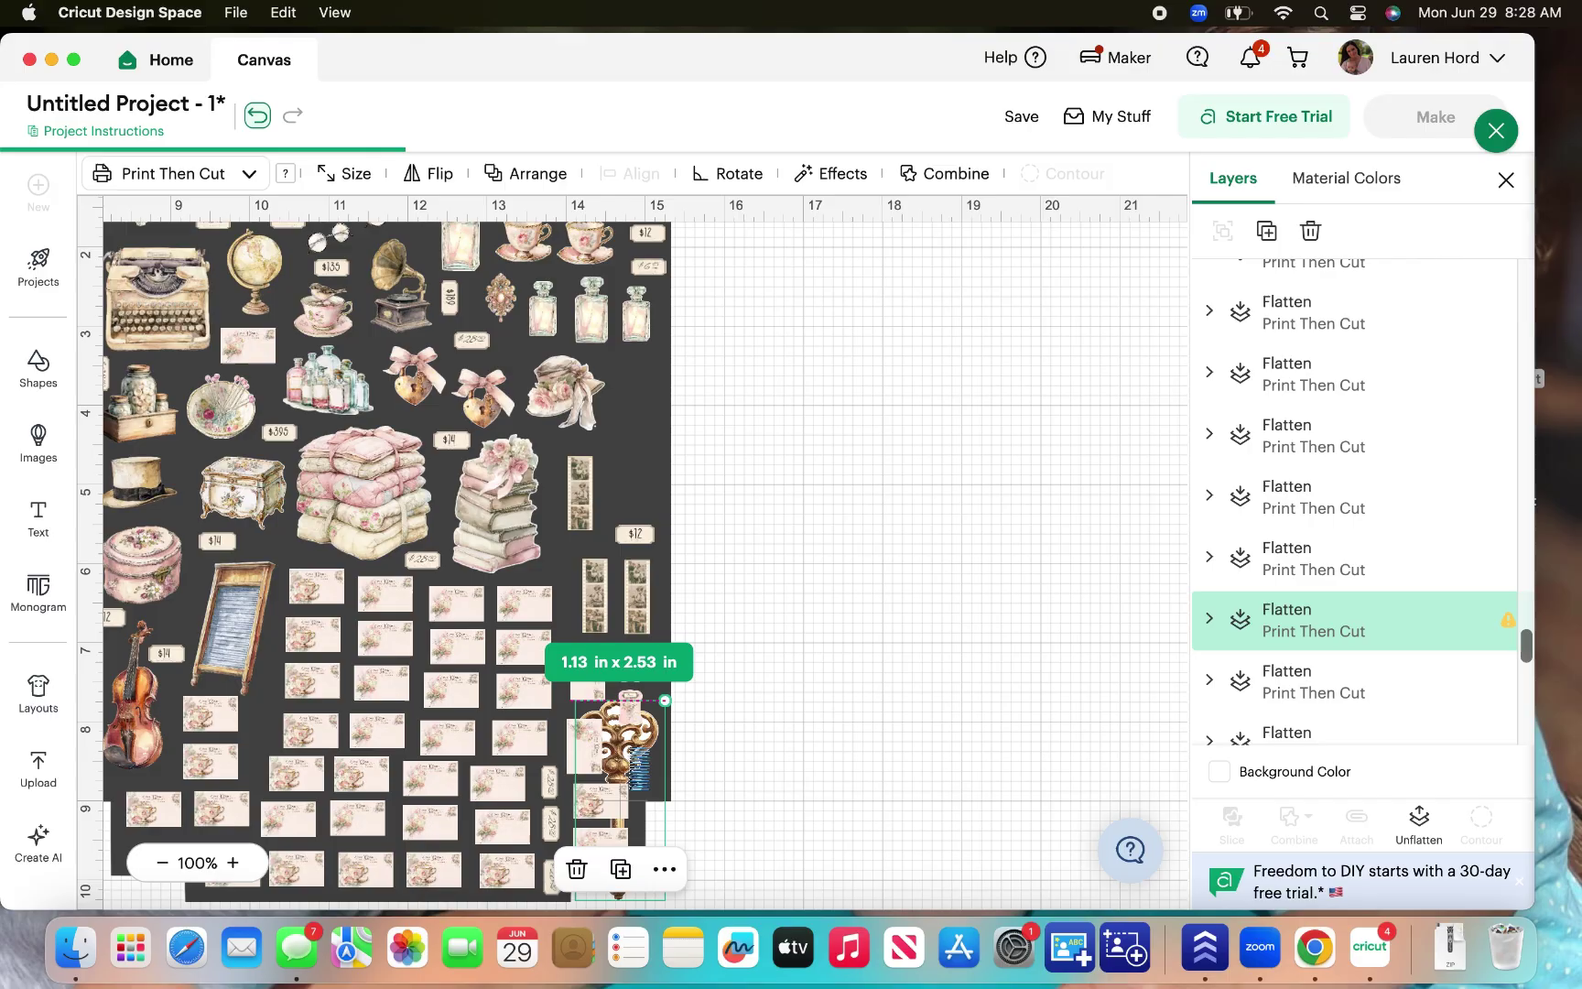
left_click_drag(630, 750, 646, 423)
left_click_drag(685, 544, 608, 382)
left_click_drag(600, 358, 629, 370)
Duplicate the small key and place the copy just beside the original on the element sheet.
right_click(629, 370)
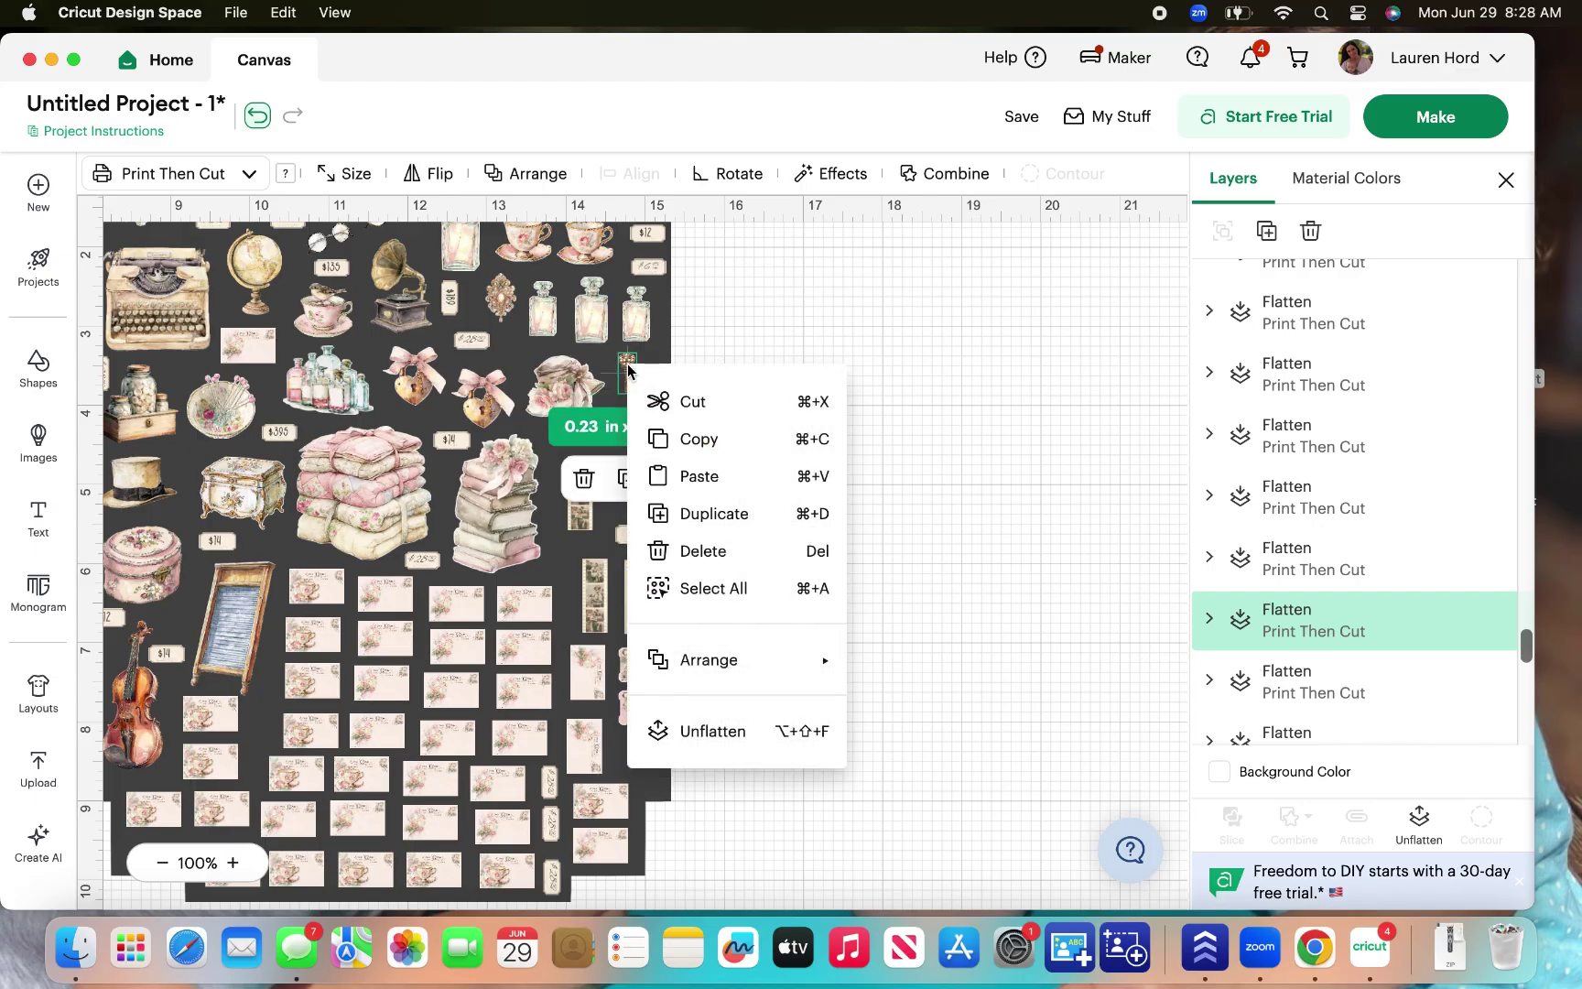
left_click(708, 514)
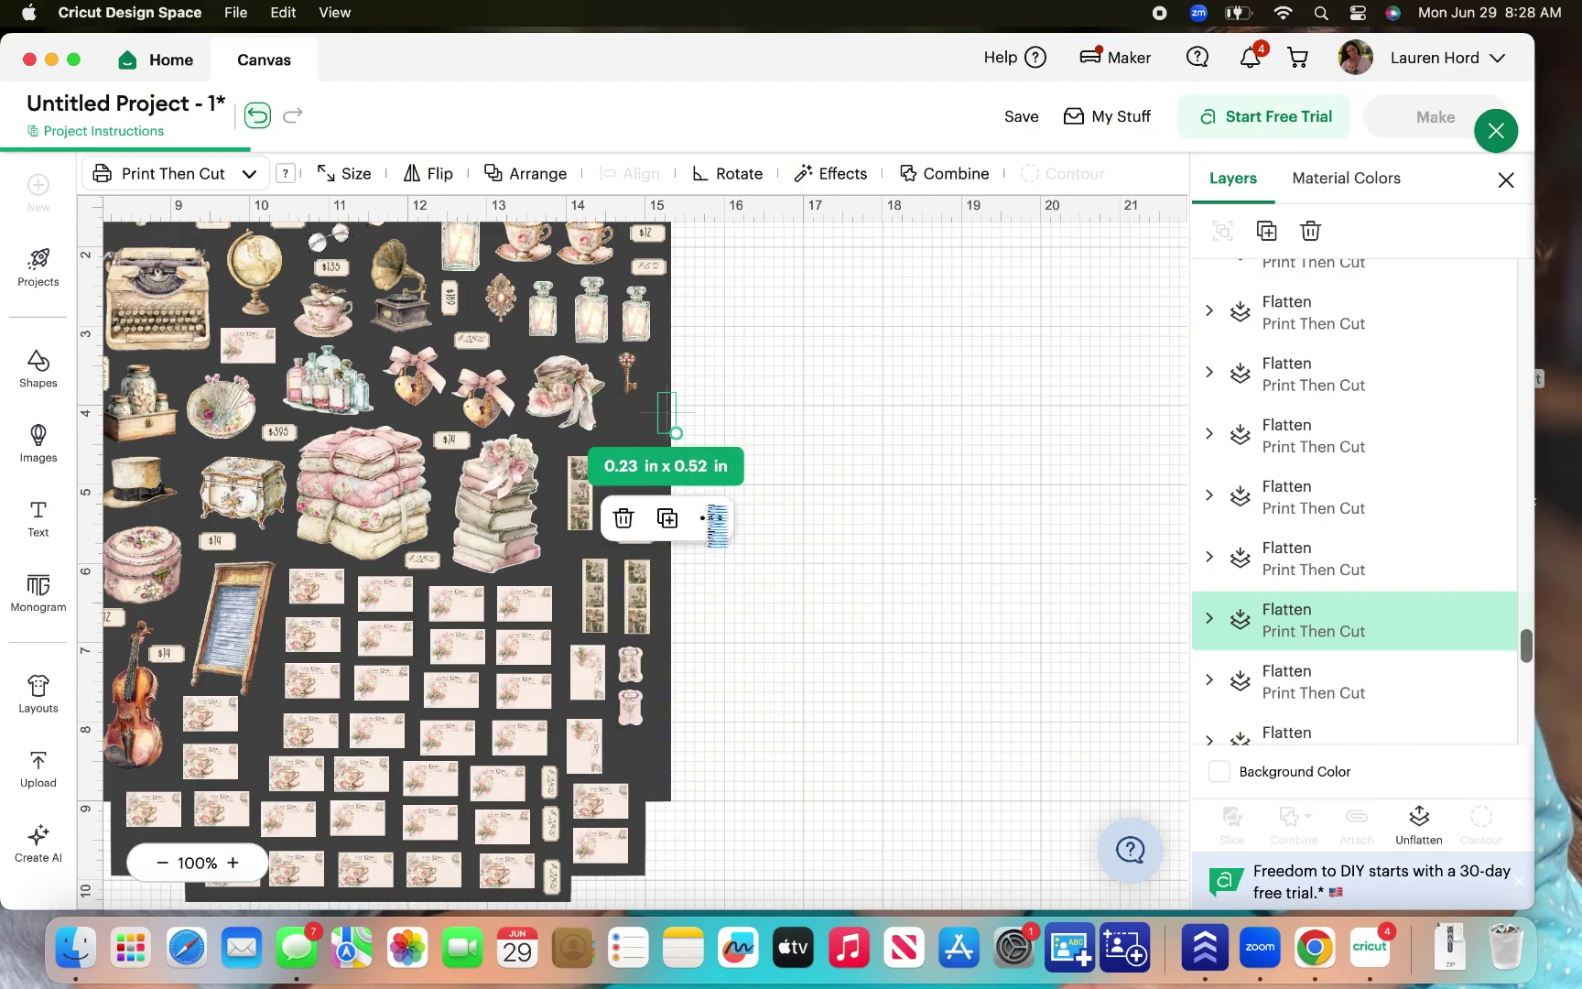
left_click_drag(668, 417, 664, 385)
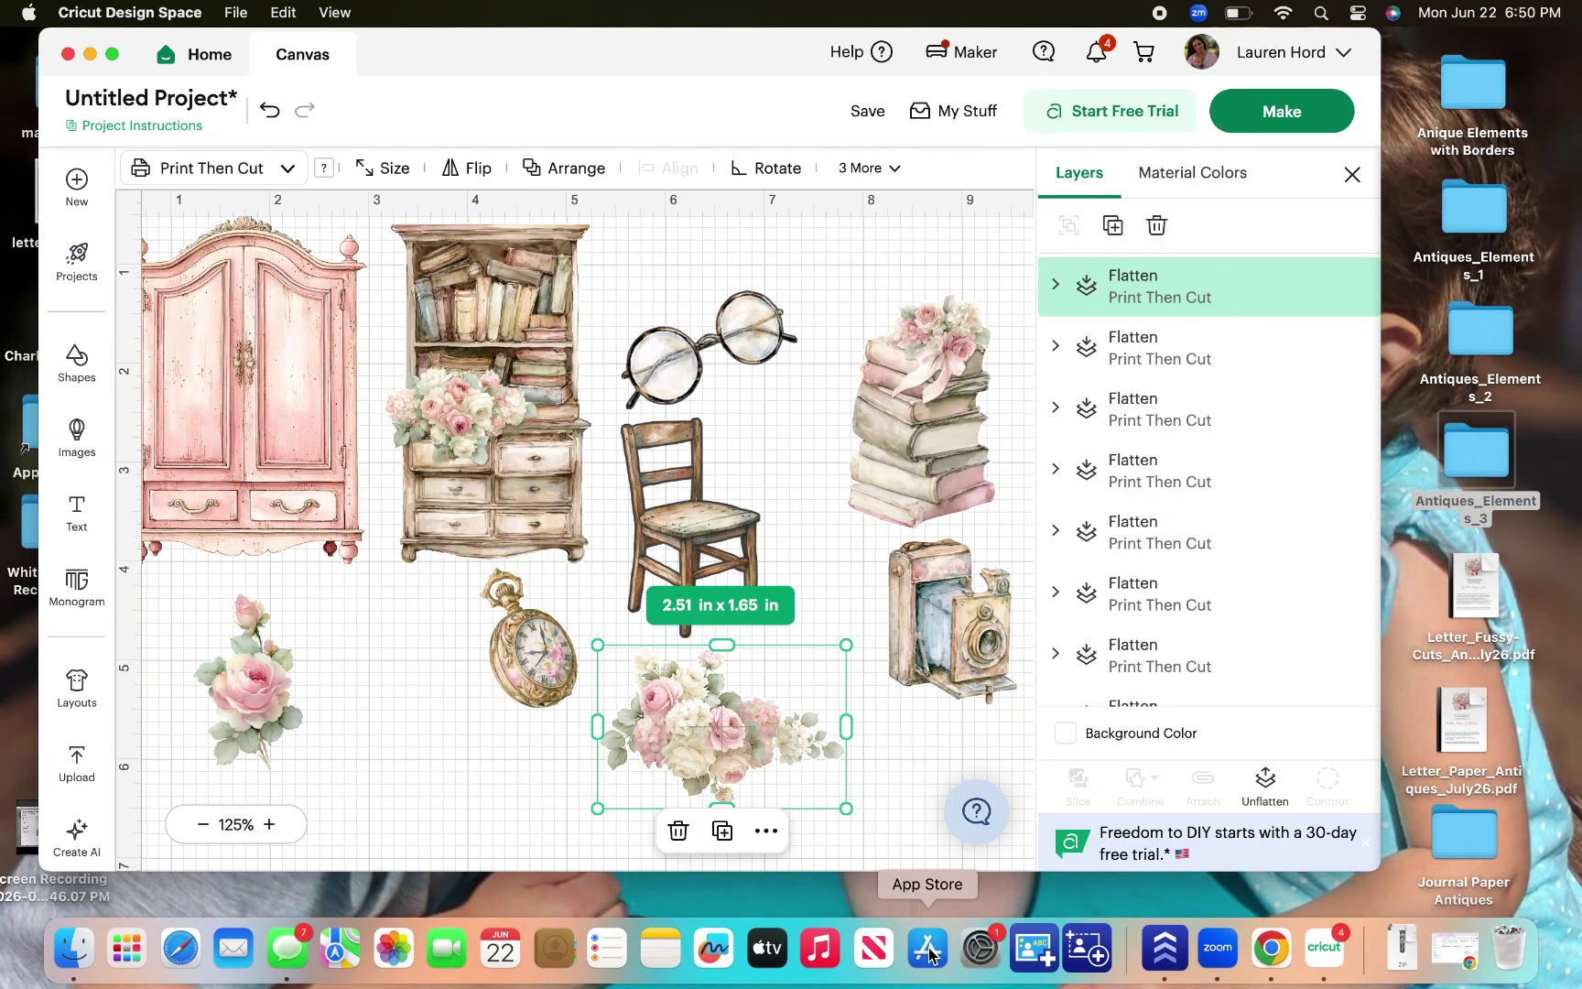
Preview the image Tag 11.png from the Antiques_Elements_2 desktop folder, and close the preview.
double_click(1480, 335)
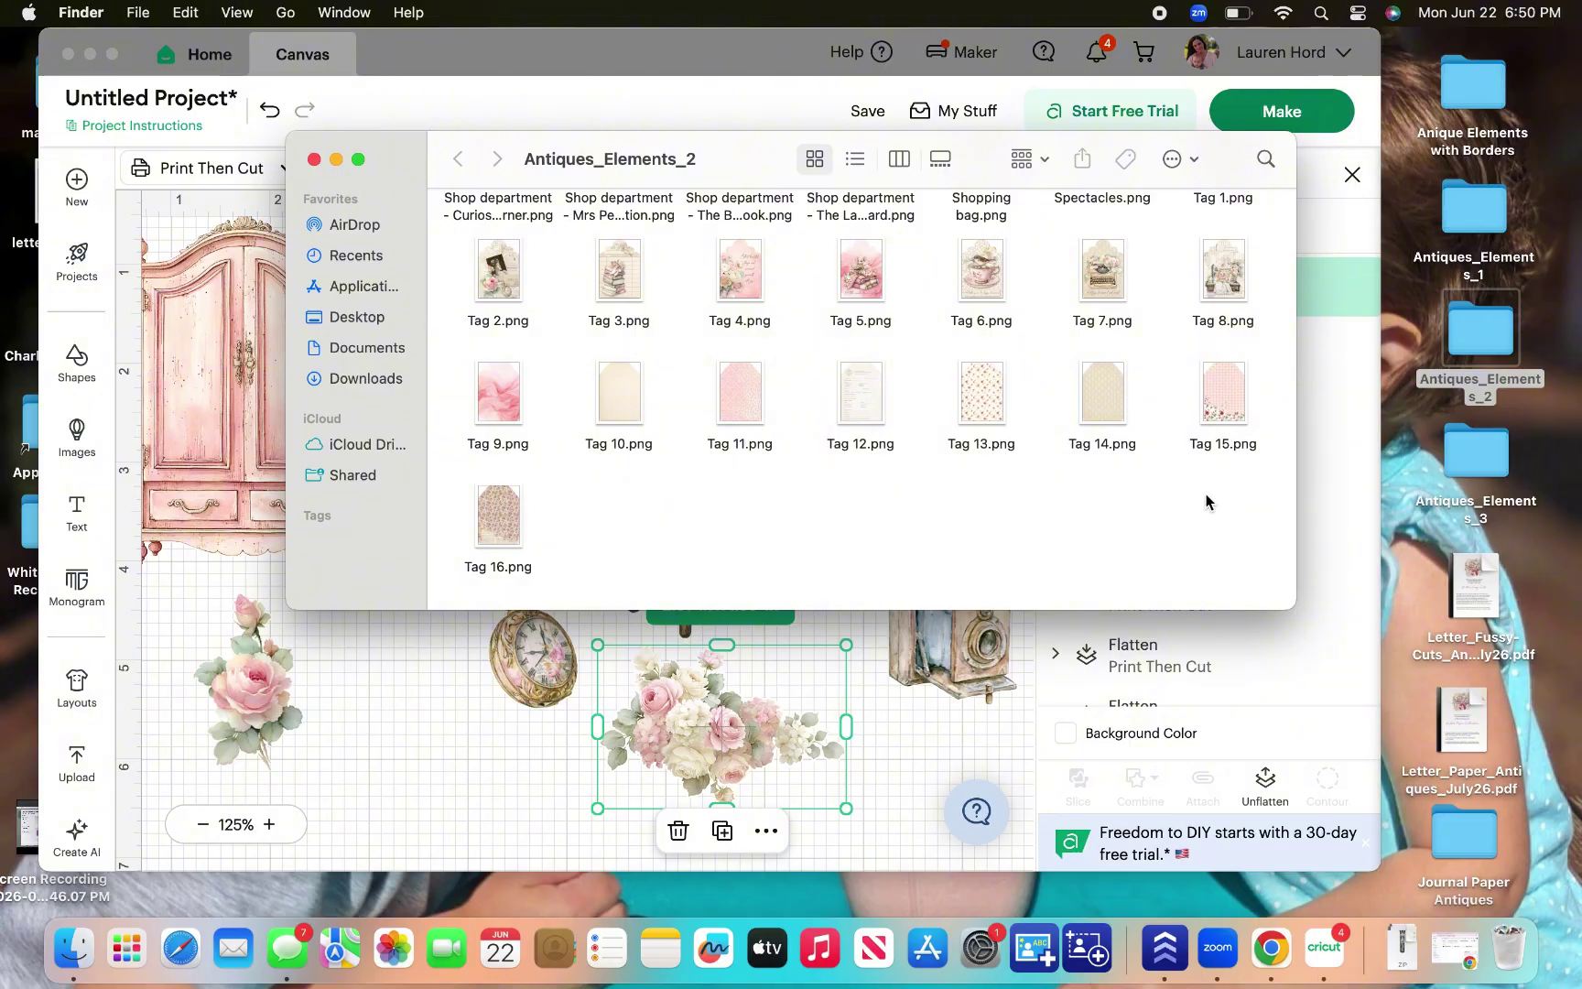
scroll(1206, 502, "up", 2)
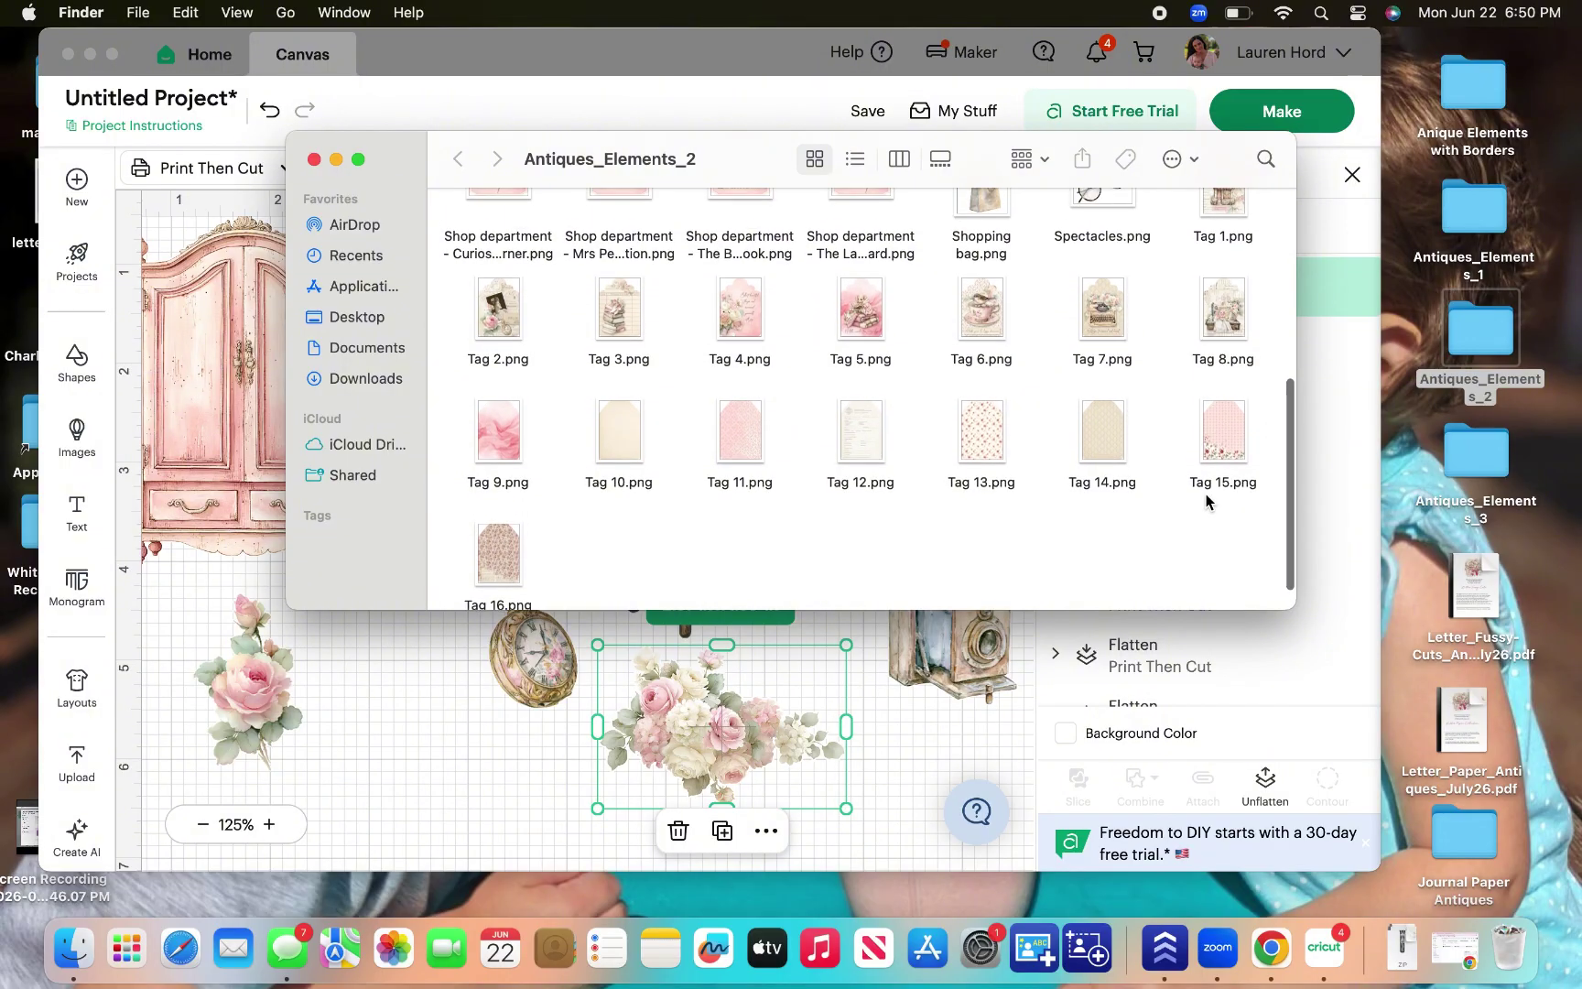
double_click(738, 446)
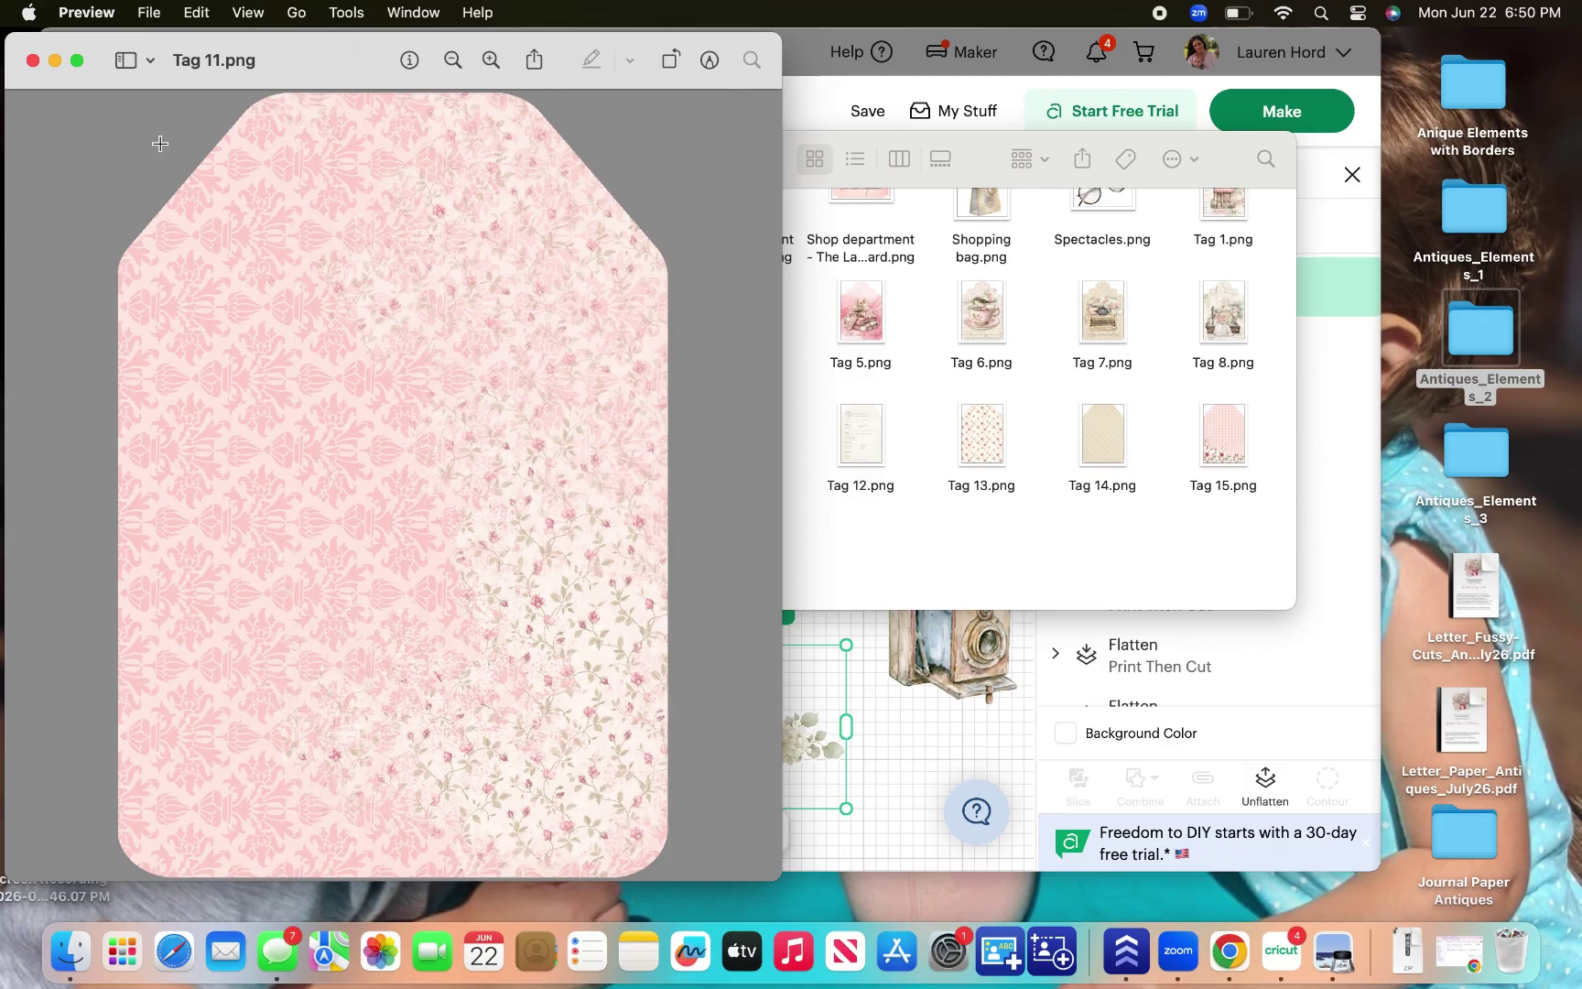
left_click(33, 60)
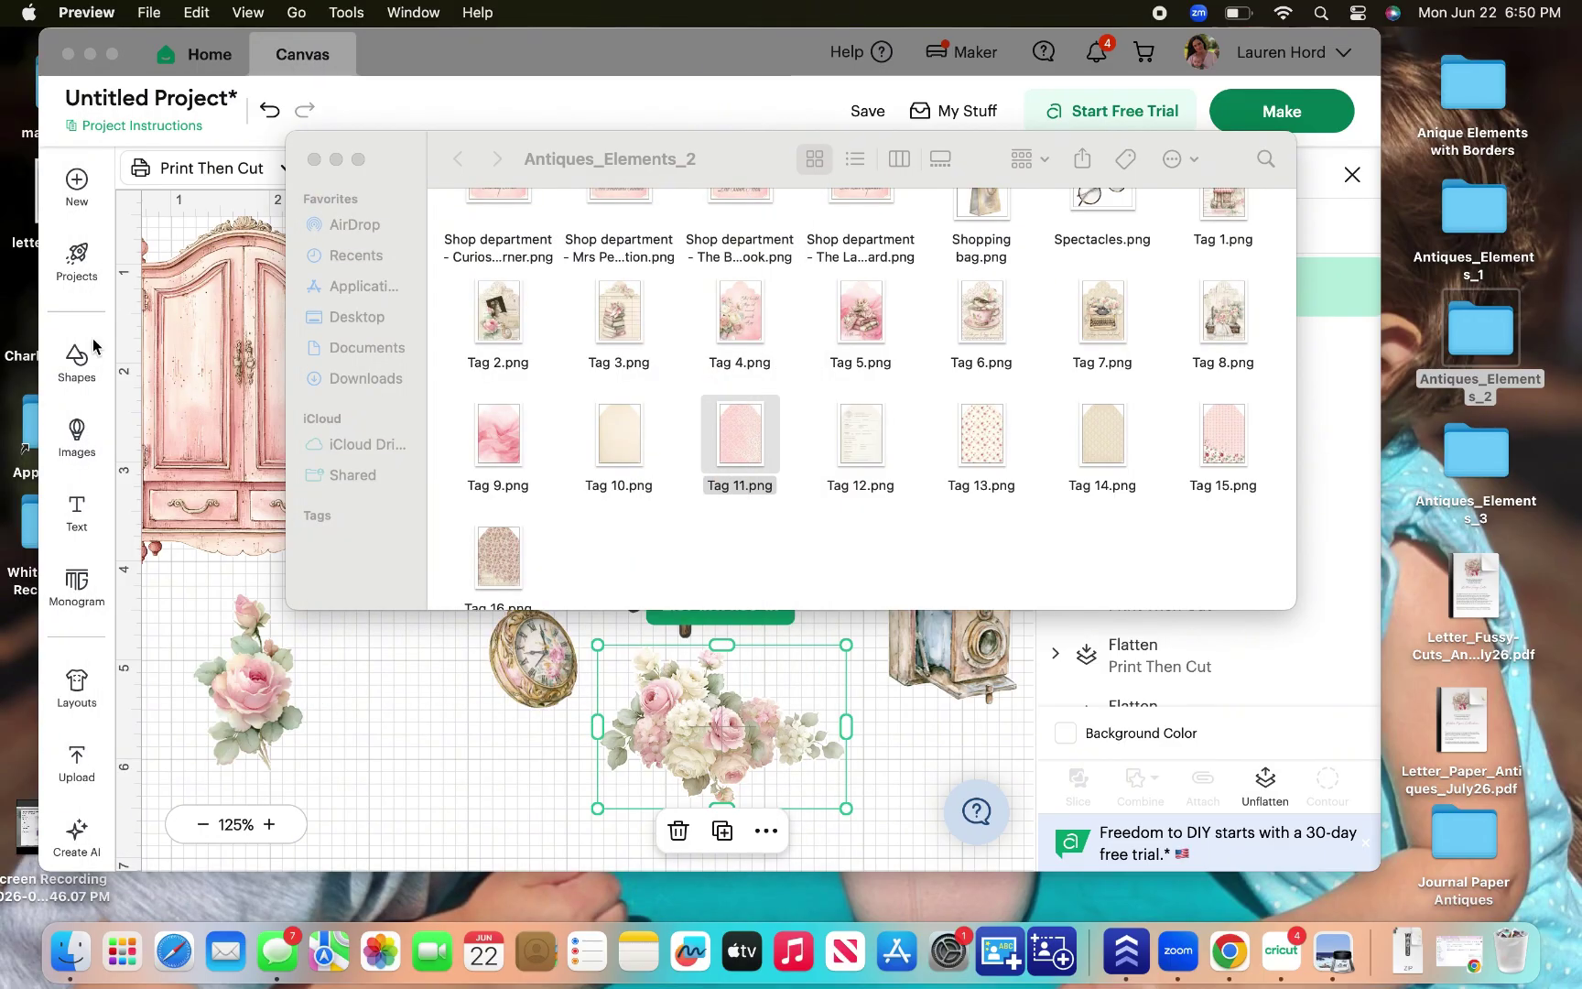
Start a new image upload with Tag 11.png from the Antiques_Elements_2 folder, and close the folder window.
left_click(78, 755)
left_click(76, 773)
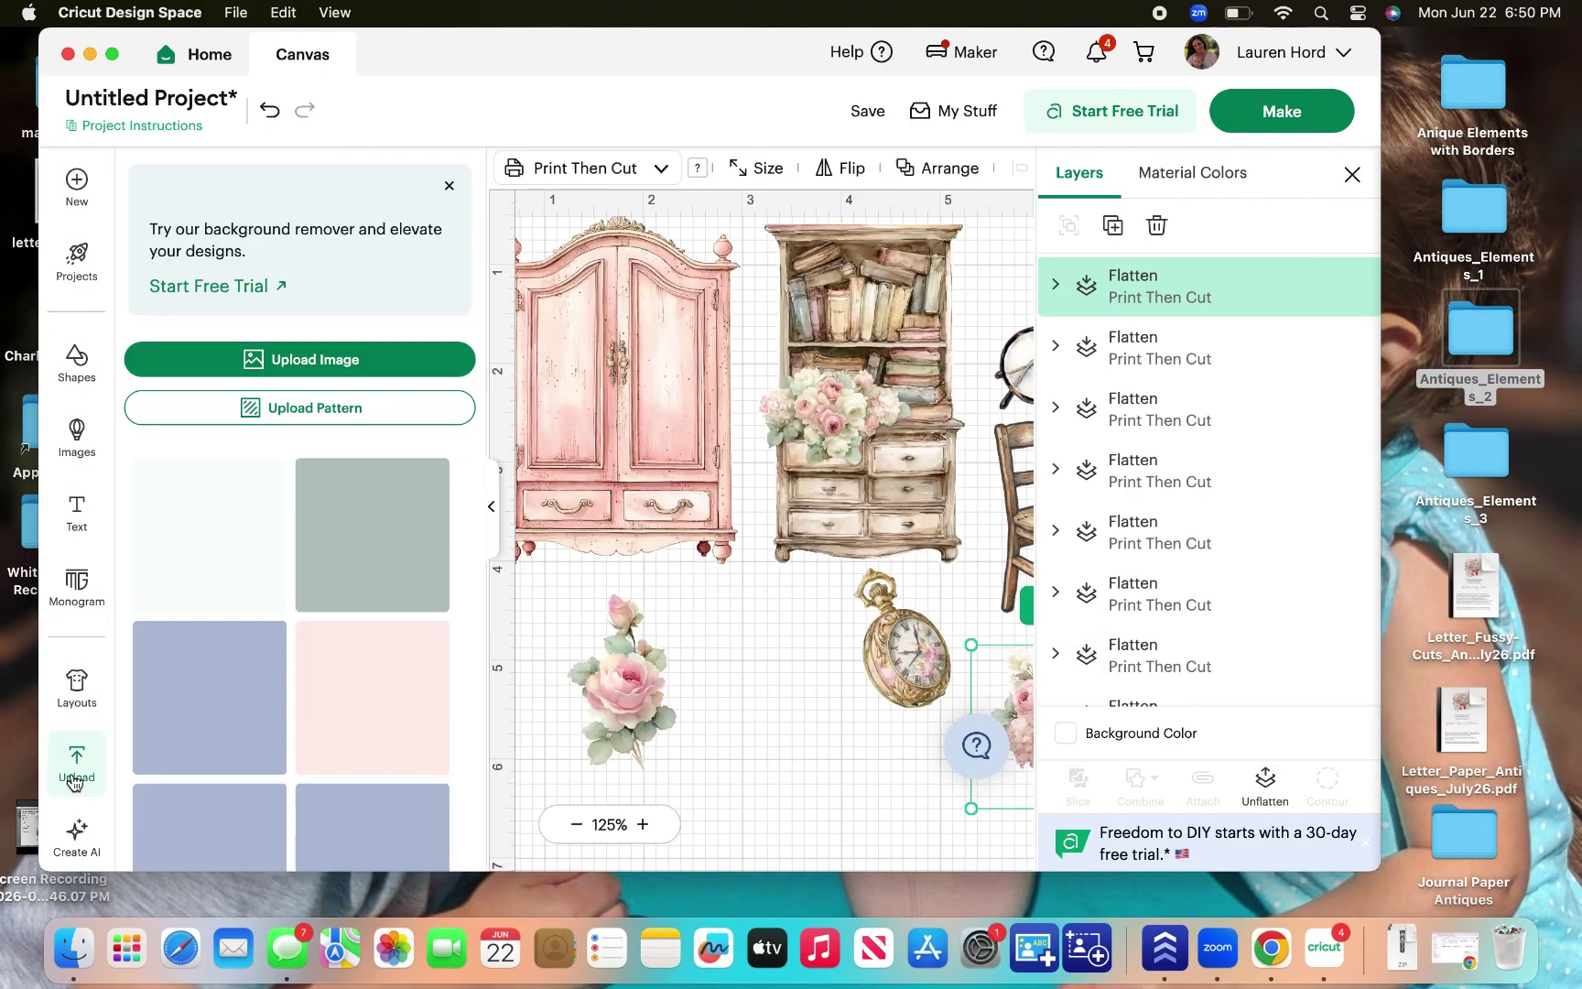
left_click(407, 365)
left_click(1478, 331)
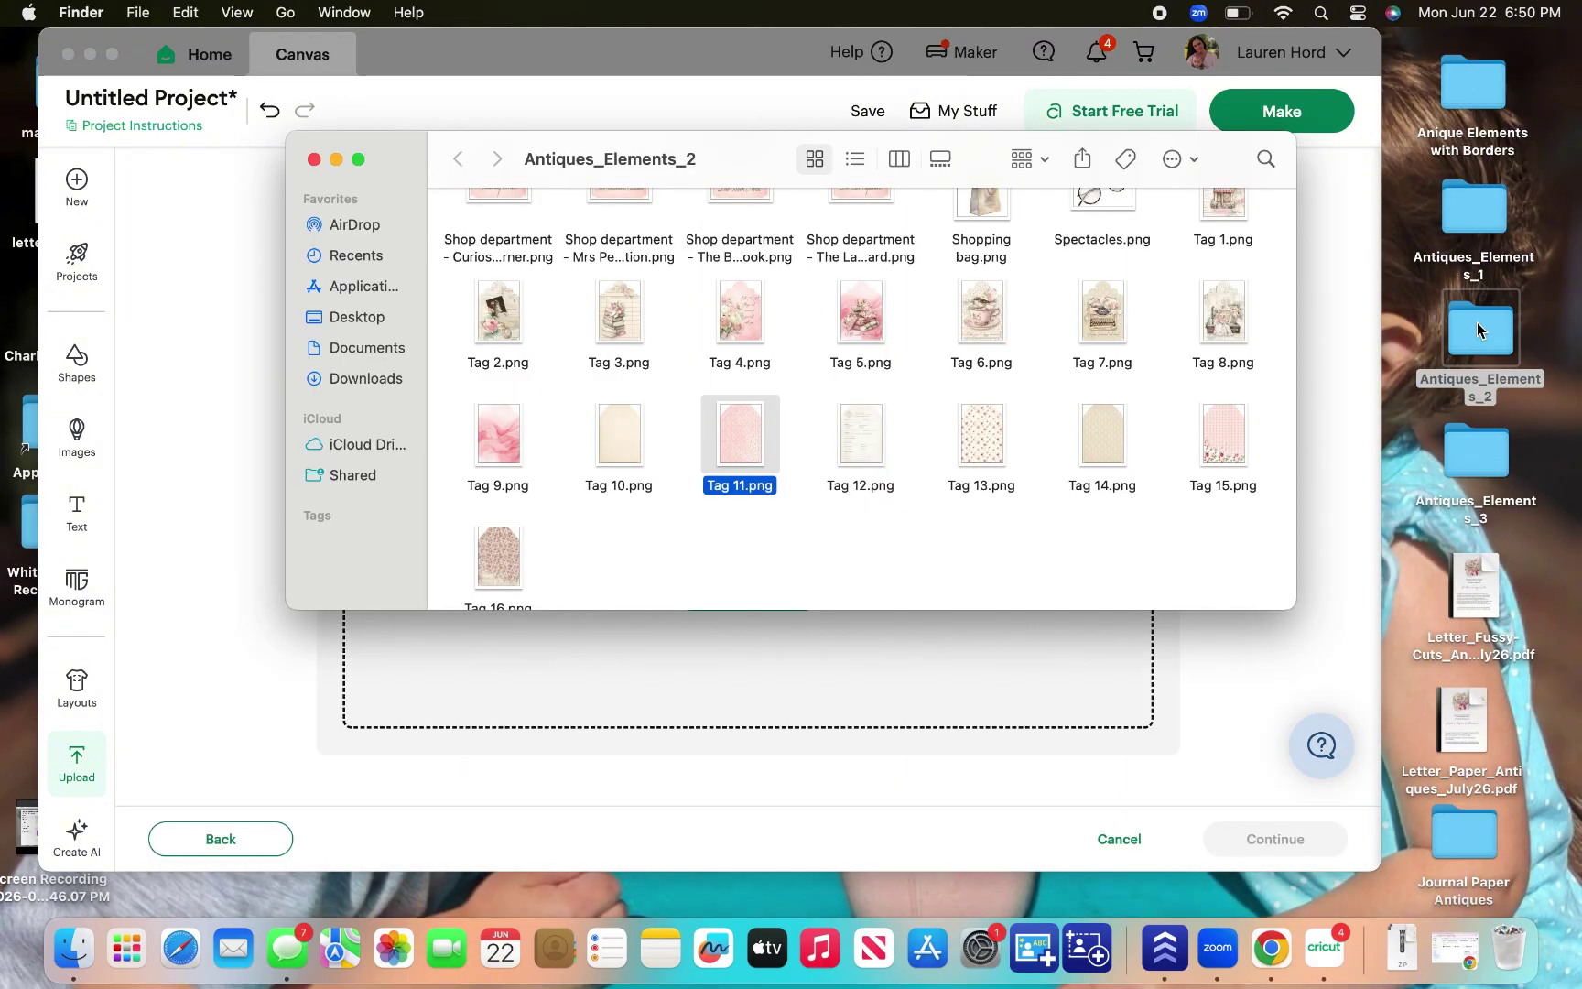
left_click_drag(745, 437, 762, 666)
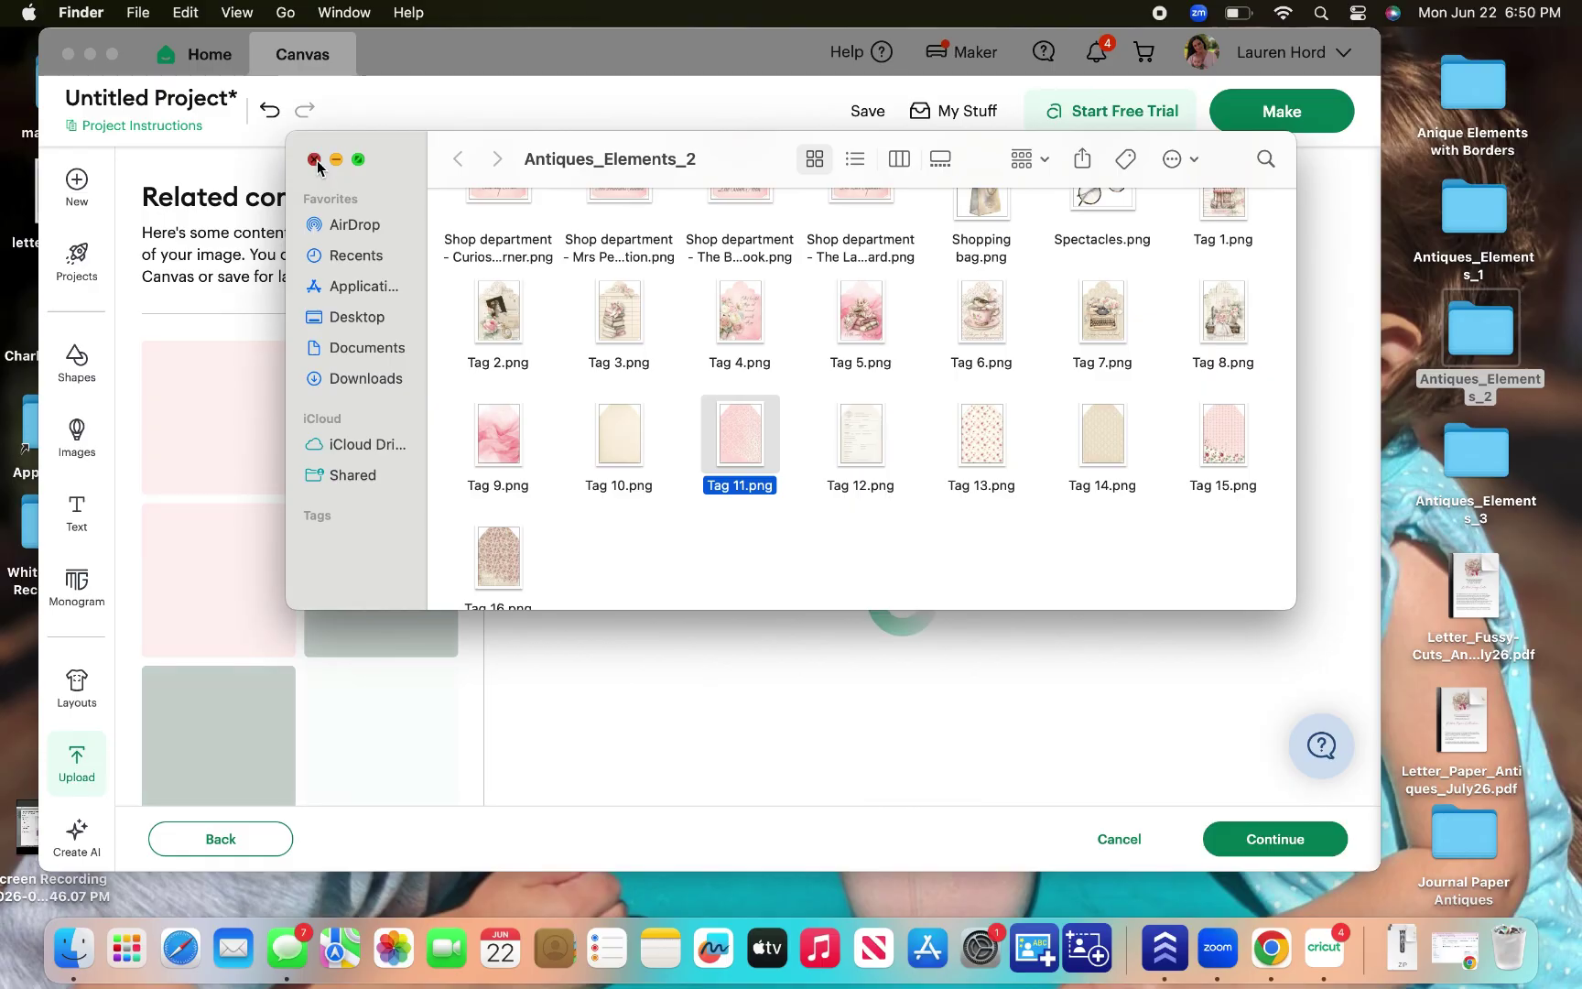
left_click(314, 159)
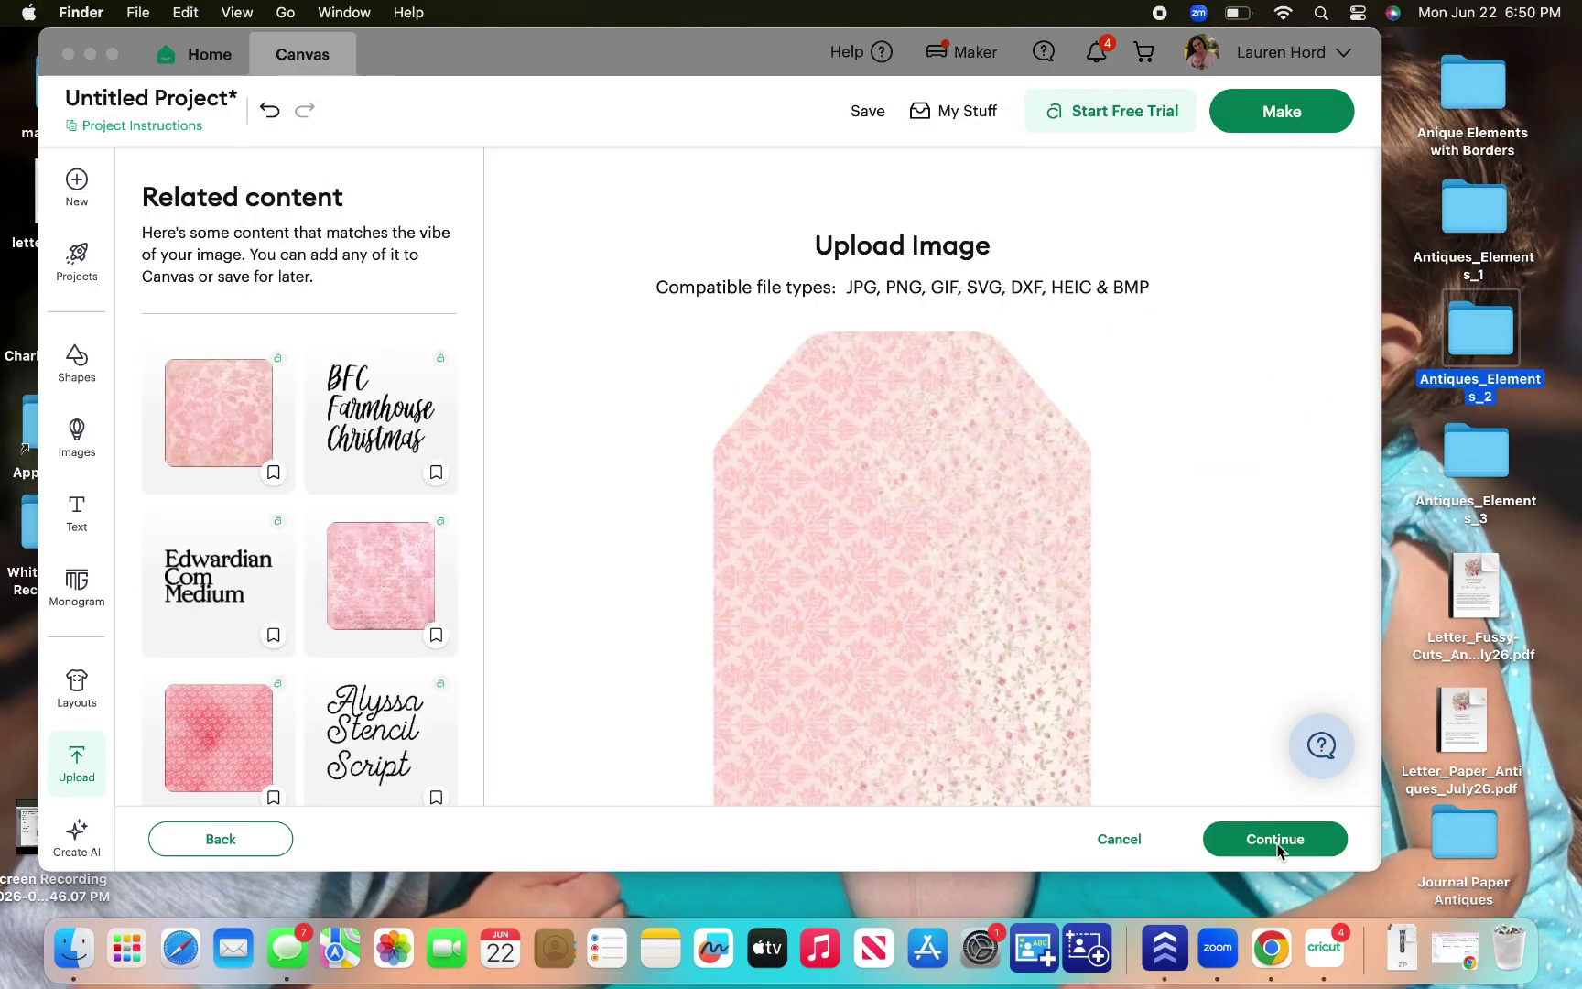
Keep Tag 11's background as is, convert it to a Flat Graphic, and upload it to the canvas.
left_click(1282, 844)
left_click(1298, 849)
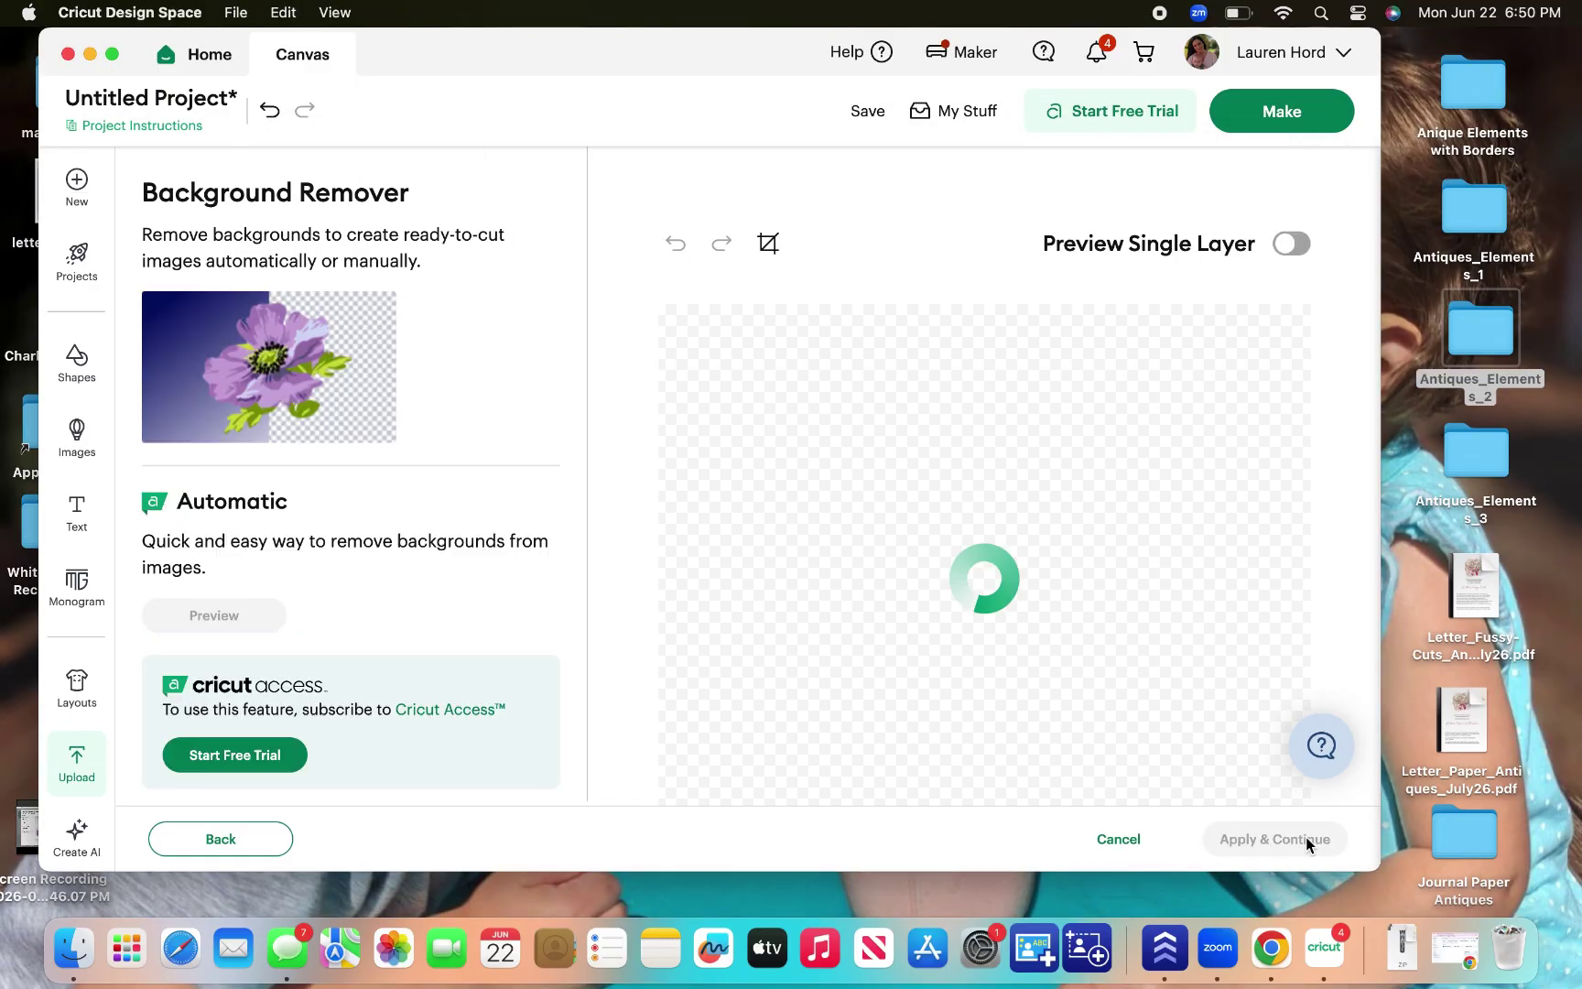
left_click(1308, 844)
left_click(1217, 580)
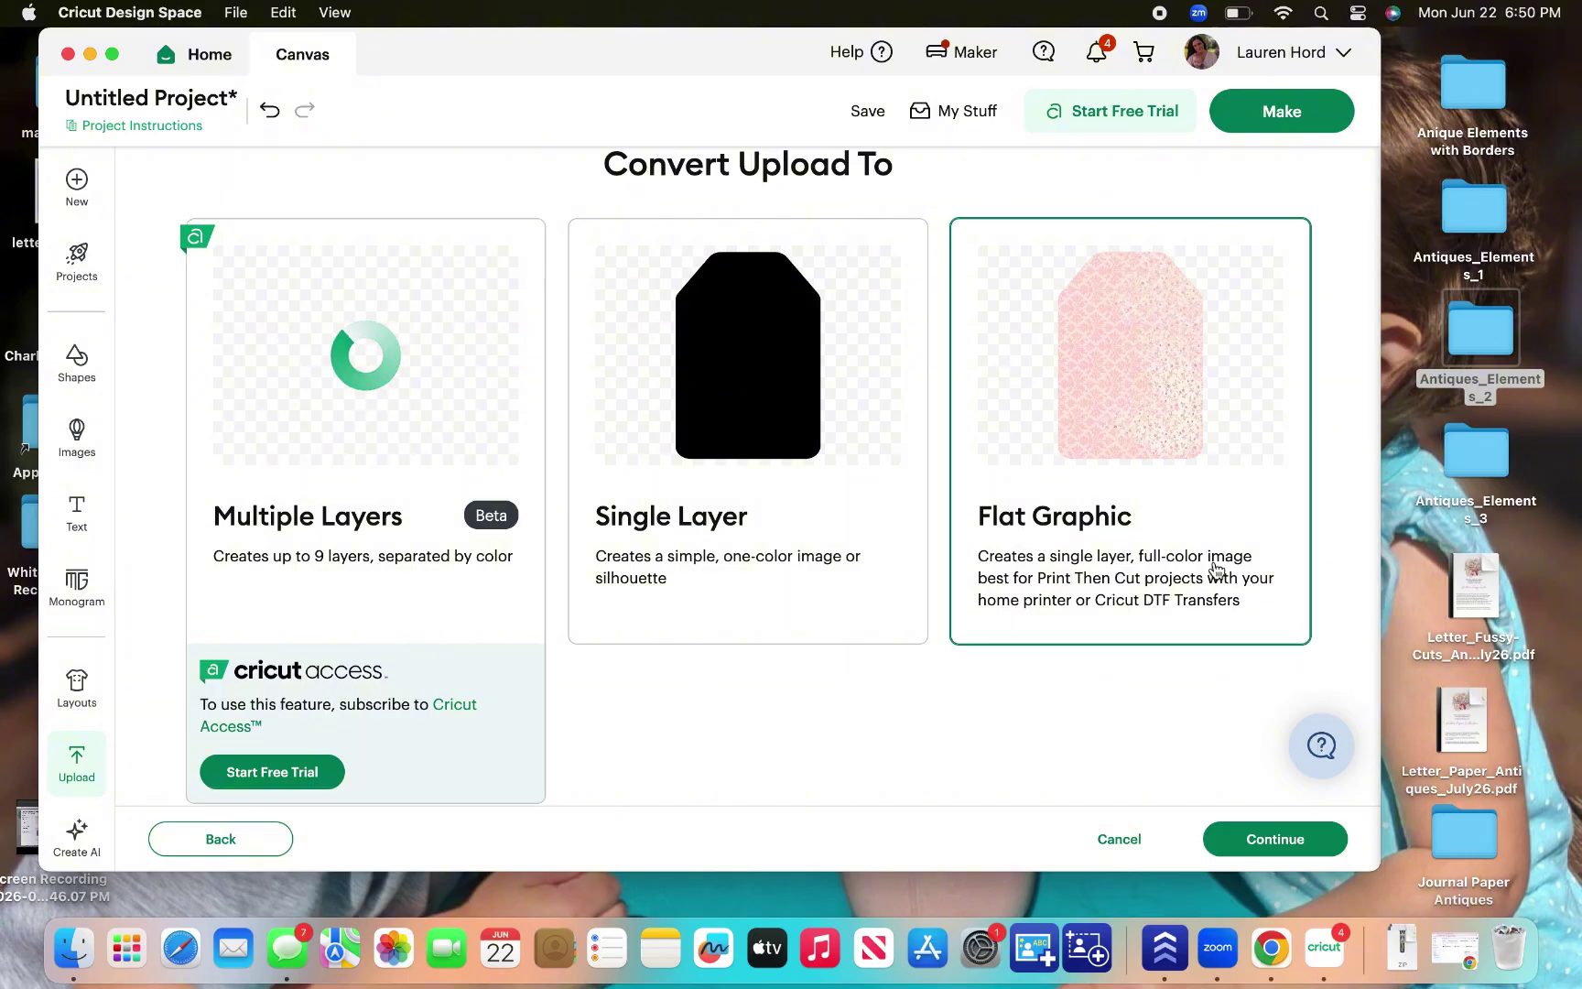
left_click(1275, 840)
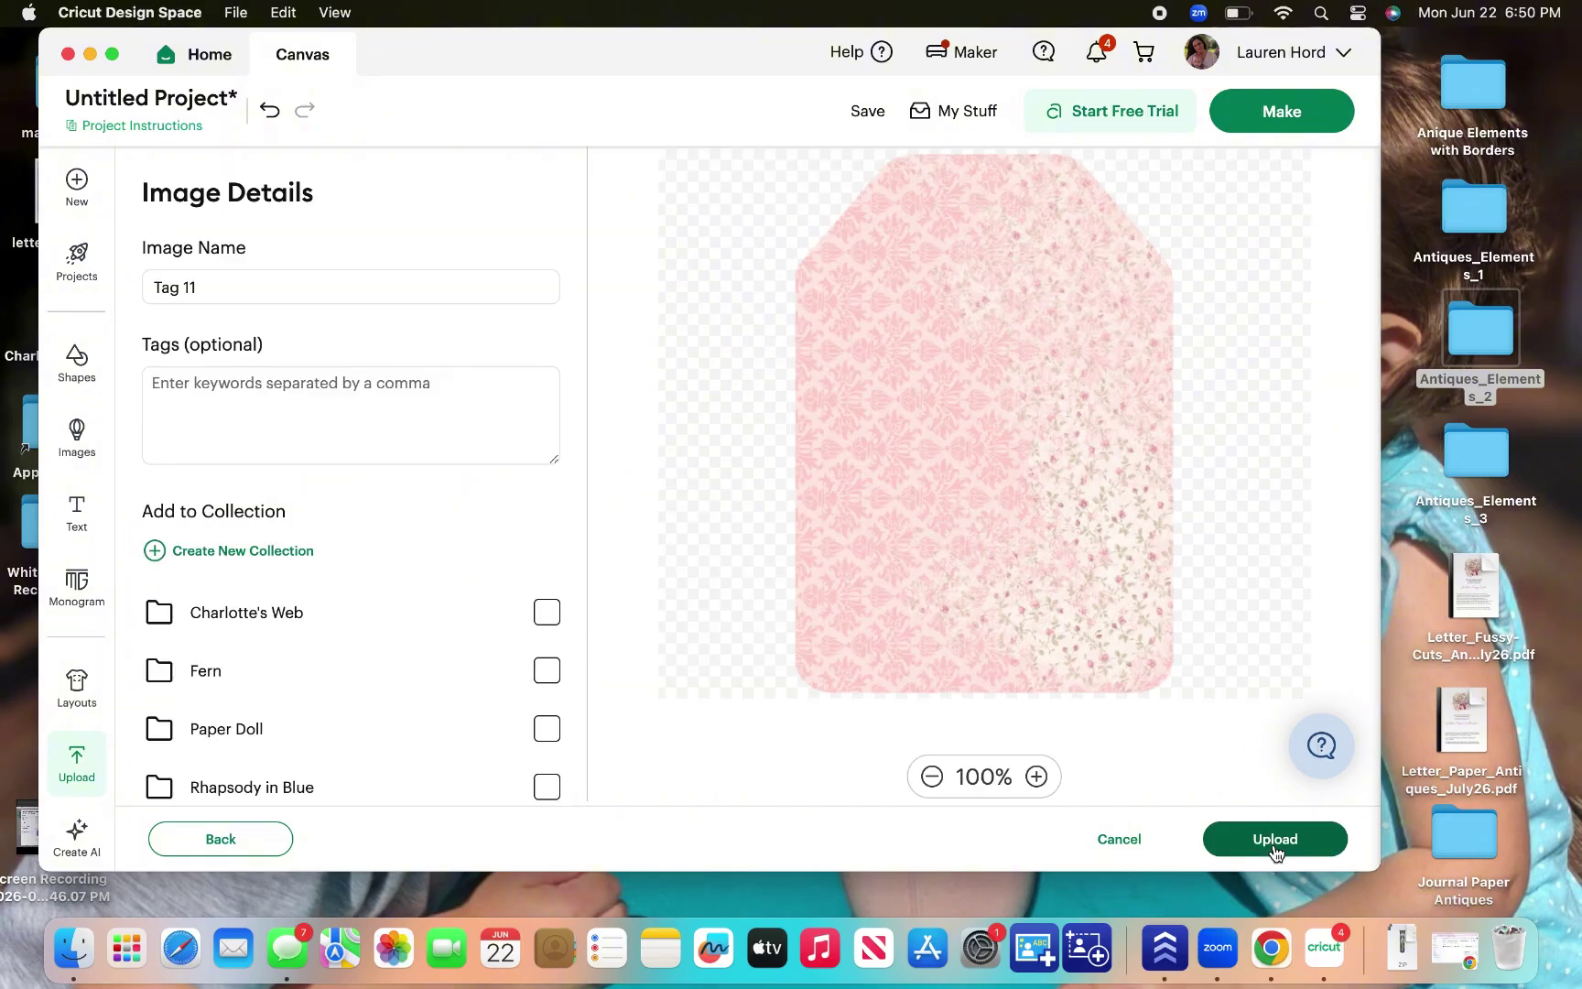
left_click(1274, 839)
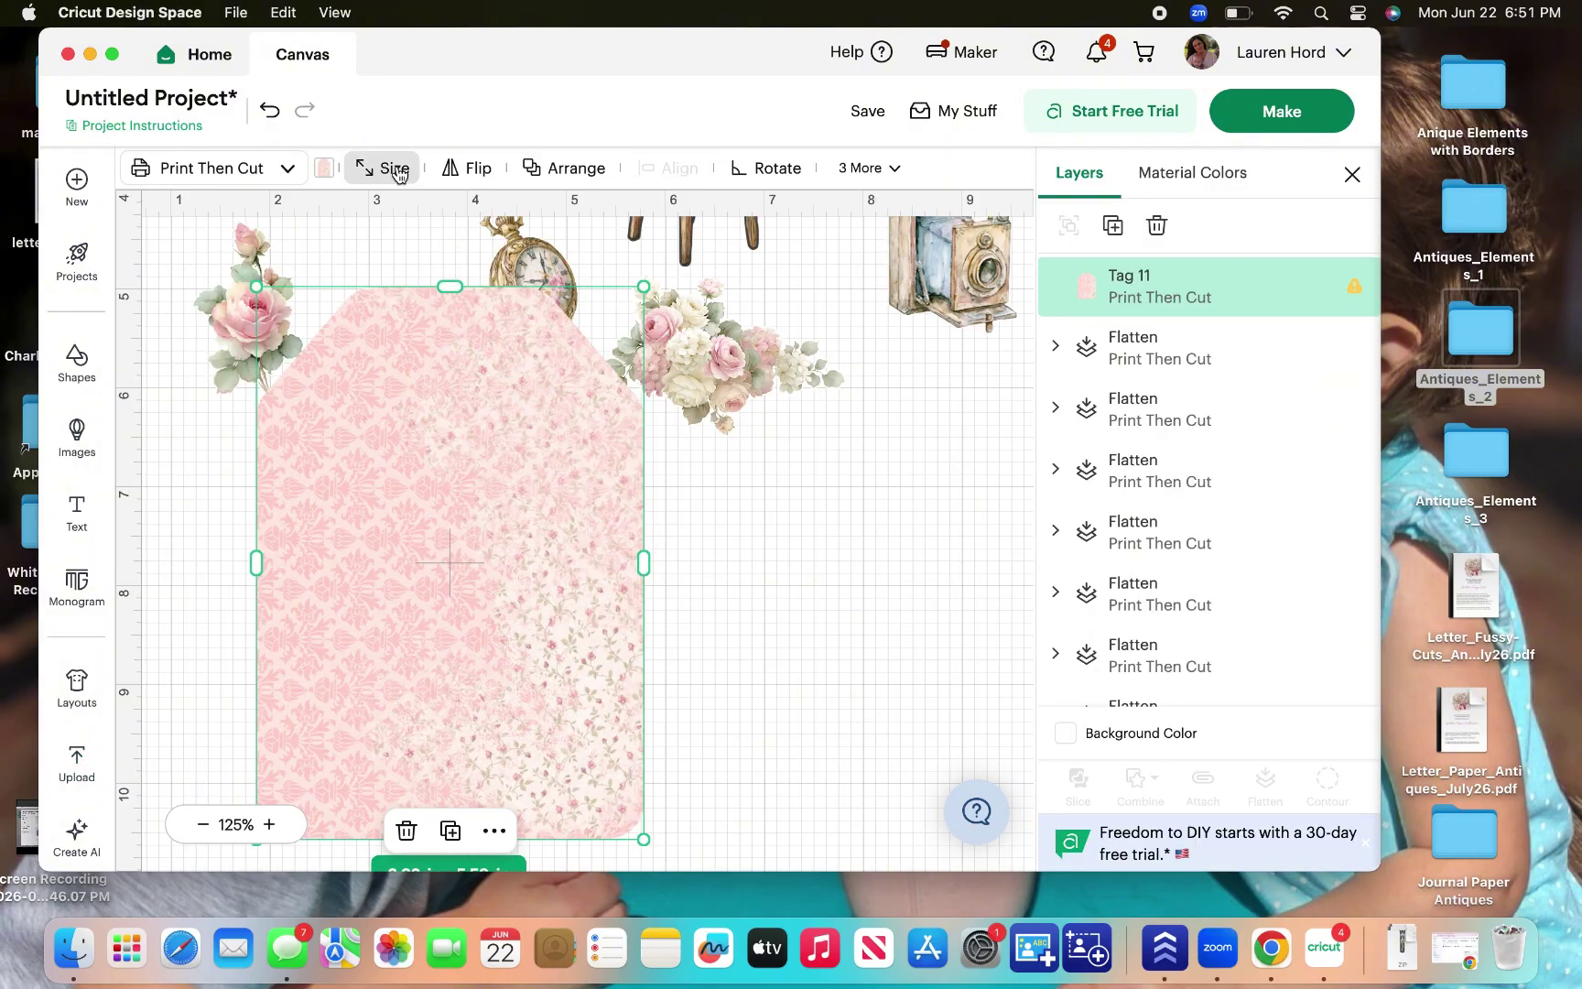
Resize the pink floral tag proportionally to a height of 4 in.
left_click(394, 170)
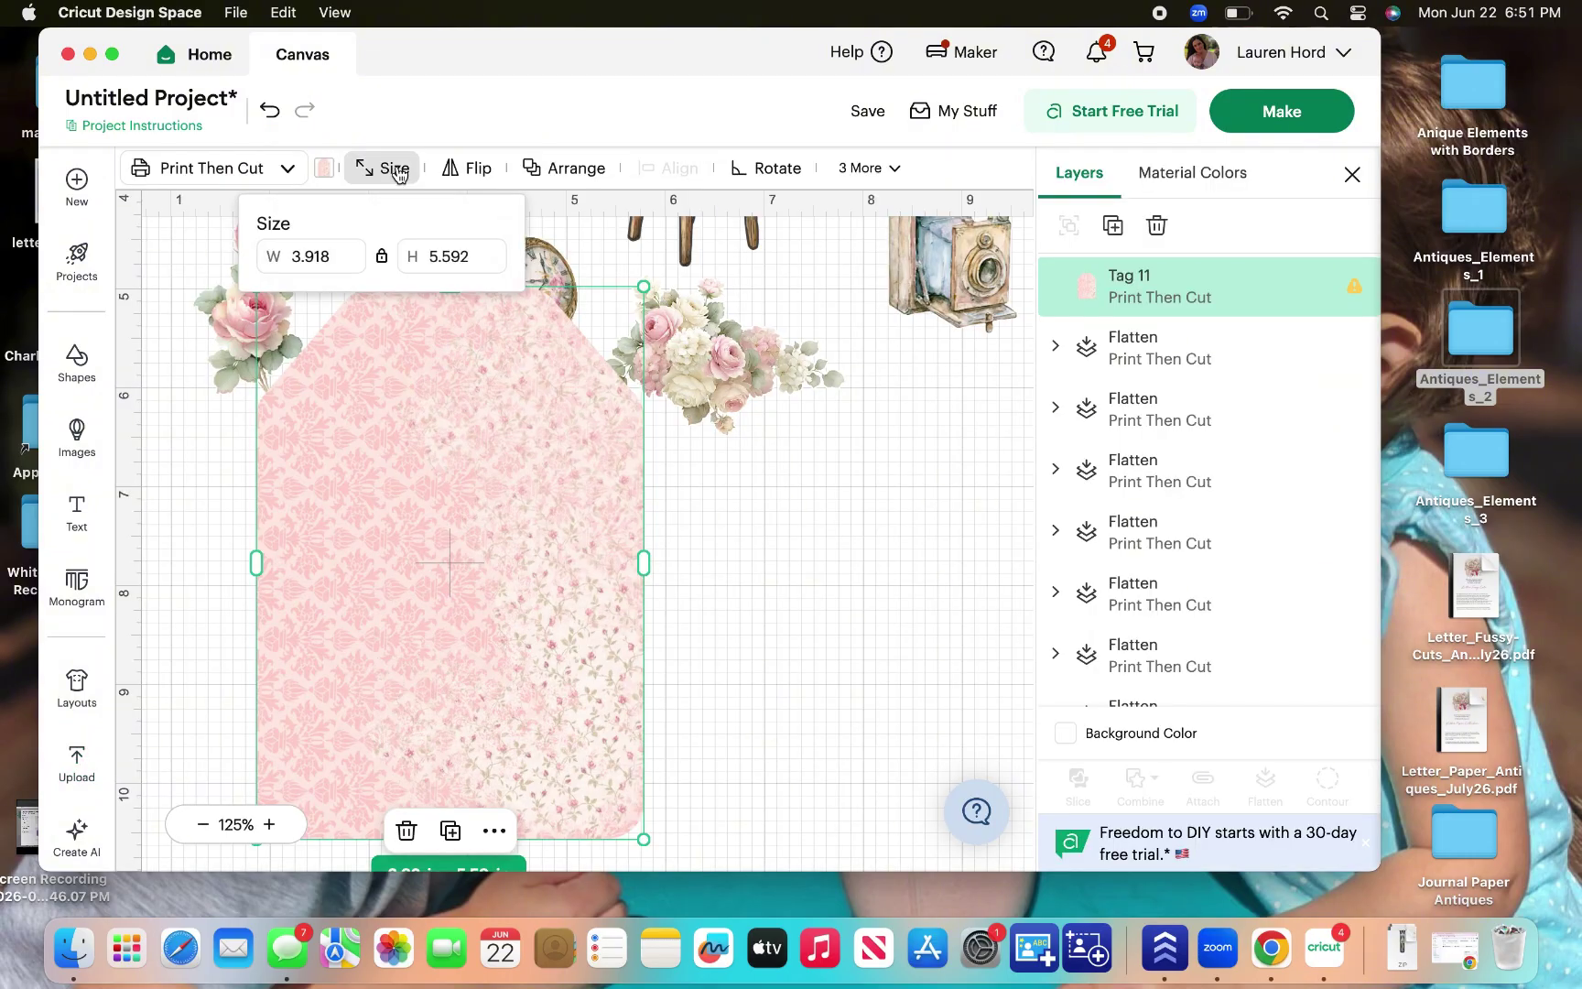
left_click(334, 259)
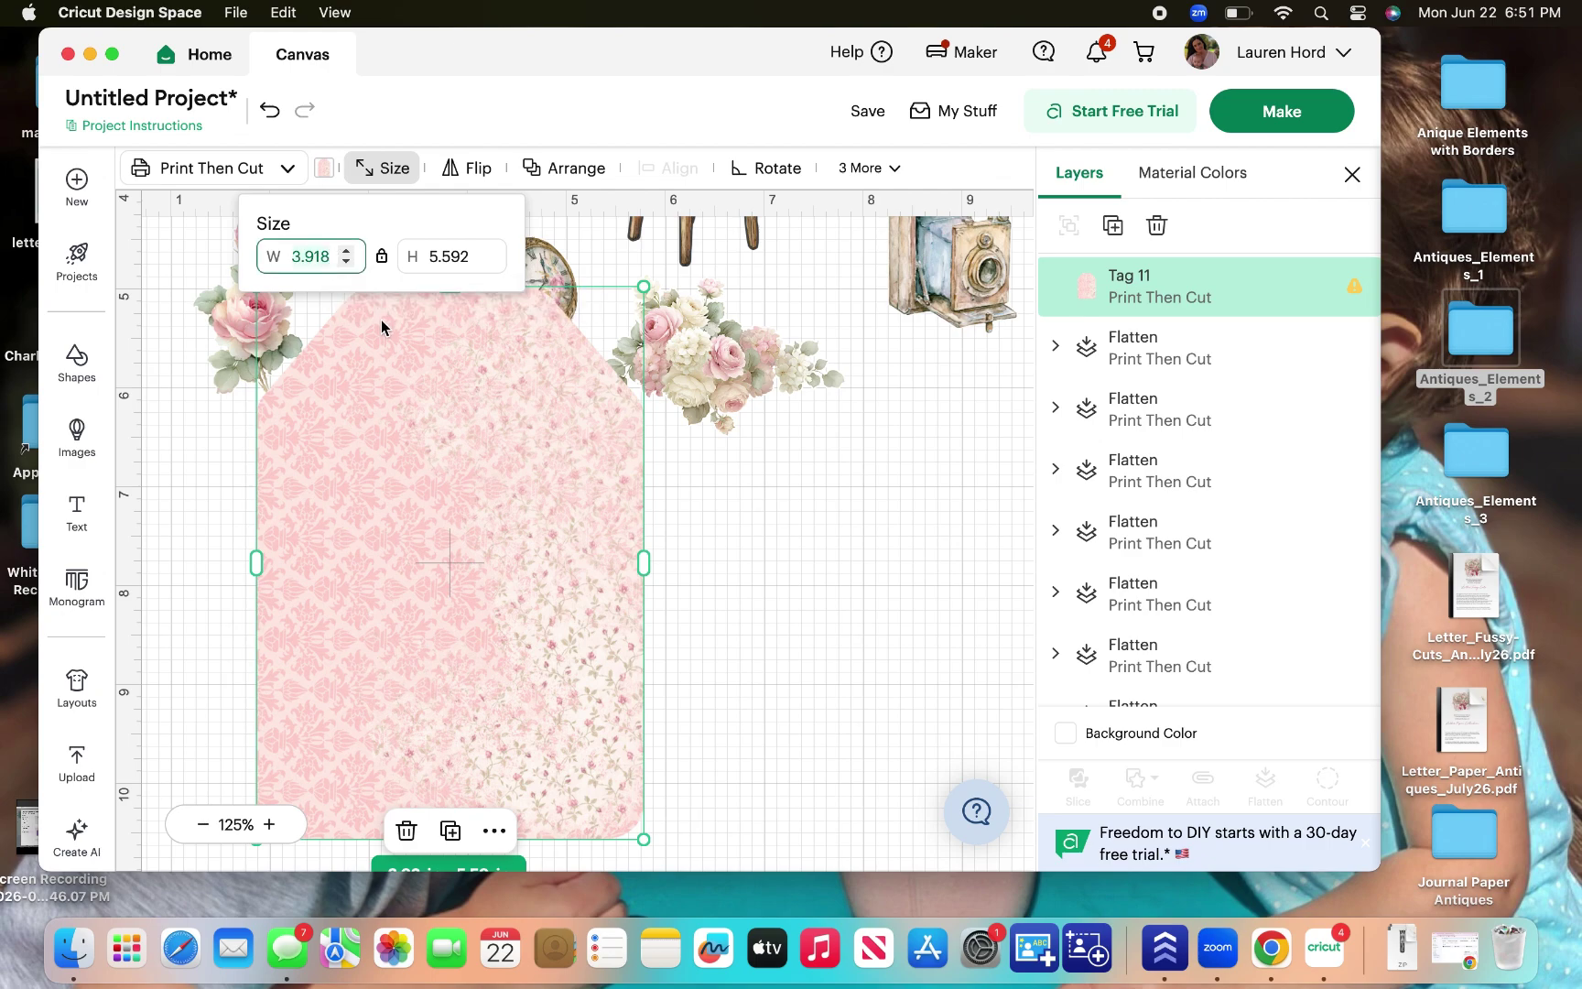
type("4")
key("Return")
Move the pink wardrobe down beside the tag and send the tag to the back of the layer order.
scroll(258, 292, "down", 5)
left_click_drag(259, 292, 254, 586)
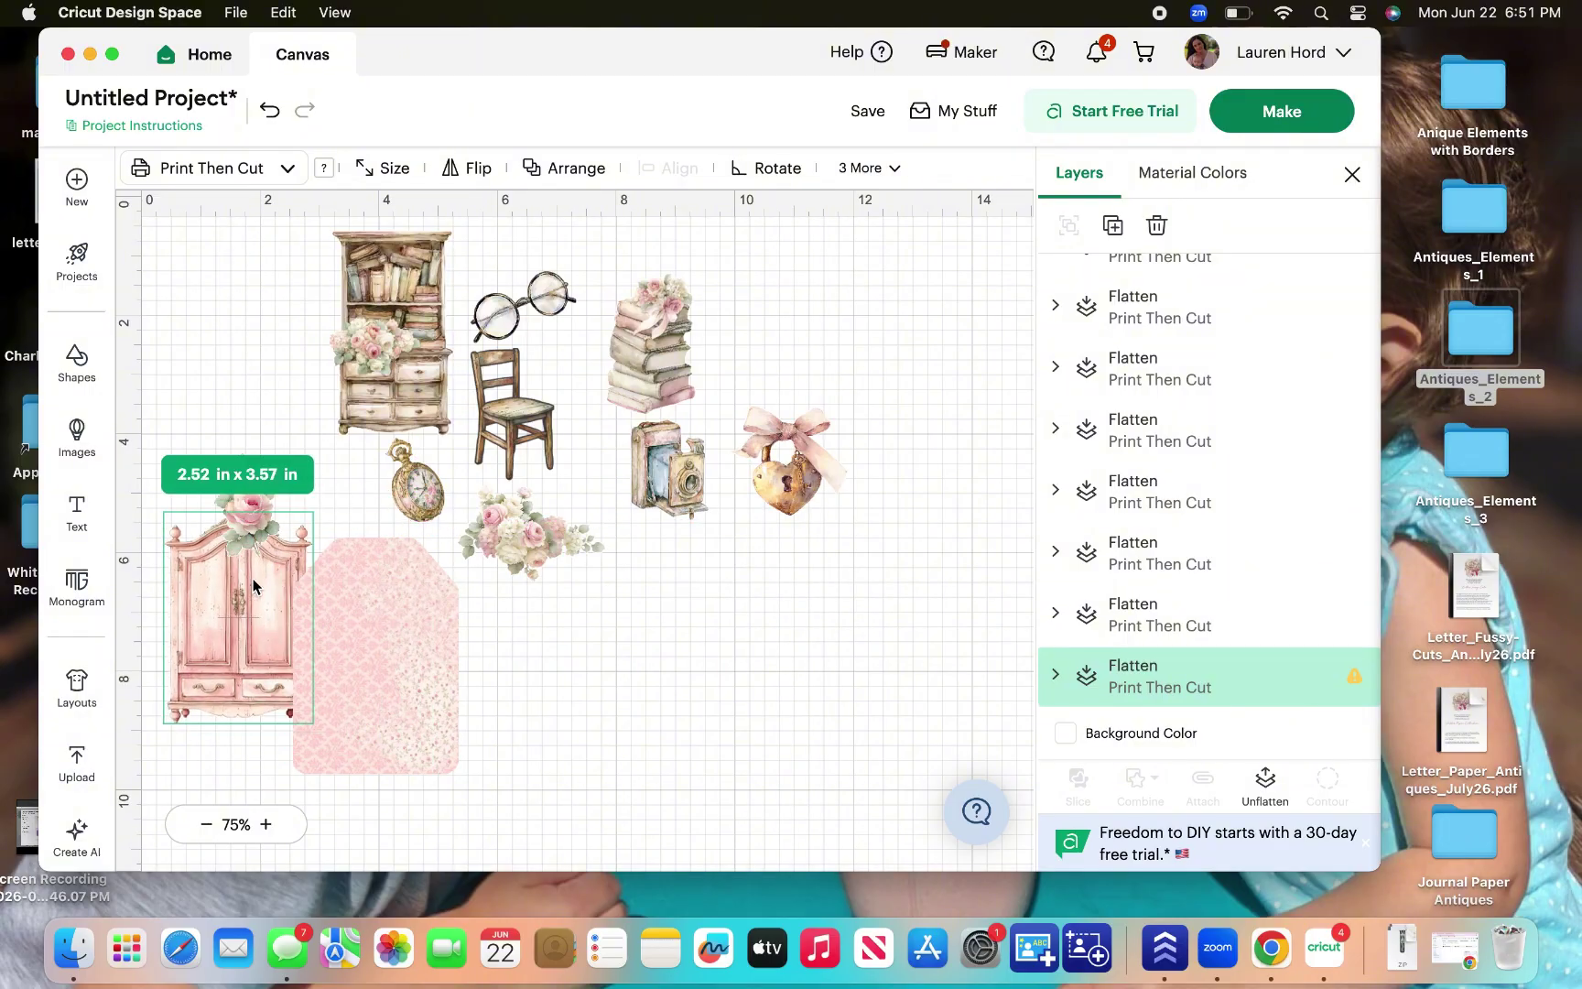
left_click(406, 641)
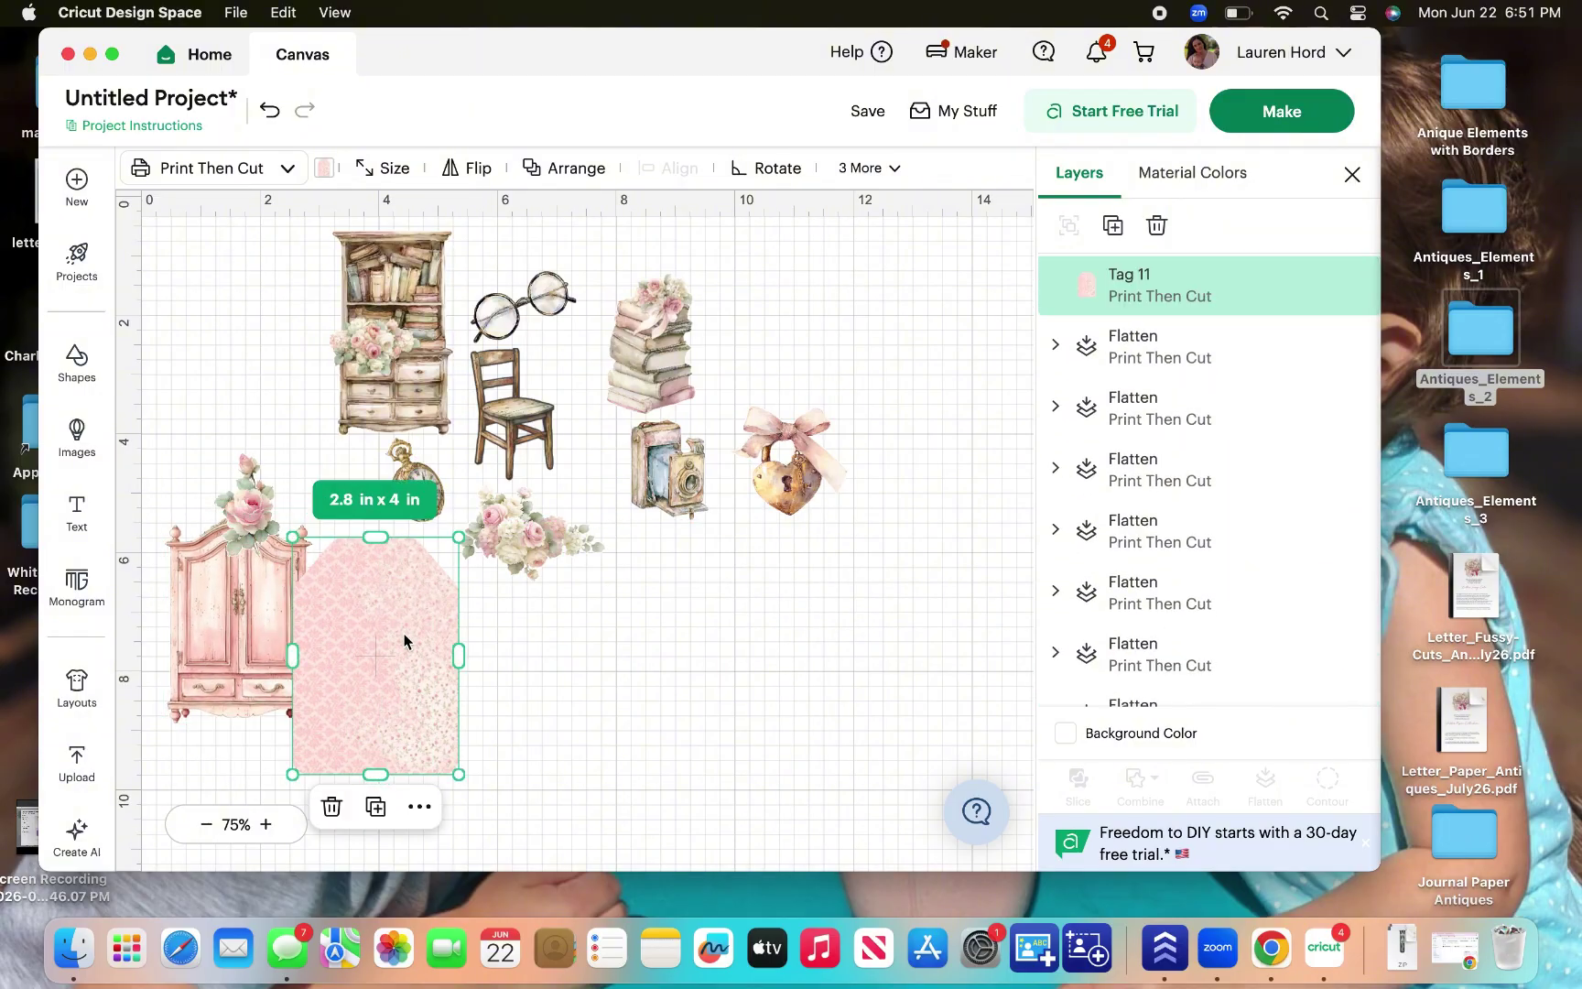
right_click(406, 641)
mouse_move(449, 600)
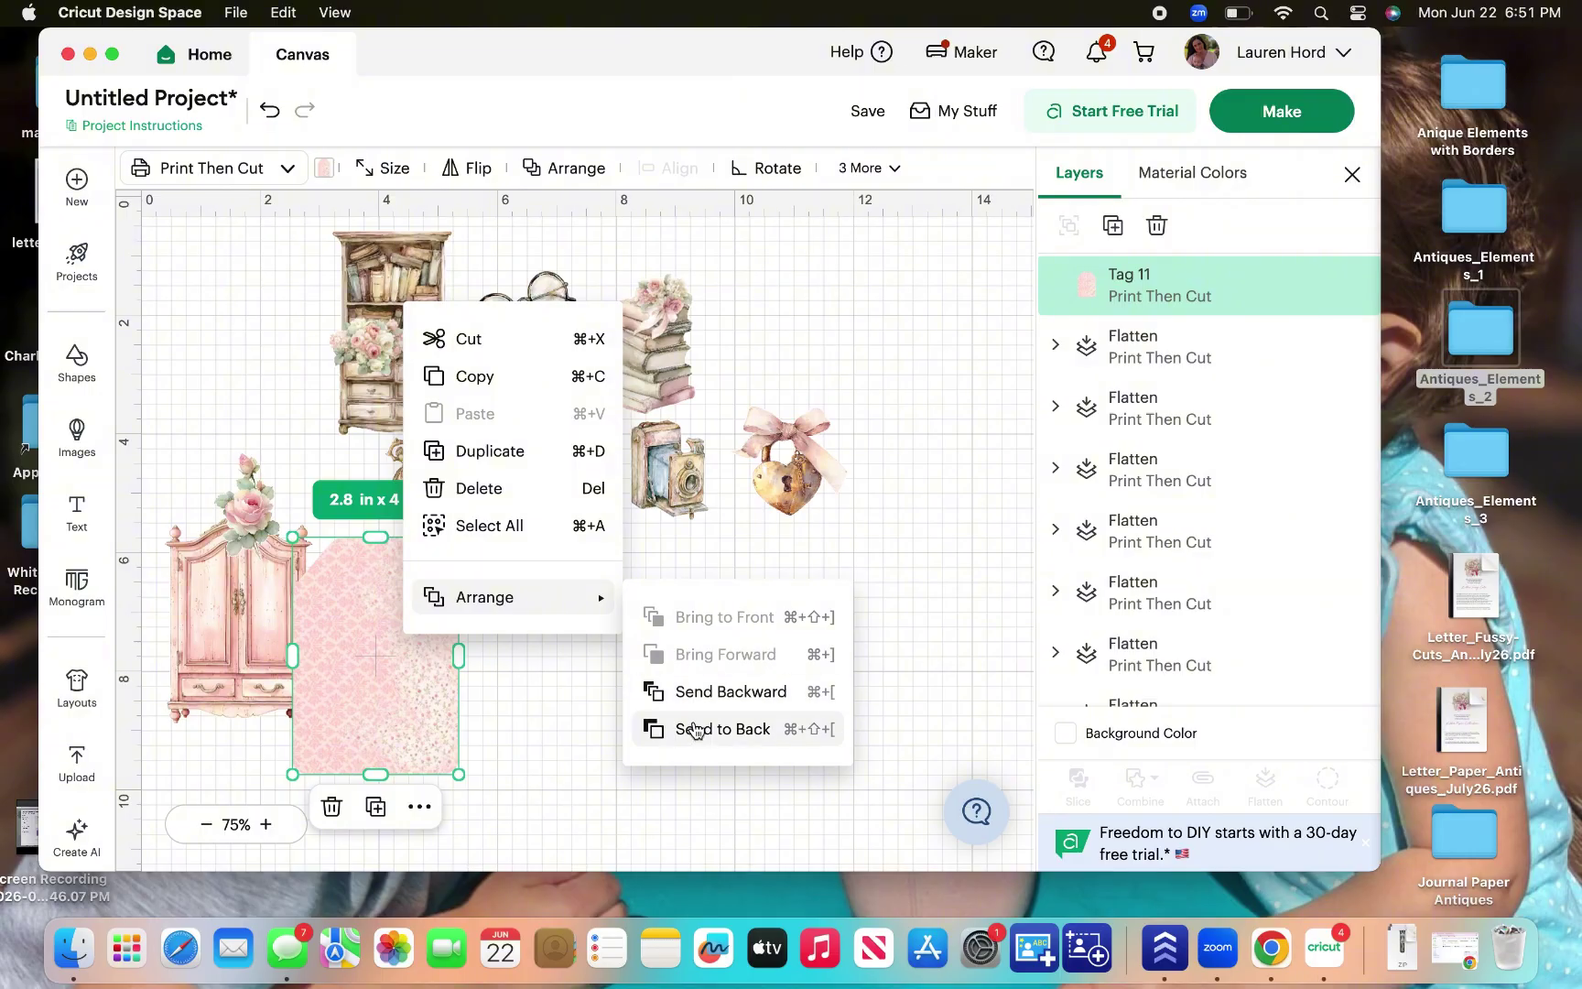
left_click(727, 730)
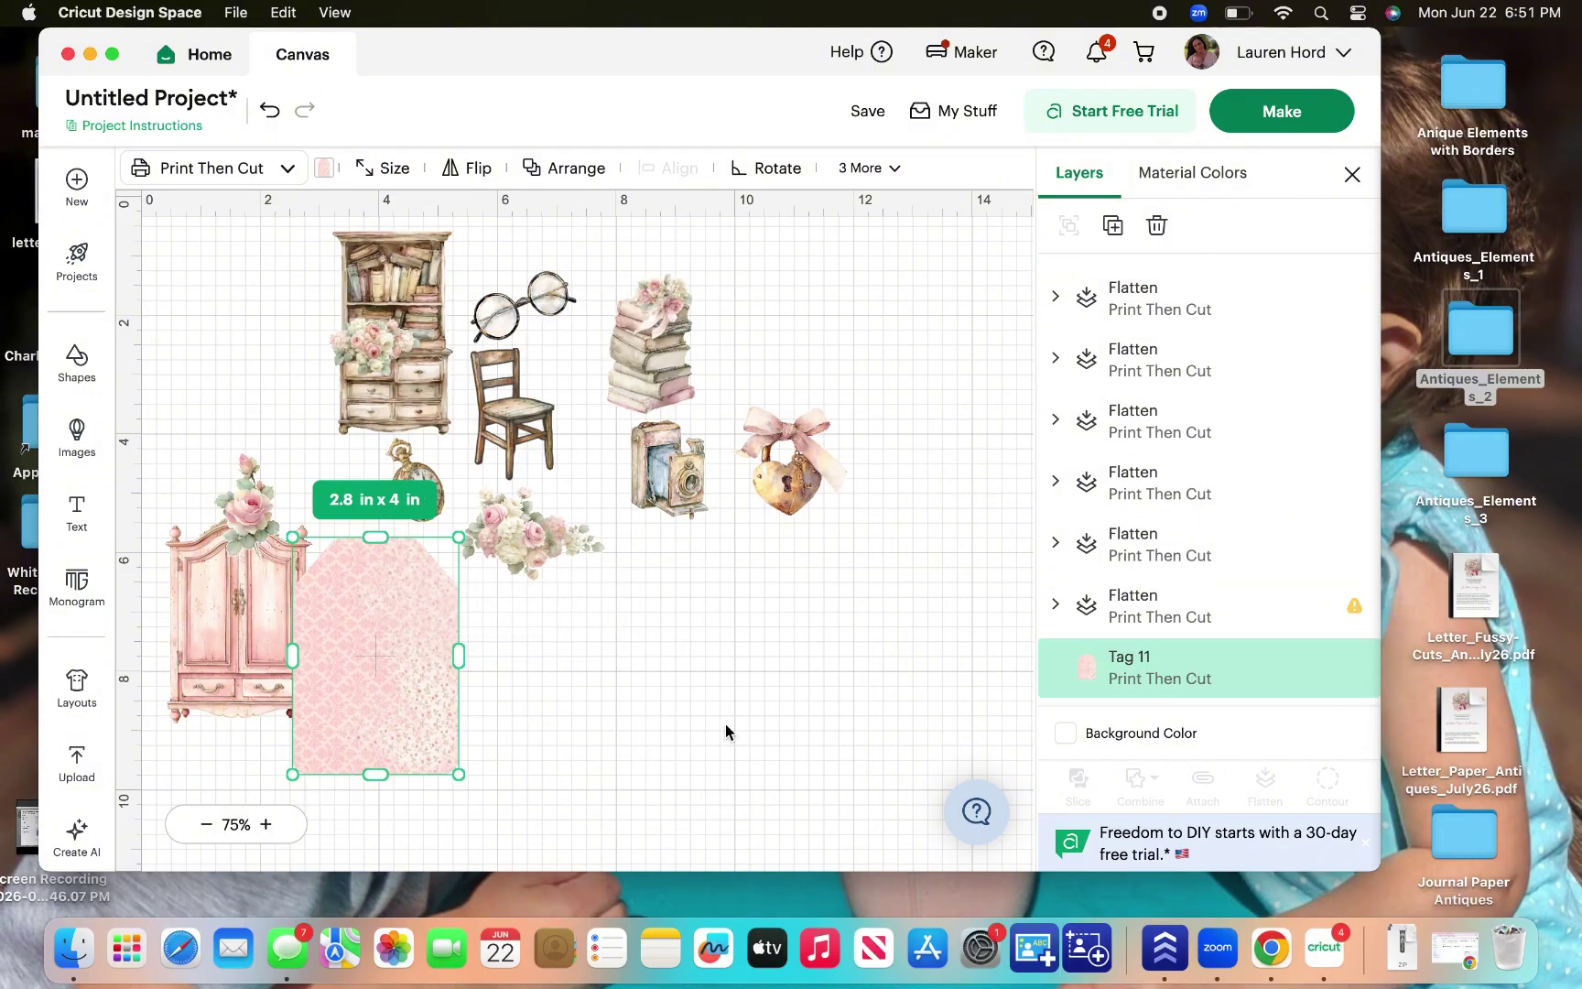
Scale down the pink wardrobe and the bookcase, leaving the wardrobe beside the tag and the bookcase on the tag's left half.
left_click_drag(258, 638, 378, 676)
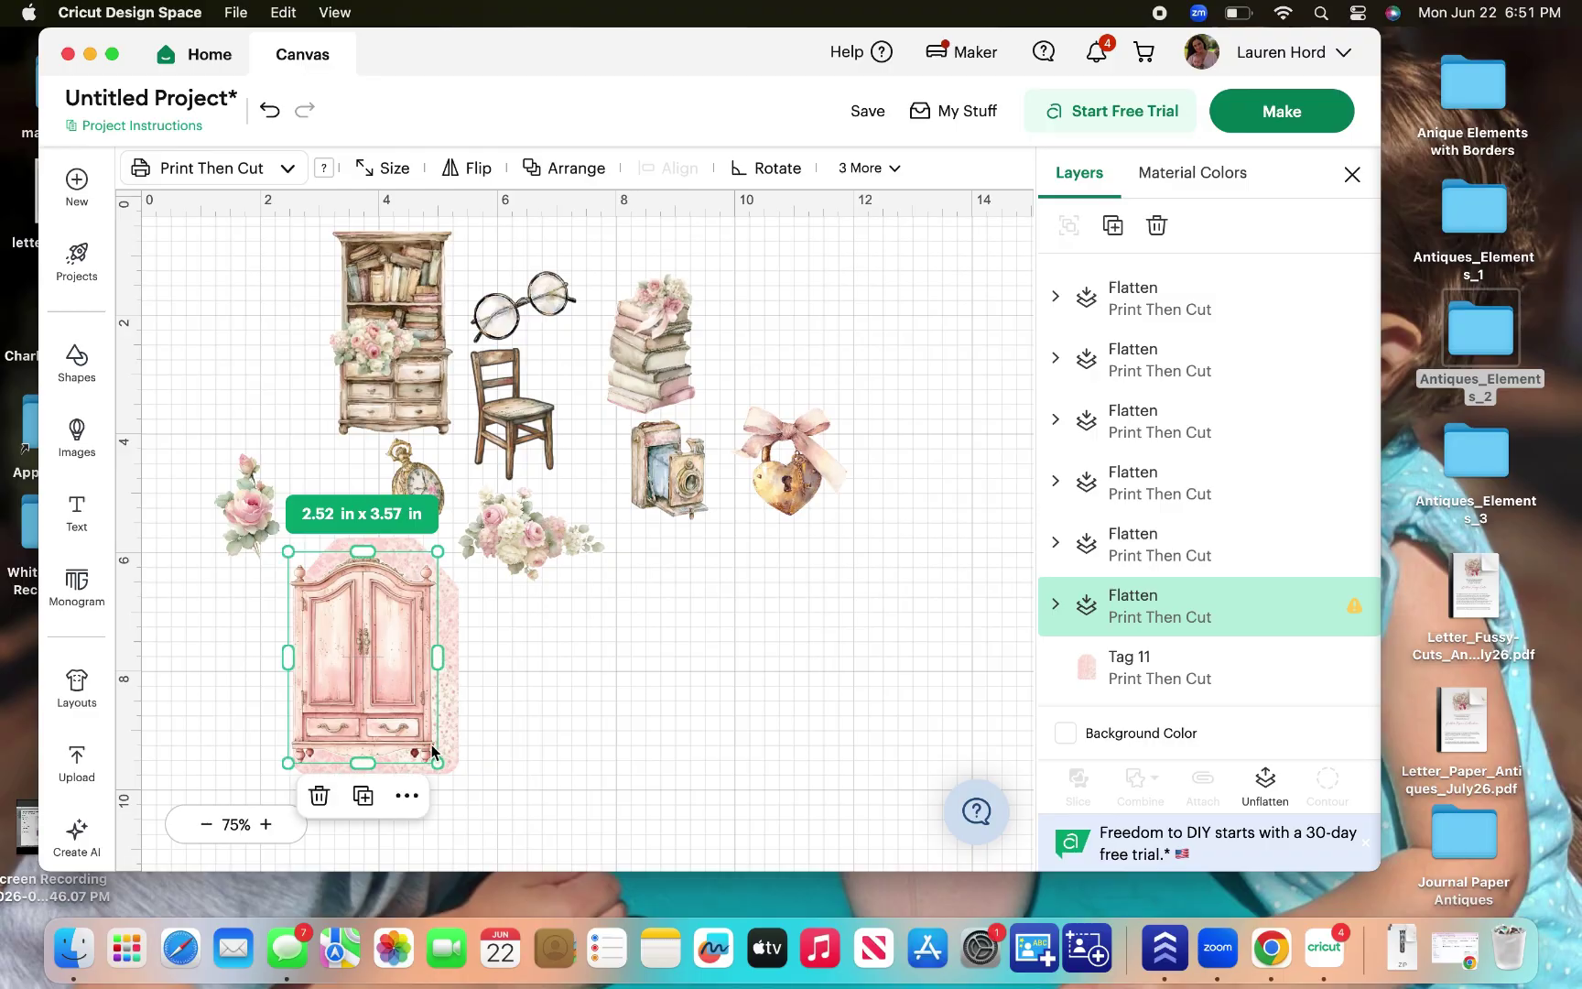
left_click_drag(437, 760, 413, 724)
left_click(535, 677)
left_click_drag(366, 651, 375, 668)
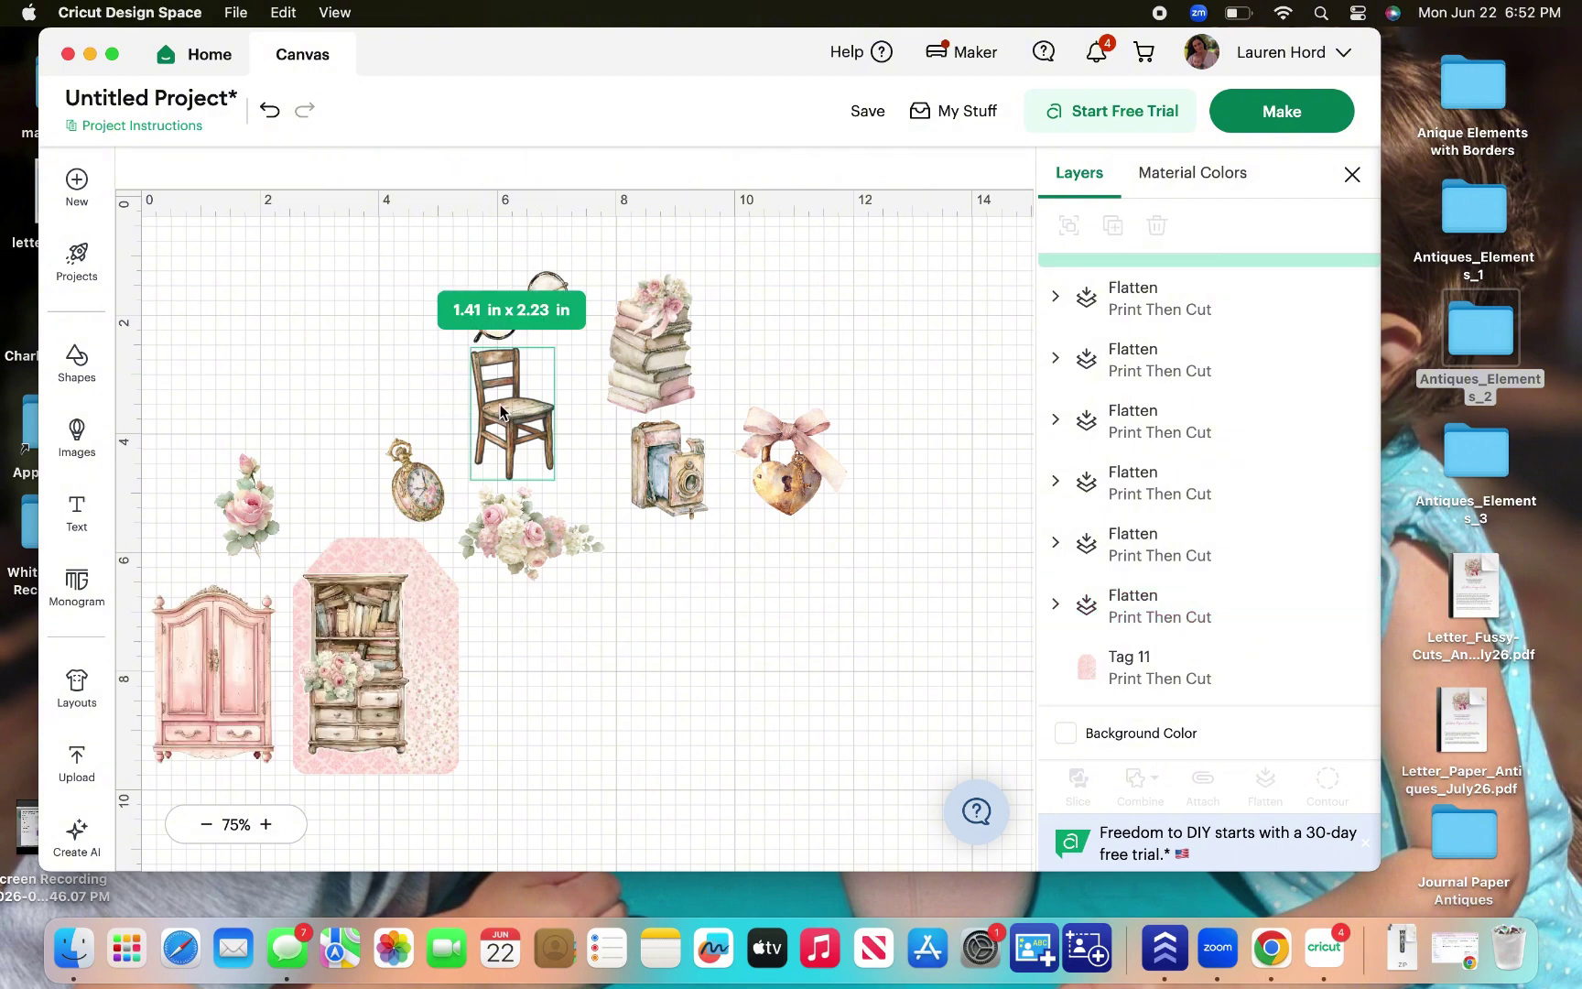
Flip the wooden chair horizontally and place it on the tag in front of the bookcase's lower right.
left_click_drag(499, 410, 551, 675)
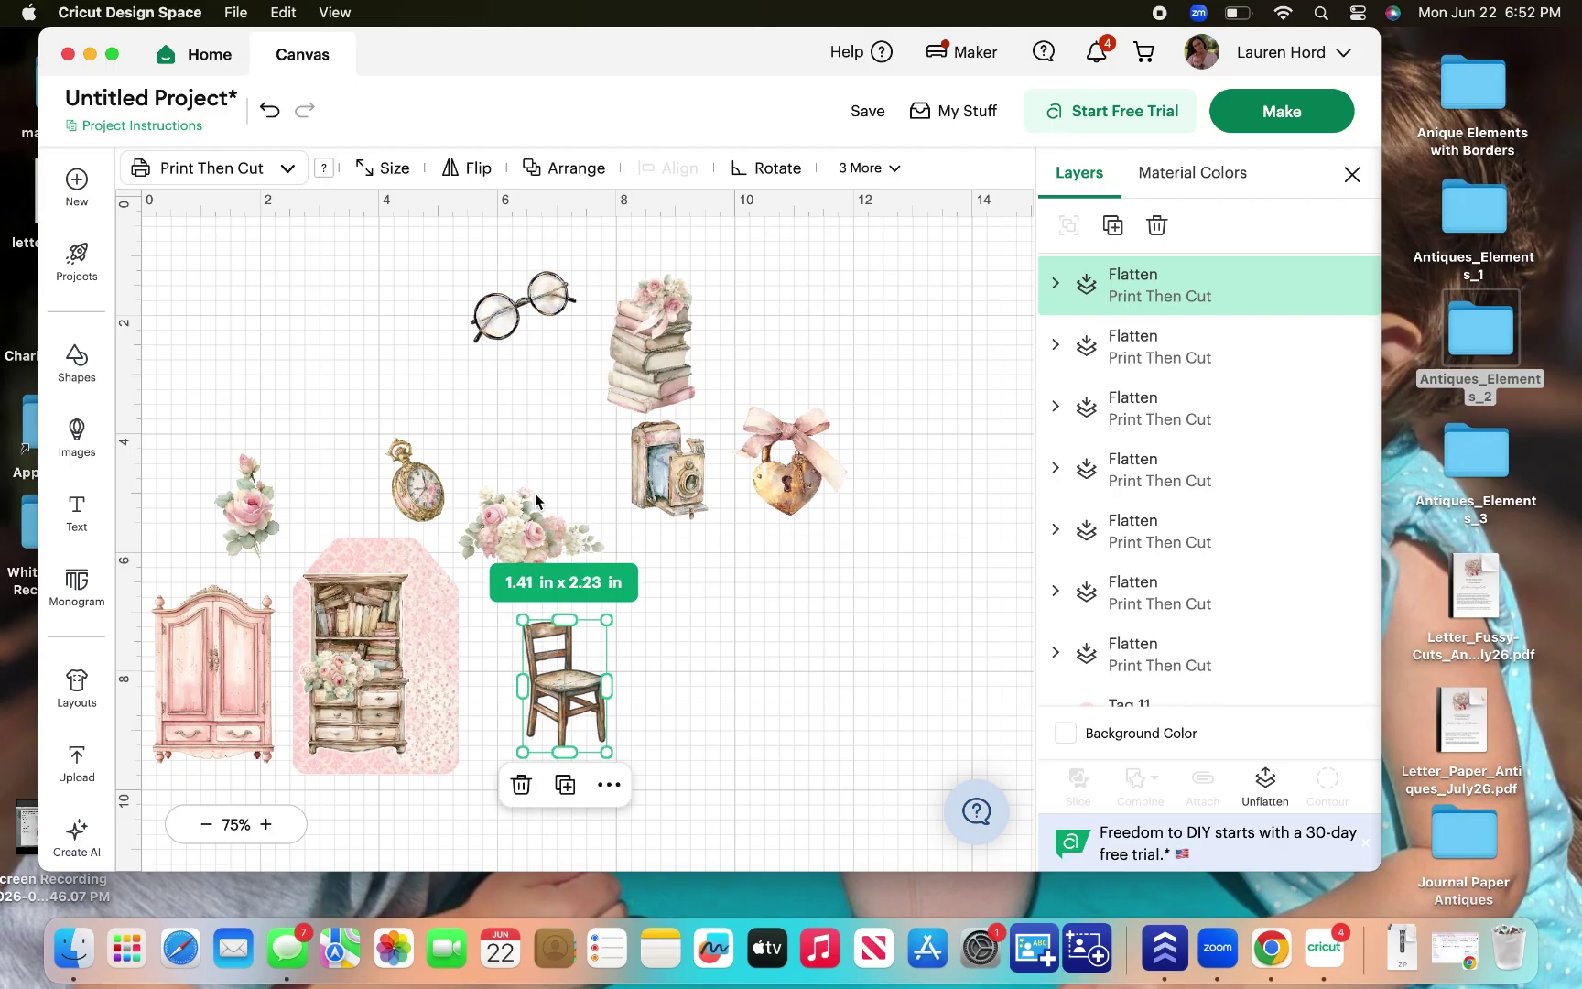
left_click(478, 170)
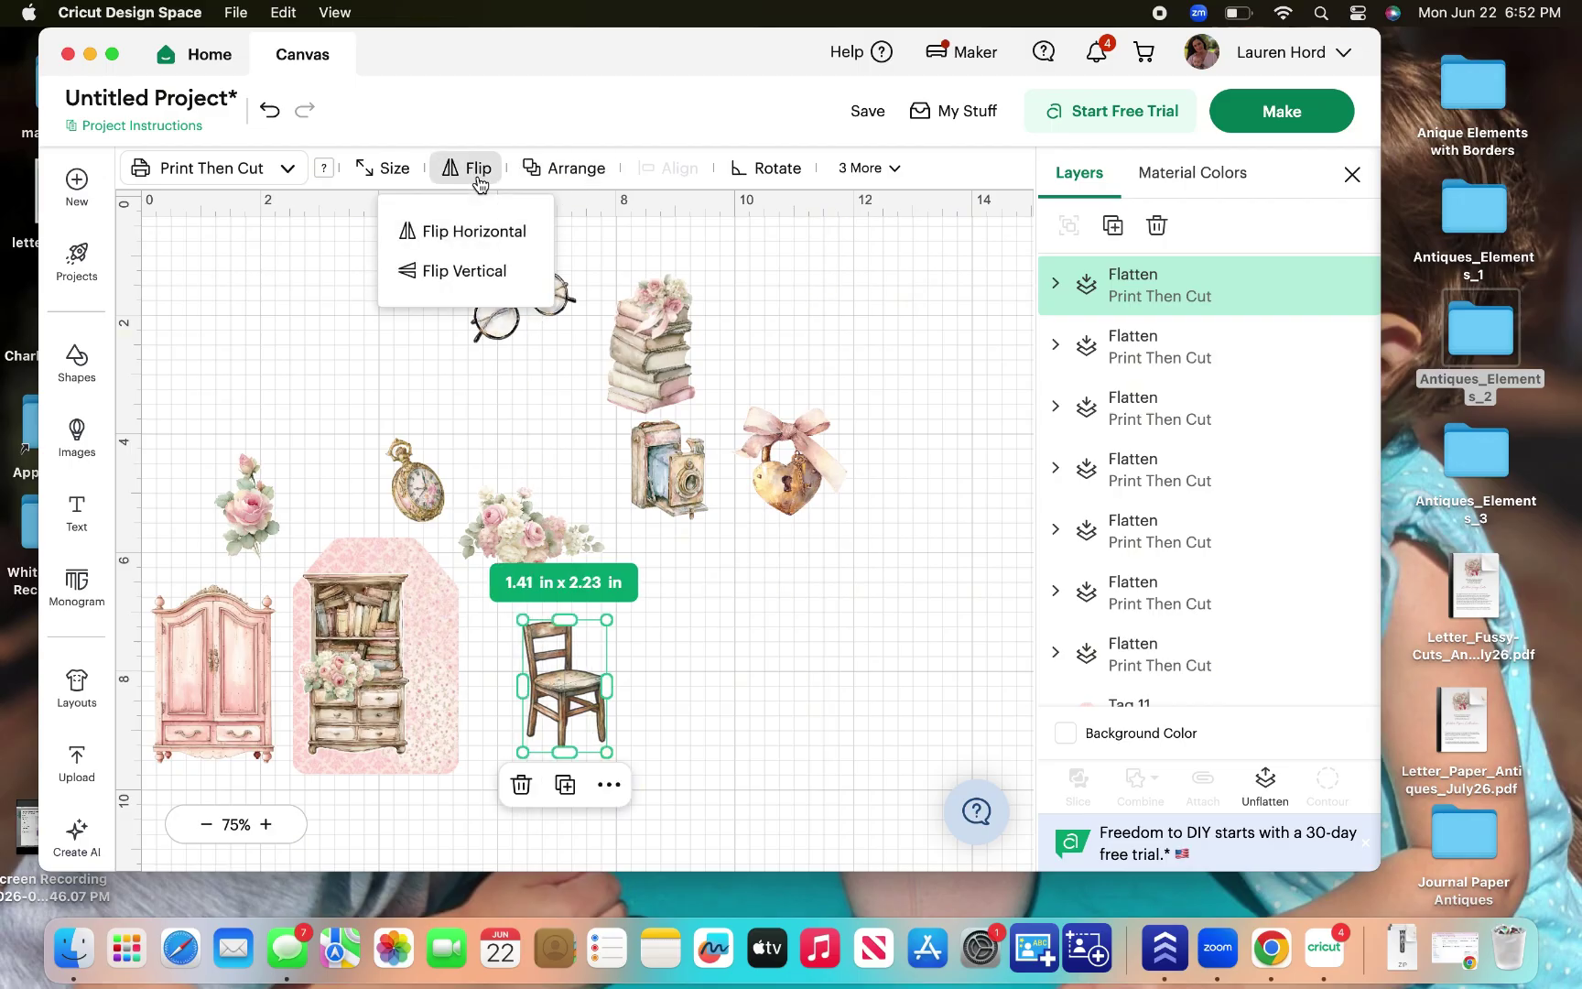
left_click(478, 229)
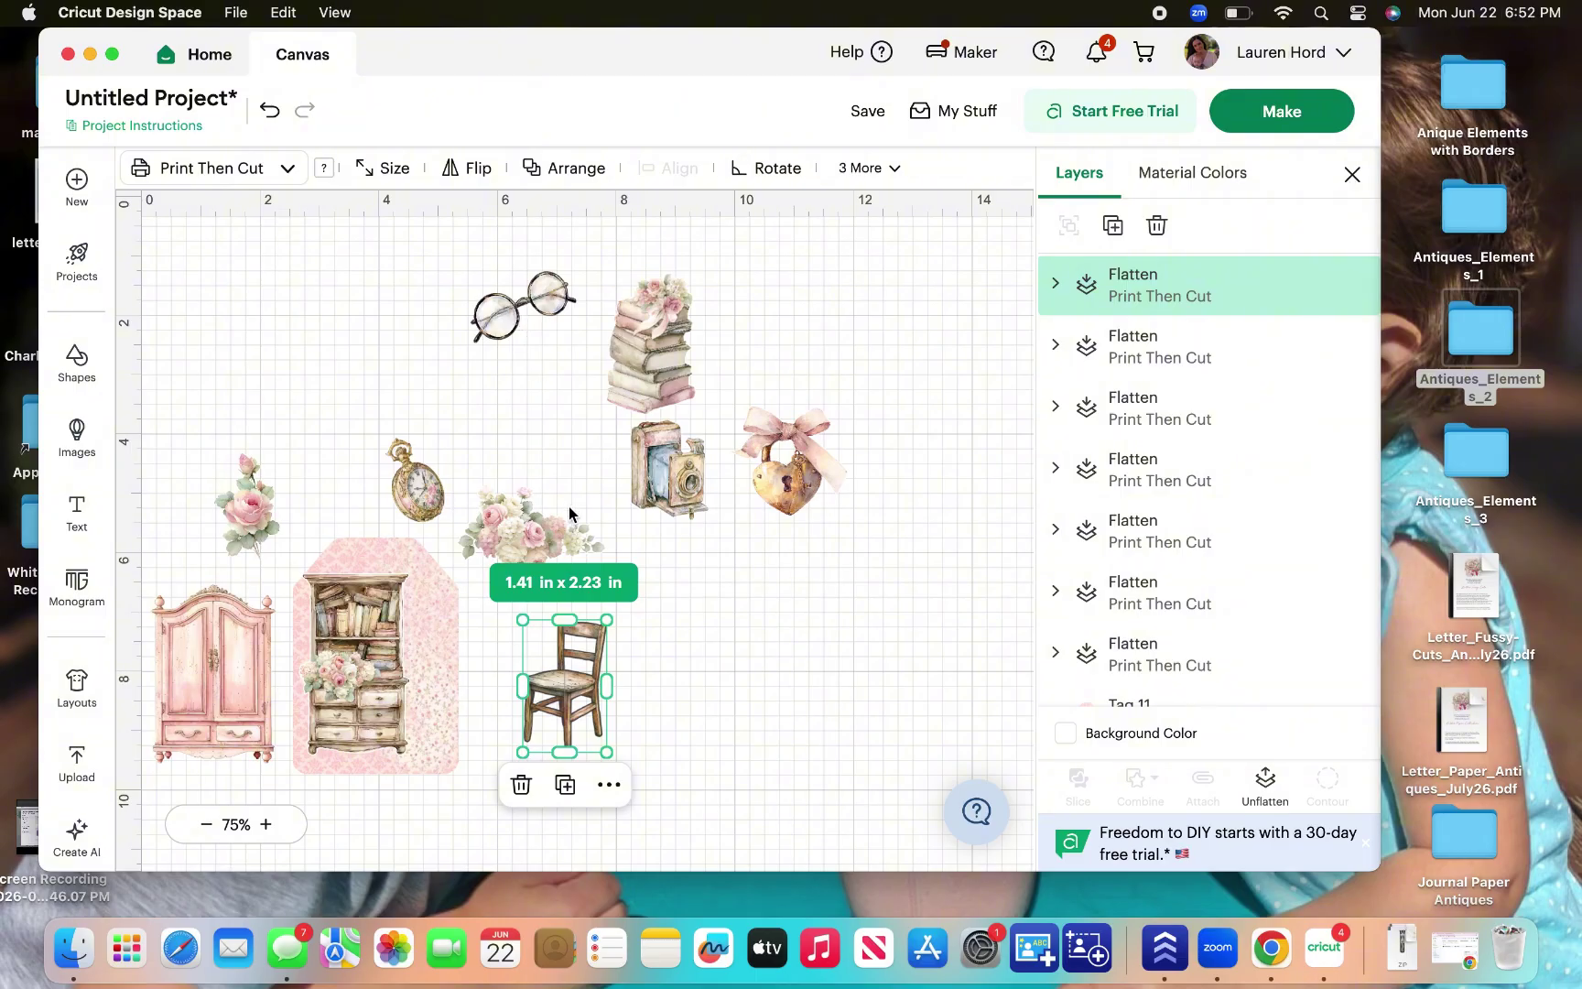
left_click_drag(573, 699, 418, 723)
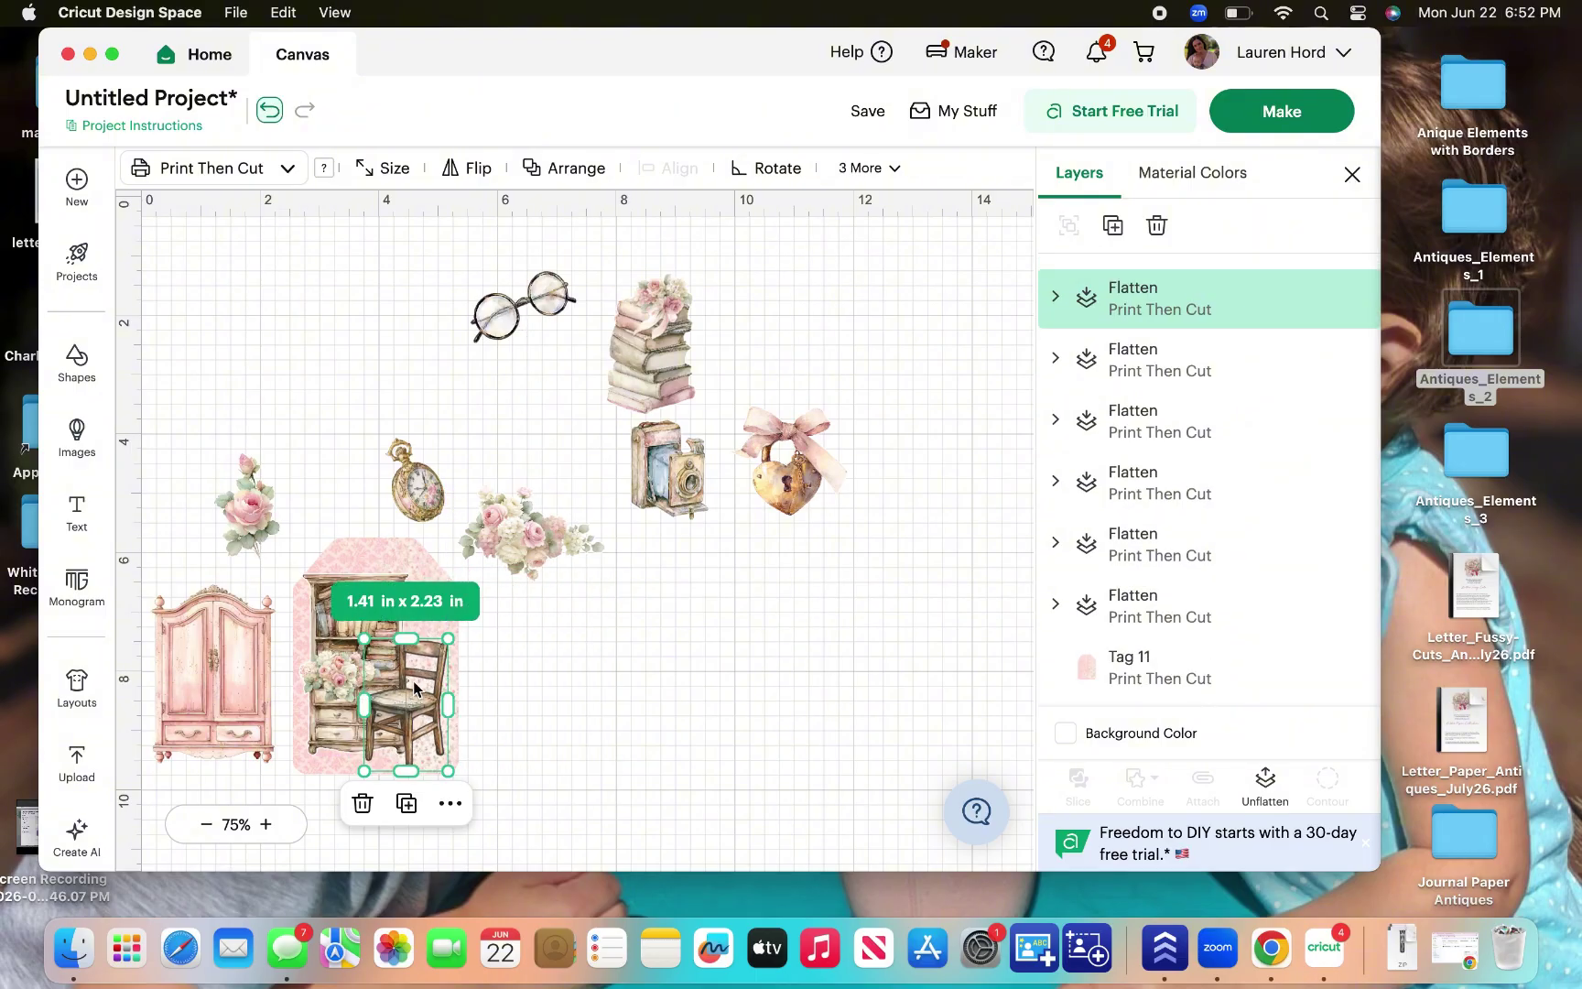
mouse_move(469, 632)
left_mouse_down()
mouse_move(472, 760)
mouse_move(474, 688)
mouse_move(452, 644)
left_mouse_up()
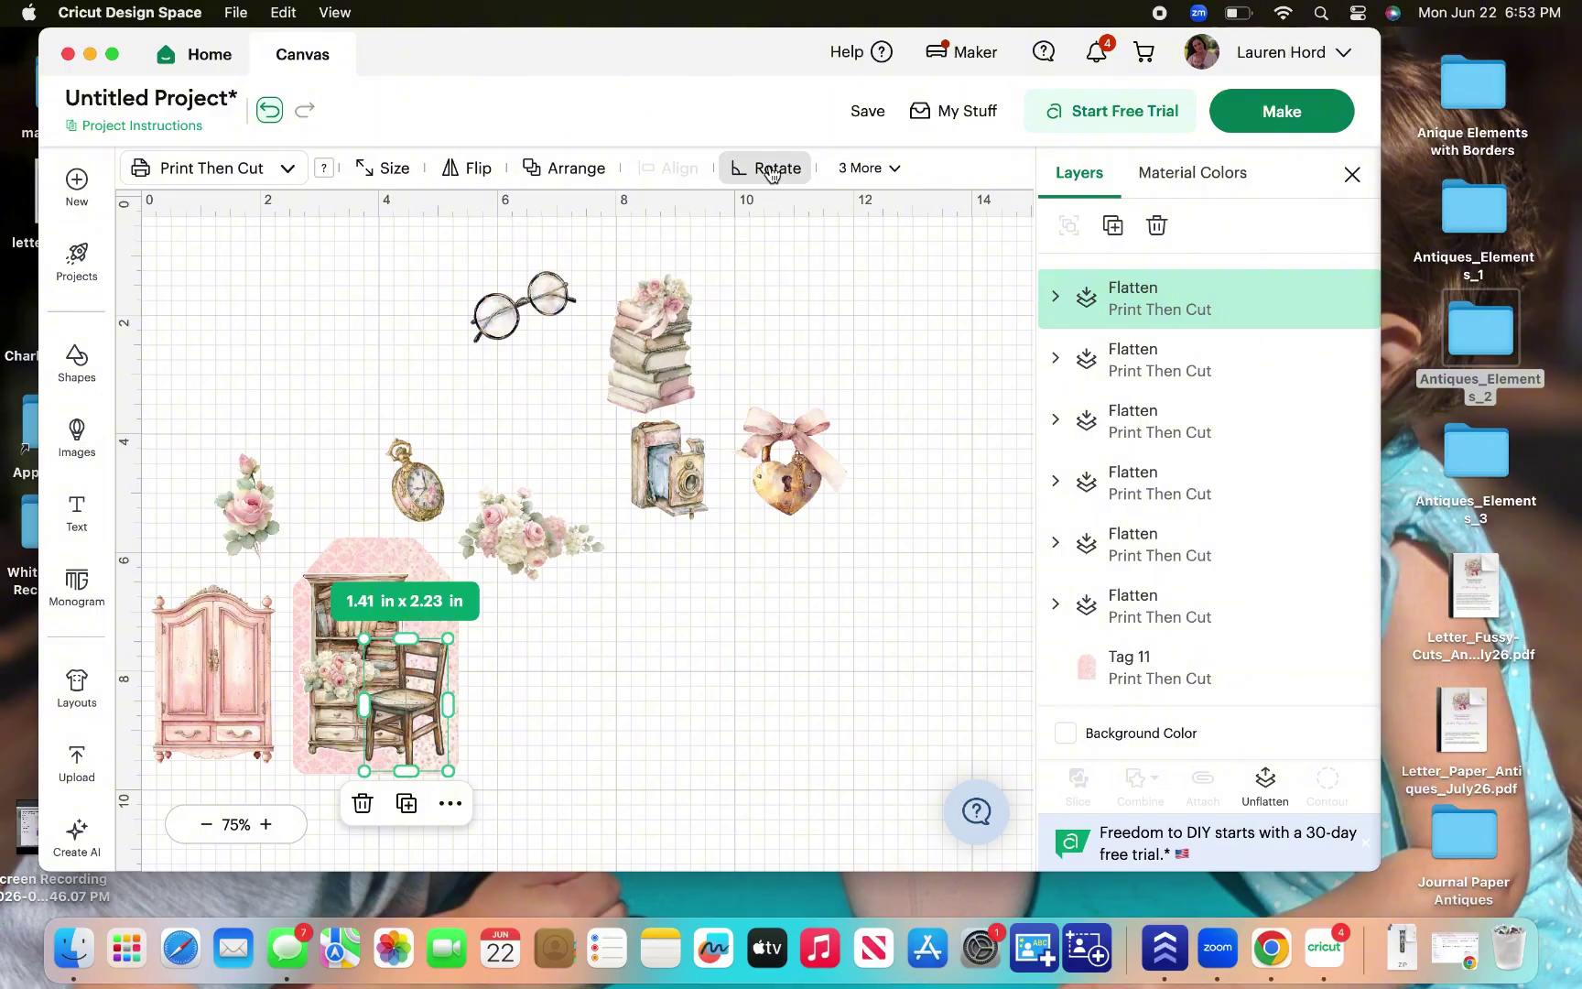
left_click(539, 675)
Place the pocket watch beside the chair, then arrange the eyeglasses in the layer order and set them on the chair's seat.
left_click(424, 509)
left_click_drag(424, 509, 383, 742)
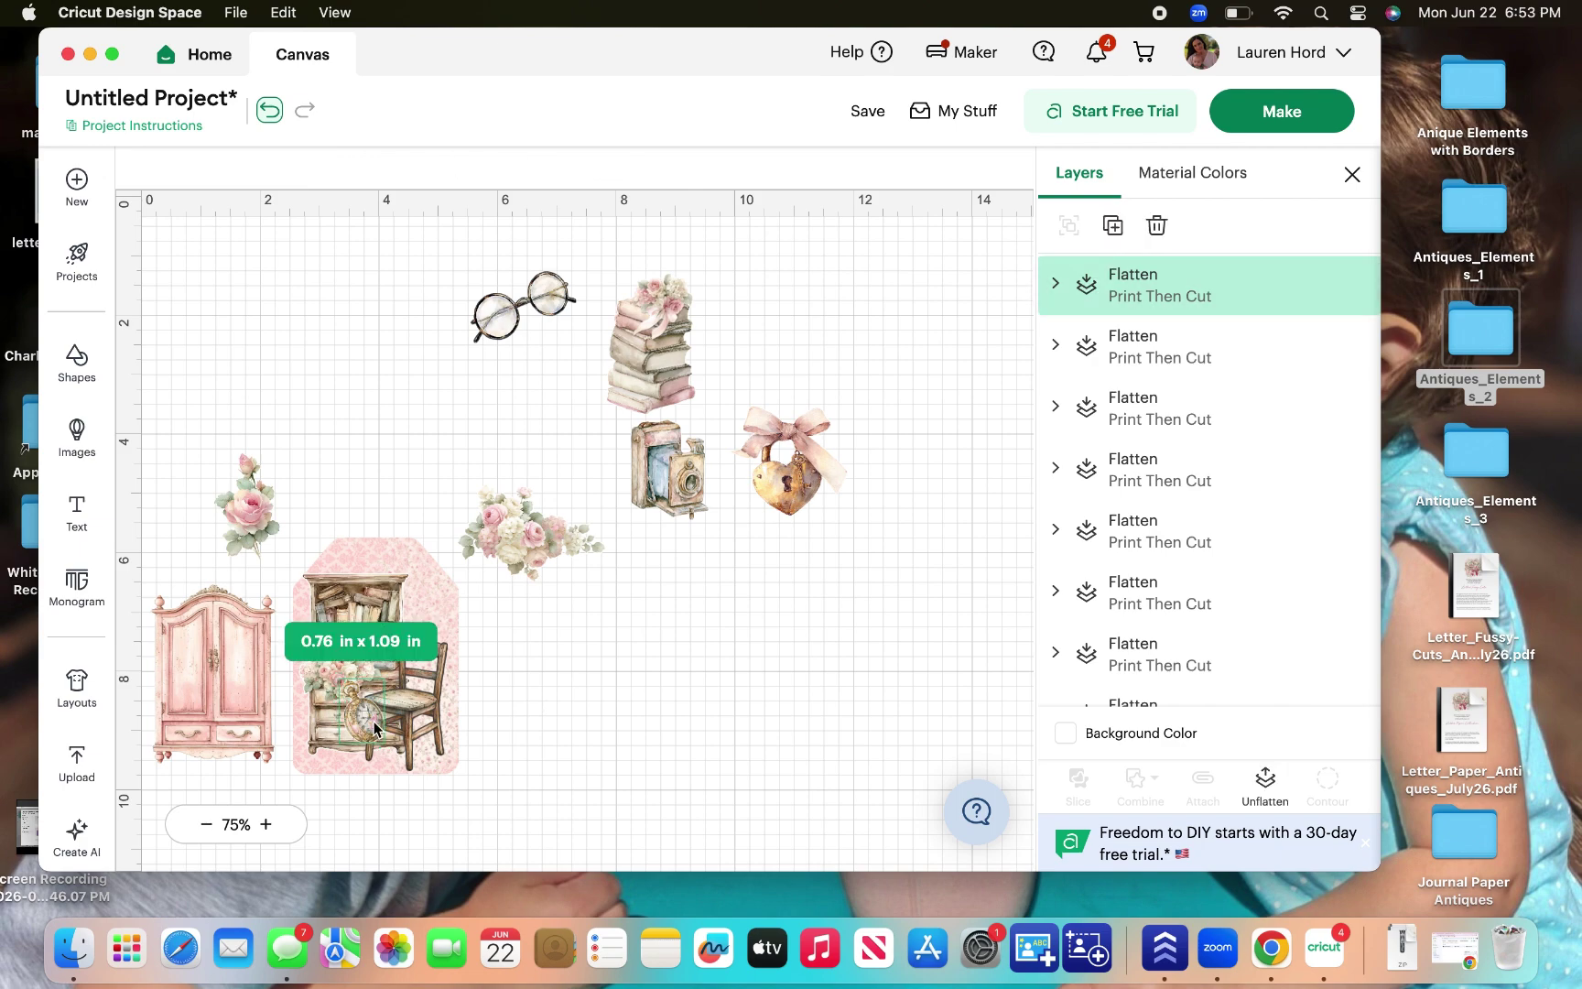
left_click_drag(500, 322, 531, 644)
right_click(531, 645)
mouse_move(706, 555)
left_click(804, 576)
left_click_drag(605, 687, 393, 707)
Shrink the book stack and place it at the bookcase's foot, and move the rose to the tag's upper right.
left_click(653, 644)
left_click_drag(654, 355, 404, 669)
left_click_drag(449, 589, 324, 711)
left_click(326, 540)
left_click_drag(248, 503, 417, 579)
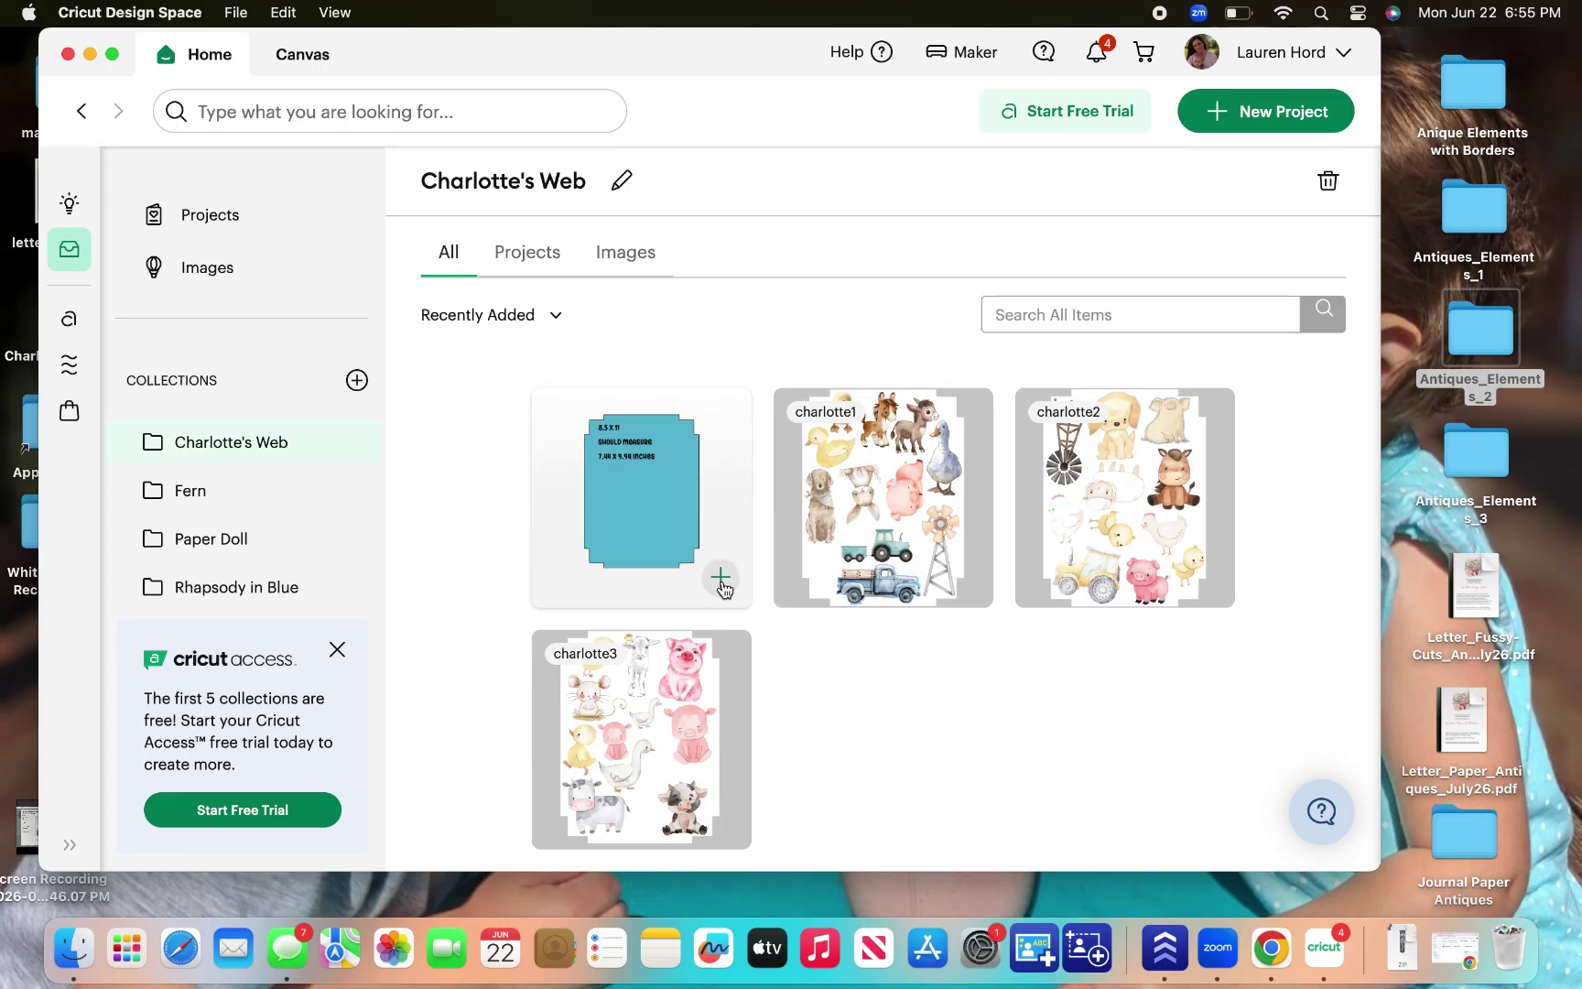
Add the blue 8.5 x 11 letter-size template from the Charlotte's Web collection to the canvas and view it there.
left_click(721, 578)
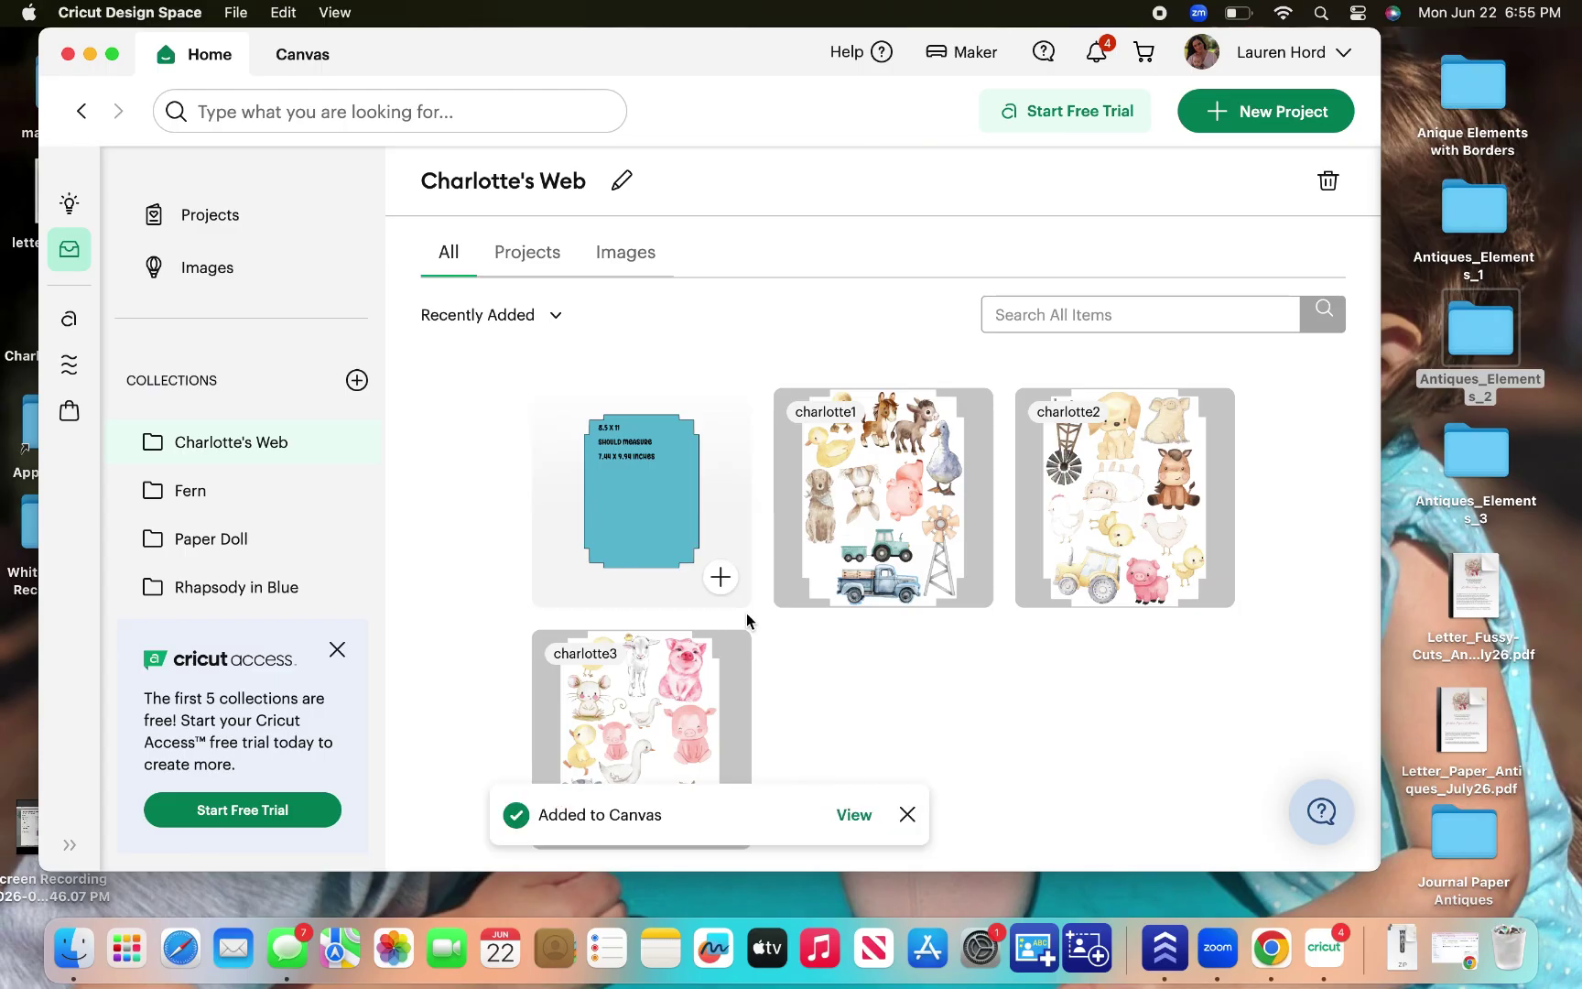
left_click(854, 816)
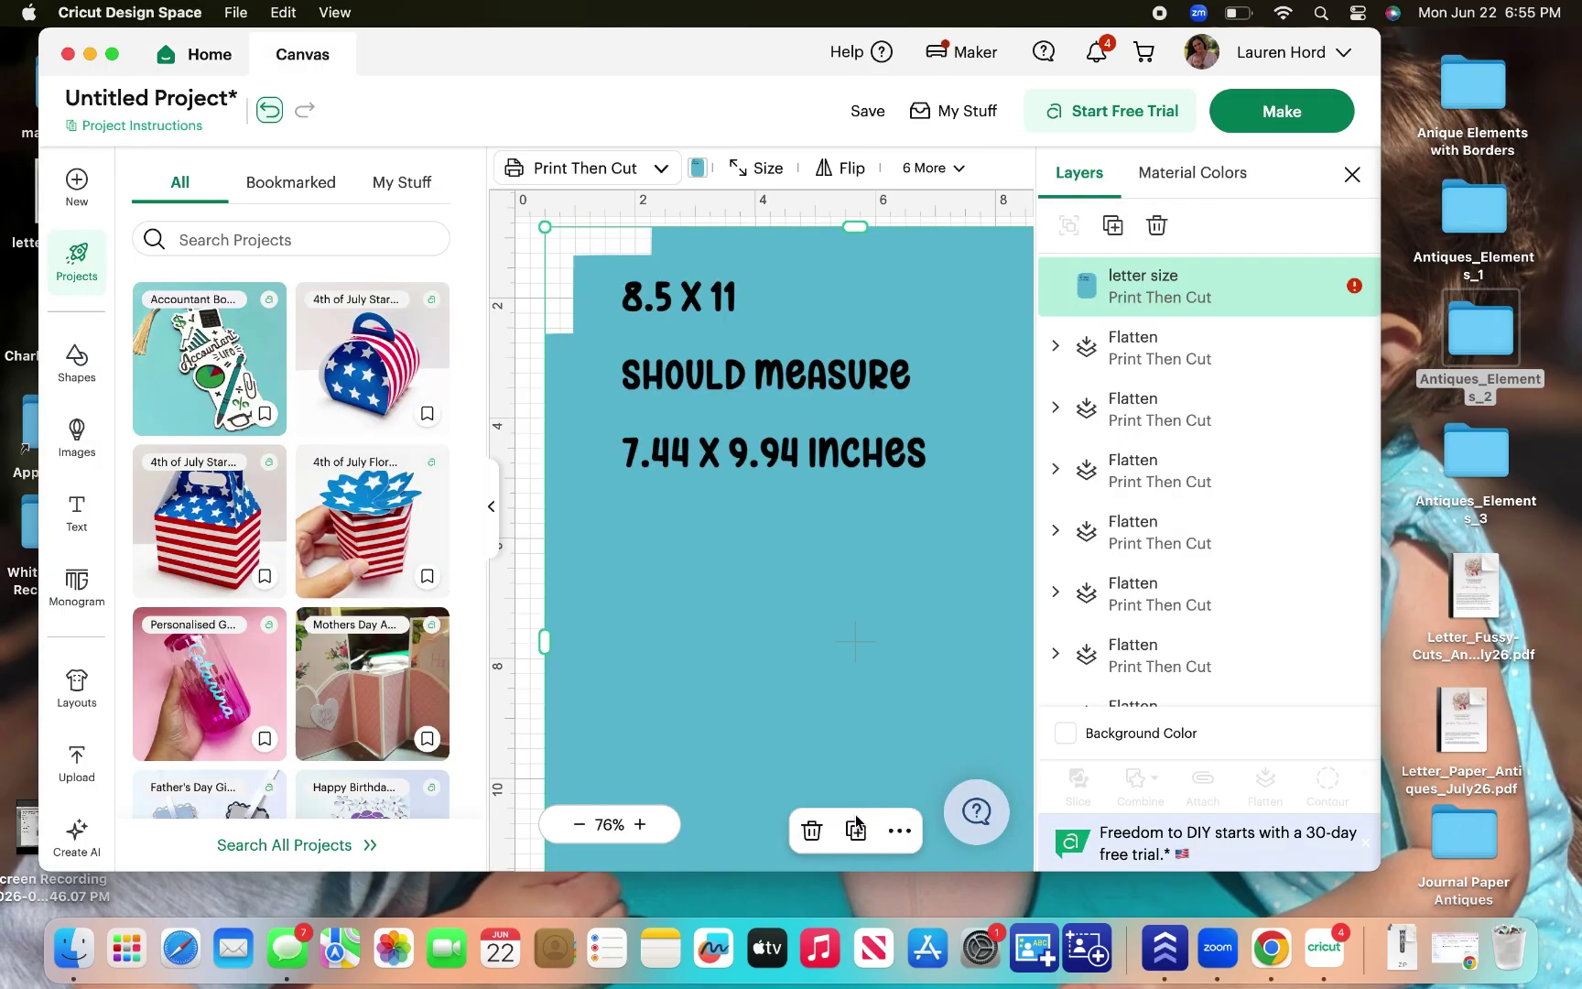
left_click(494, 510)
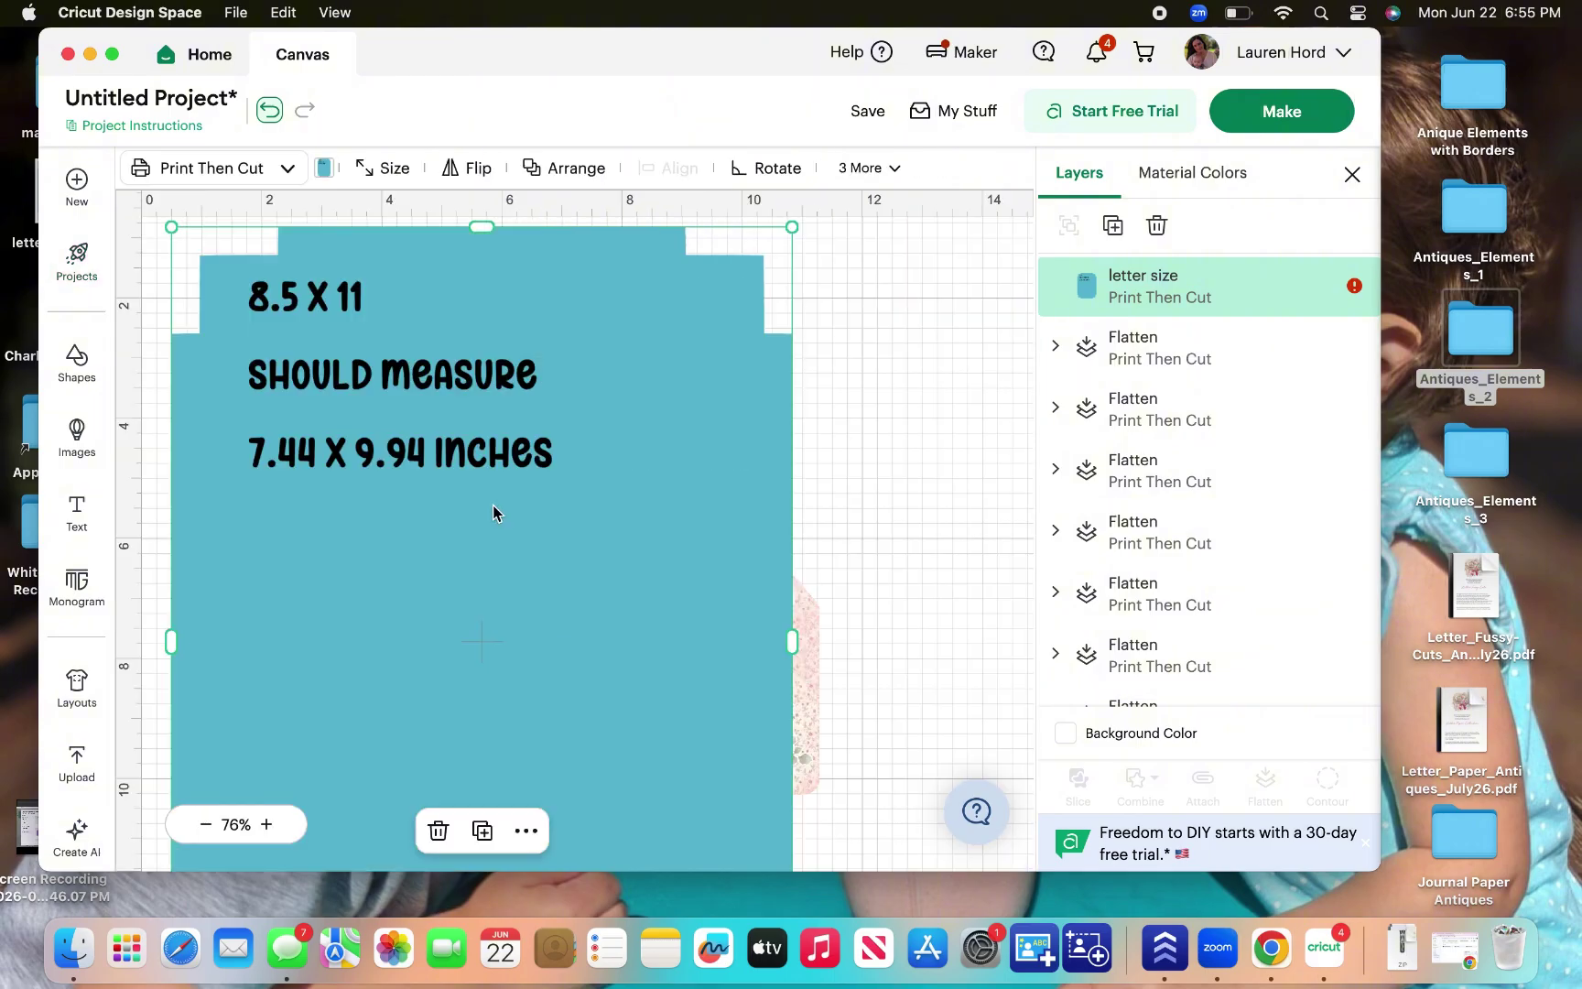
Resize the letter-size template proportionally to a width of 7.43 in.
left_click(393, 174)
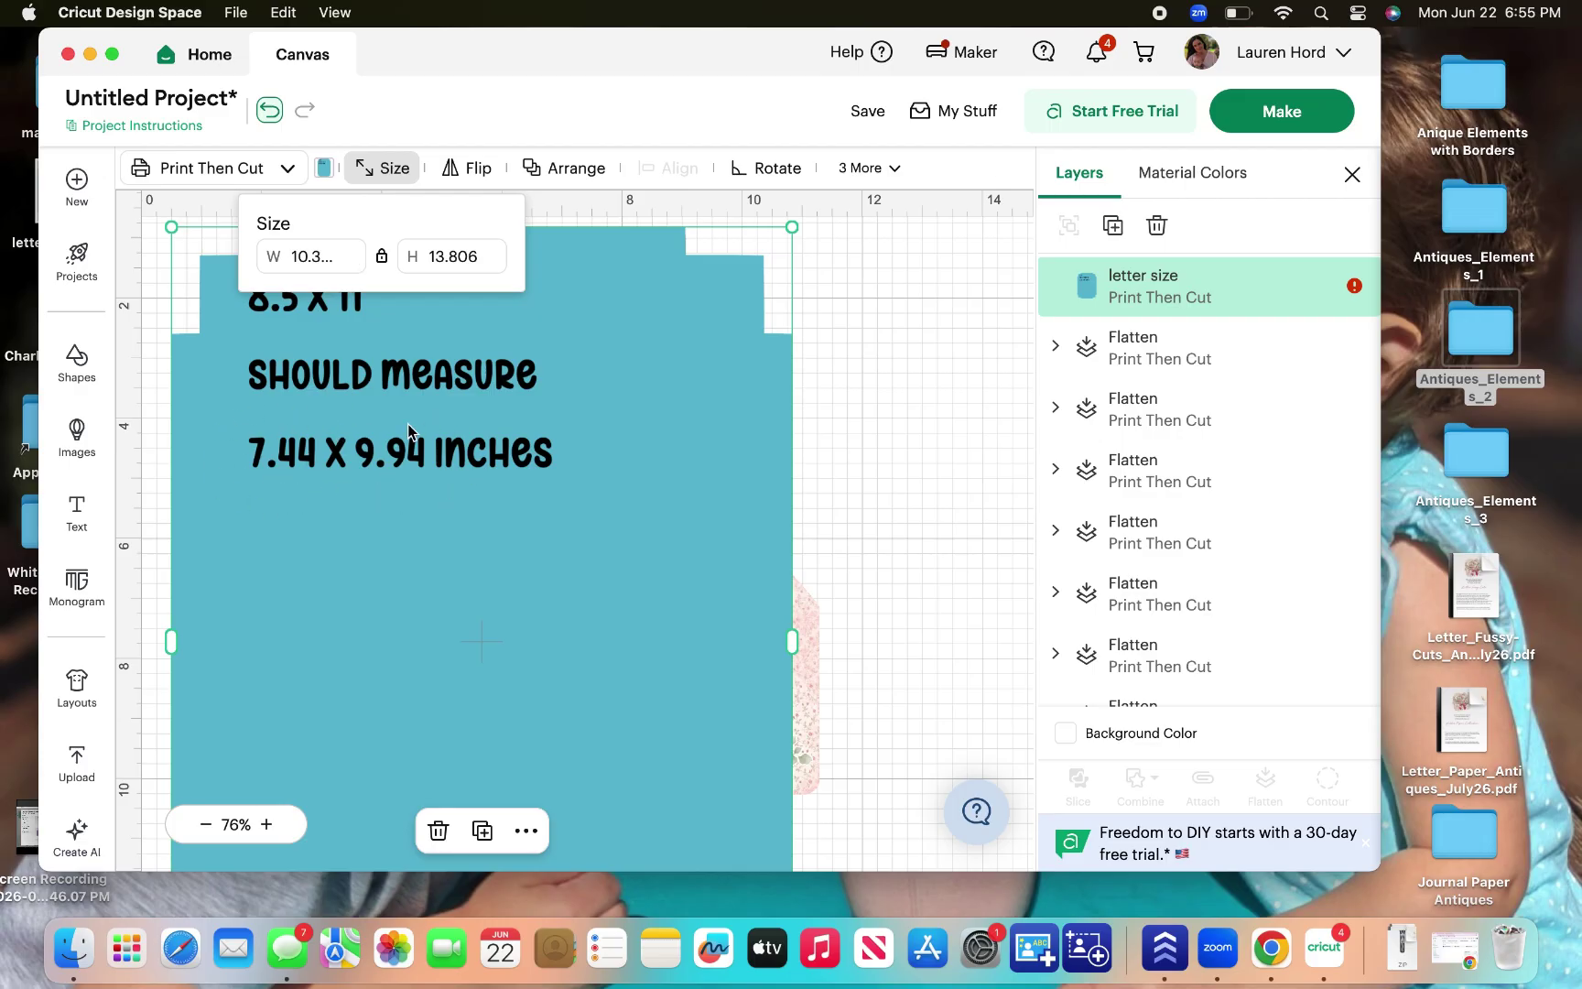
left_click(322, 247)
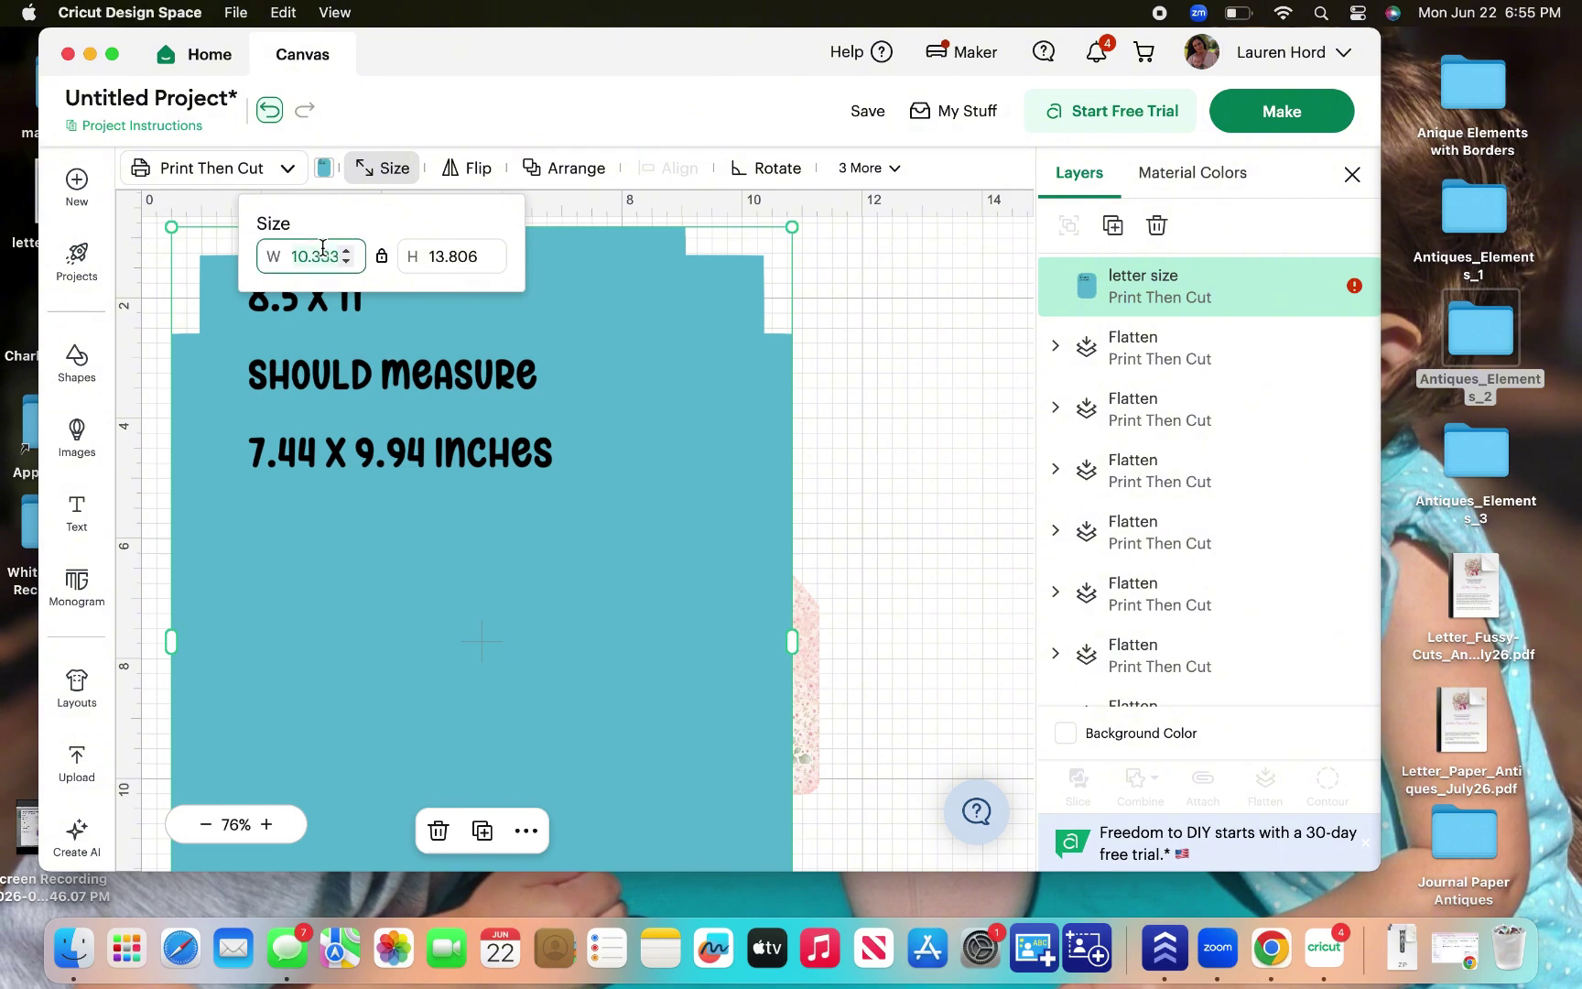
type("7")
key("Return")
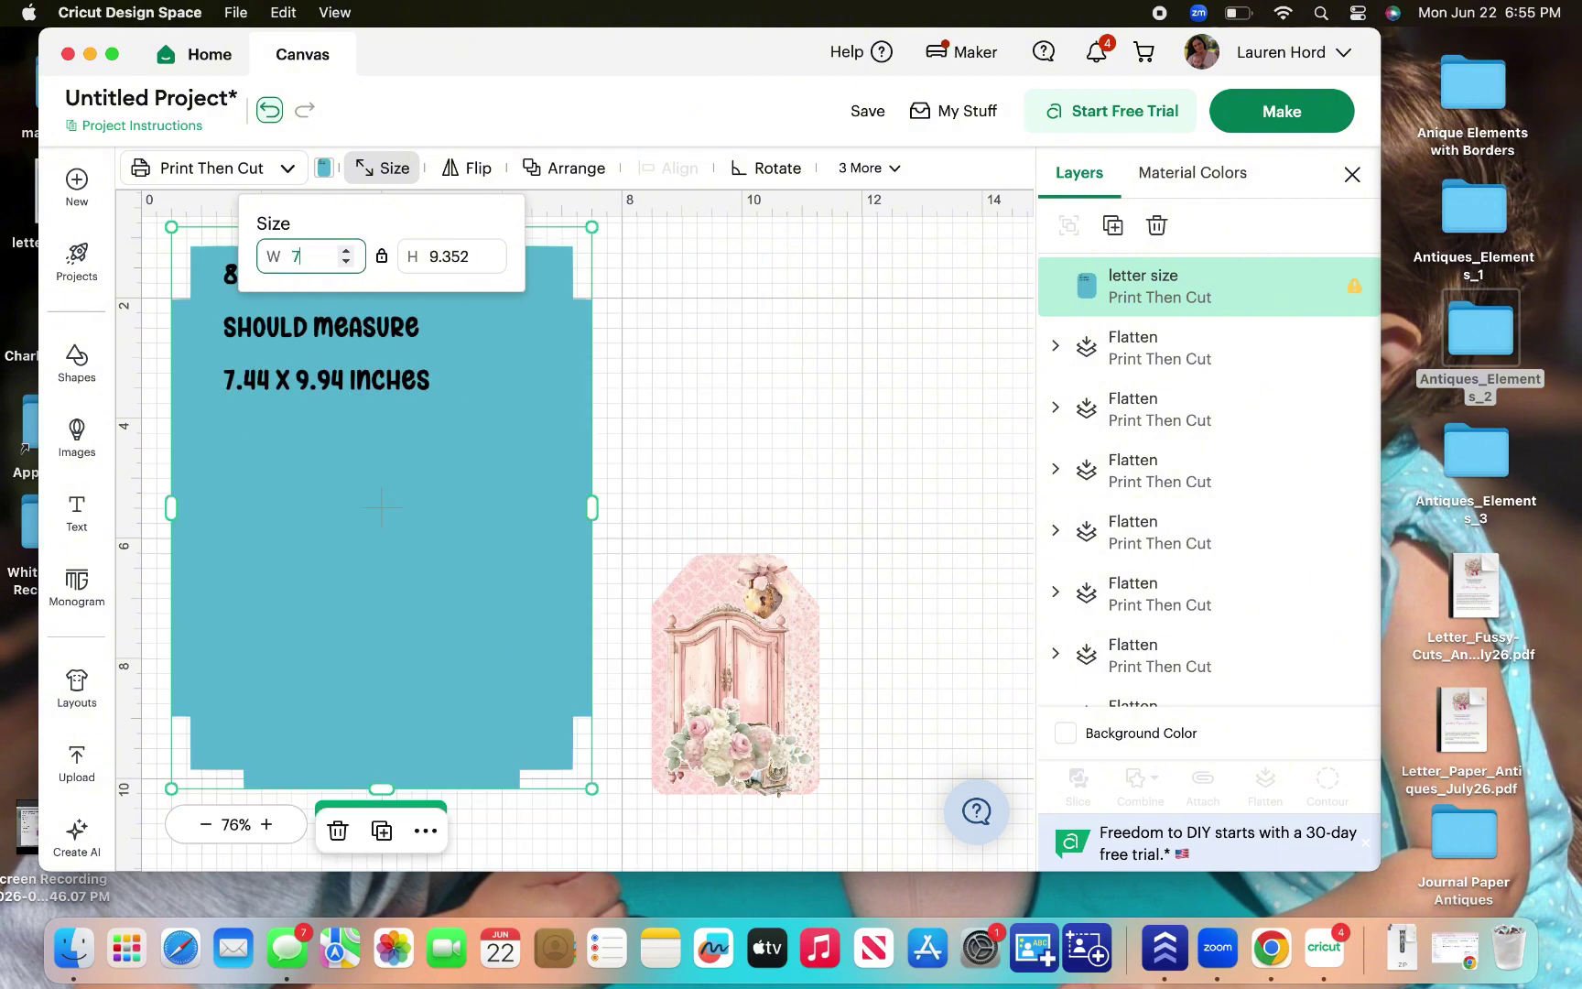
type(".4")
key("Return")
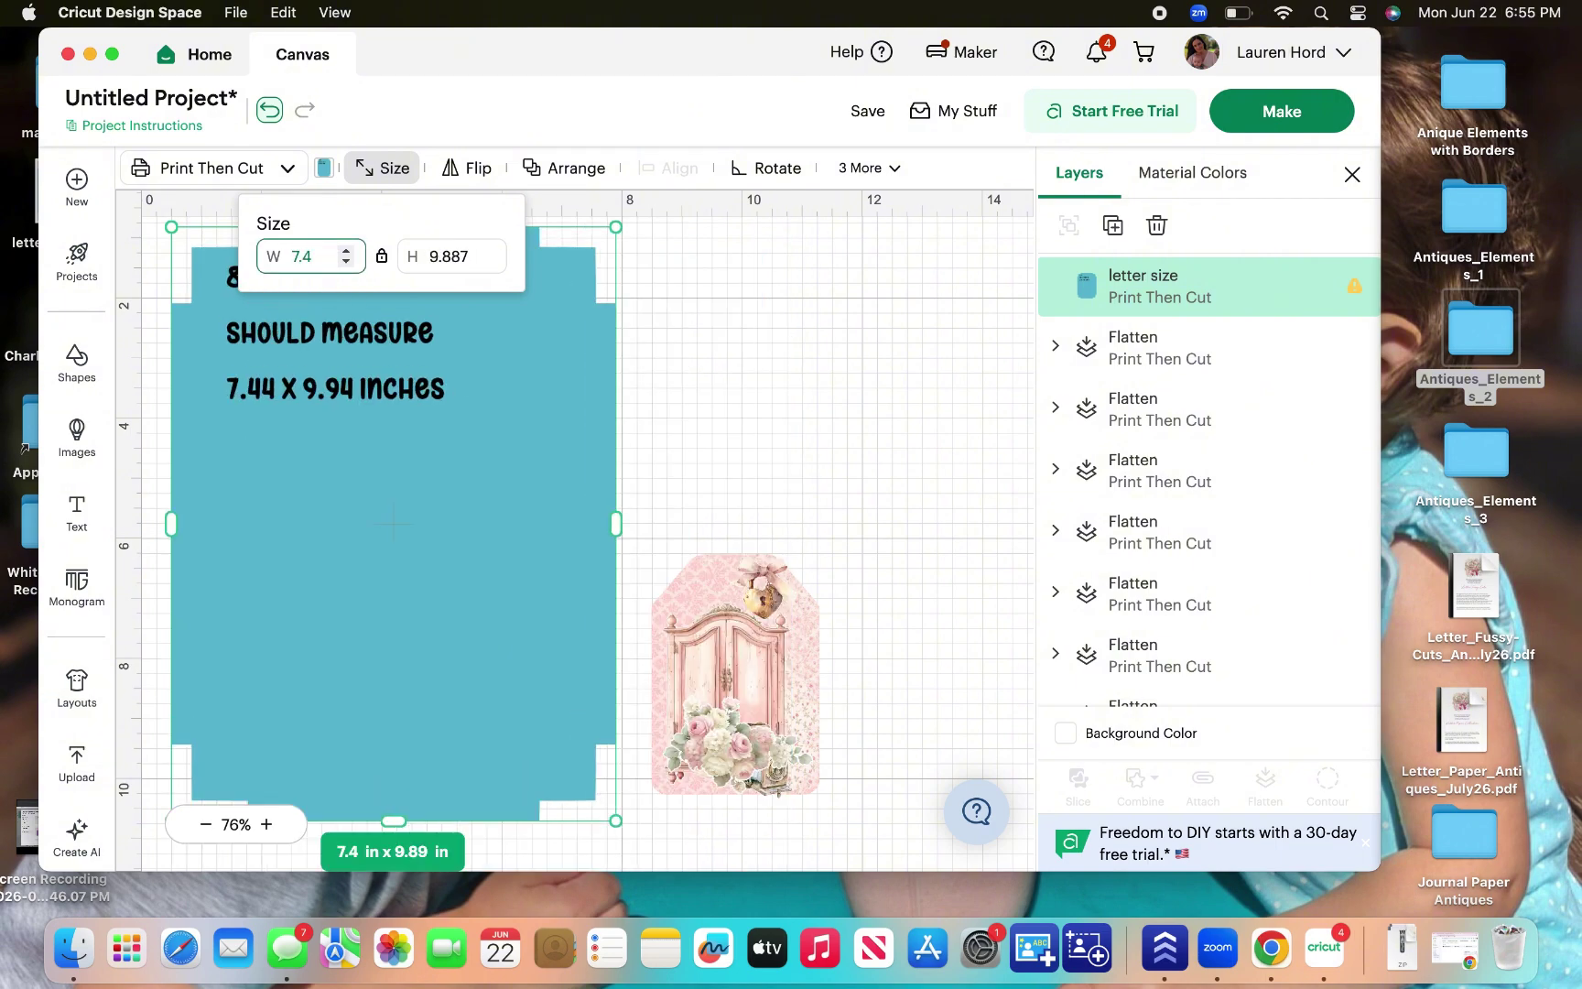
type("3")
key("Return")
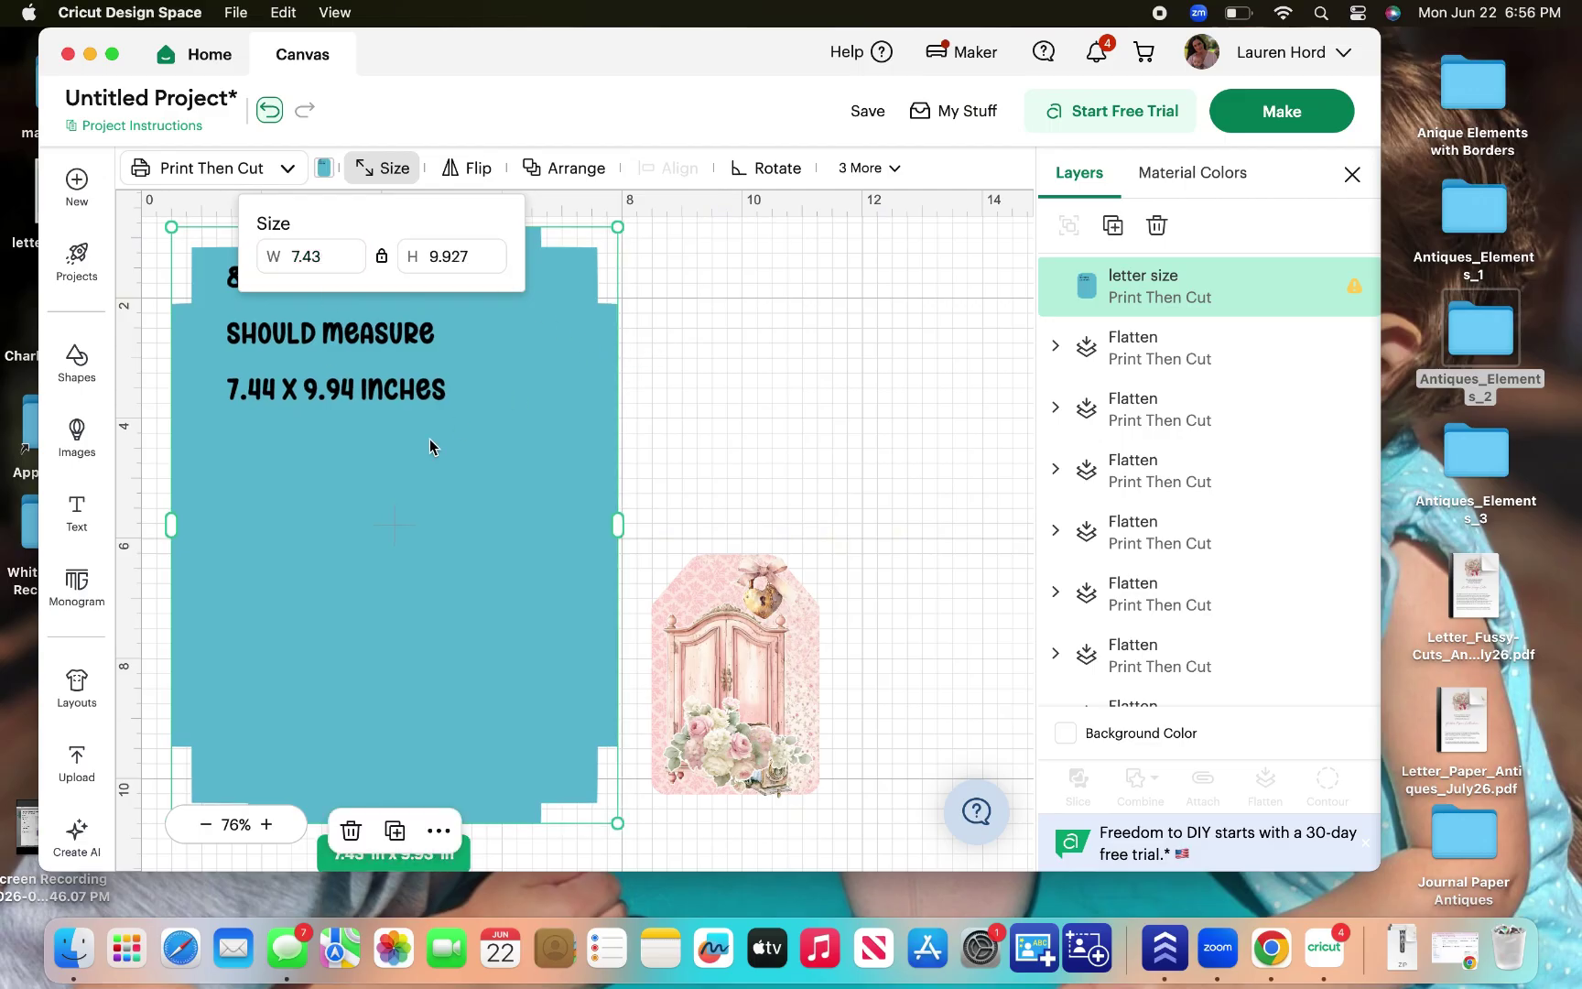
left_click(832, 364)
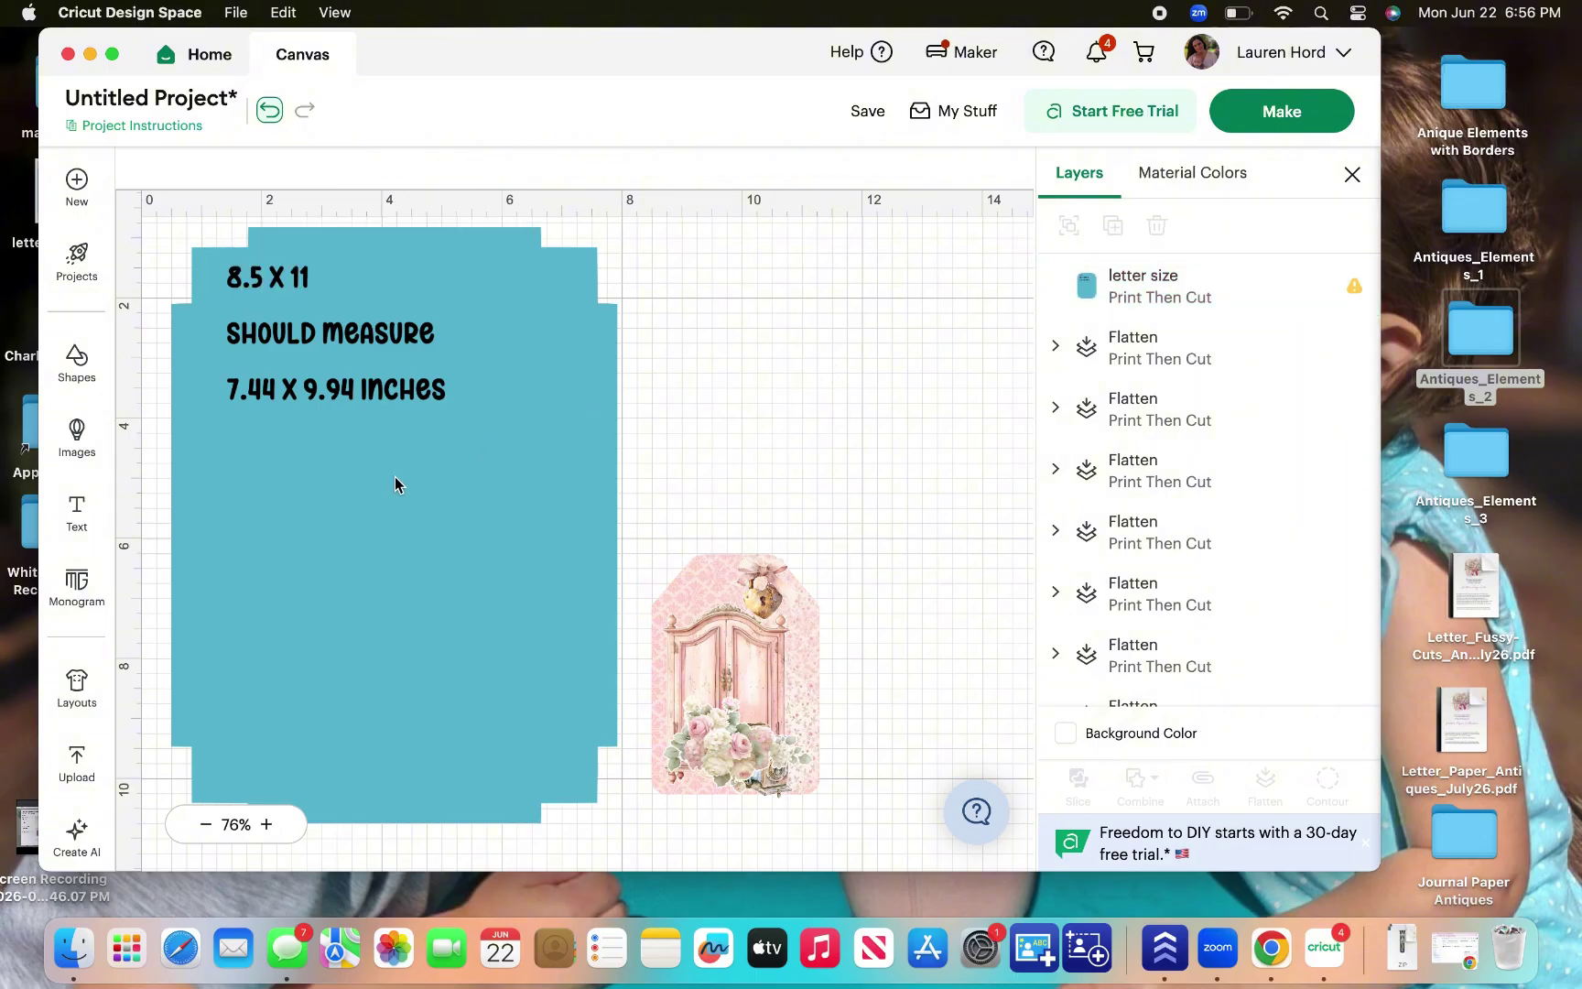
Send the letter-size template to the back of the layer order, behind all the antique elements.
left_click(396, 485)
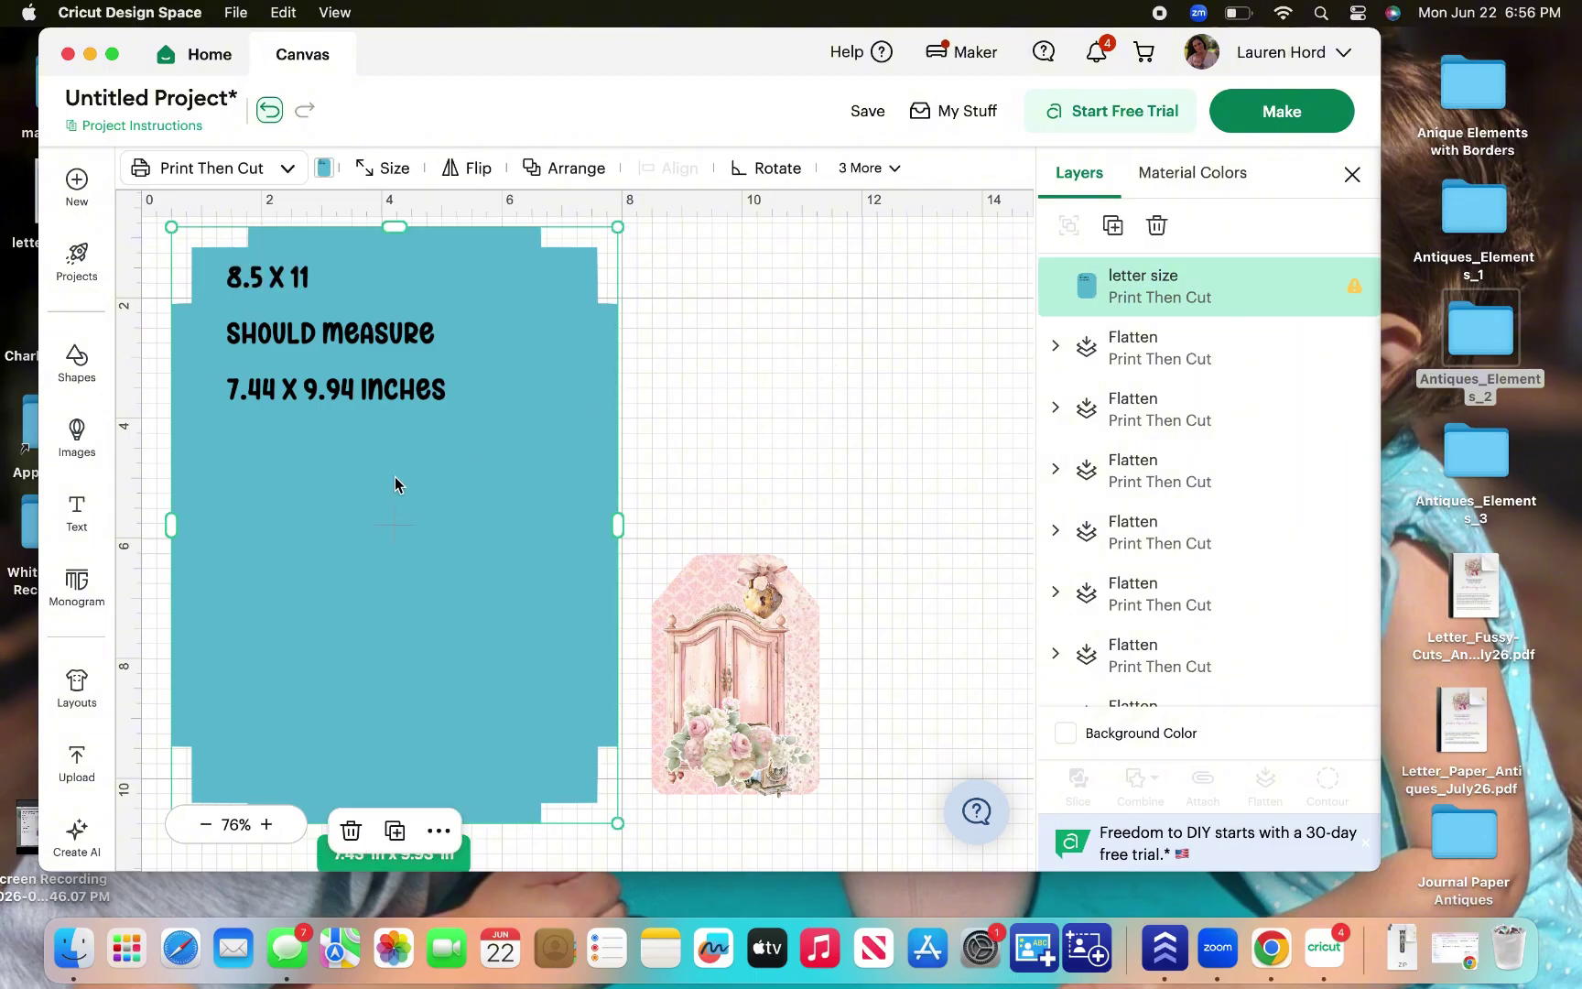
right_click(394, 477)
mouse_move(481, 772)
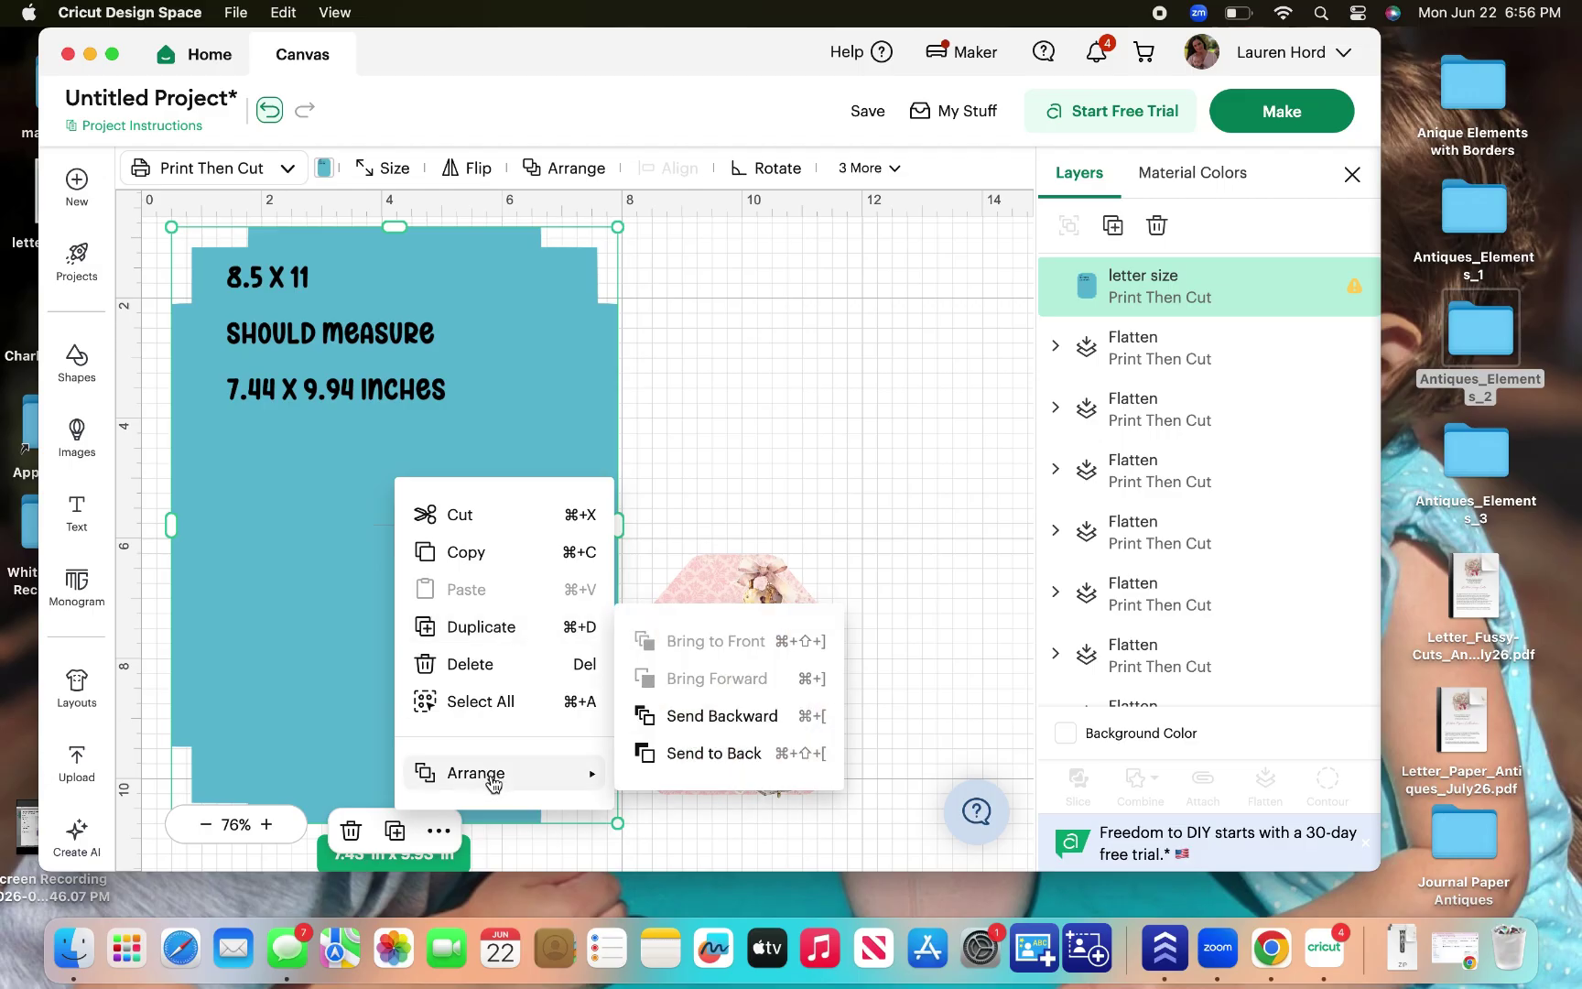
left_click(678, 766)
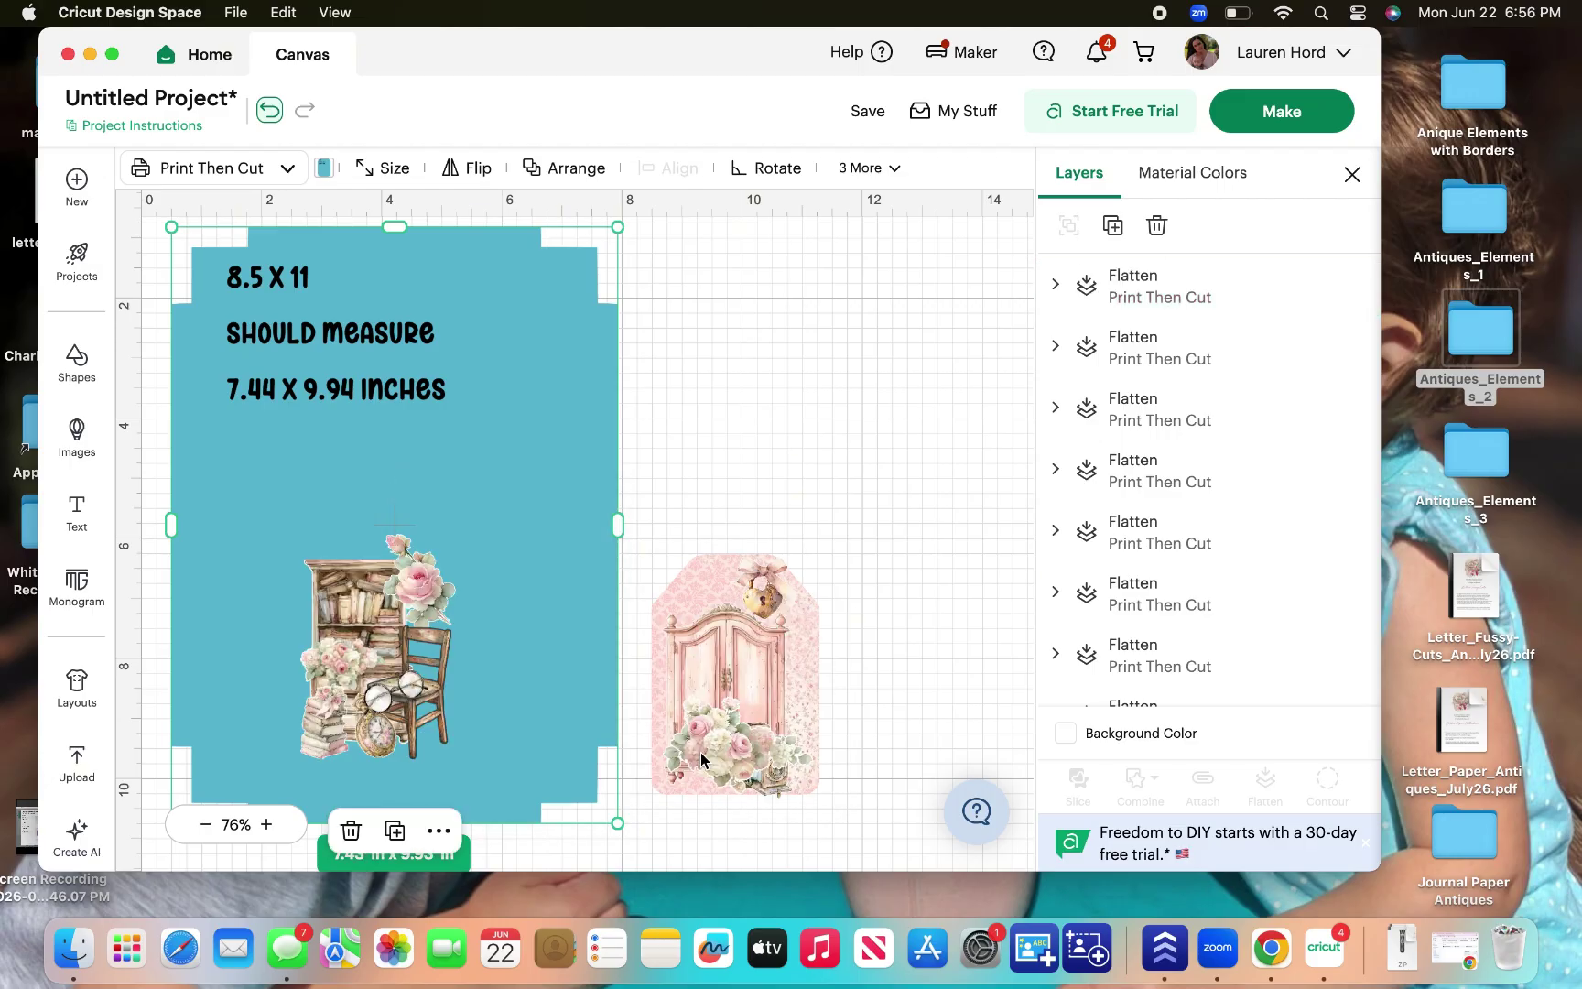
left_click(723, 518)
Spread the bookcase, rose, eyeglasses, book stack, pocket watch and chair apart across the letter-size template.
left_click_drag(348, 586, 236, 225)
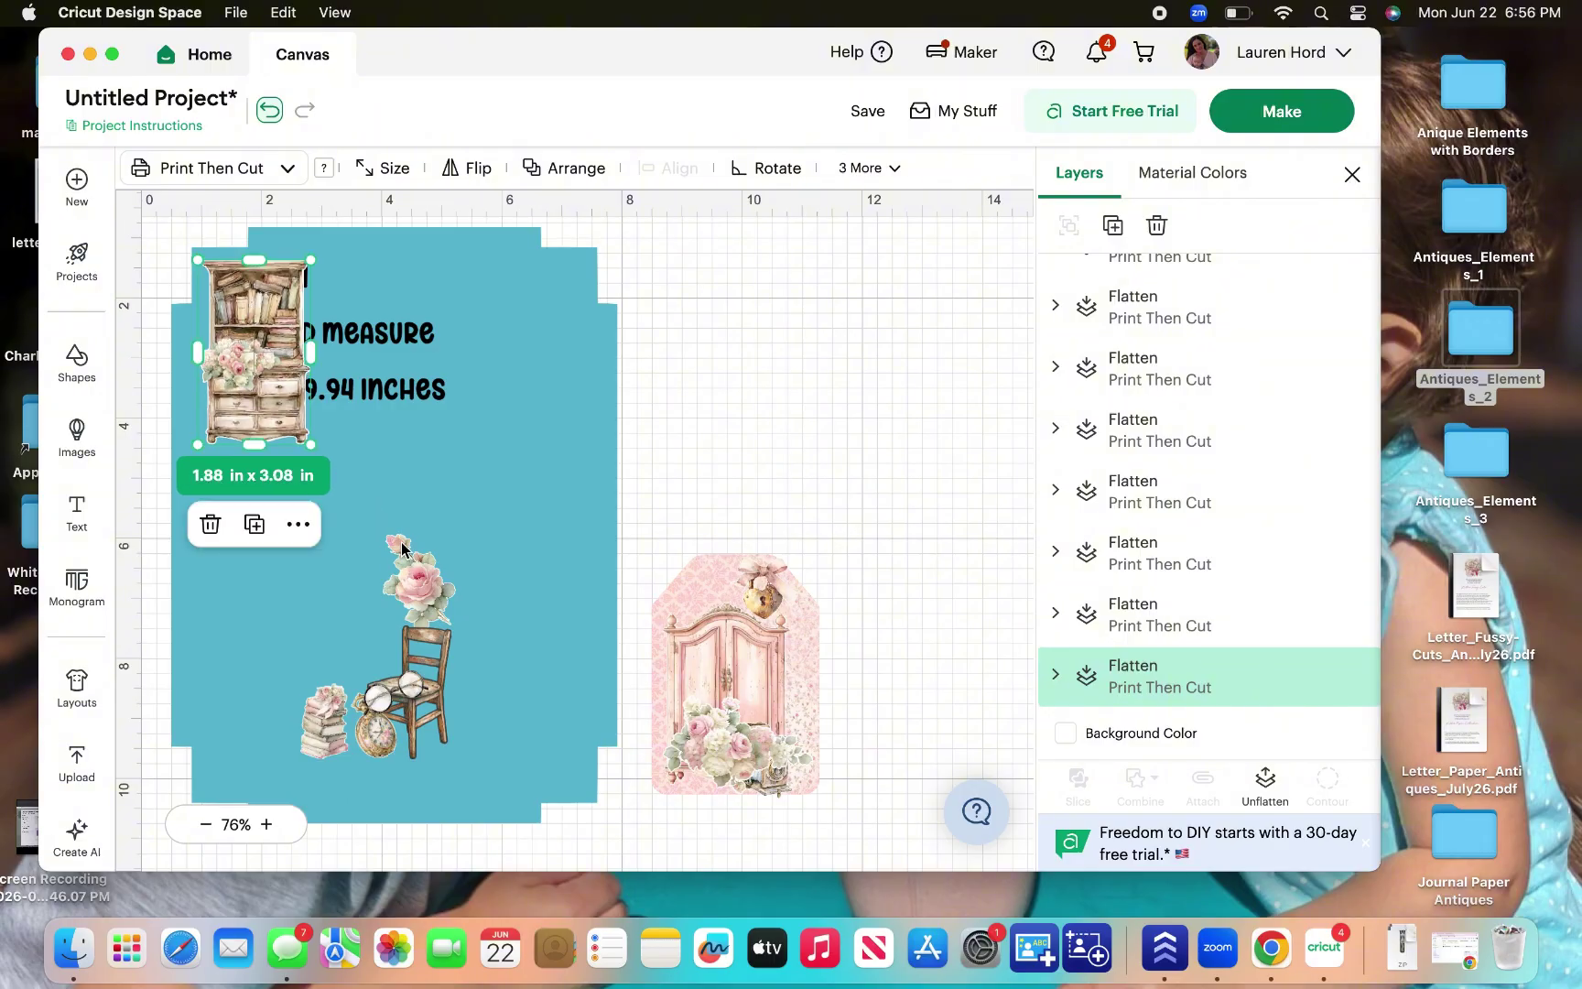
left_click(414, 530)
left_click_drag(414, 525, 350, 233)
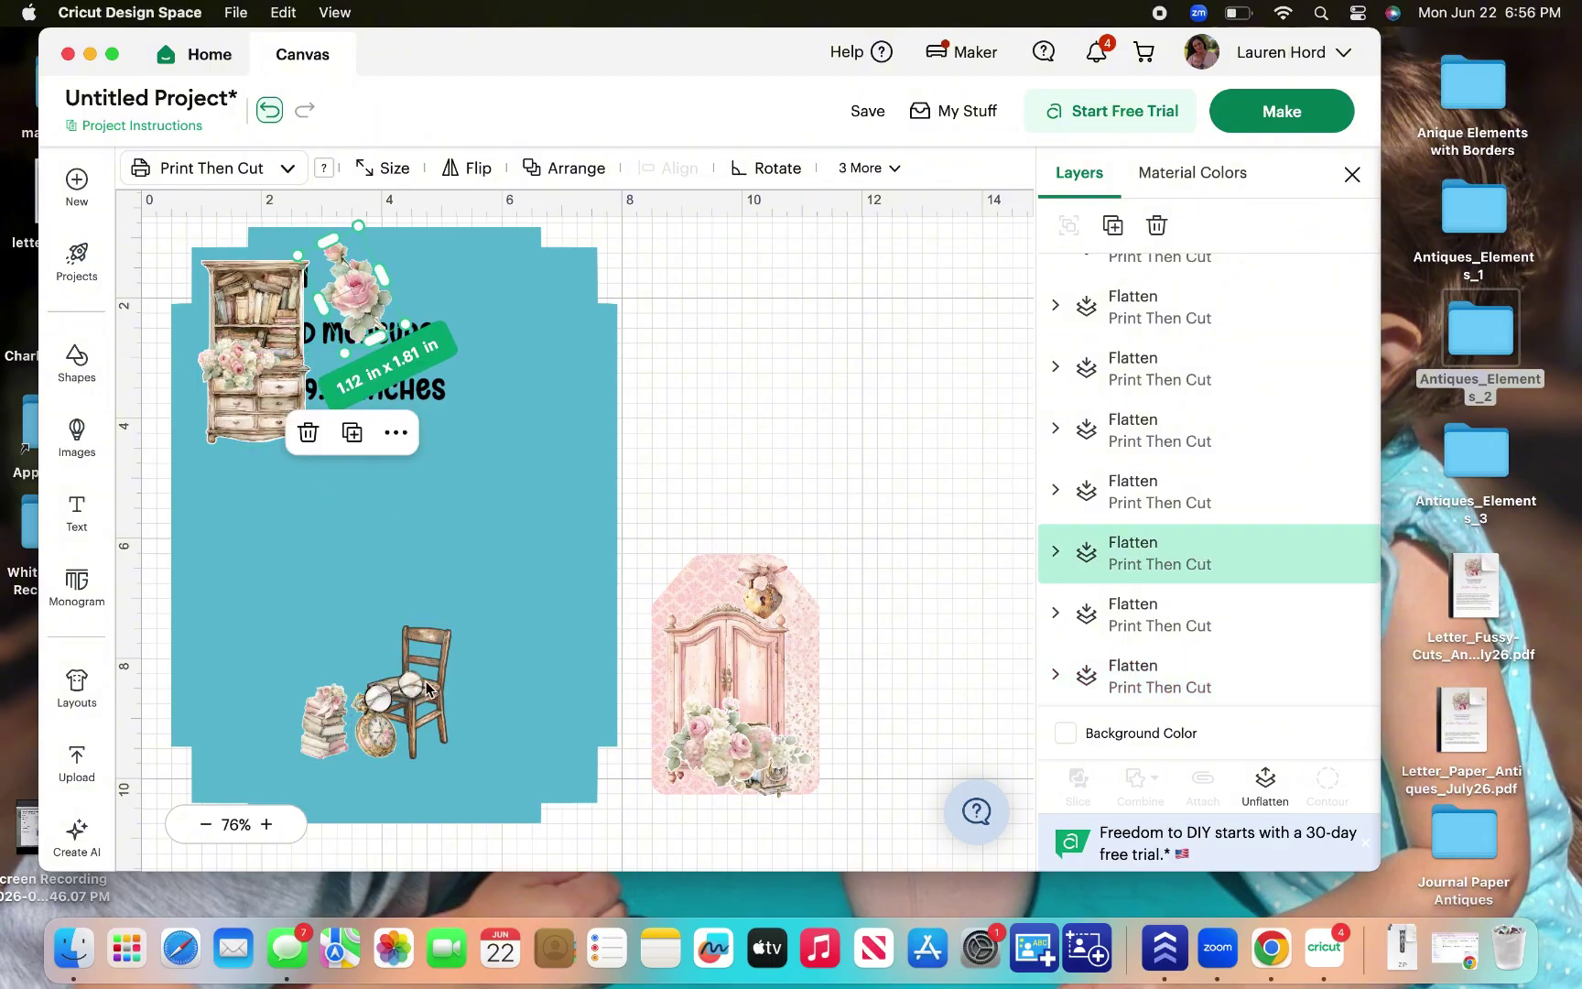
left_click(416, 689)
left_click_drag(417, 688, 240, 485)
left_click_drag(325, 724, 223, 537)
left_click_drag(375, 738, 208, 641)
left_click_drag(408, 705, 547, 332)
Move the pink wardrobe, heart lock, camera and floral bouquet from the second tag onto the template, and delete the empty tag.
left_click_drag(721, 658, 540, 606)
left_click_drag(748, 594, 407, 274)
left_click_drag(723, 756, 462, 350)
left_click(767, 703)
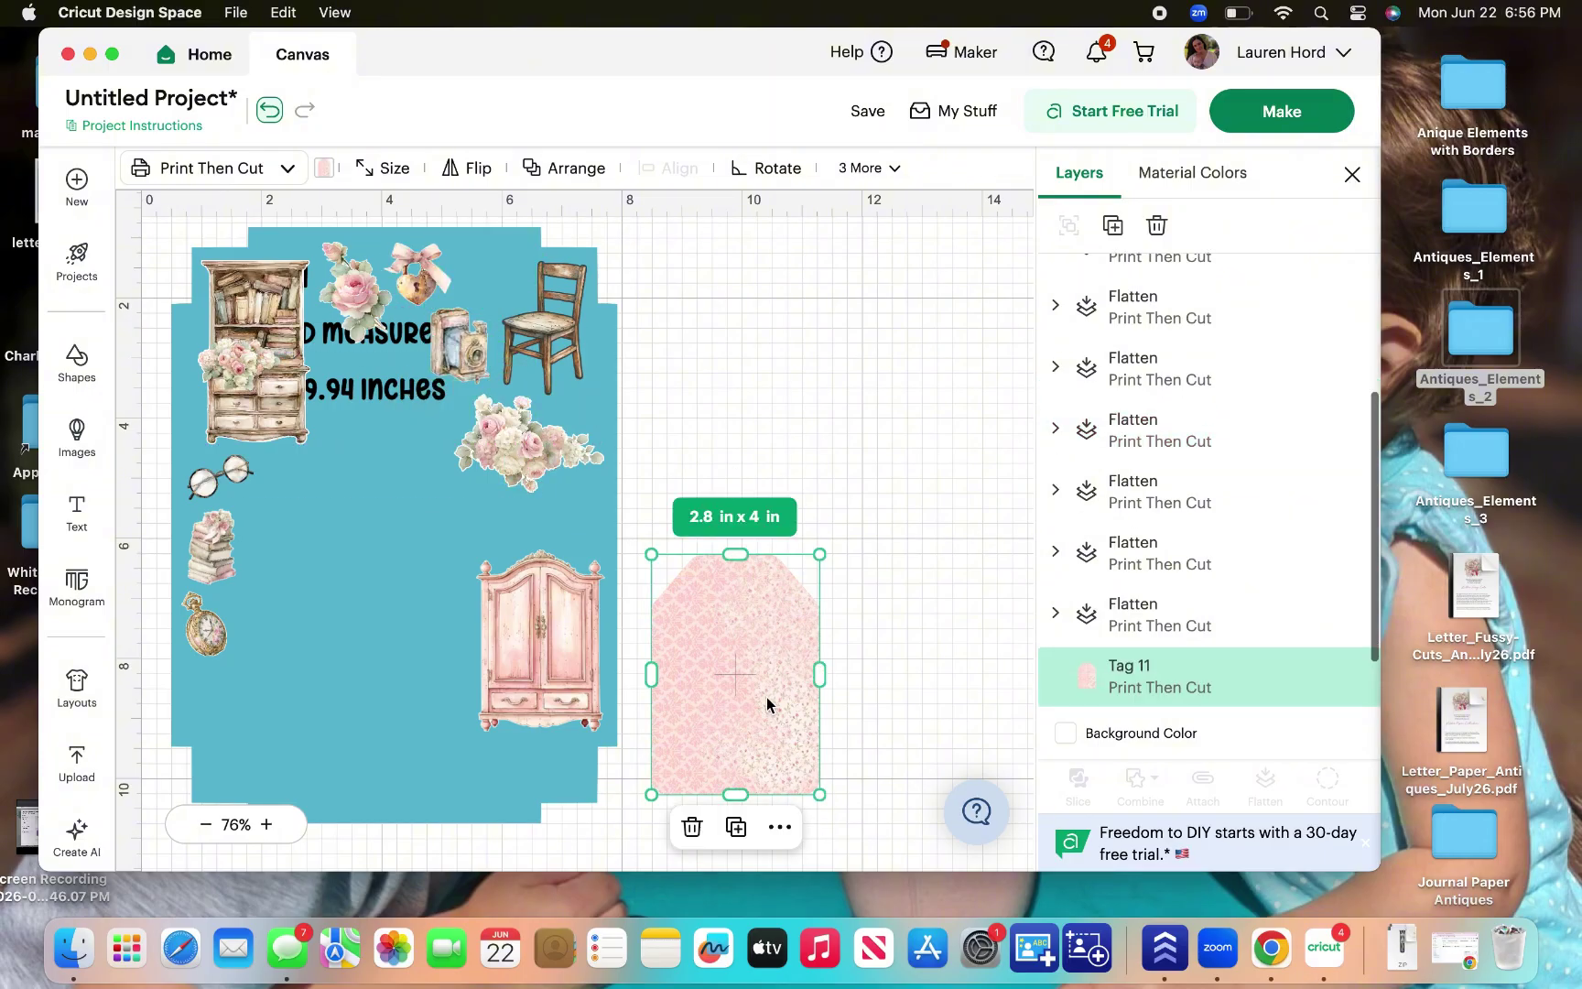
key("Delete")
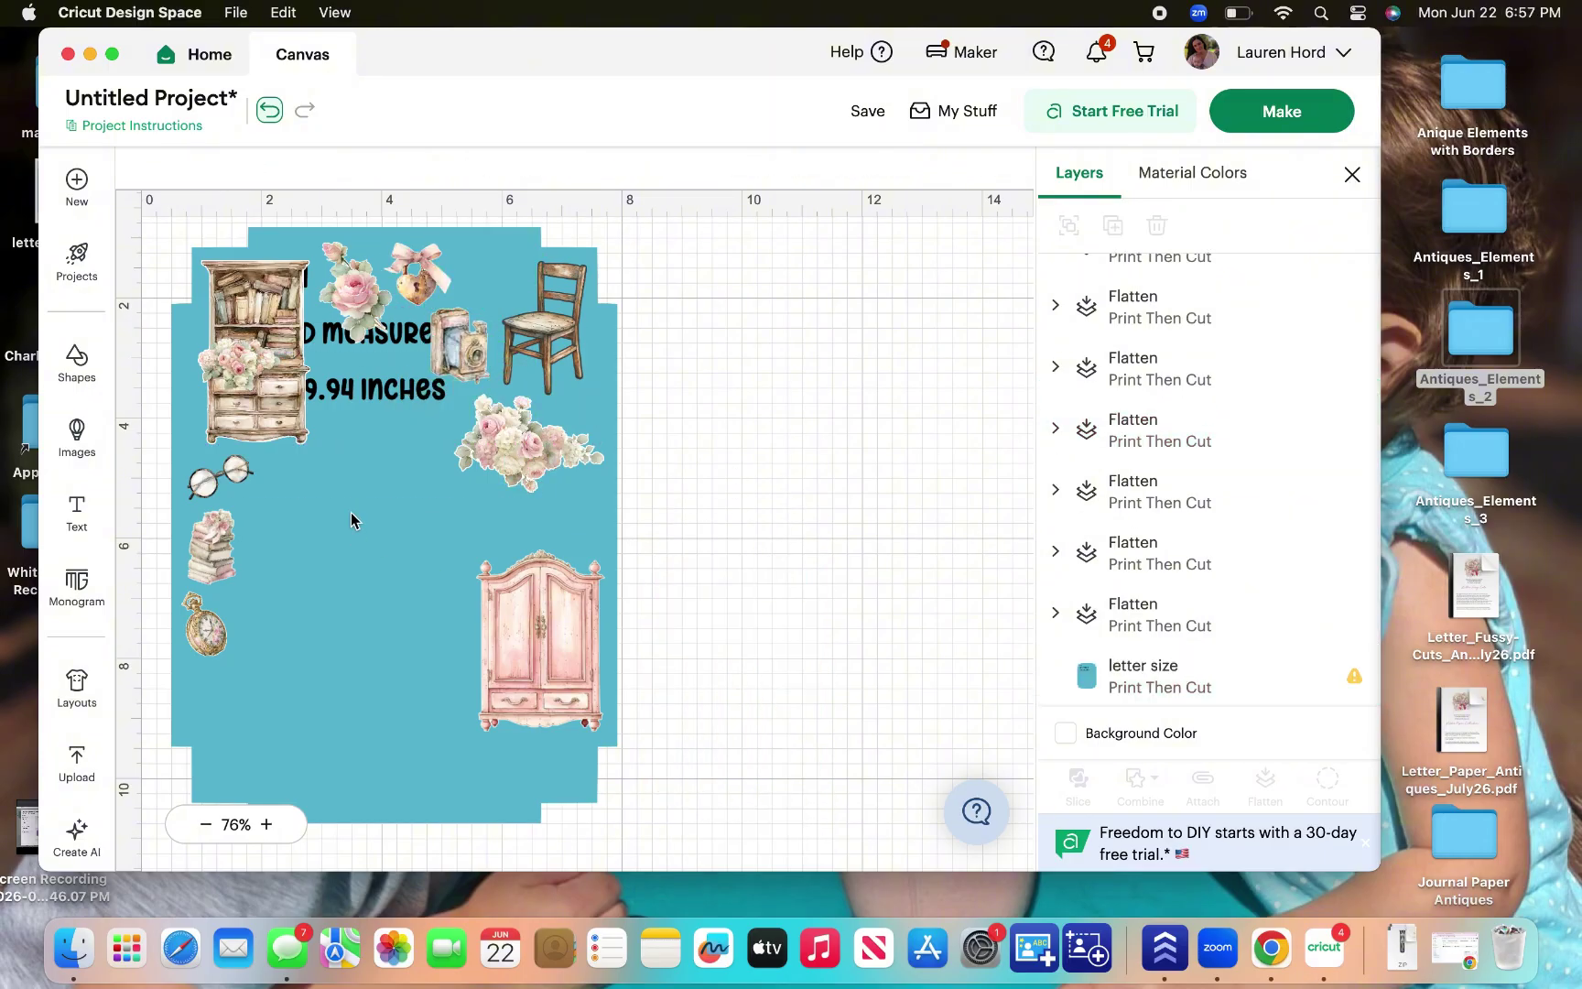
Change the letter-size template's print type from original artwork to Color and make it white.
left_click(352, 520)
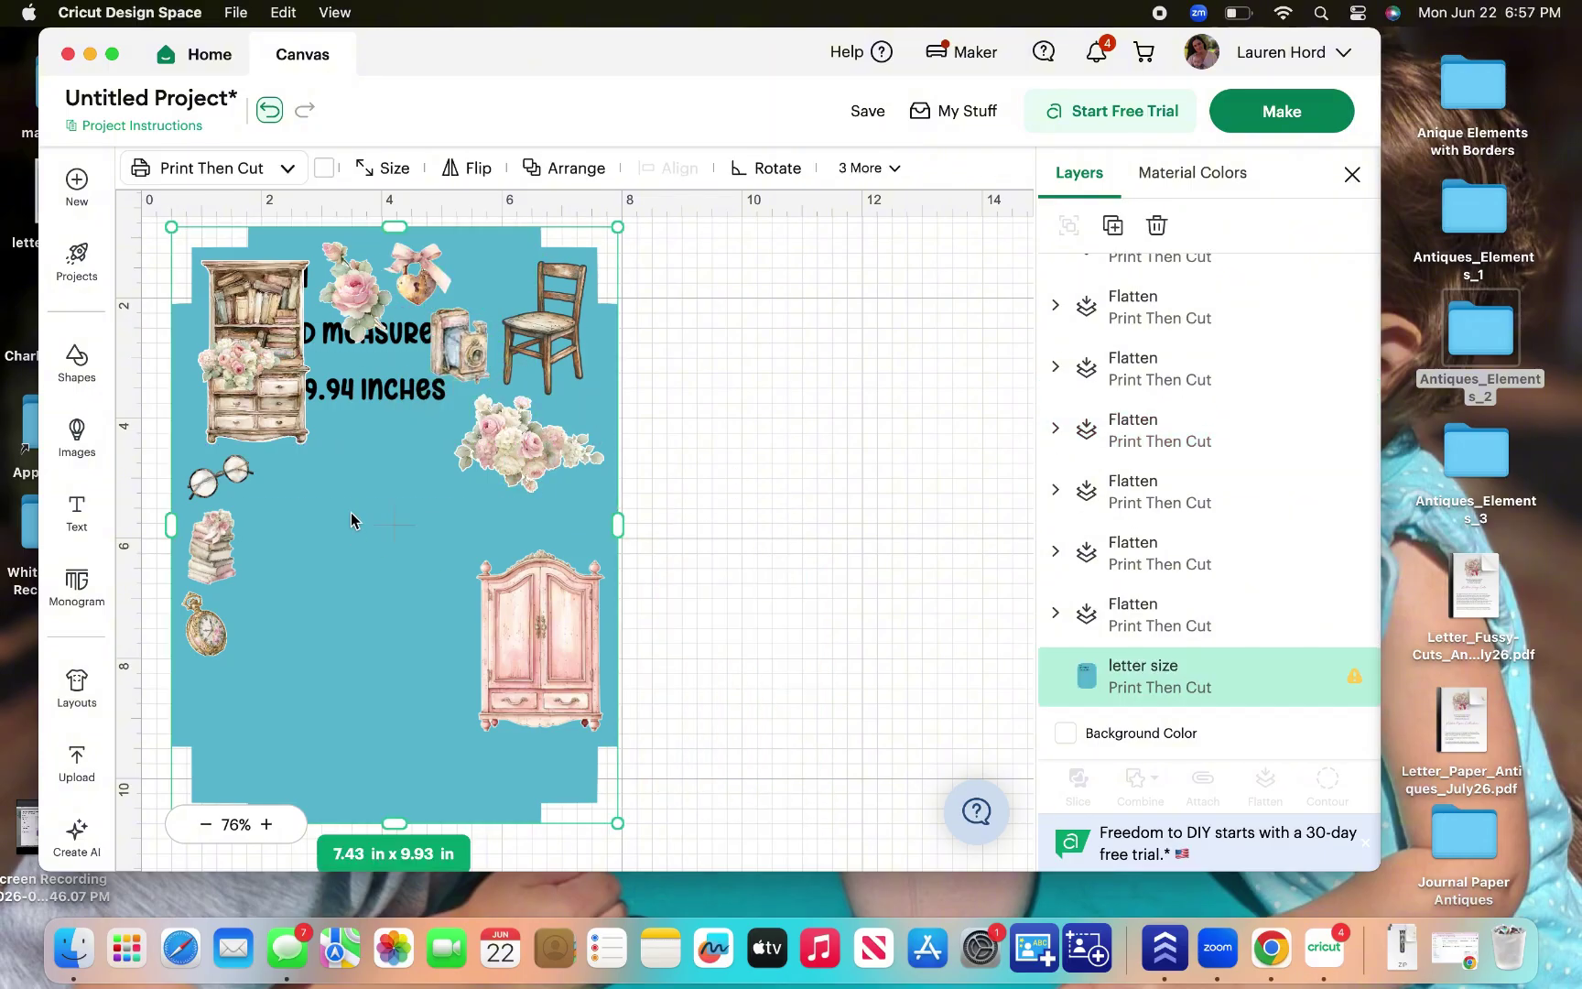
left_click(332, 173)
left_click(362, 270)
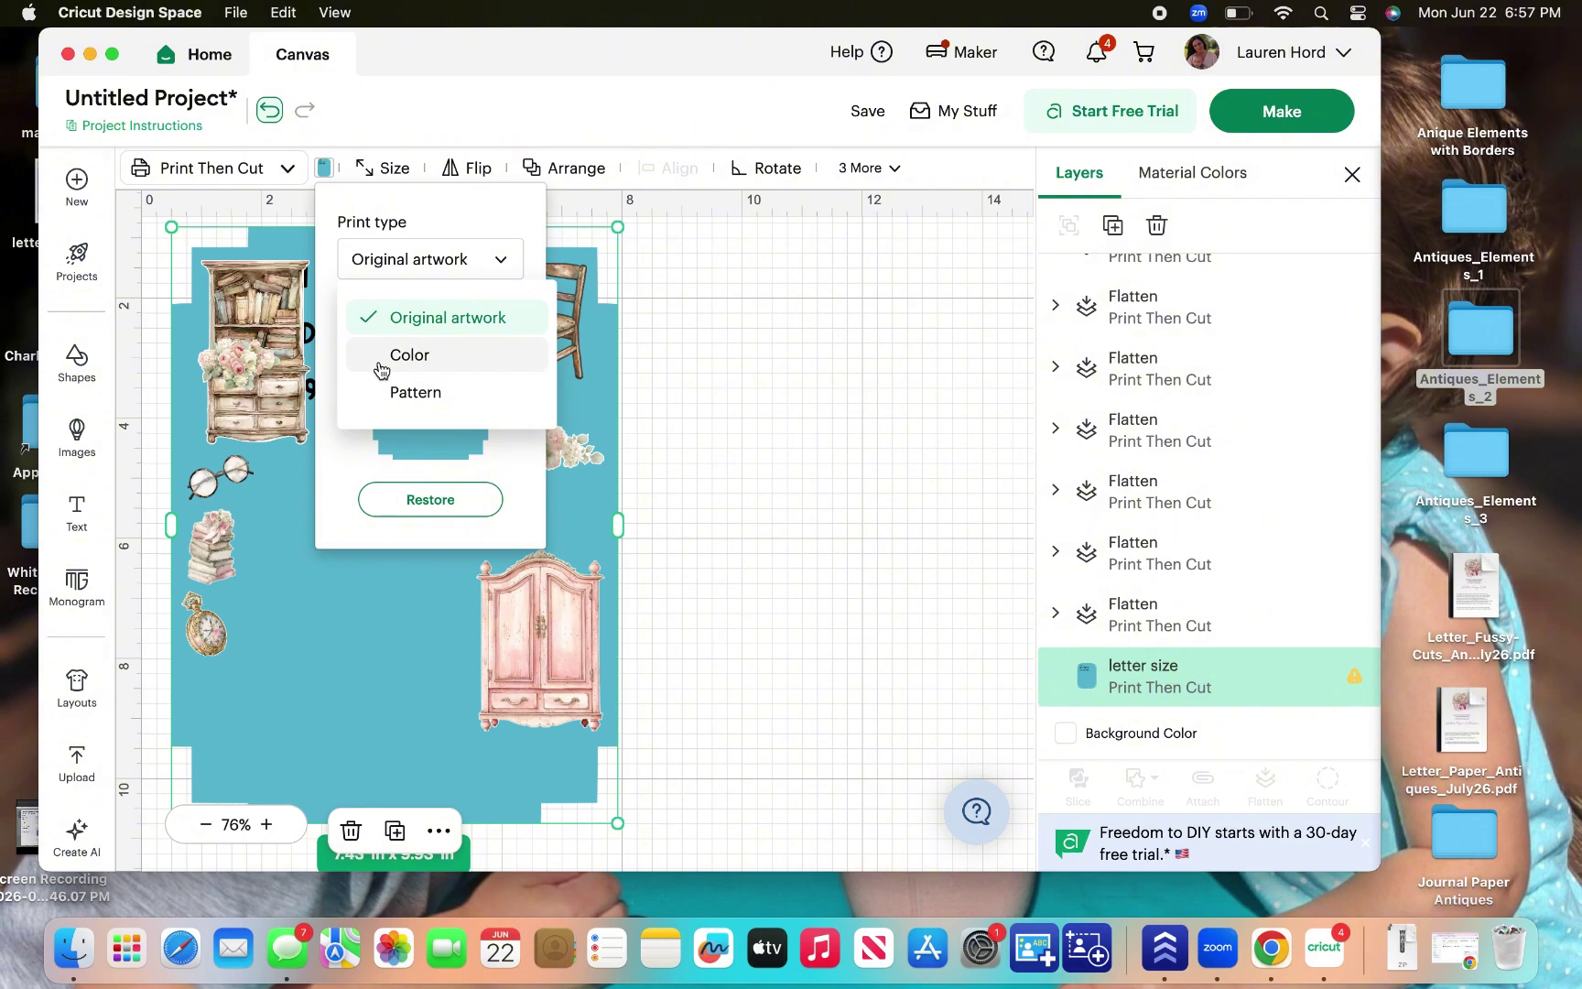
left_click(381, 364)
left_click(378, 317)
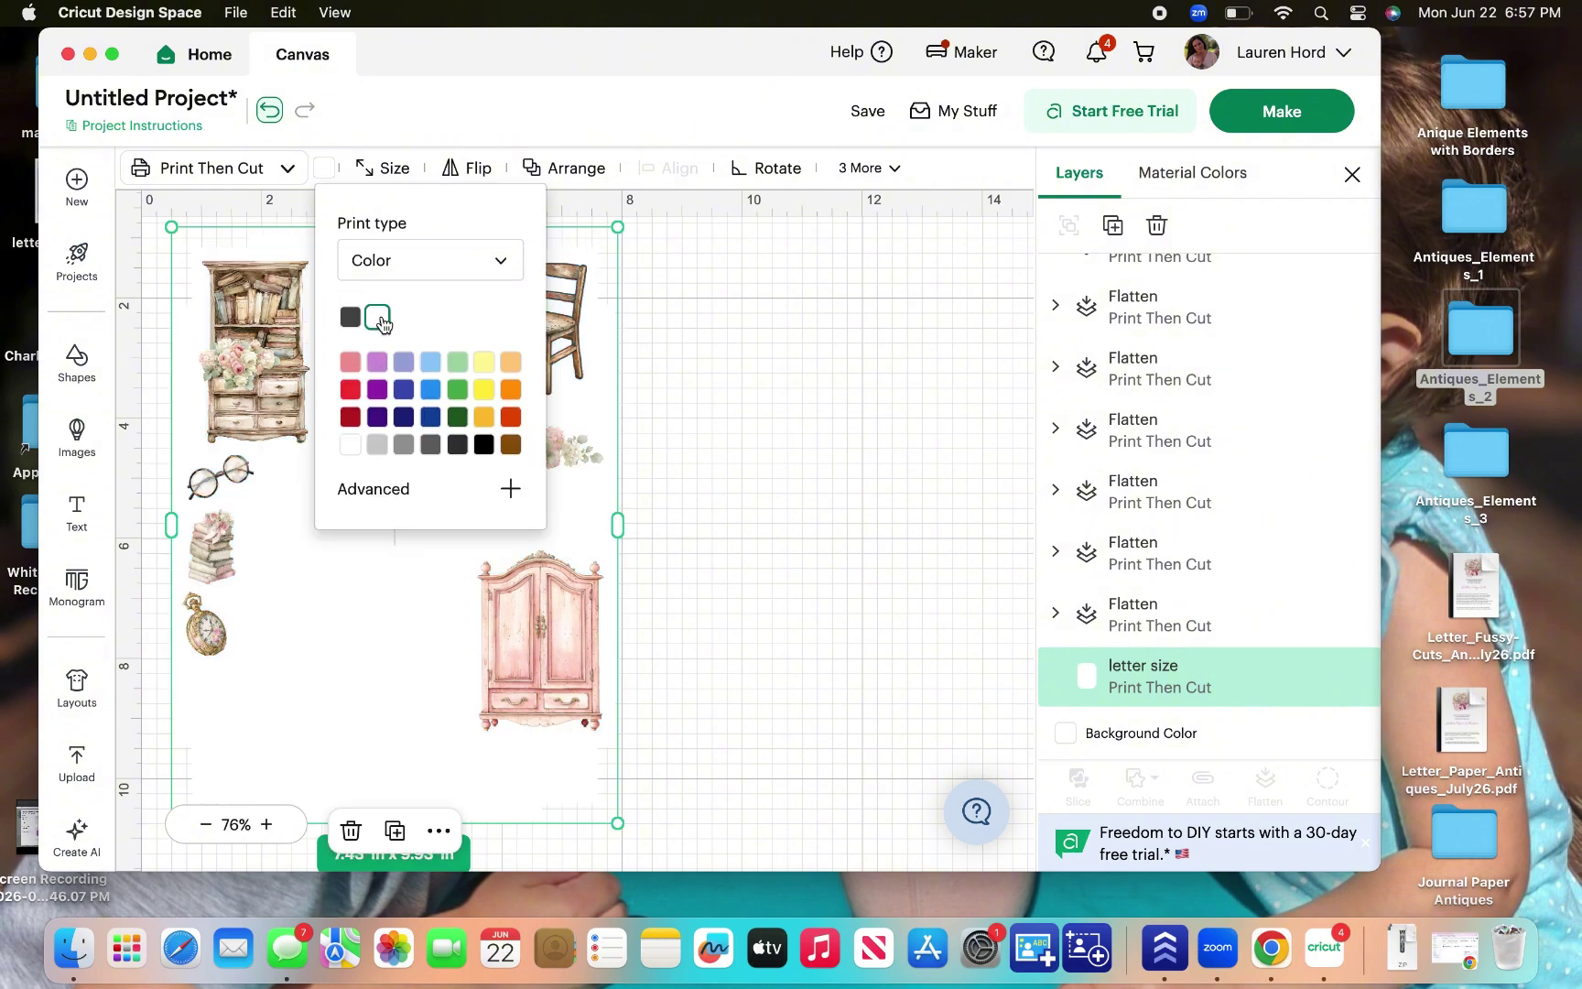
left_click(644, 523)
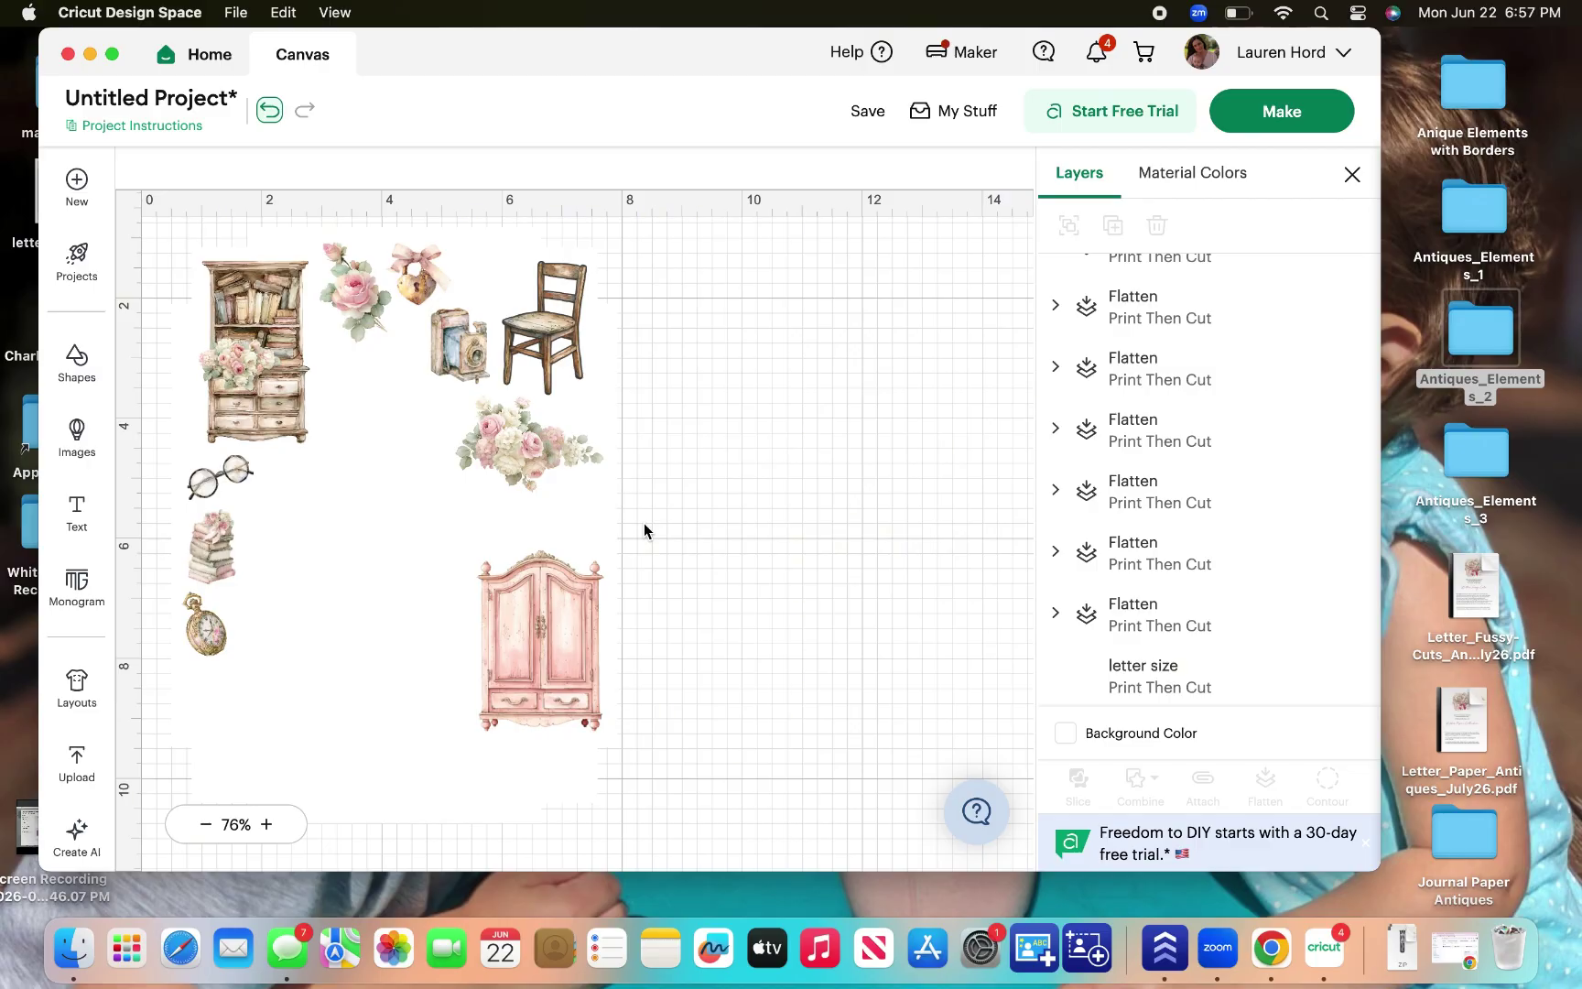
Attach all the elements to the white template and save the project as Untitled Project - 1.
scroll(644, 523, "up", 1)
left_click_drag(635, 843, 52, 50)
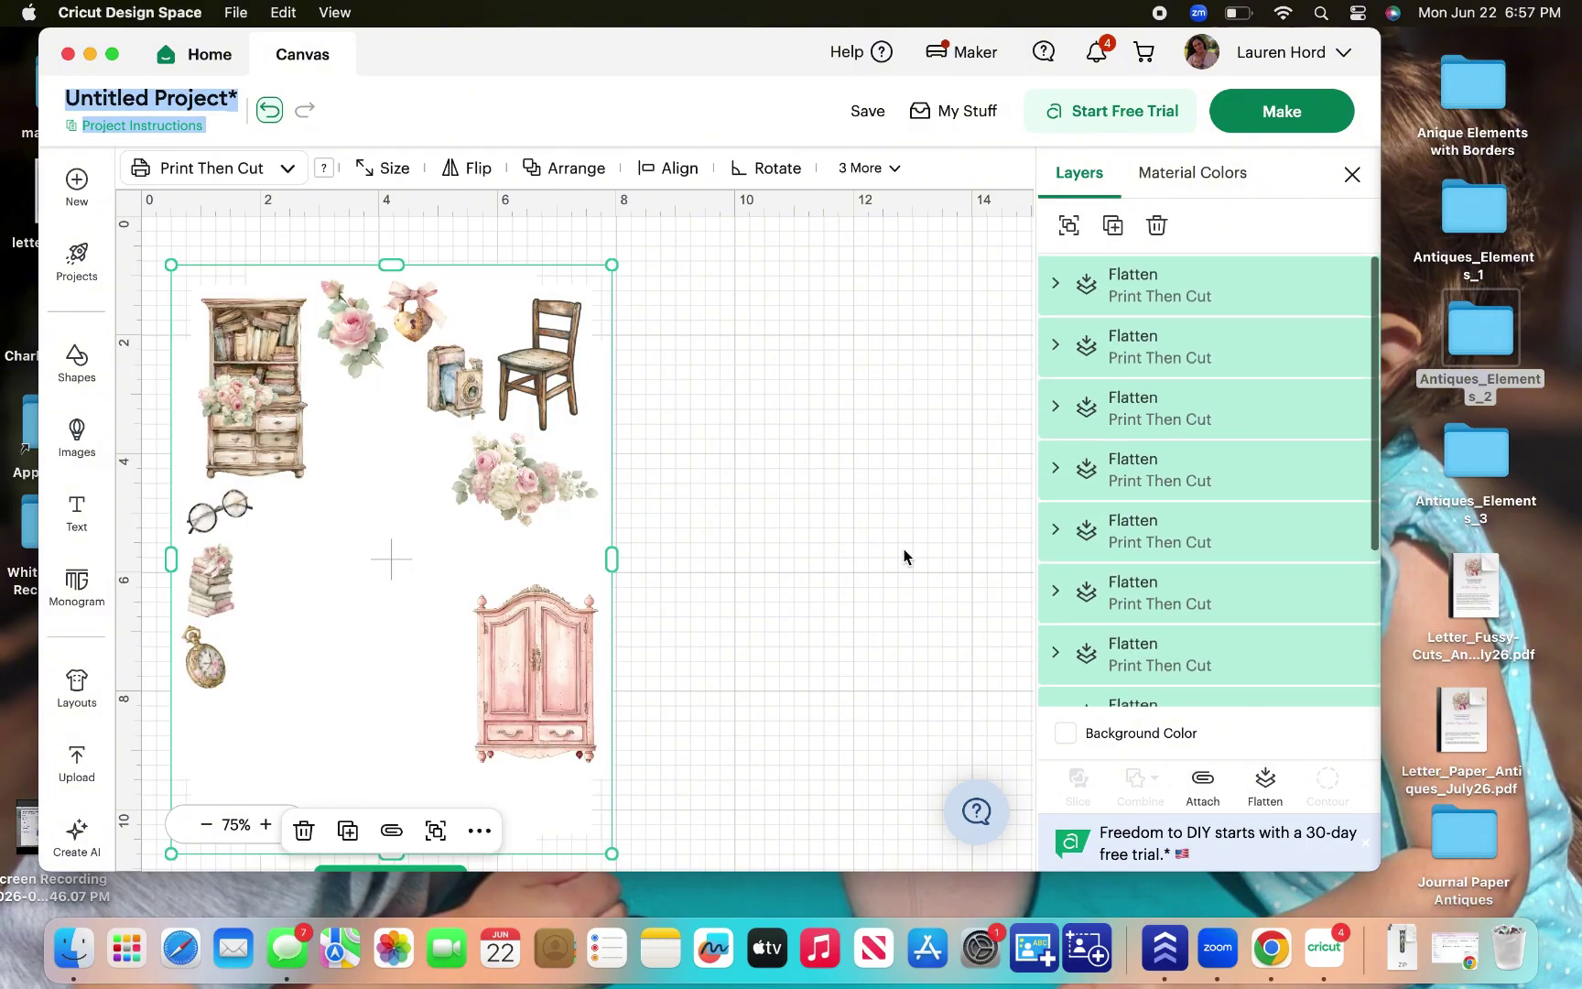
left_click(1203, 780)
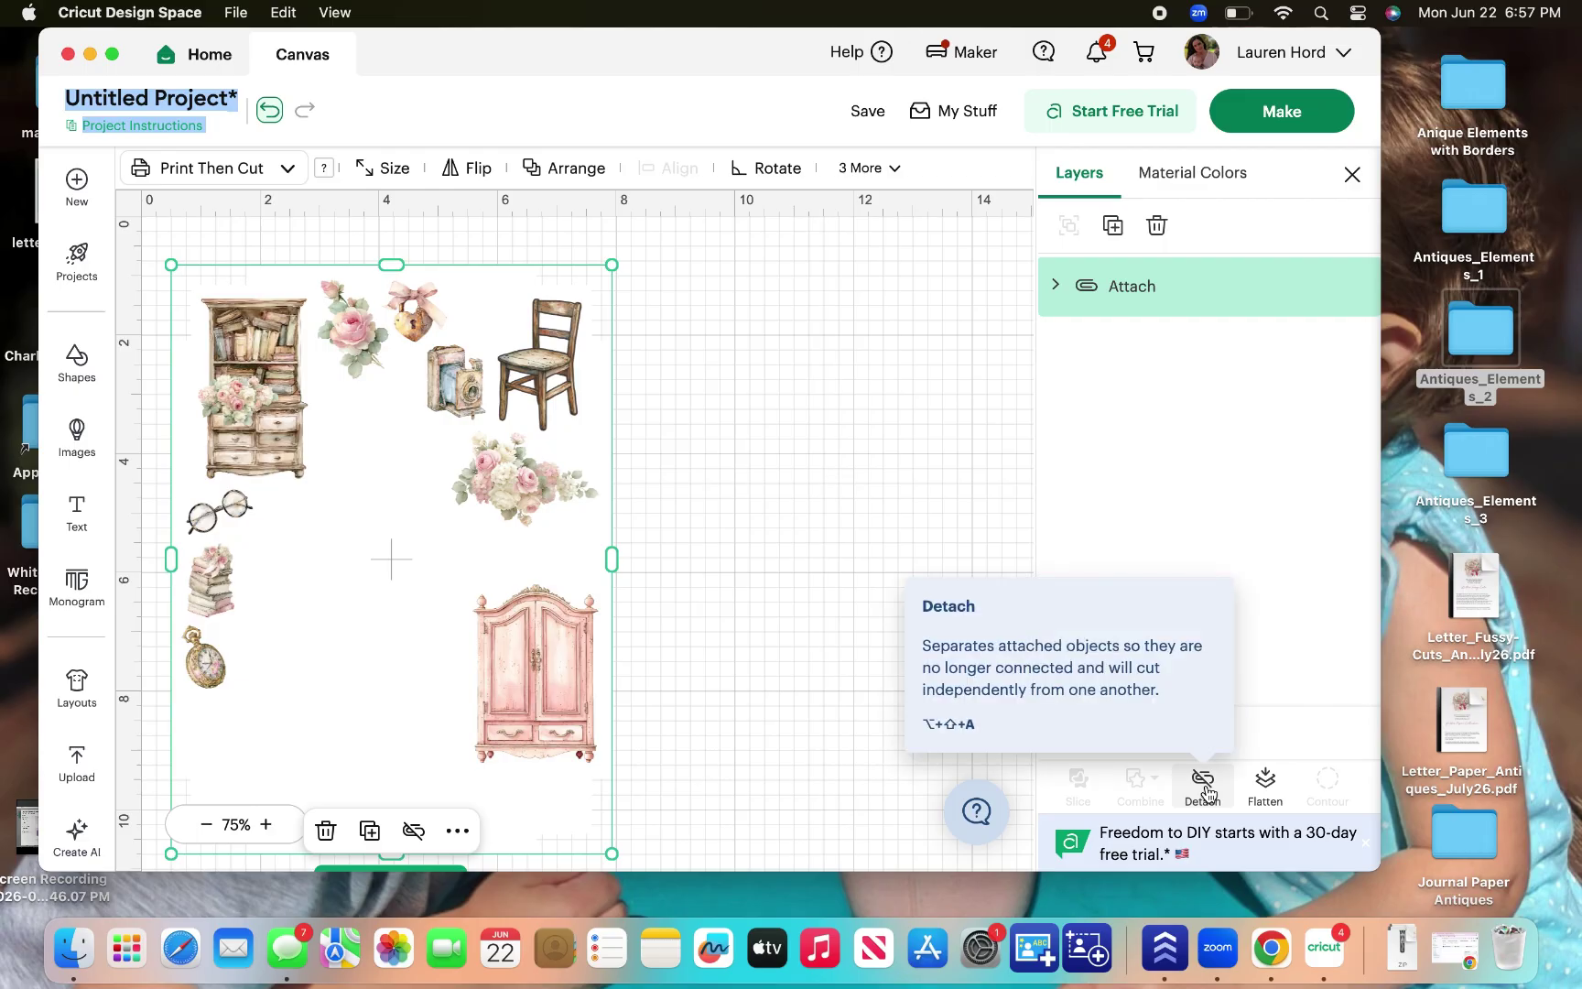
left_click(866, 110)
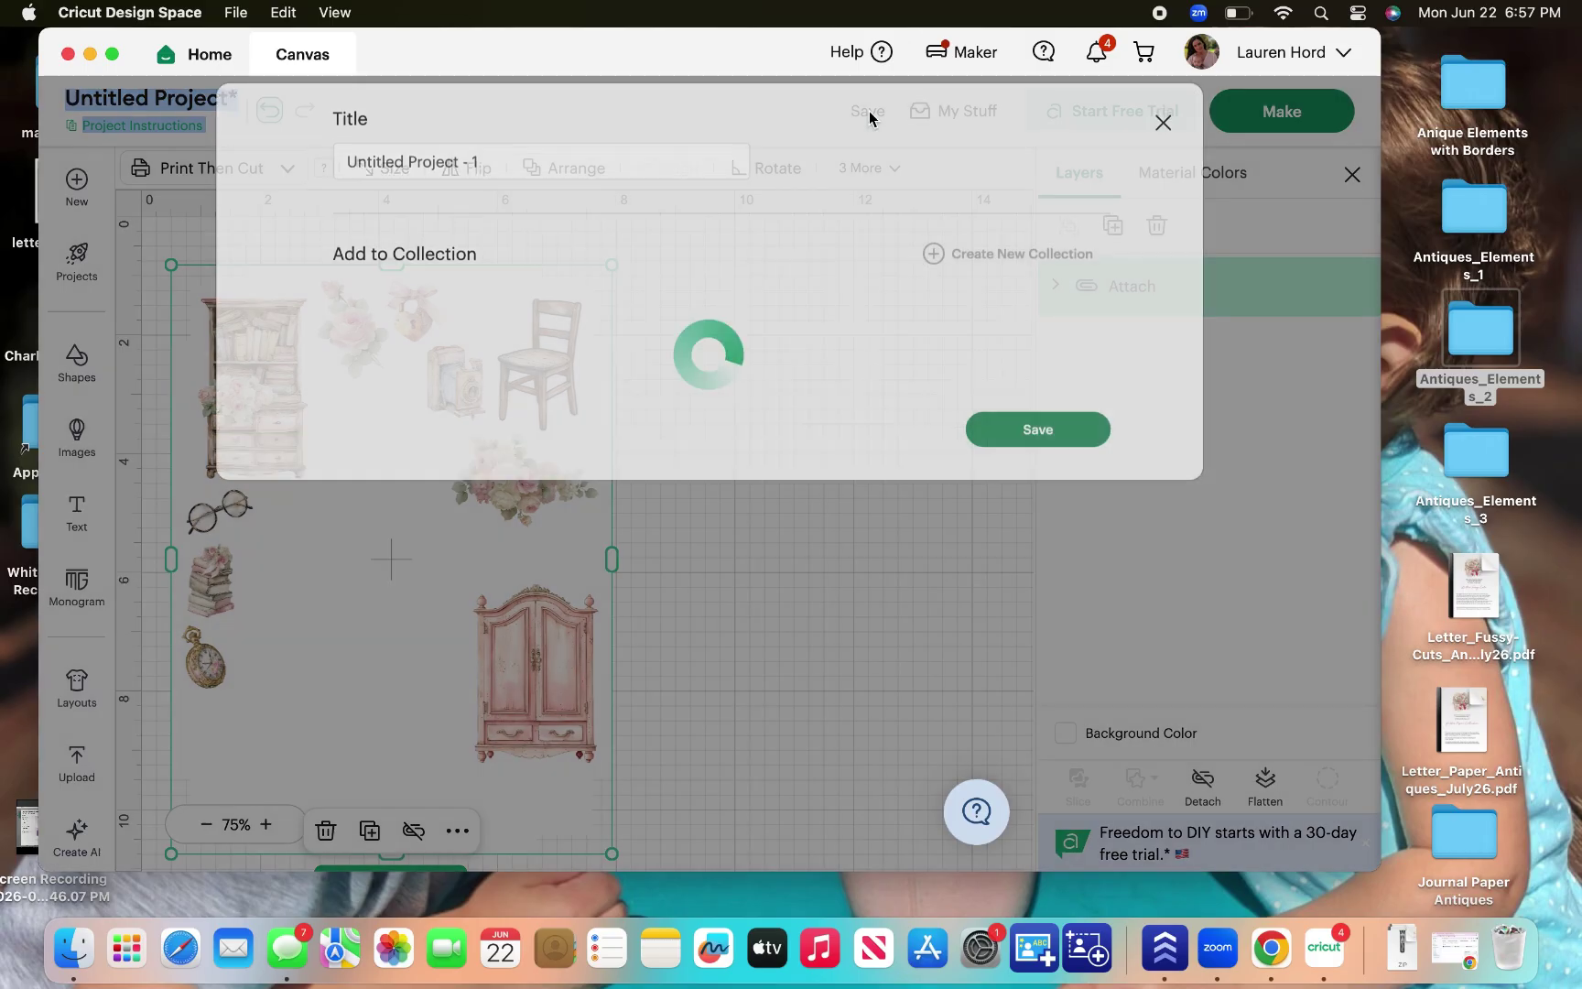
left_click(992, 531)
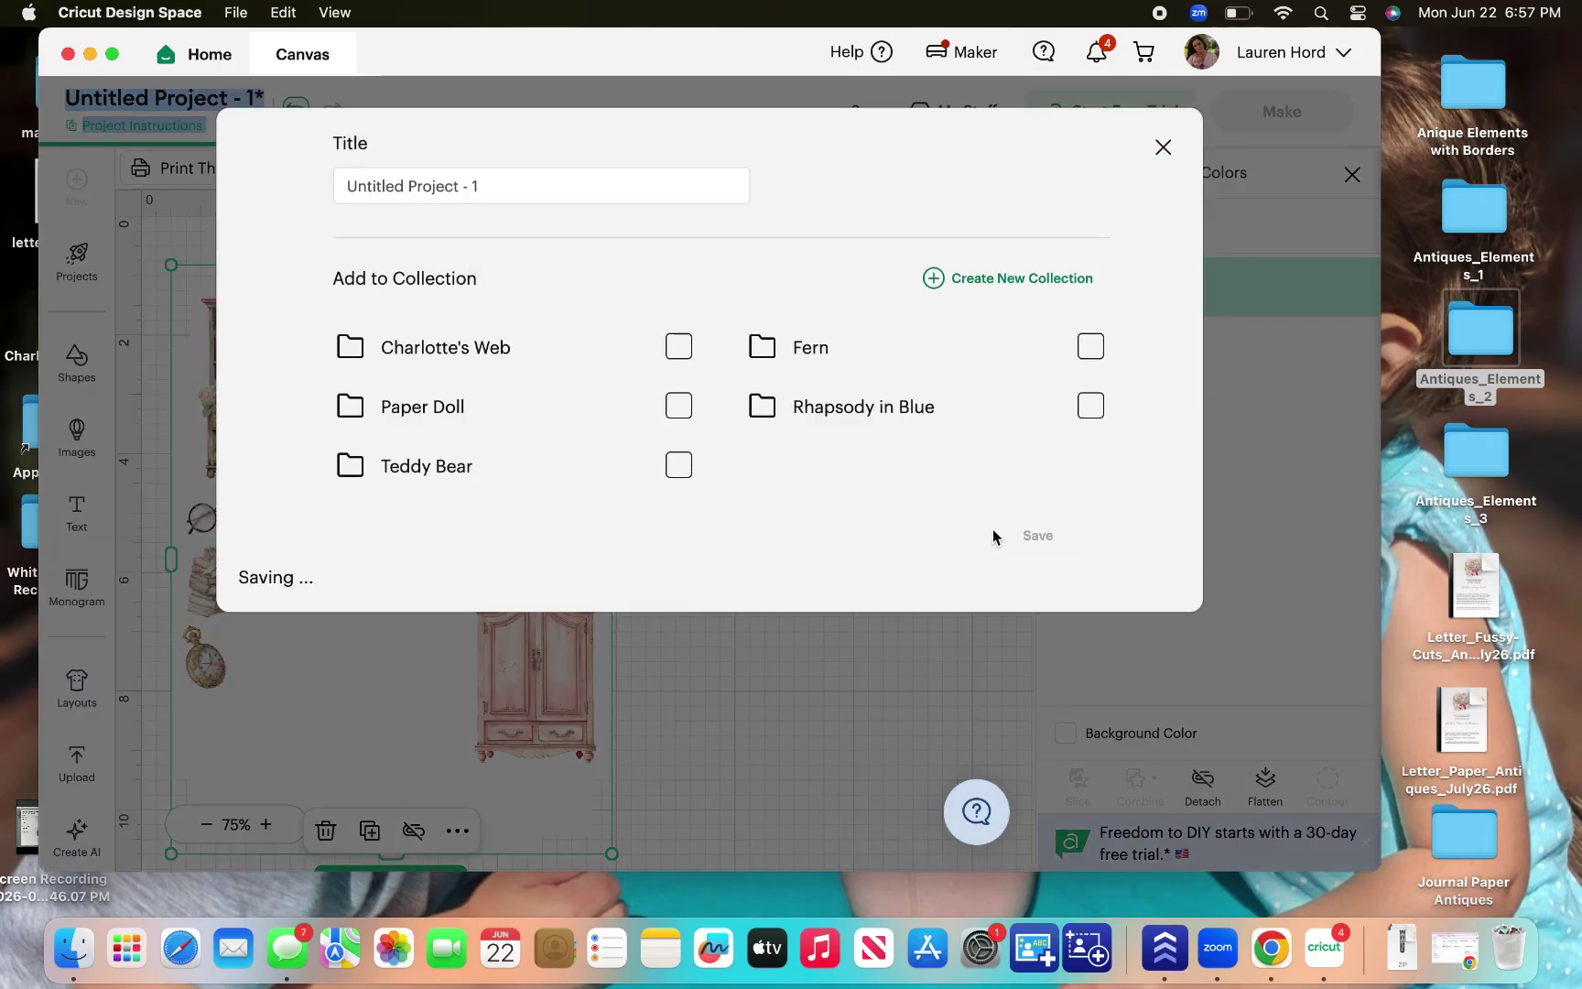
Open the mat preview for making the project and examine how the elements sit within the cuttable area.
left_click(1282, 112)
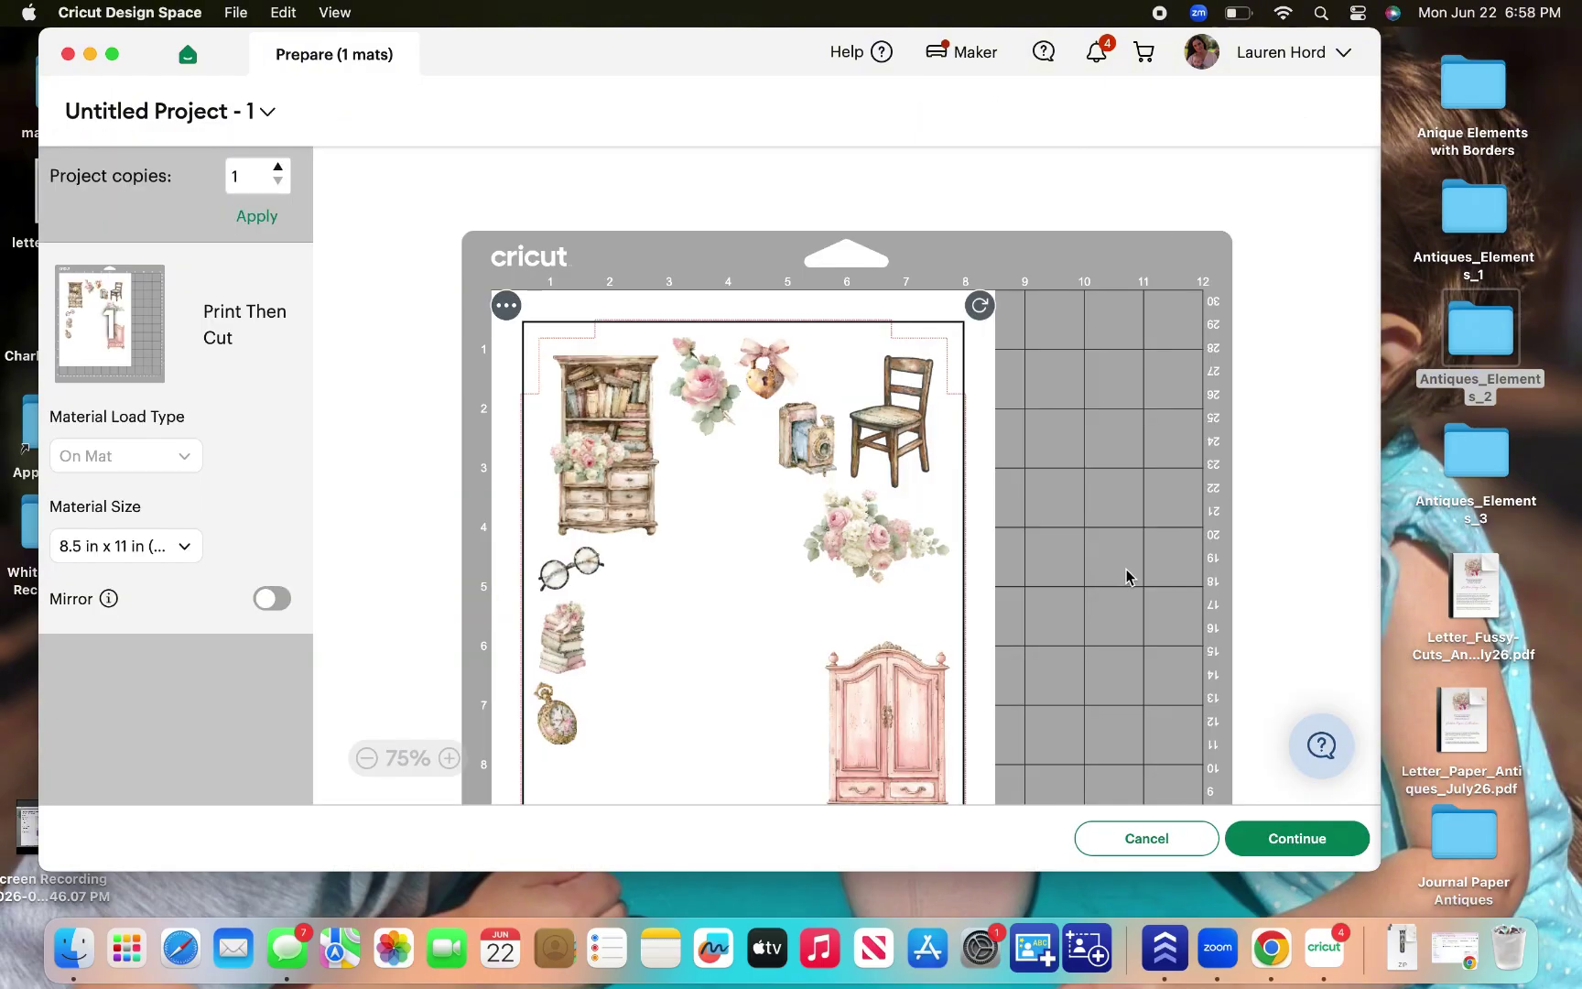
scroll(1127, 575, "down", 3)
scroll(1126, 575, "up", 3)
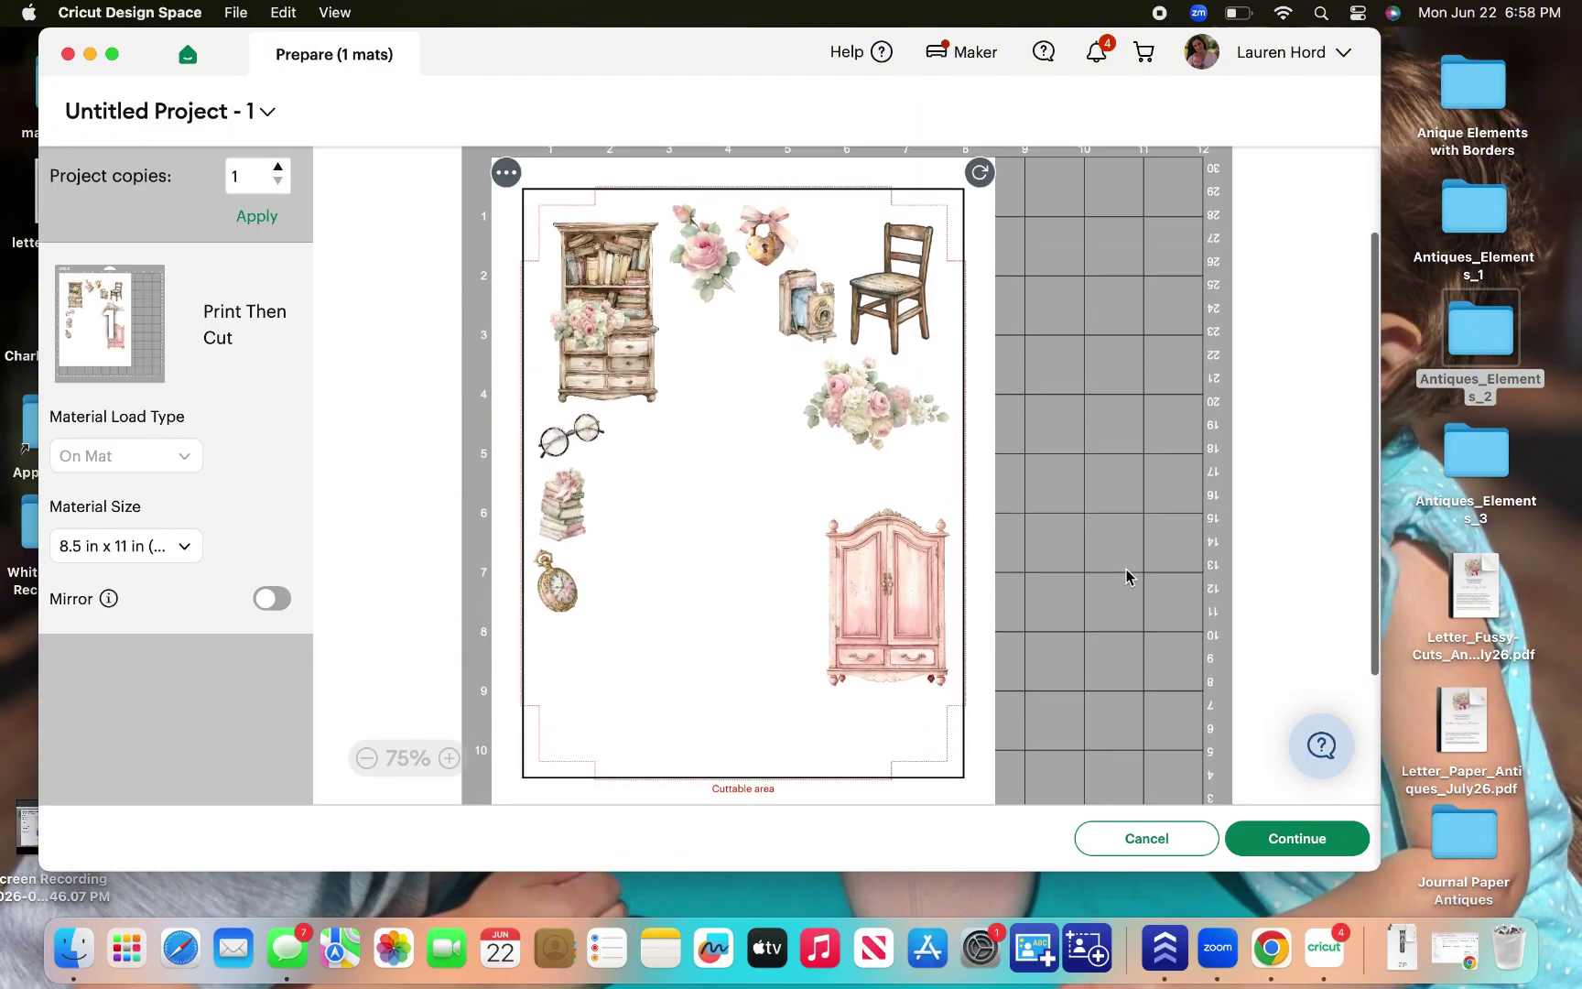
scroll(1126, 575, "down", 2)
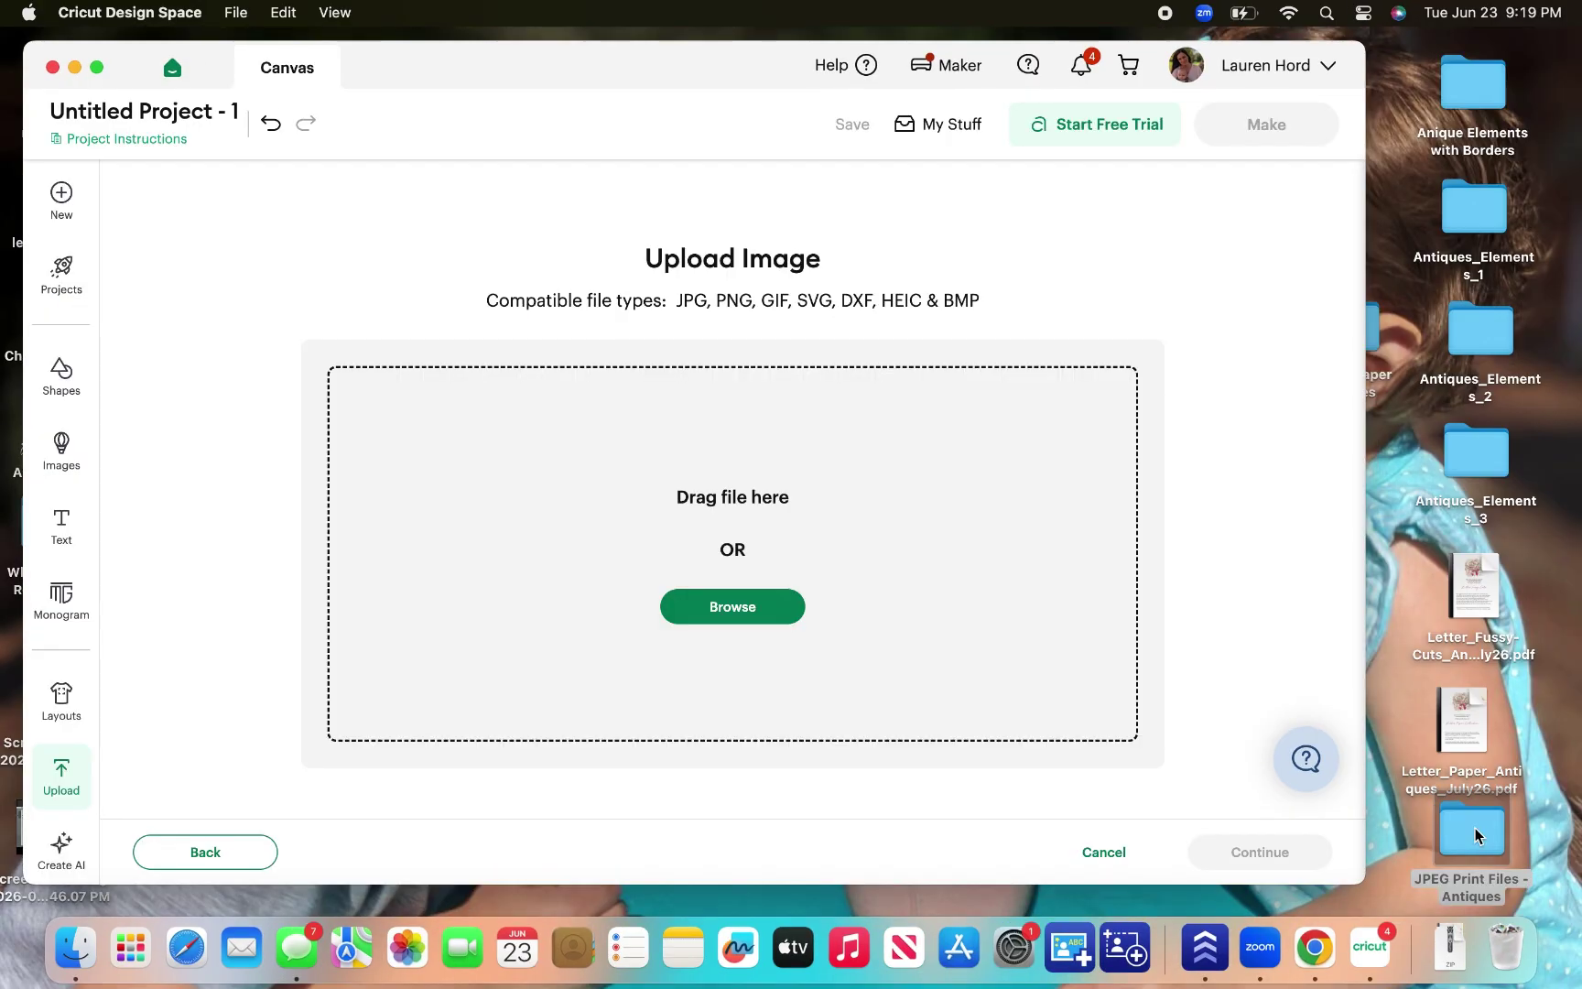
Upload 11.jpg from the JPEG Print Files - Antiques folder and continue to the background remover.
double_click(1475, 829)
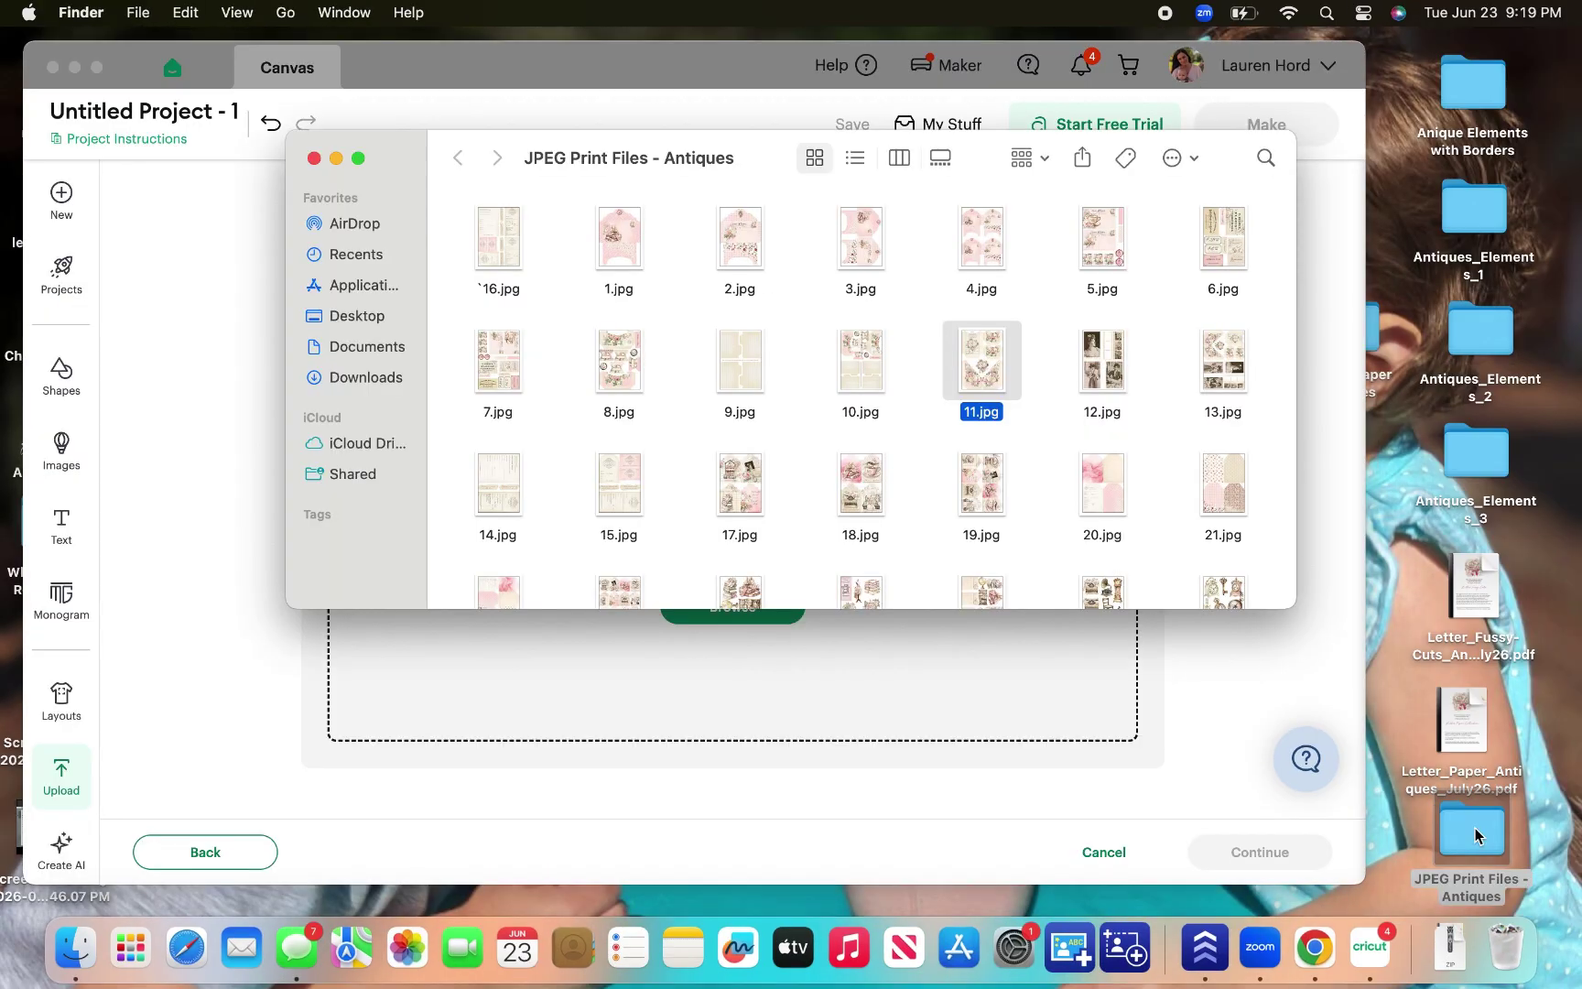
scroll(1178, 593, "down", 3)
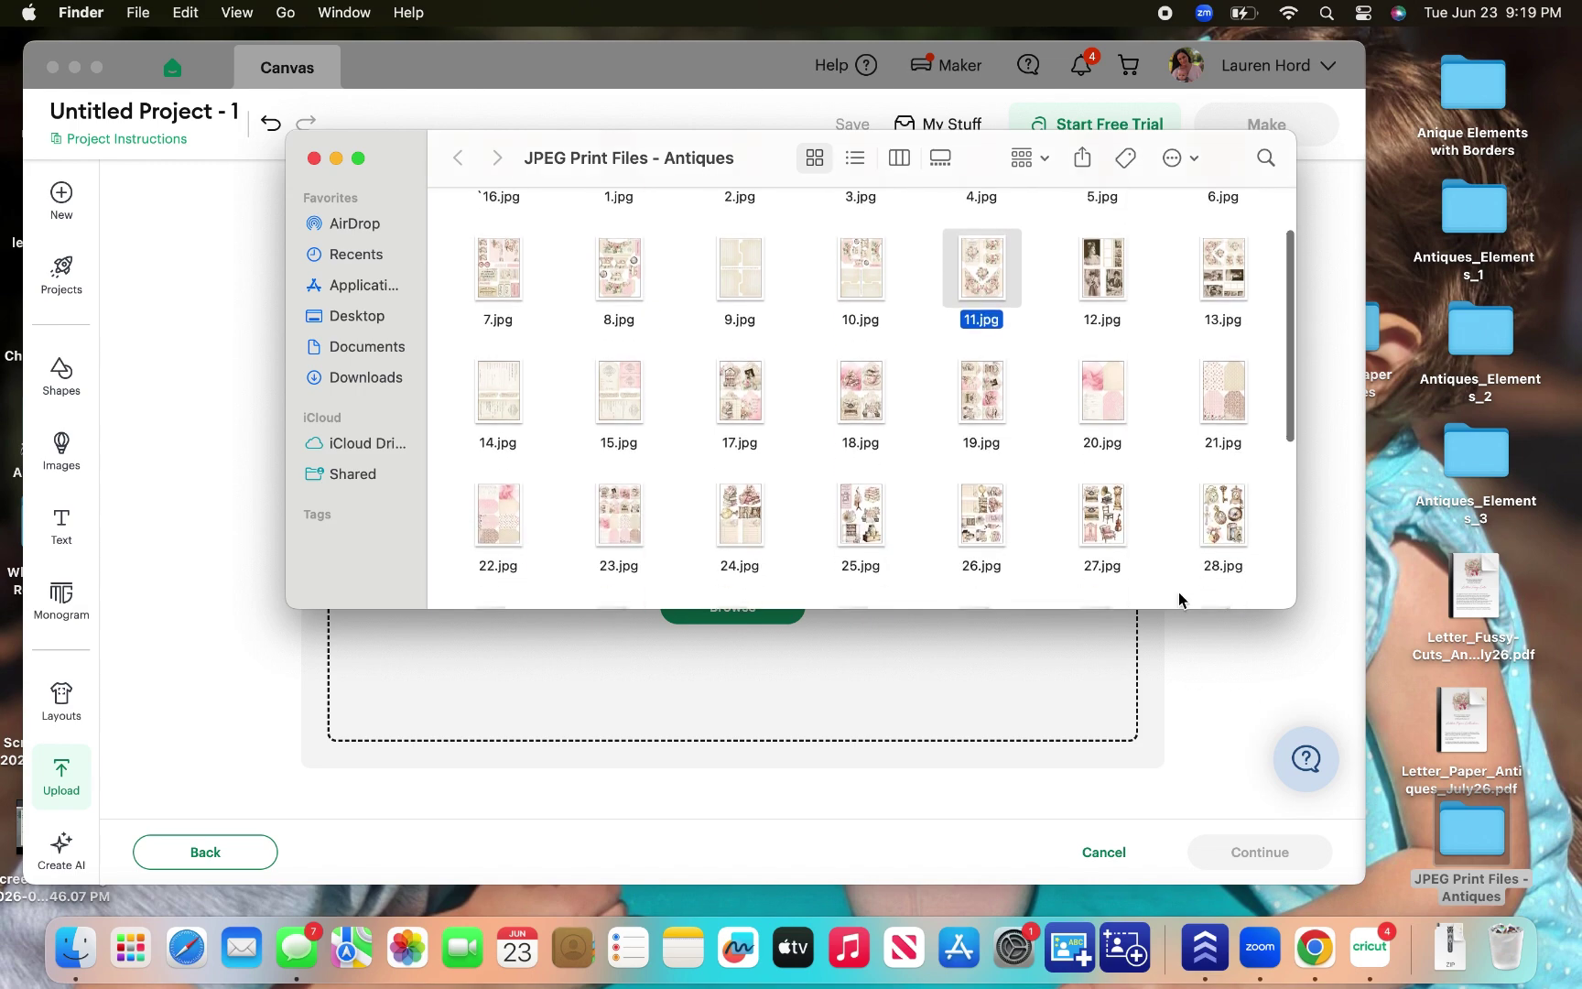
scroll(1179, 593, "up", 2)
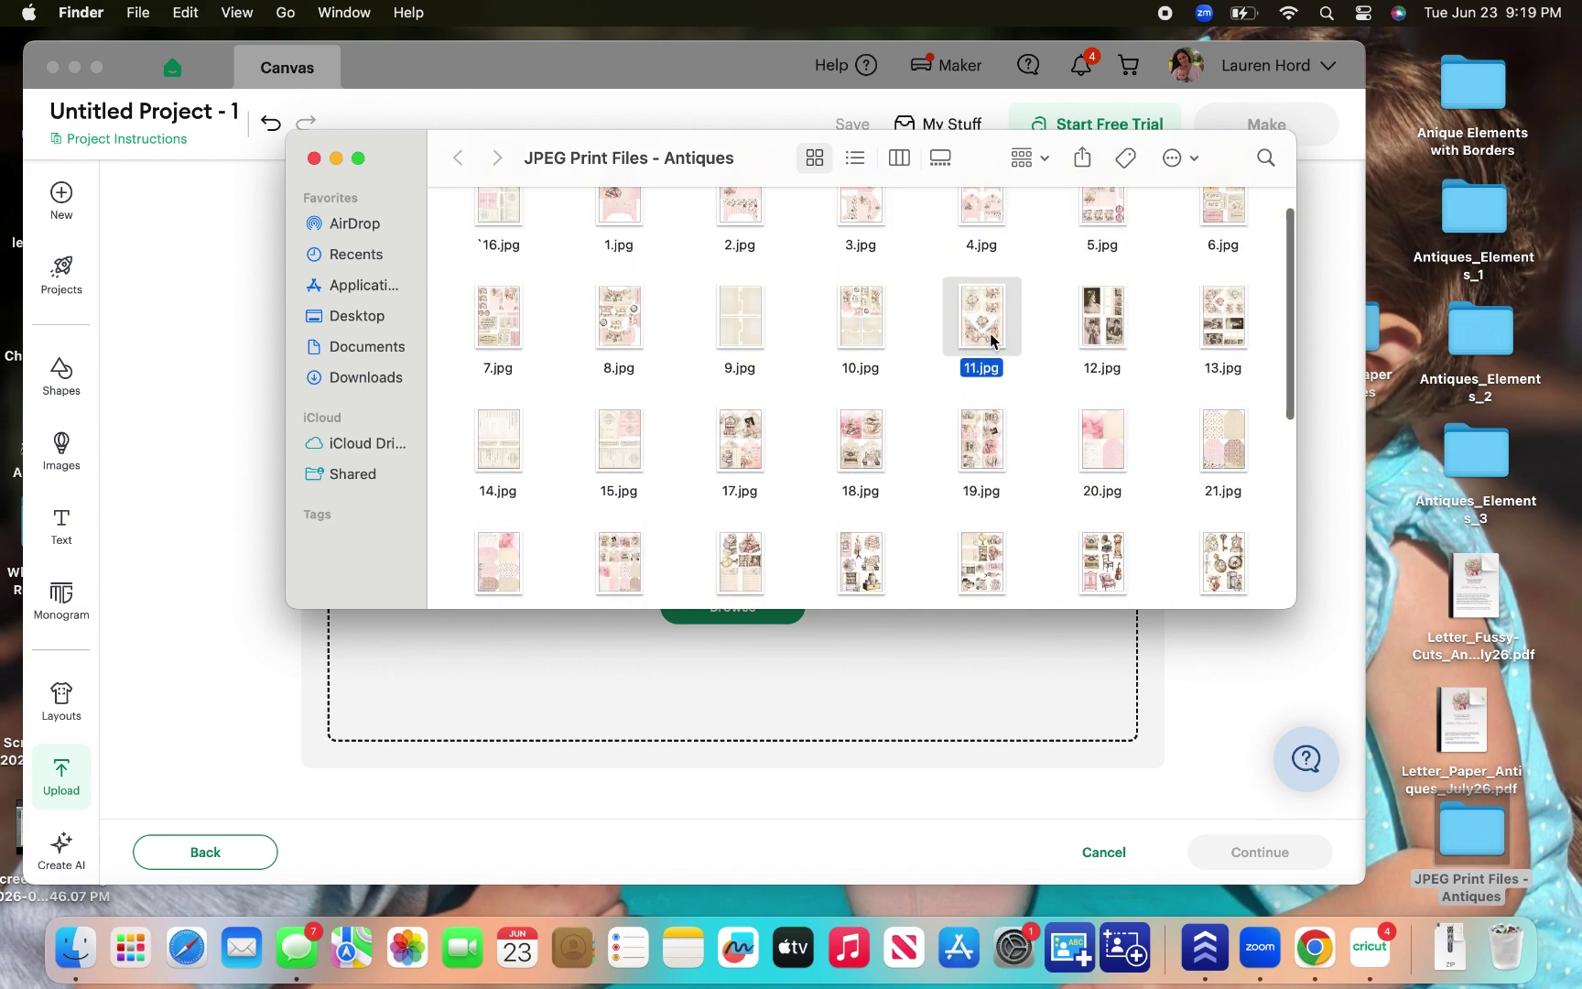
left_click_drag(990, 332, 971, 694)
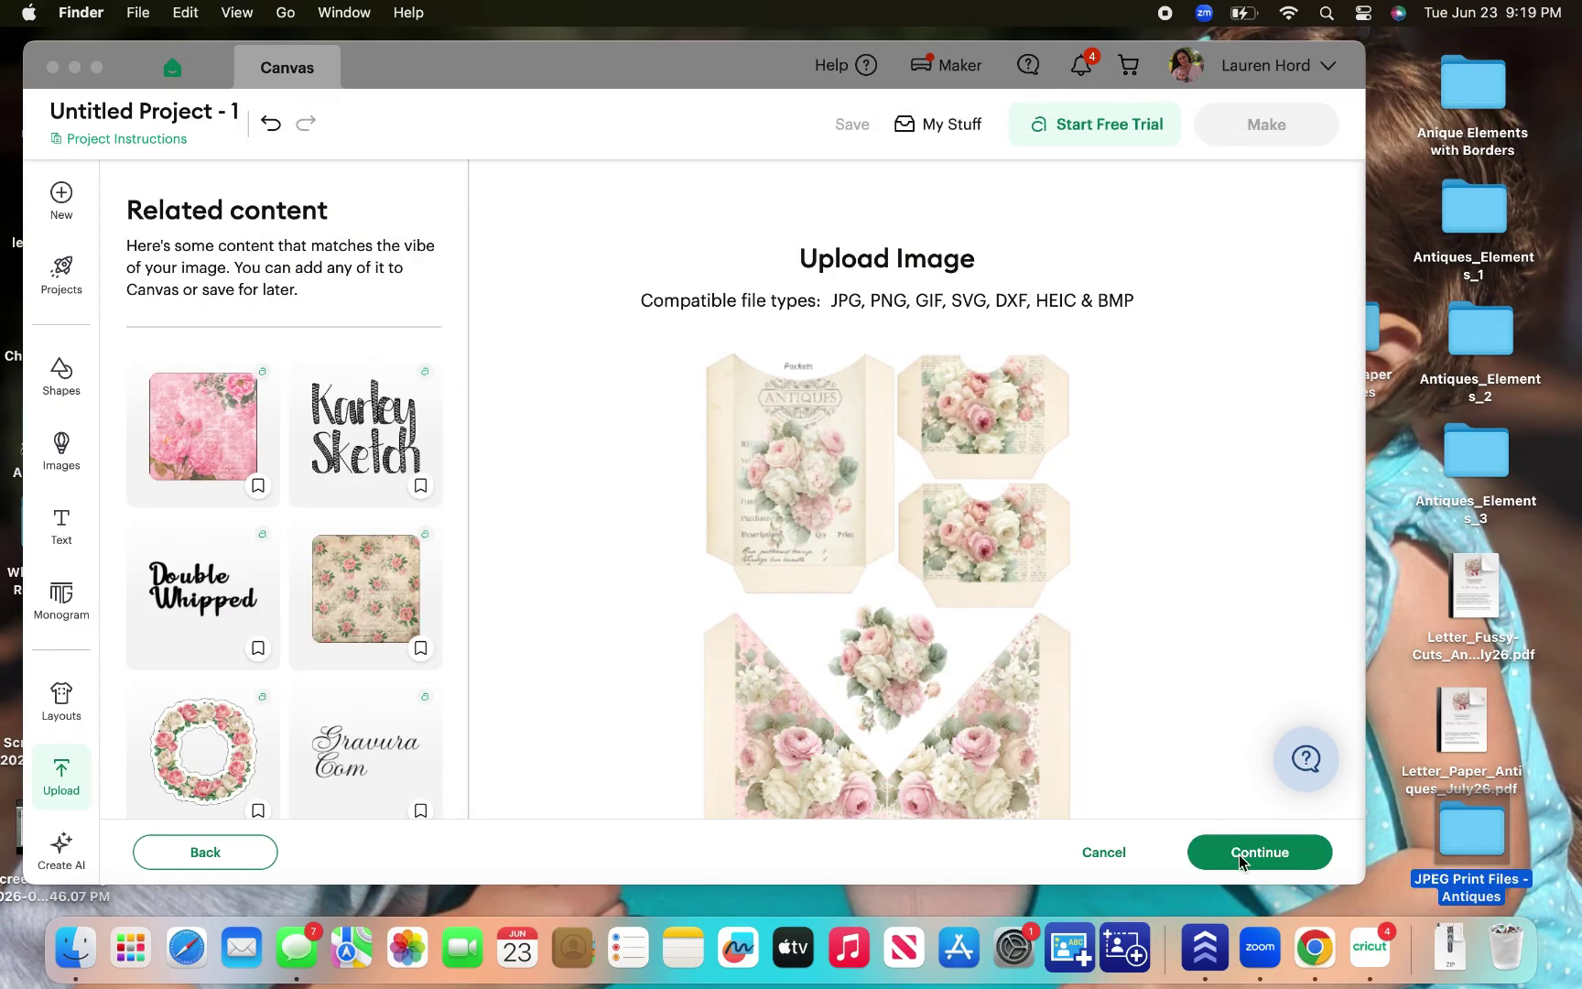
left_click(1240, 861)
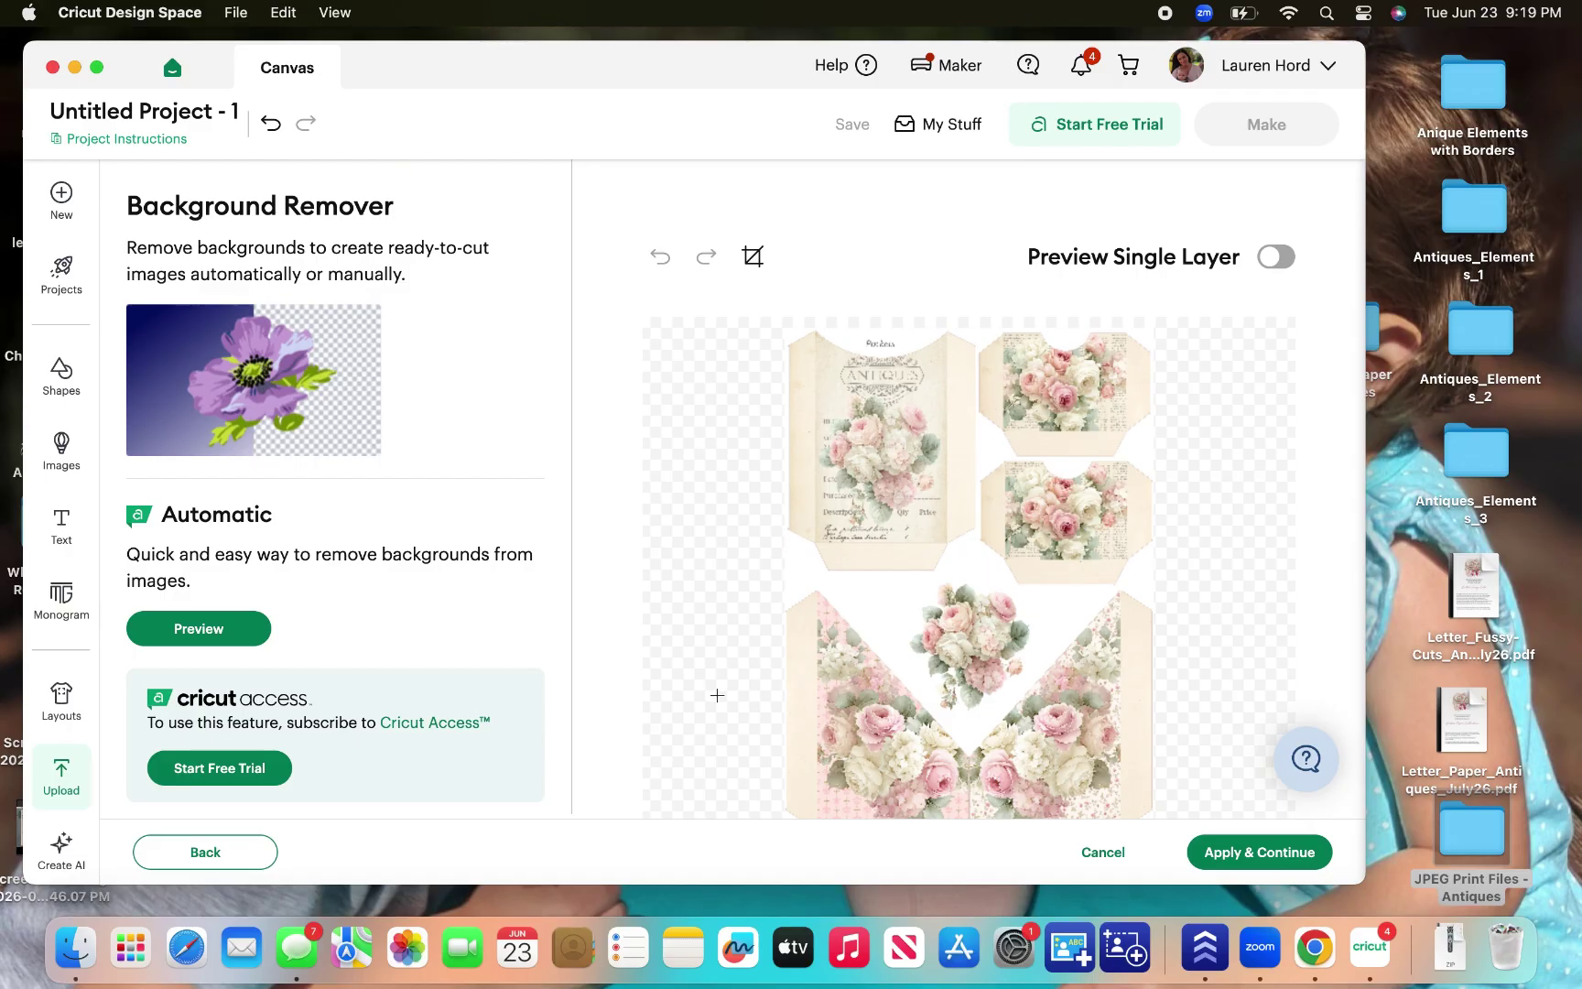
scroll(716, 695, "down", 3)
left_click(1218, 853)
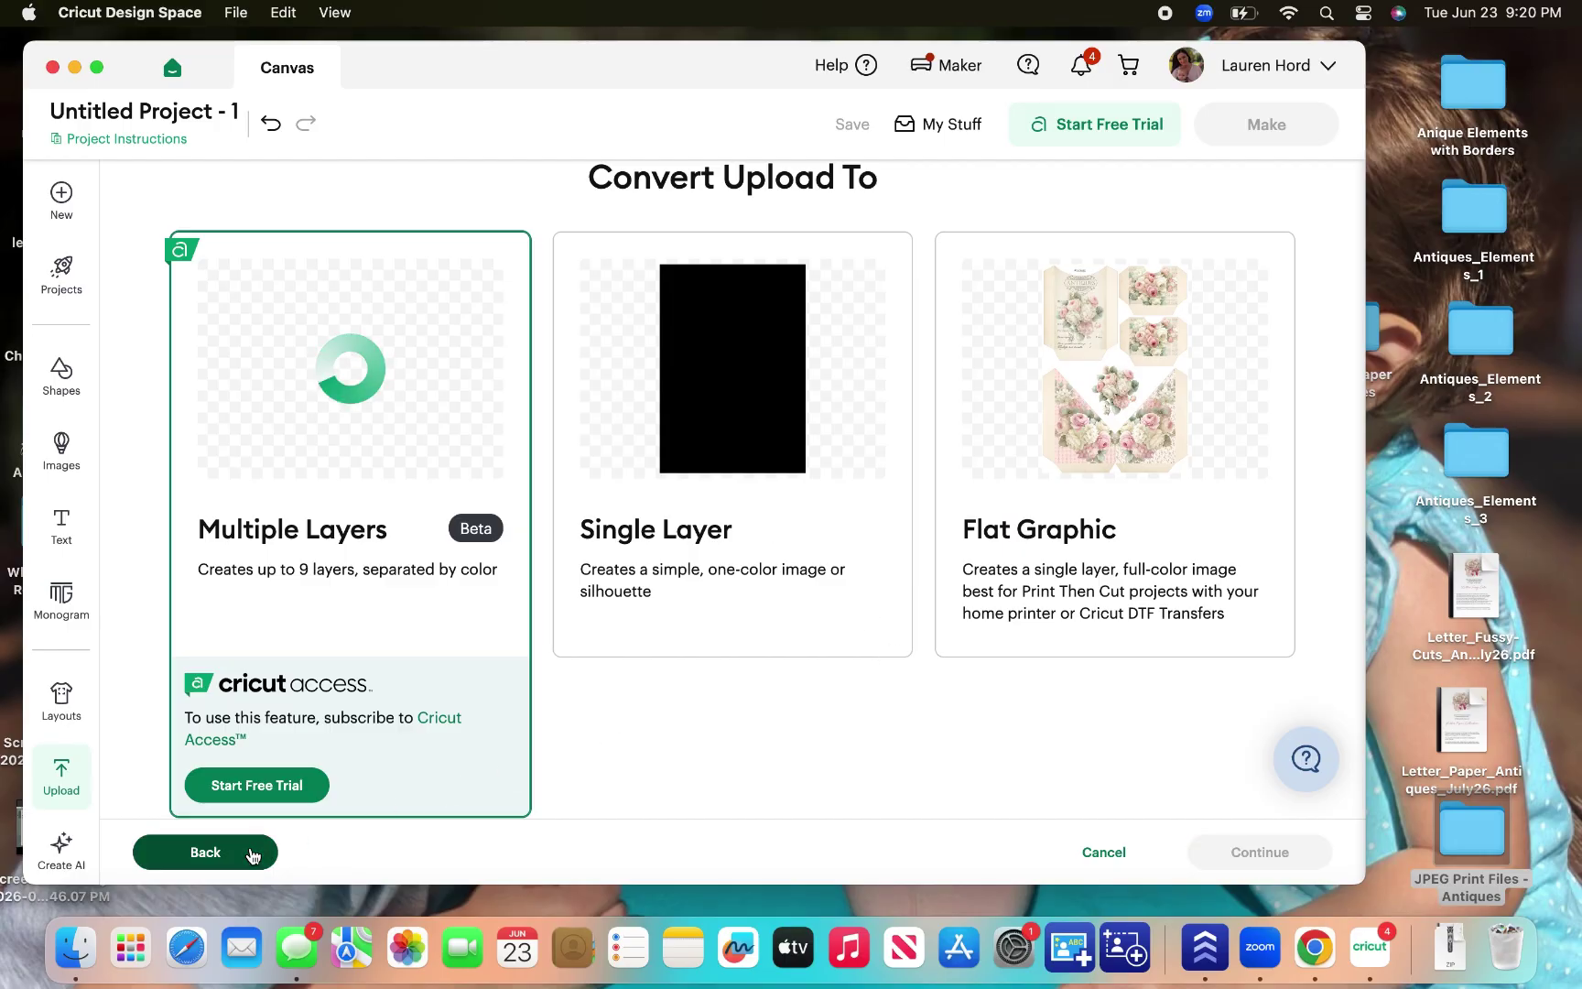
left_click(253, 855)
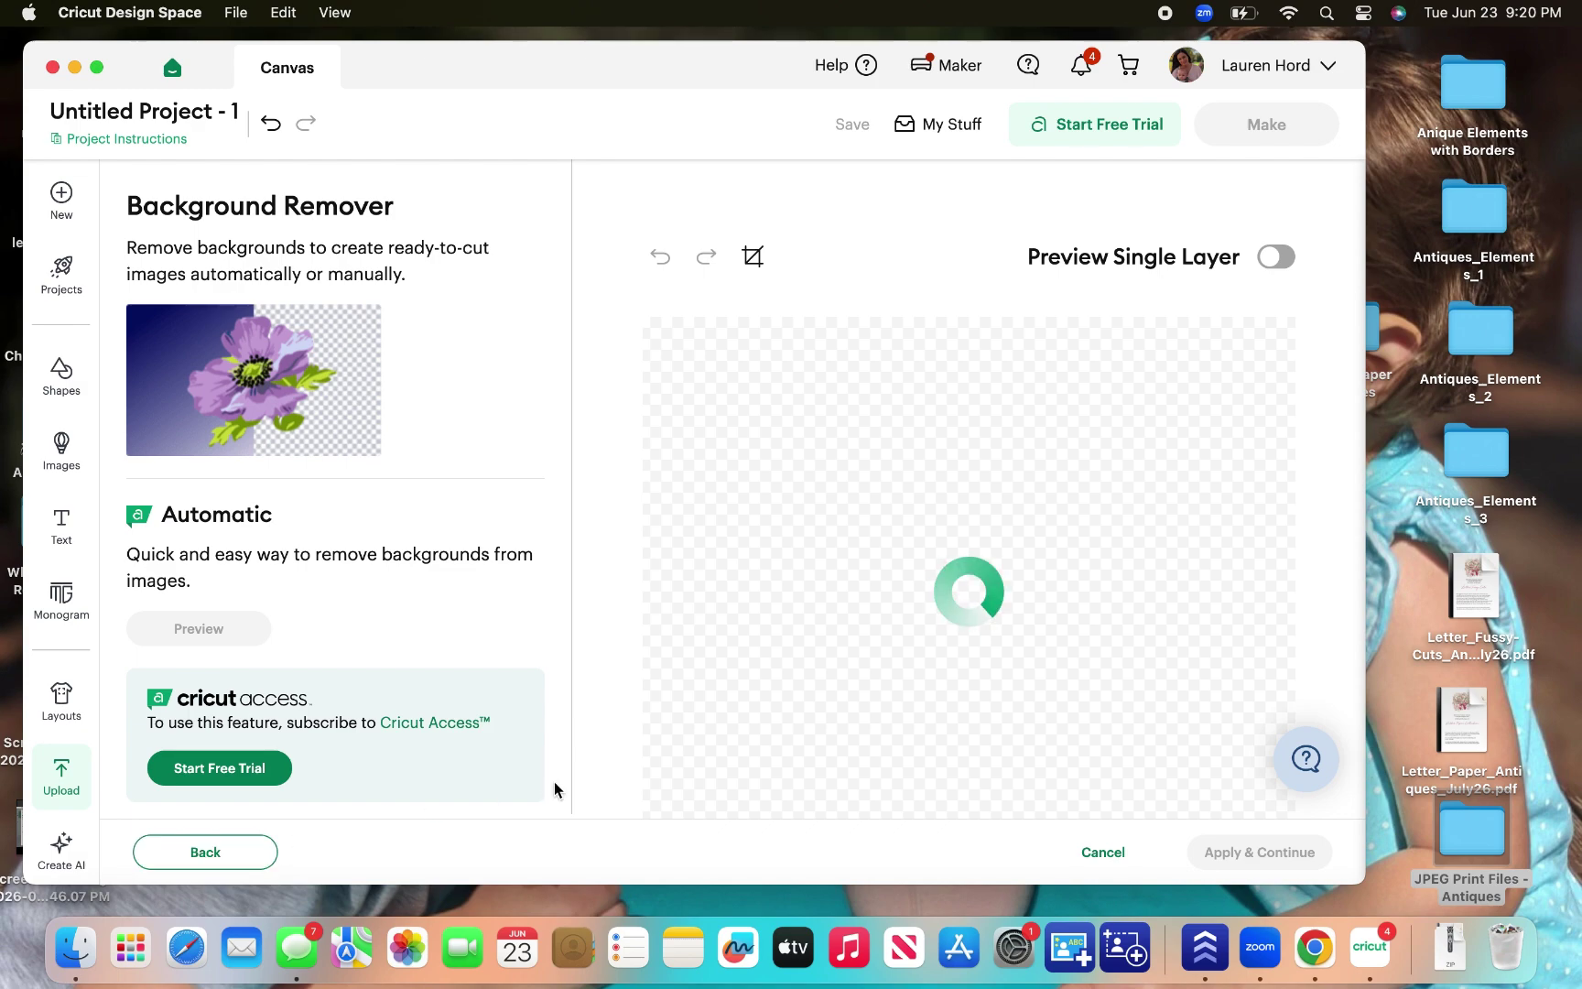
Remove the white background around the pocket shapes with the manual Select tool.
scroll(588, 738, "down", 5)
scroll(588, 738, "down", 2)
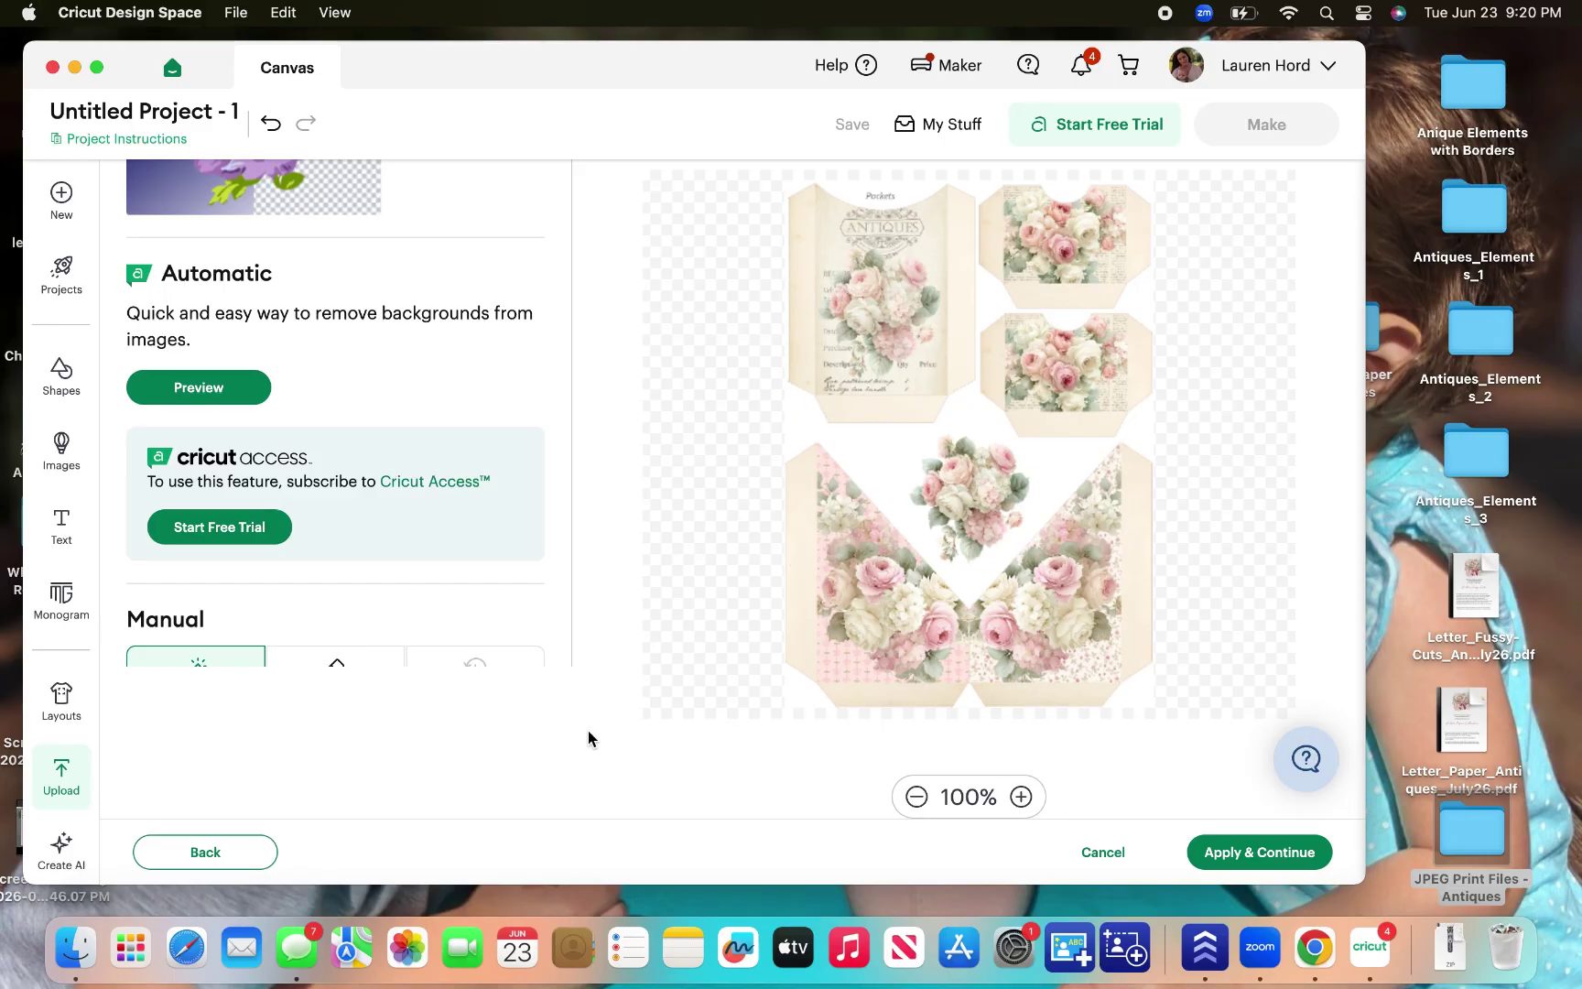
scroll(532, 648, "down", 6)
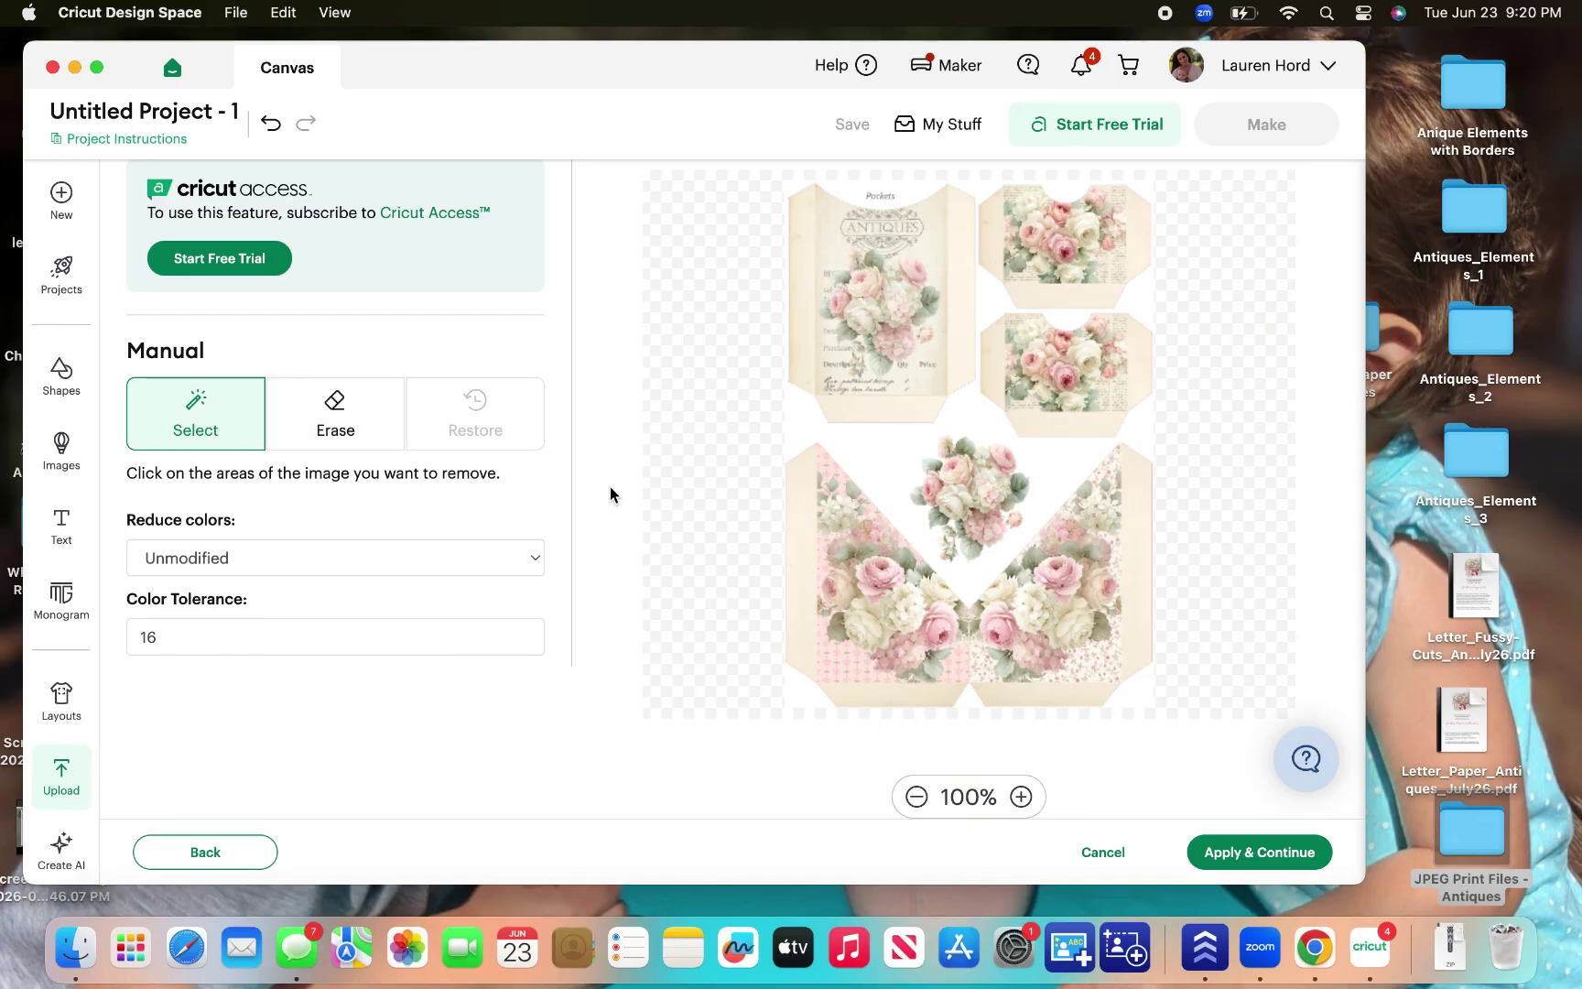
left_click(898, 450)
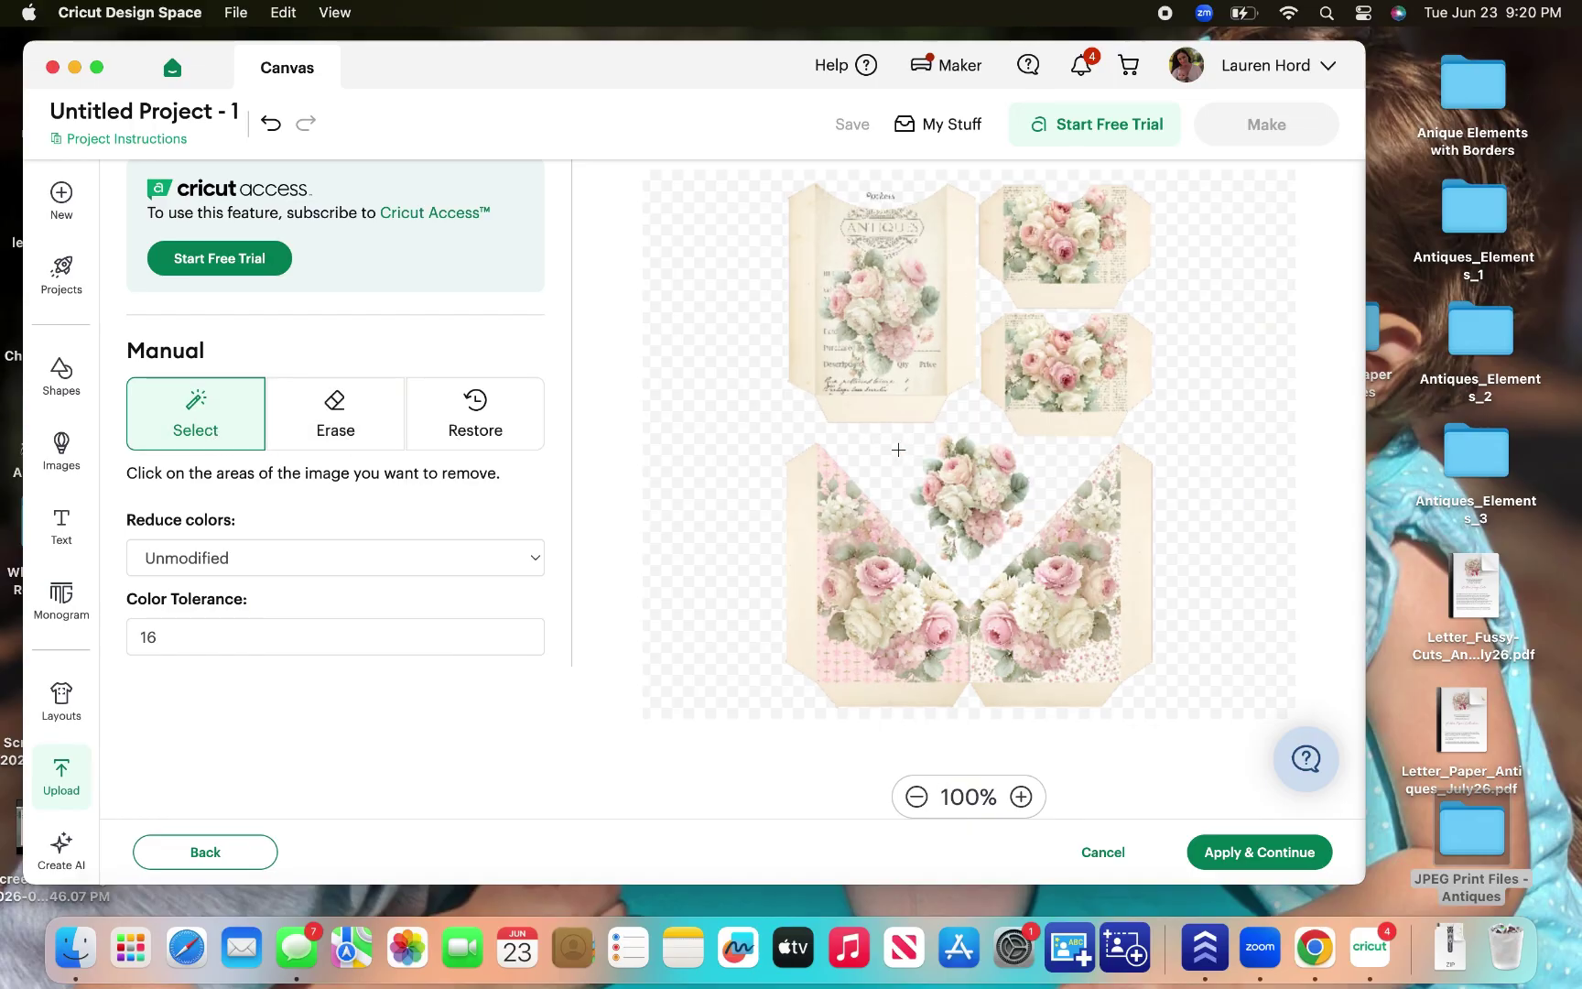
scroll(898, 449, "up", 2)
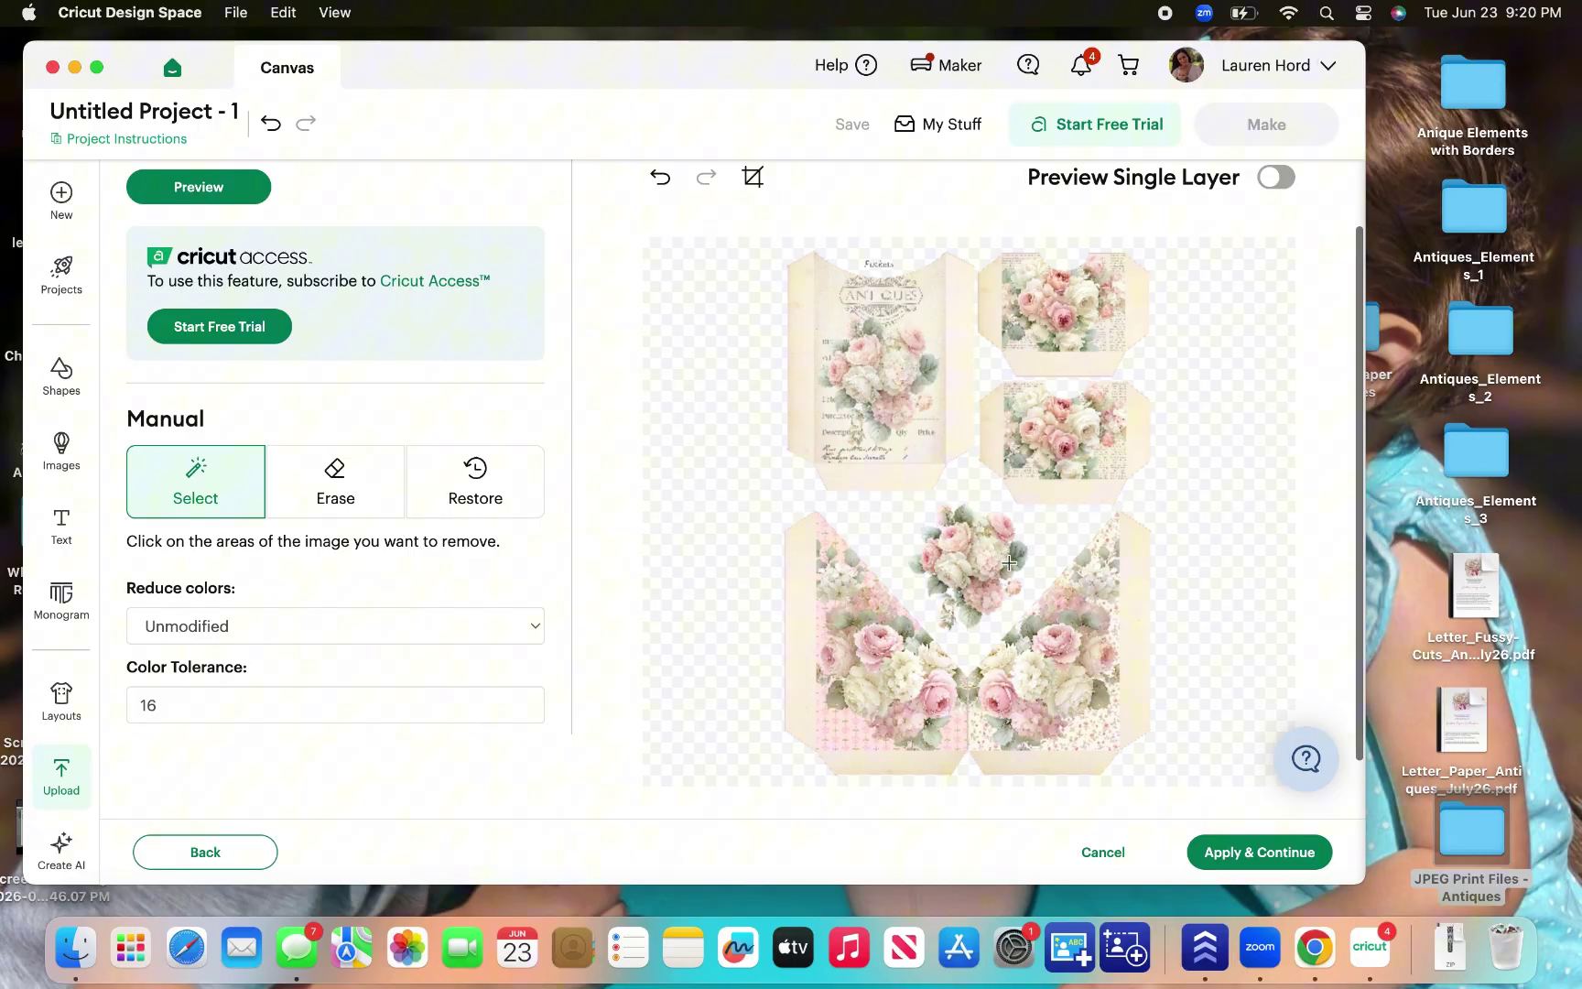
Apply the background removal and convert the pocket page upload to a Flat Graphic.
left_click(1208, 852)
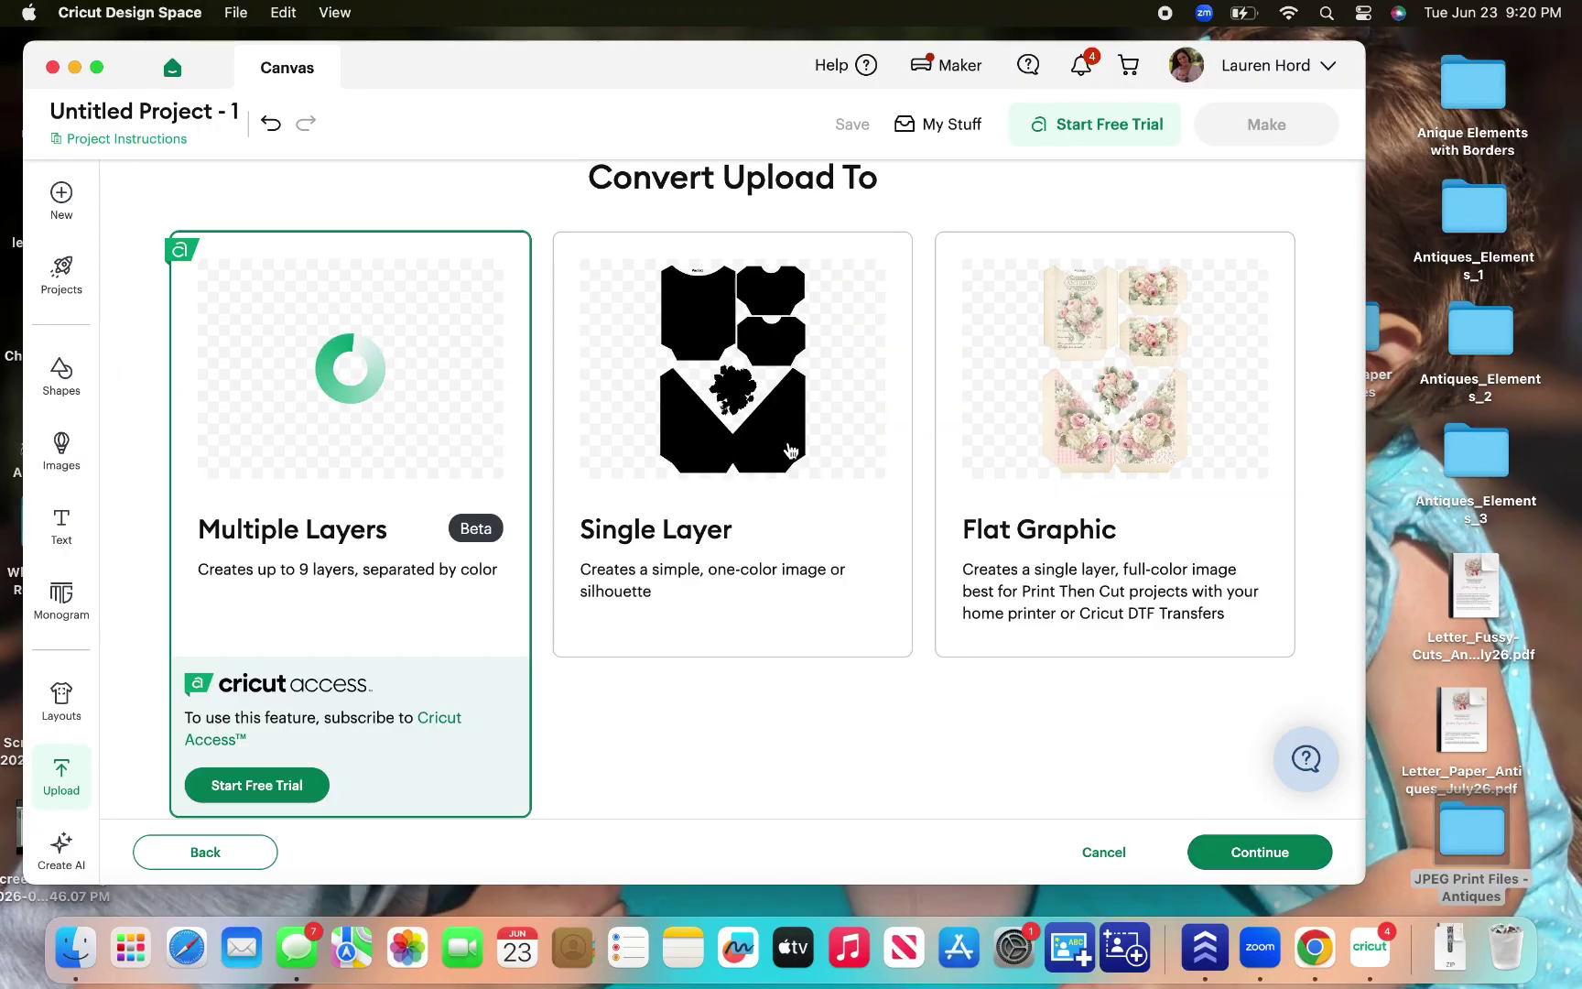
left_click(1108, 414)
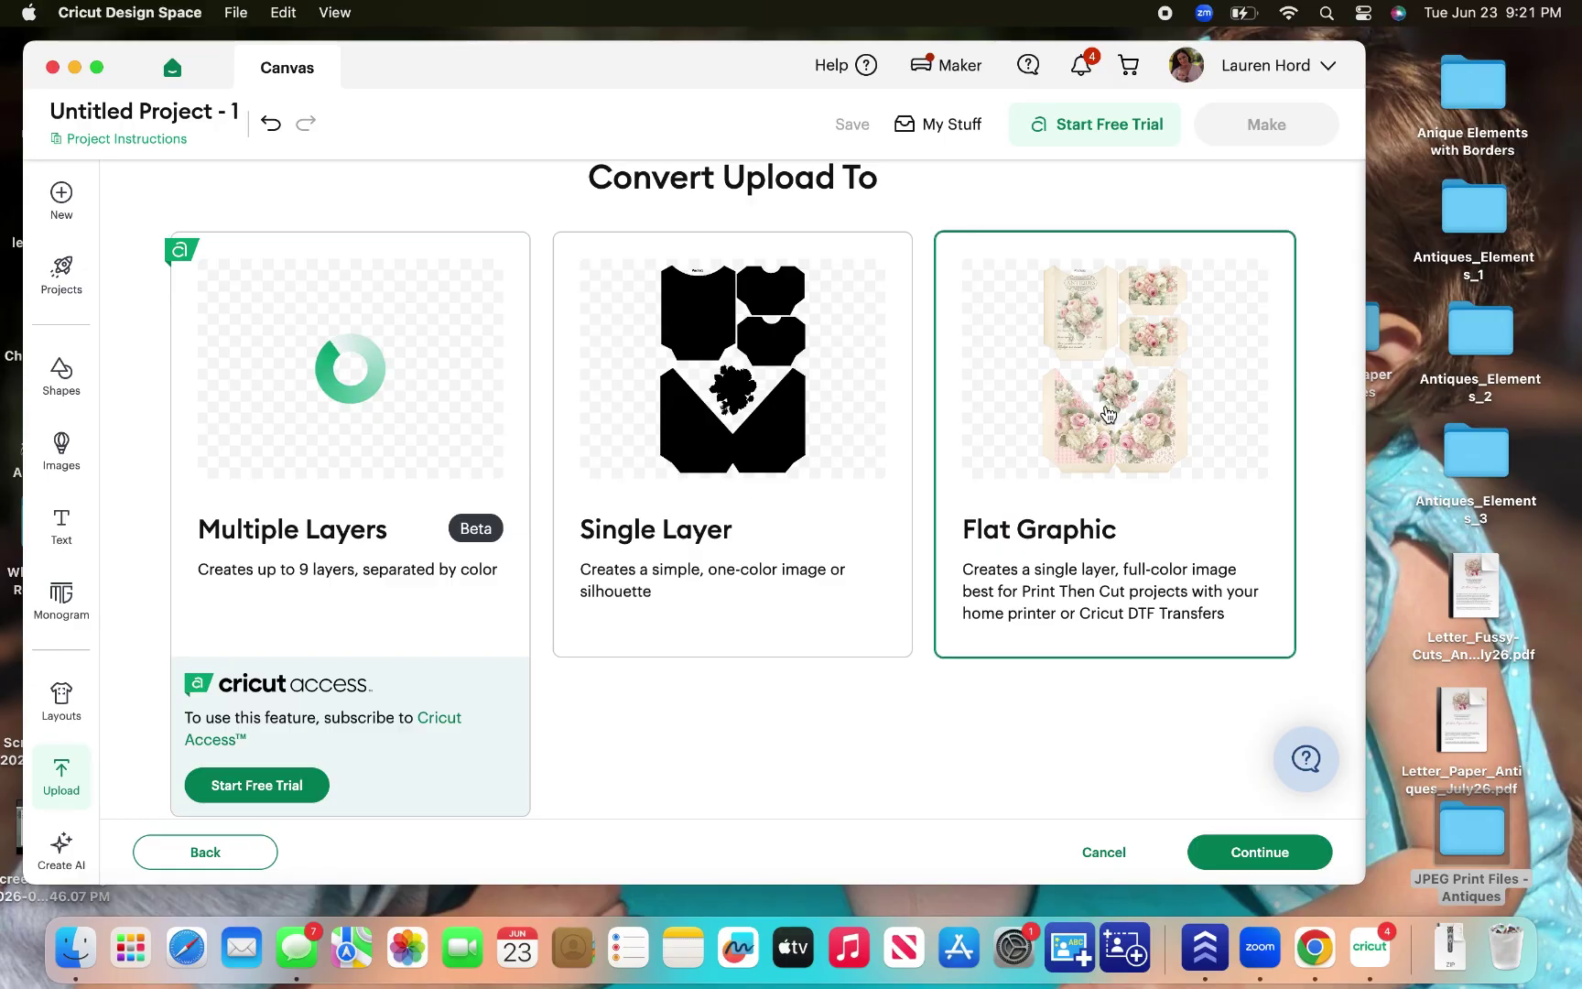
left_click(1259, 853)
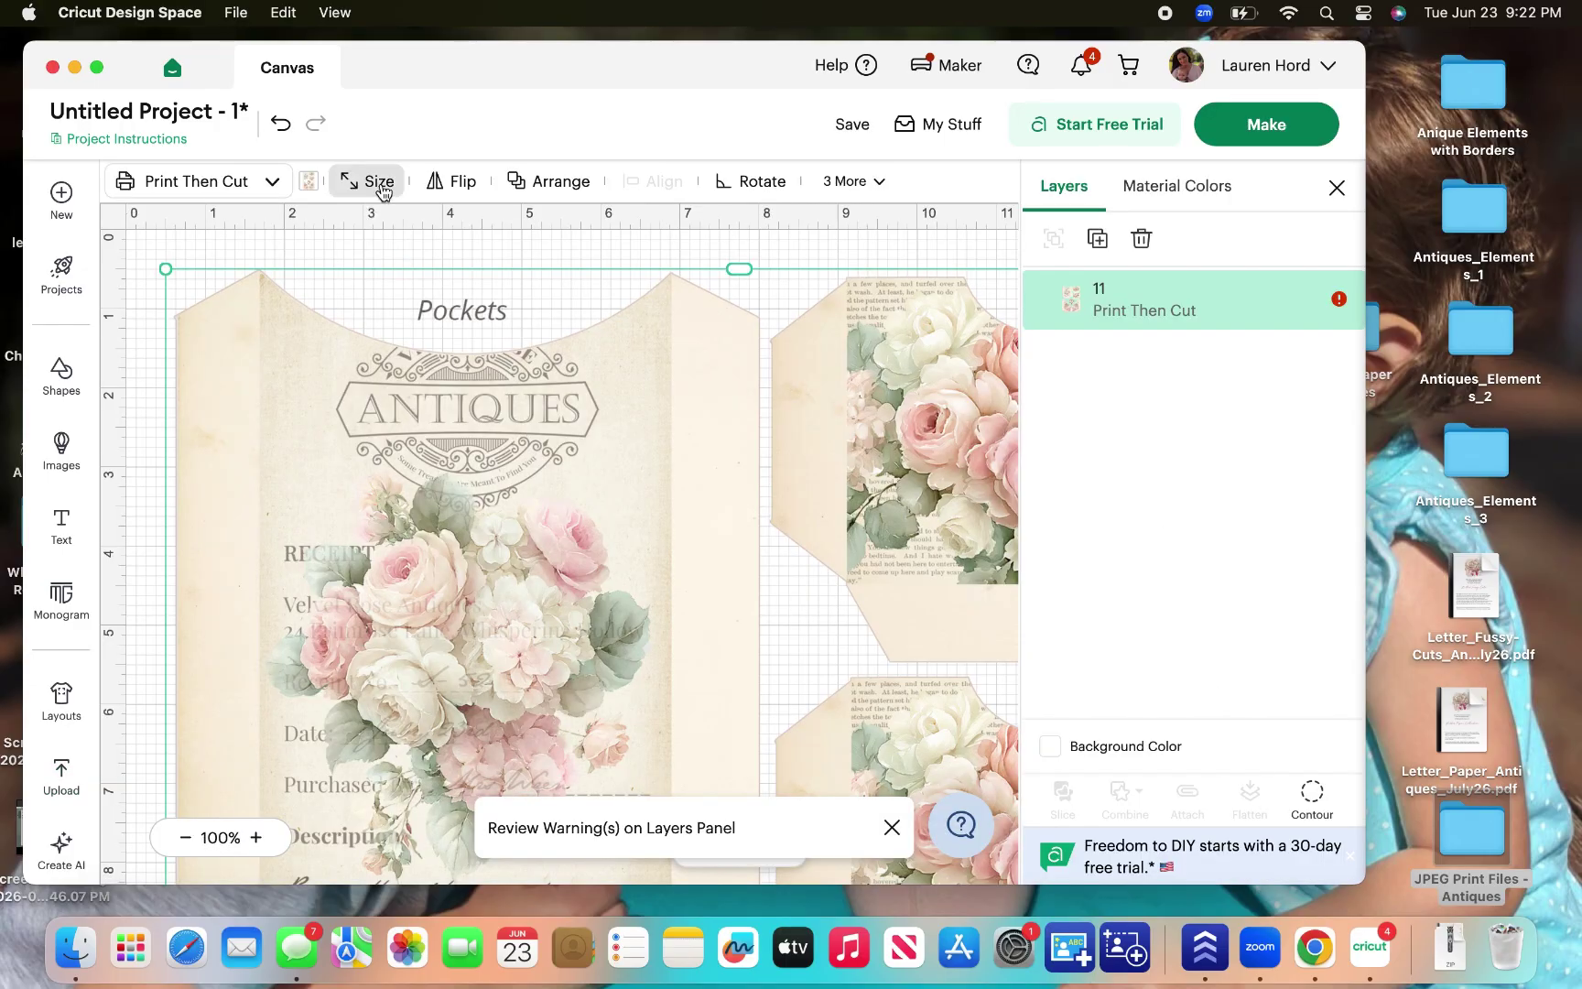
Reduce the pocket page's width to about 14.5 with its proportions locked.
left_click(381, 185)
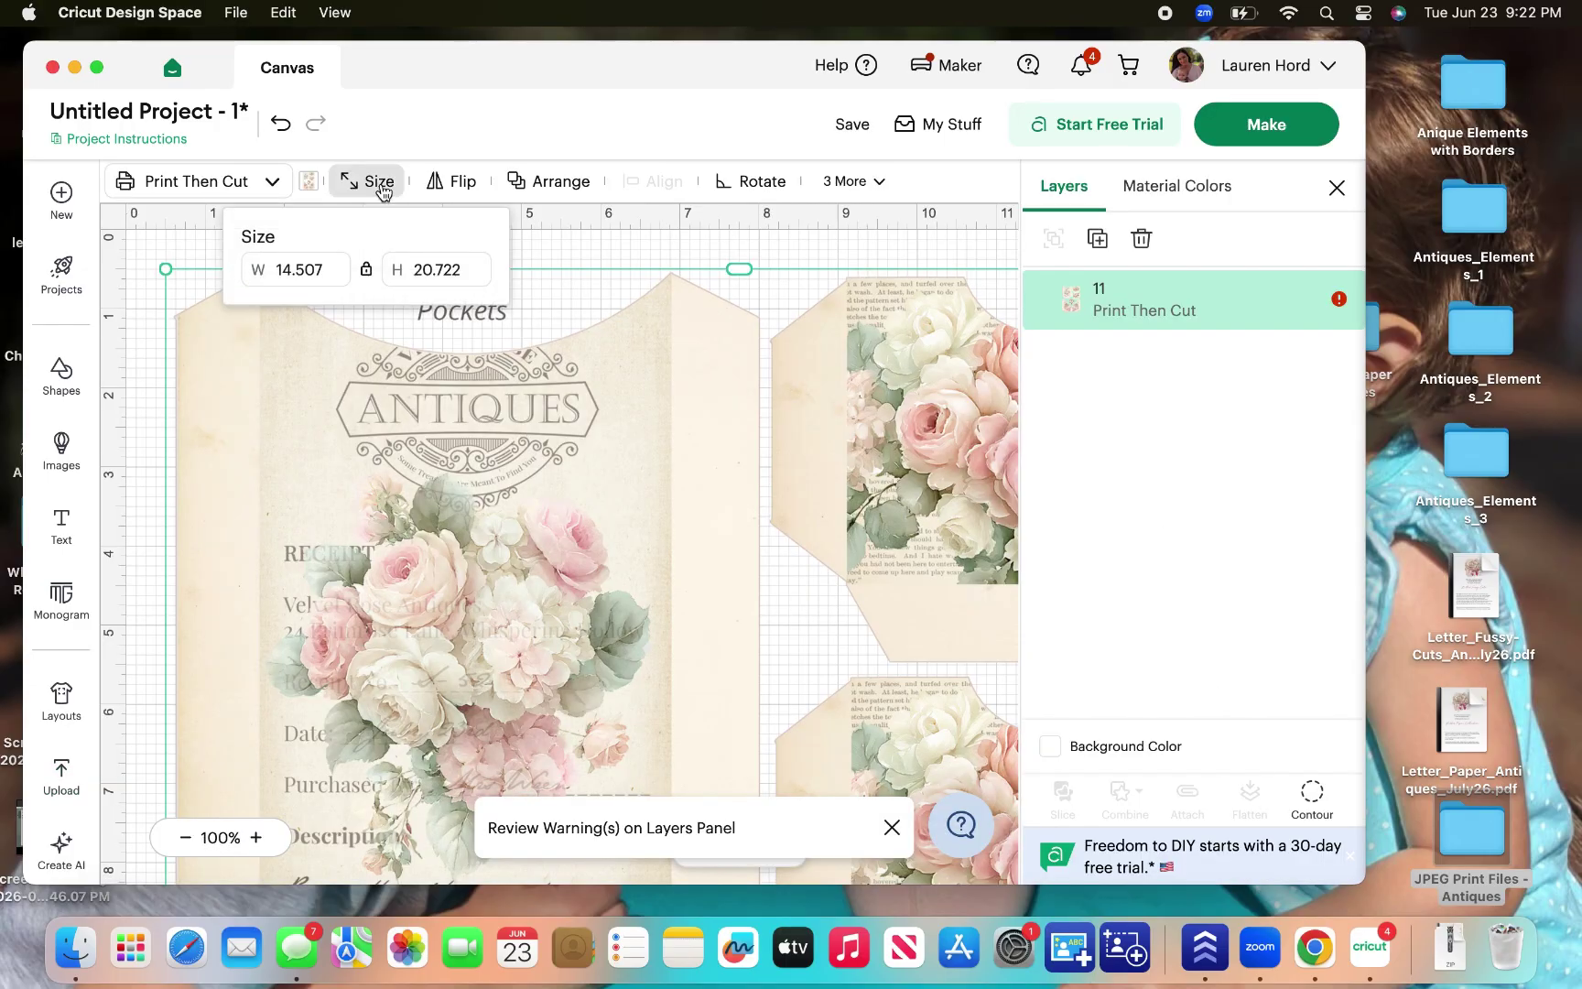
left_click(330, 276)
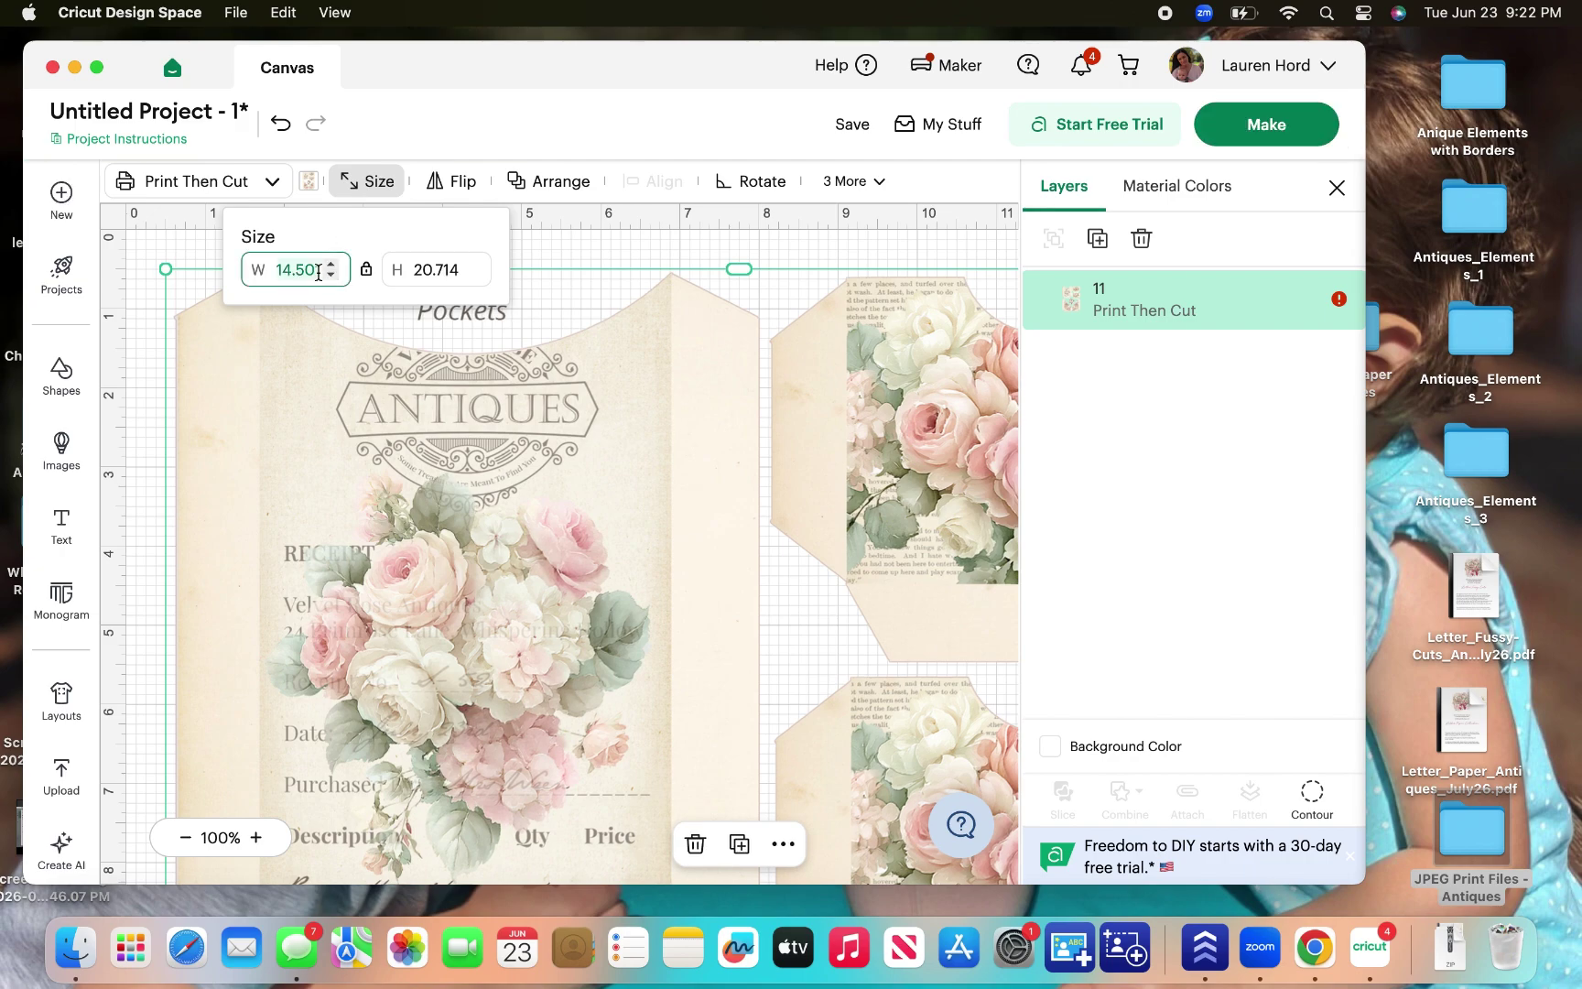
key("Return")
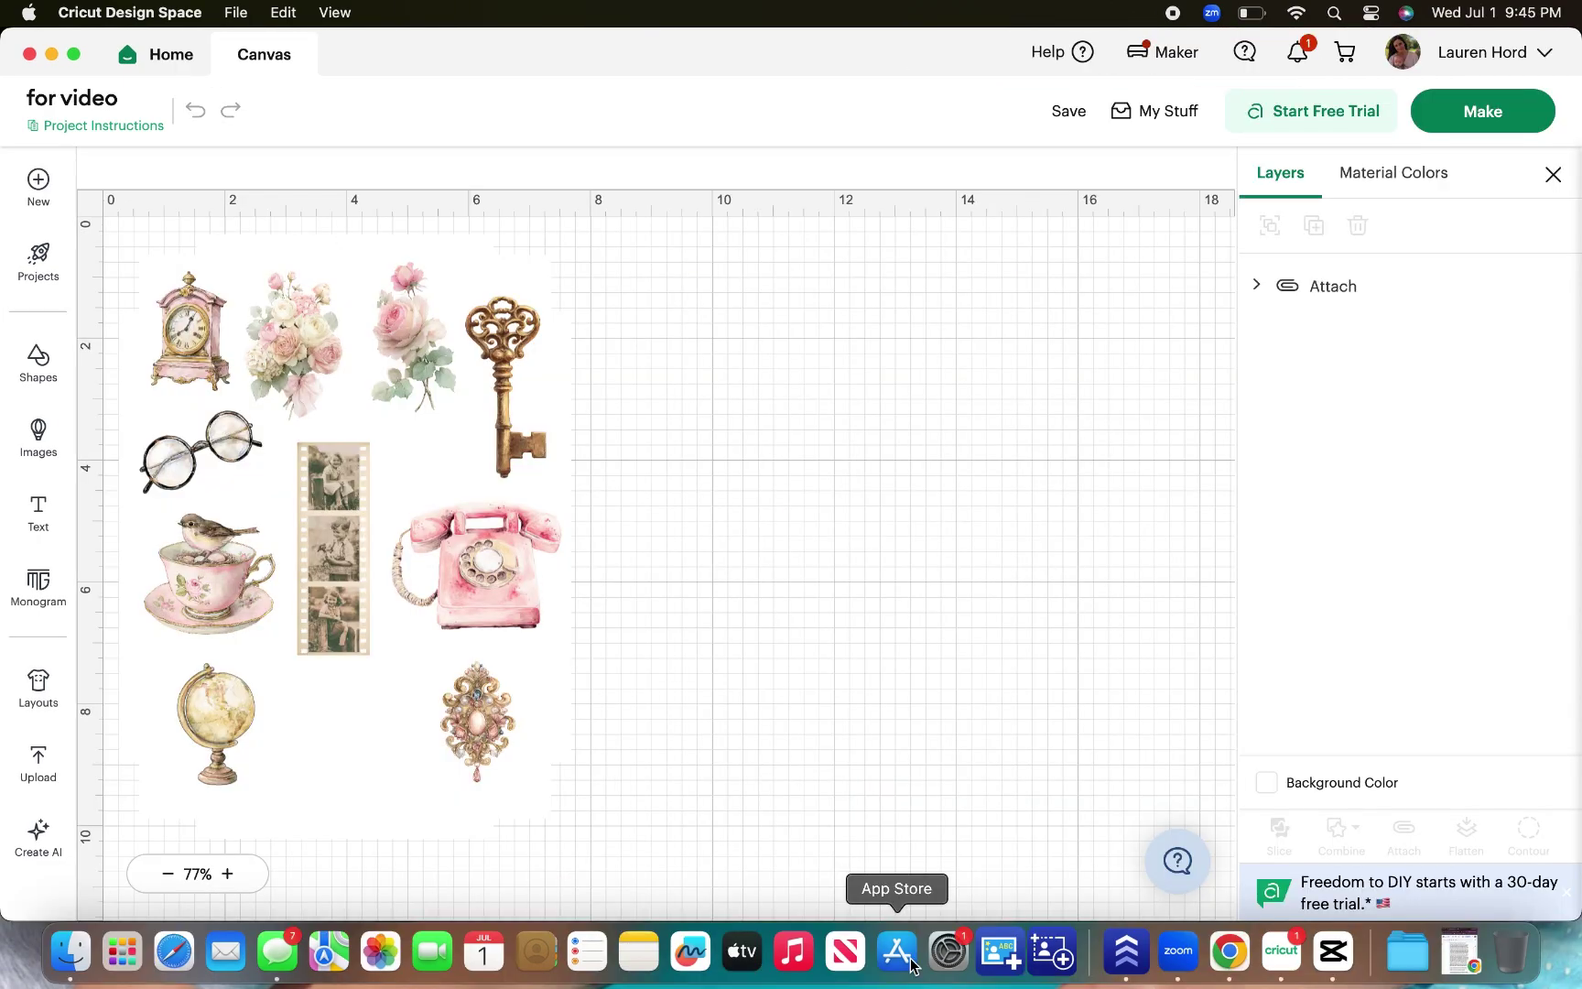
Make the "for video" project and send its letter-size page to the printer with Use System Dialog turned on.
left_click(1521, 115)
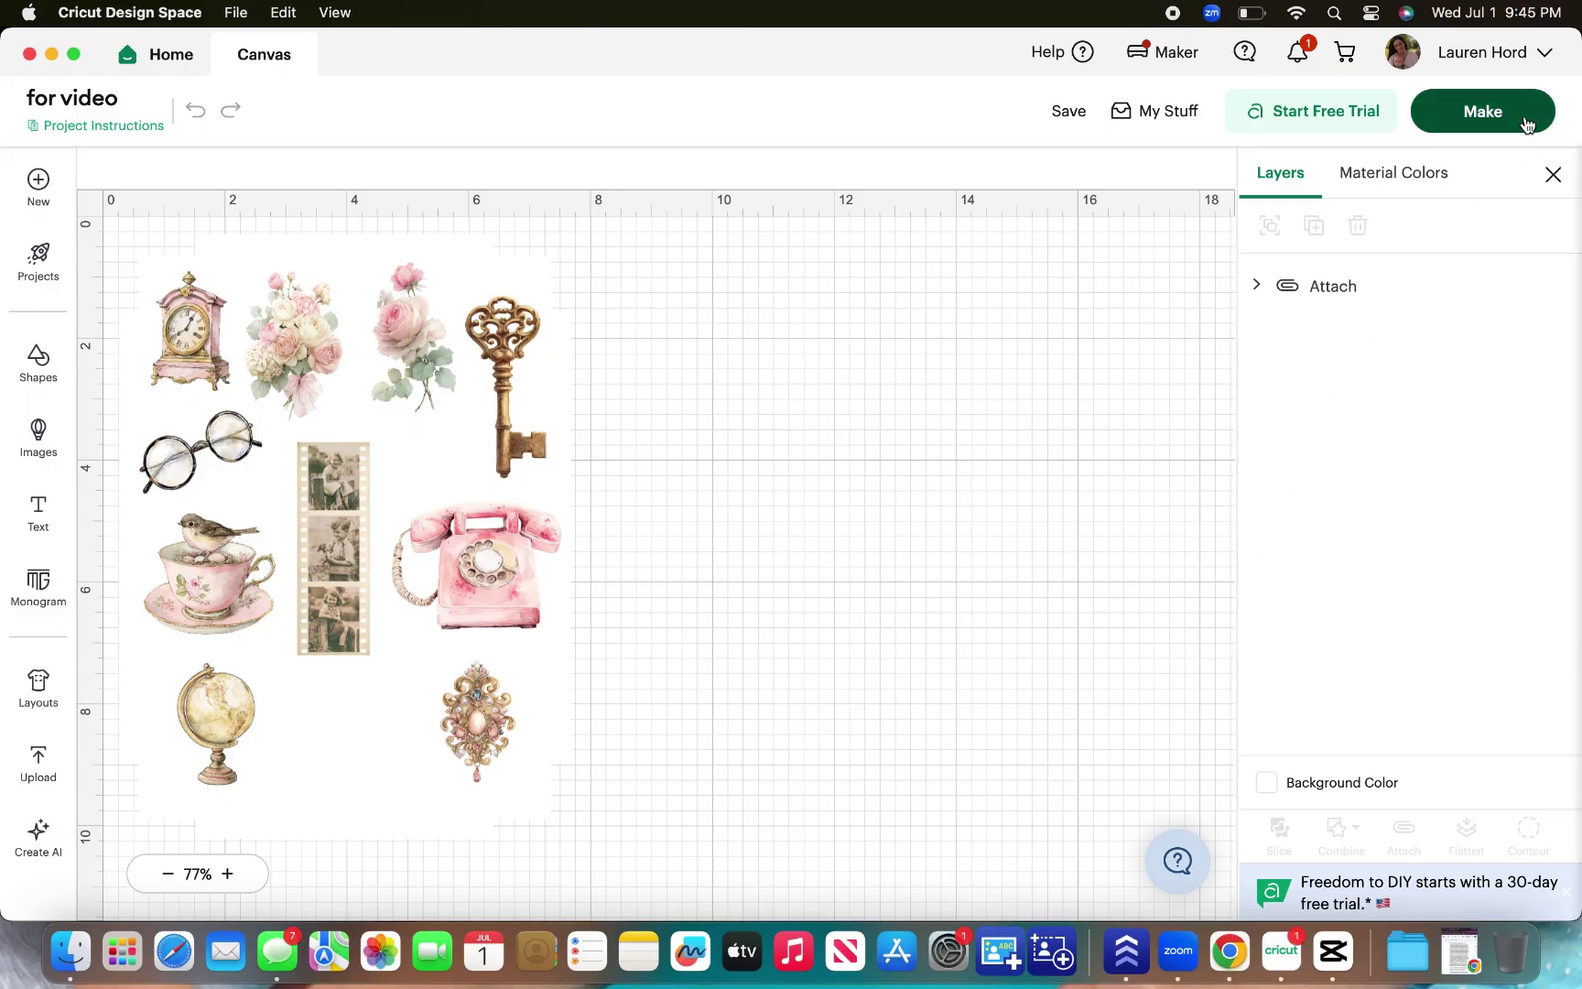
left_click(1496, 888)
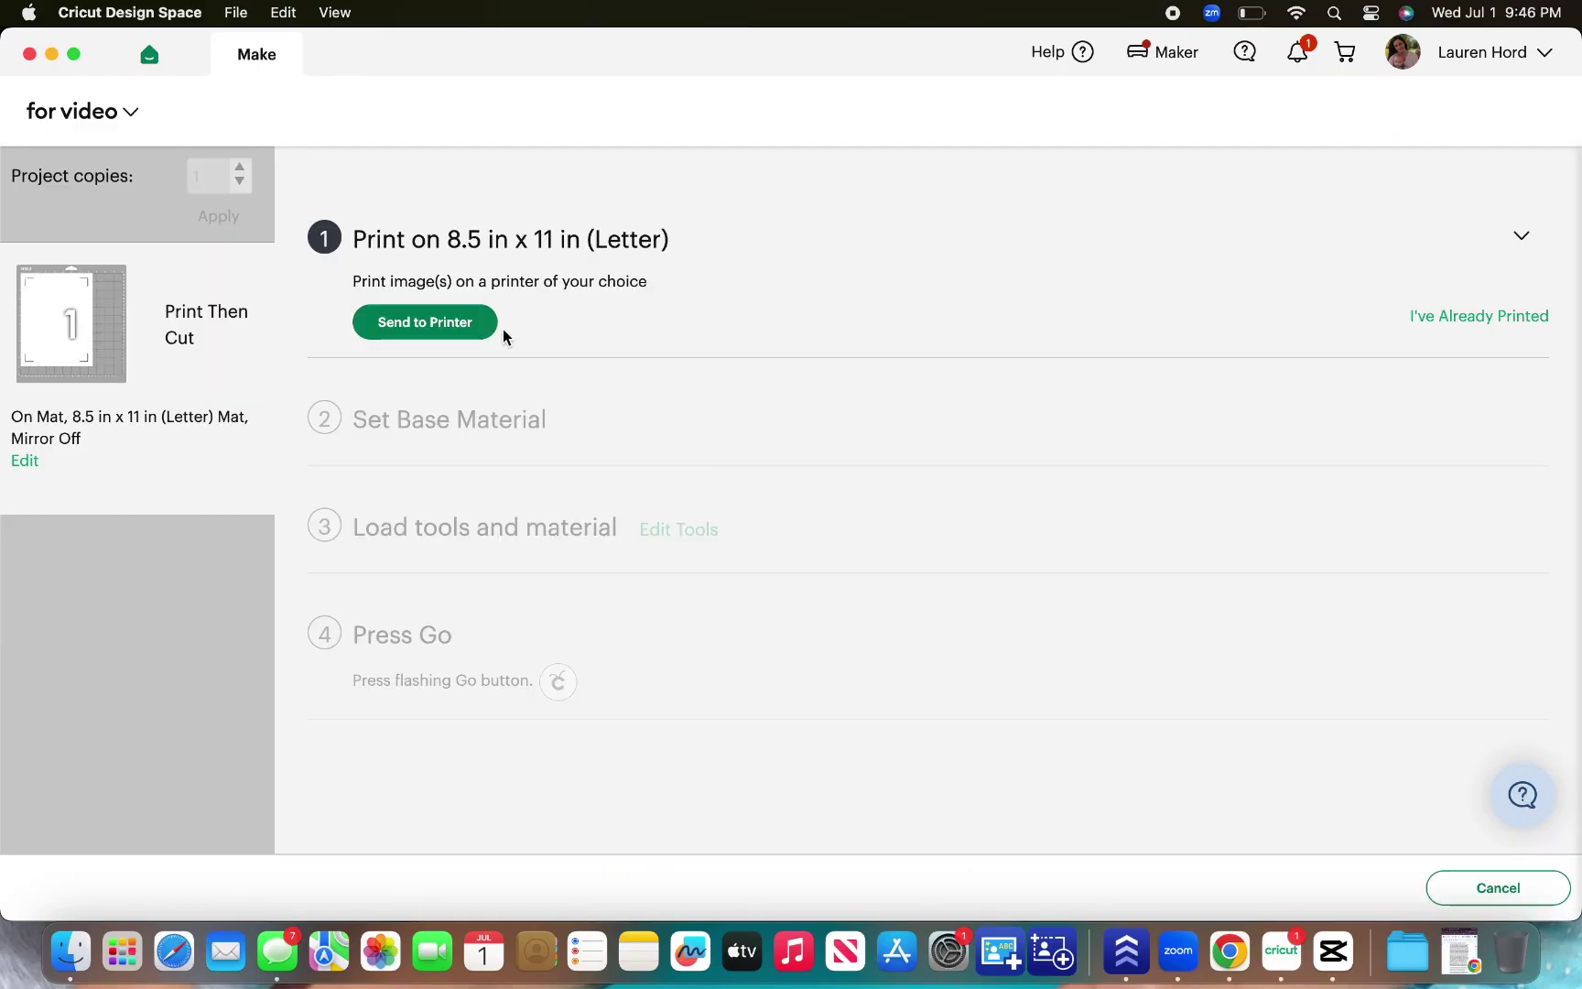
left_click(487, 328)
left_click(1168, 593)
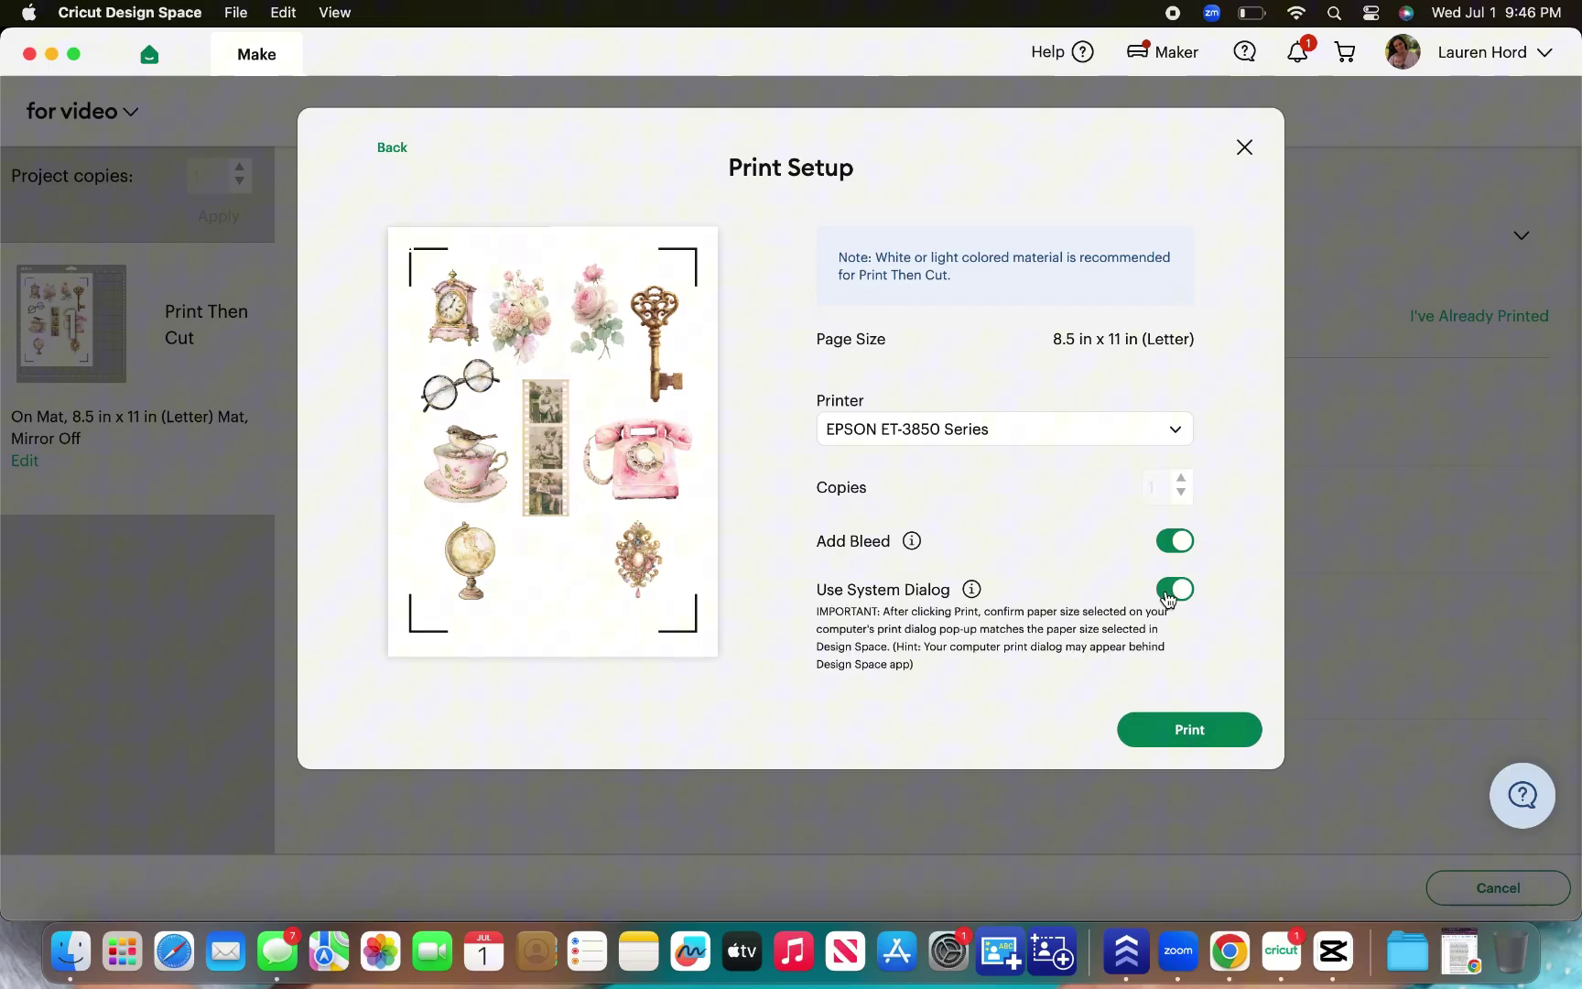
left_click(1178, 727)
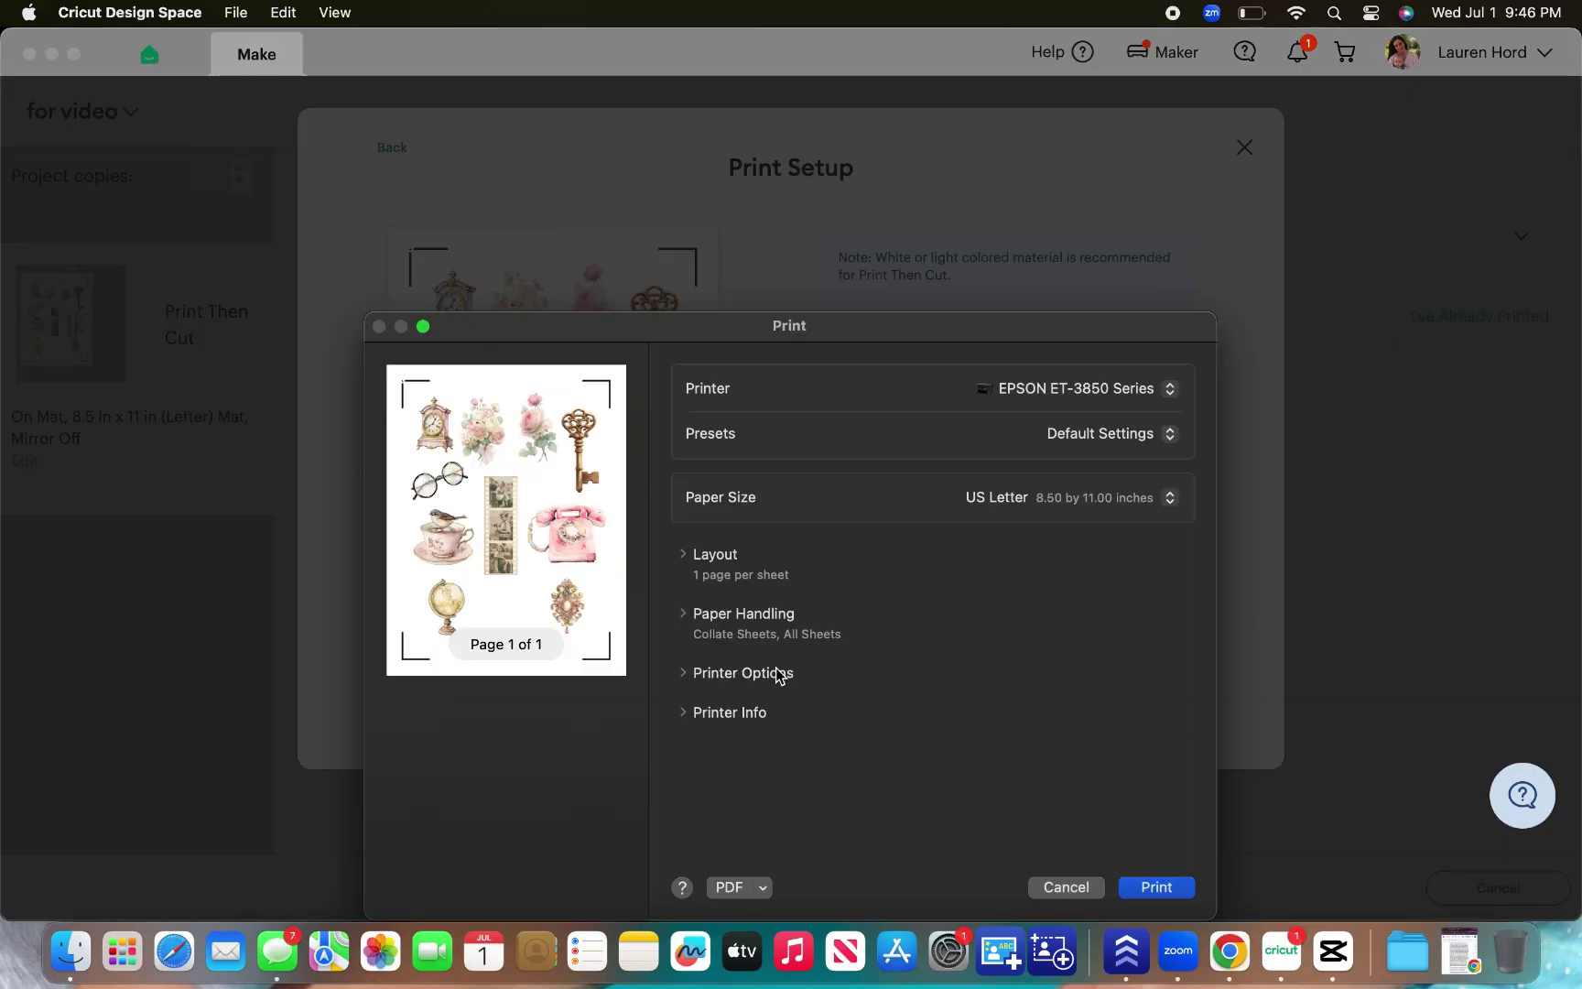
Set the print quality to Quality in the printer's print settings and accept the change.
left_click(778, 674)
left_click(753, 747)
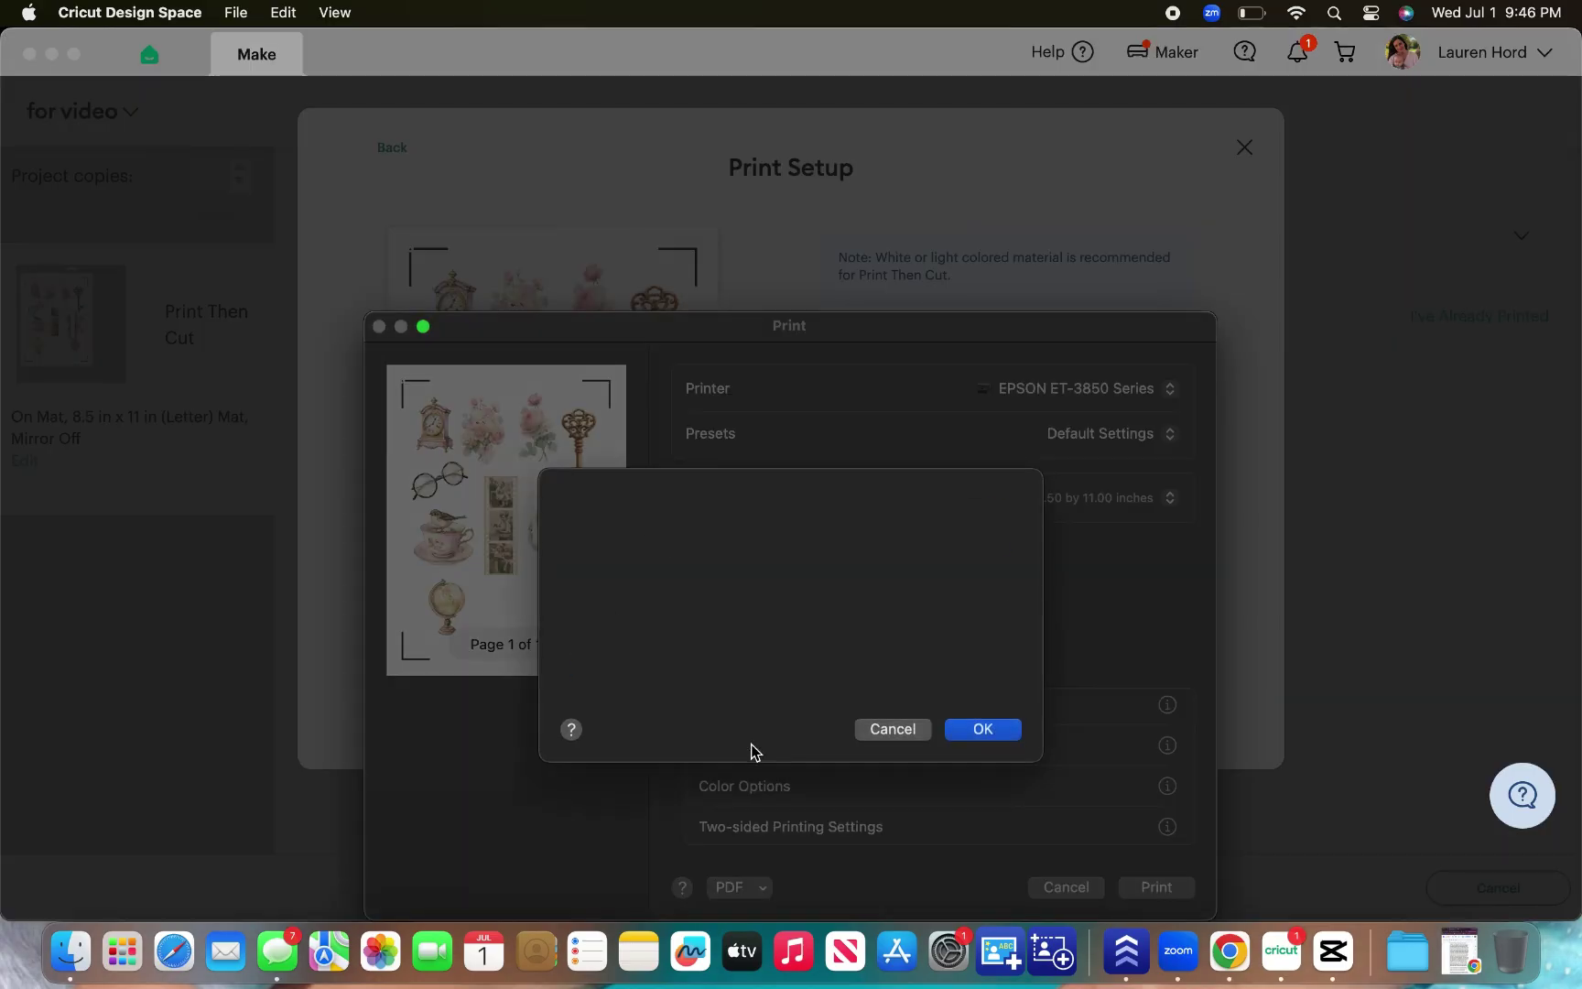
left_click(780, 544)
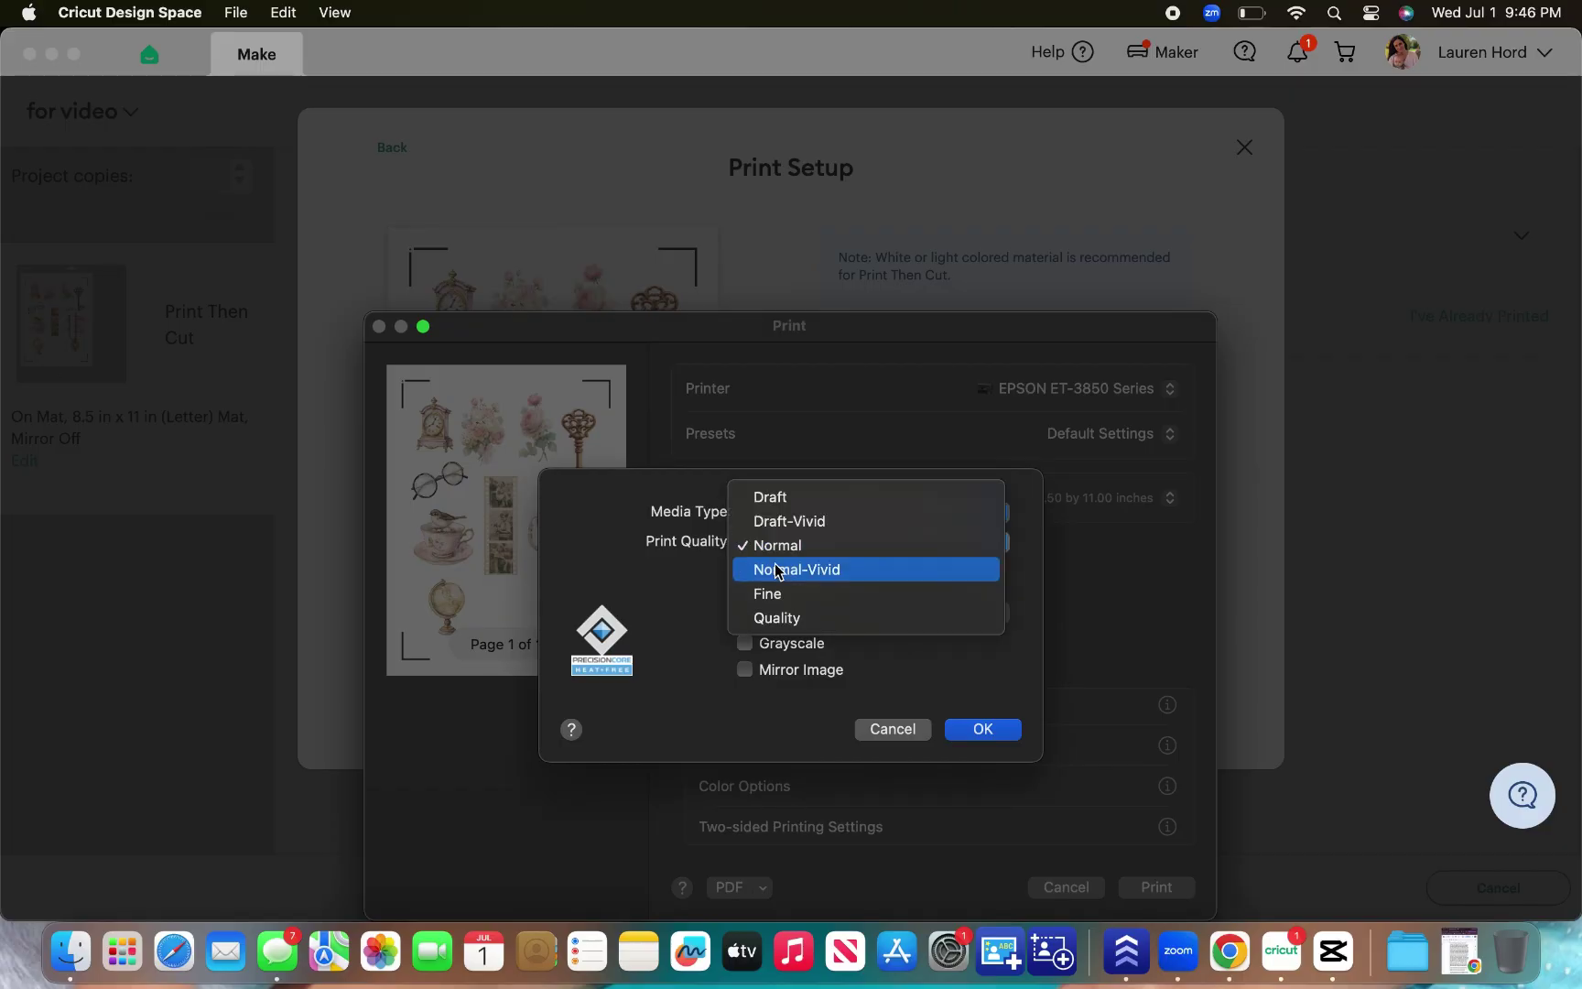
left_click(779, 619)
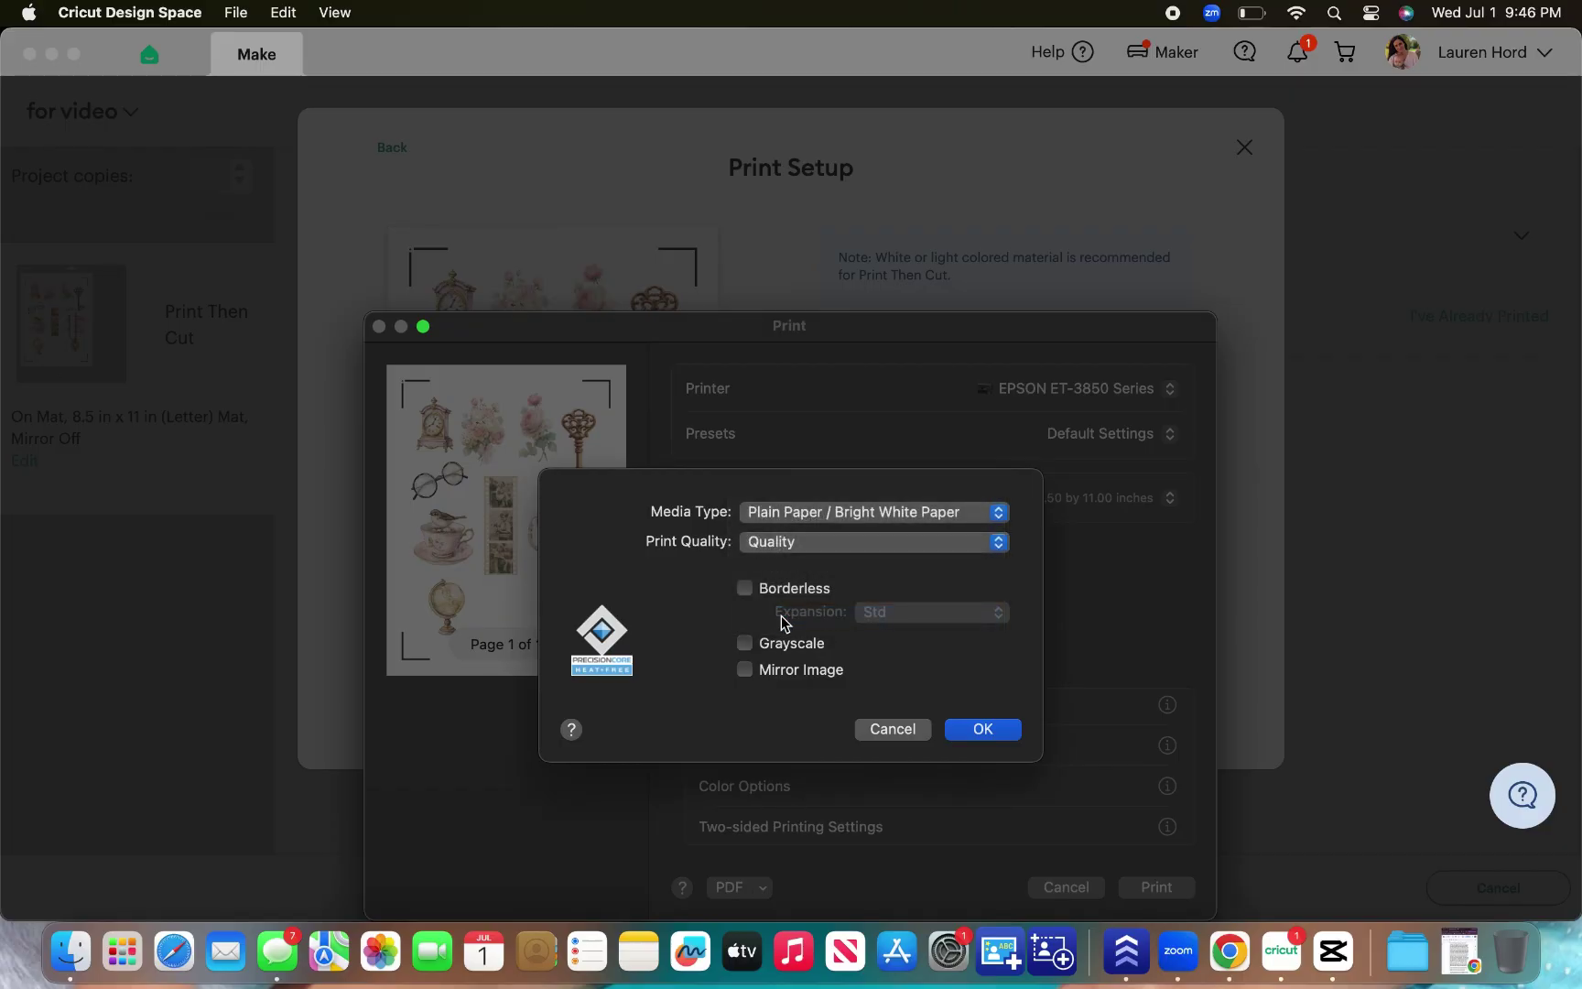
left_click(970, 729)
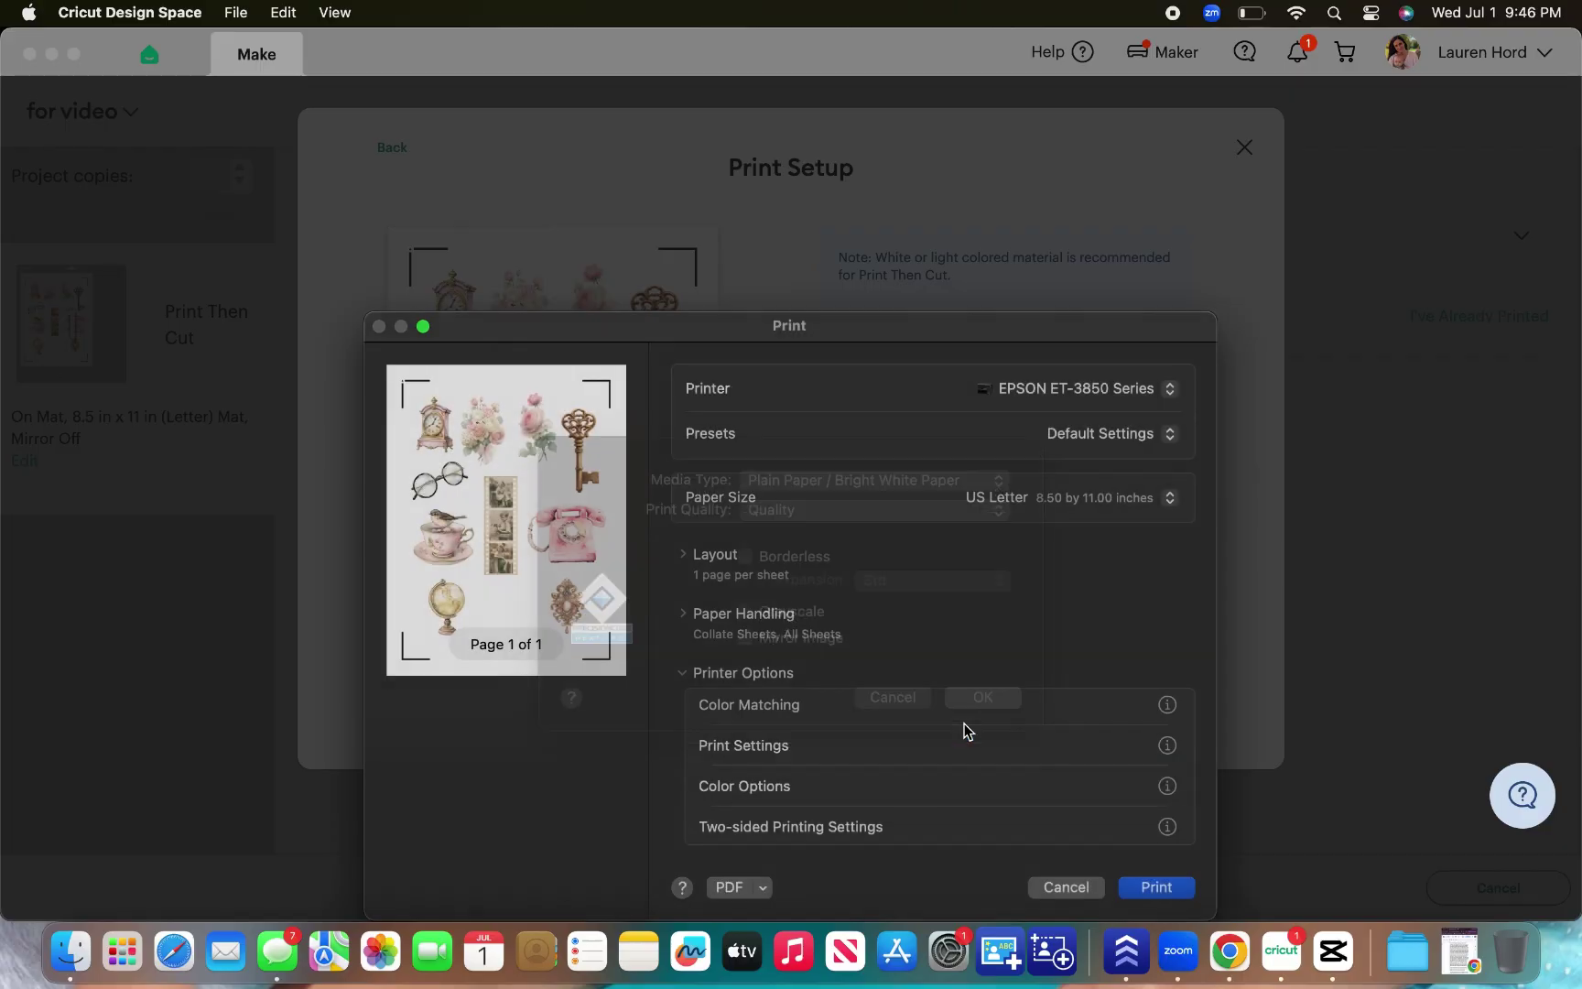